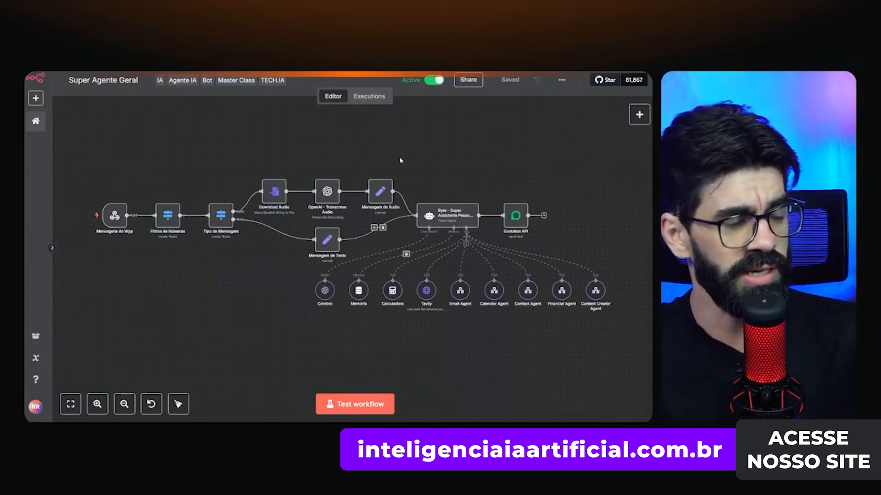
- Inspect the Cérebro chat model and Memória node settings, closing each afterwards
mouse_move(431, 235)
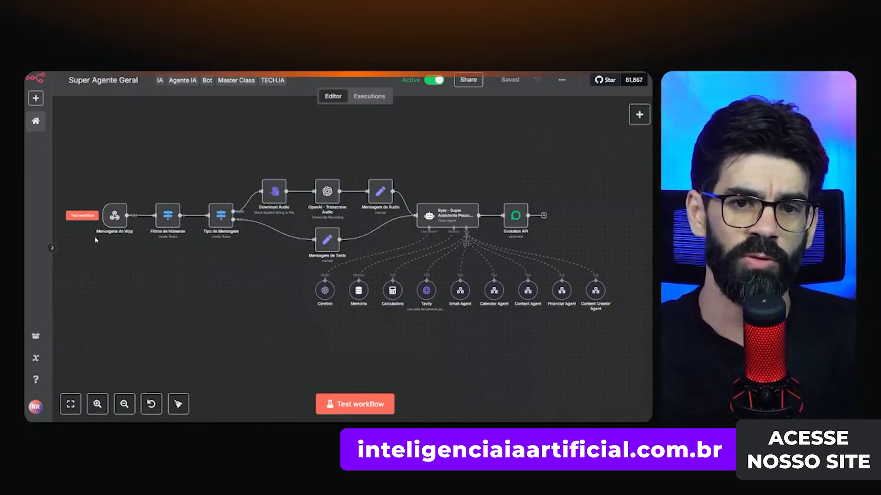
double_click(323, 291)
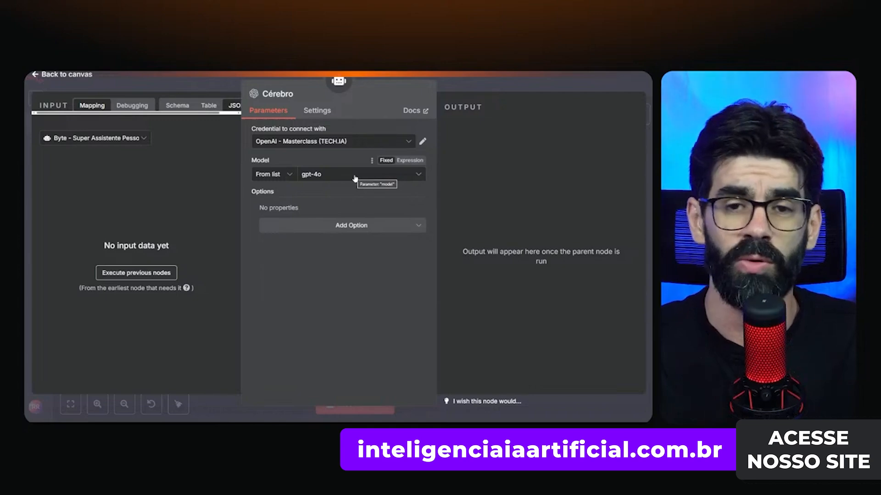
key("Escape")
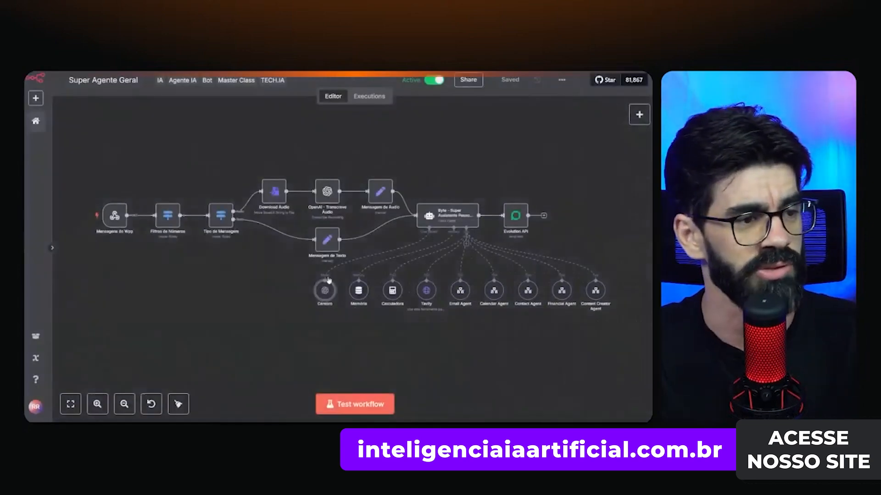
double_click(358, 291)
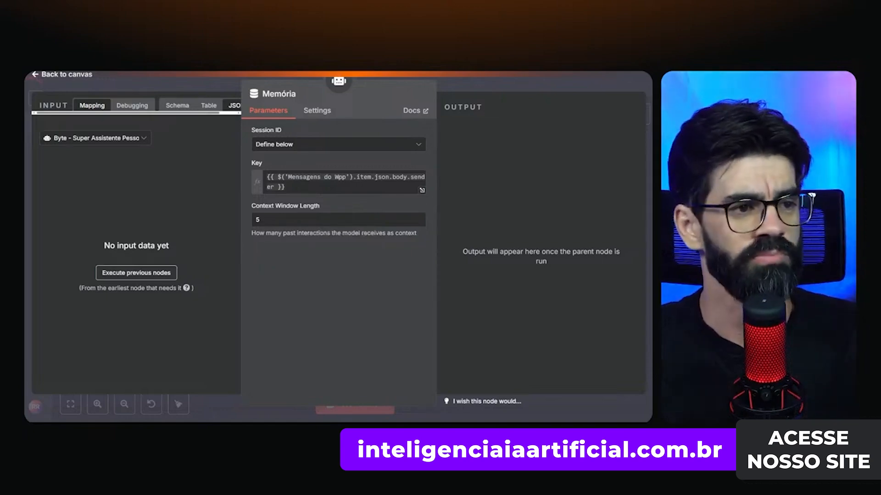
key("Escape")
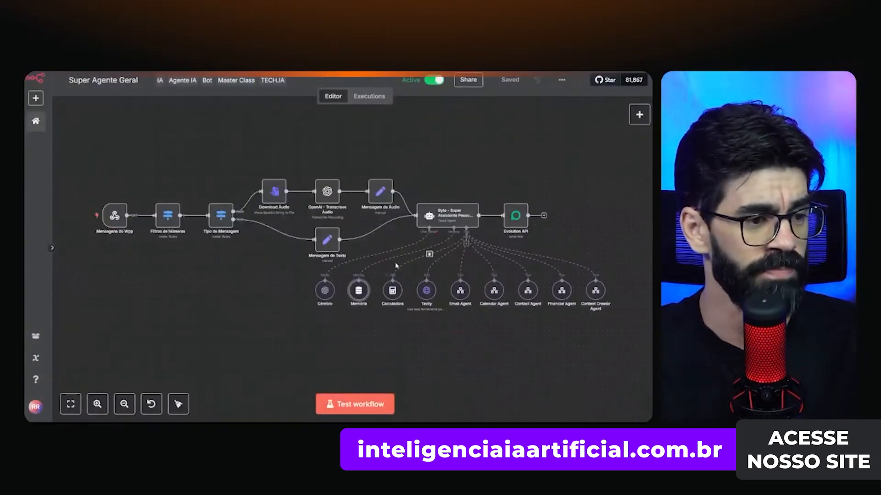
- Select the seven tool nodes, then the five sub-agent nodes, then bring up the window switcher
left_click_drag(645, 341, 580, 338)
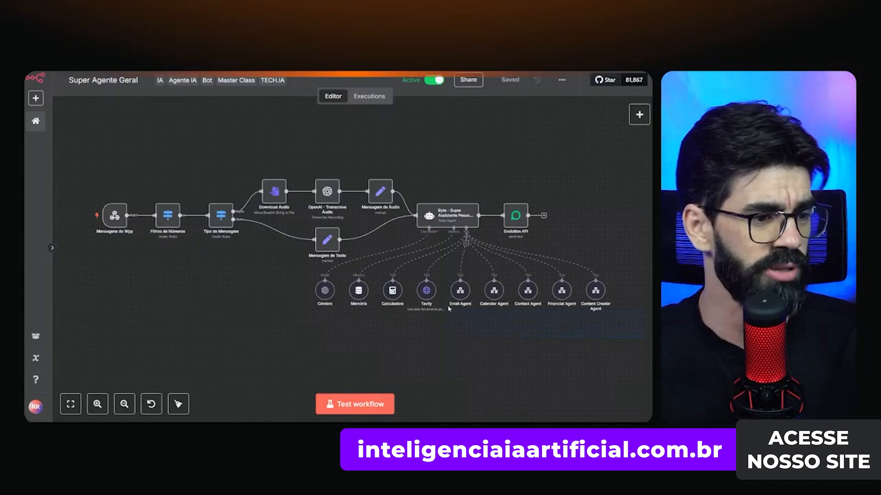
left_click_drag(448, 308, 381, 282)
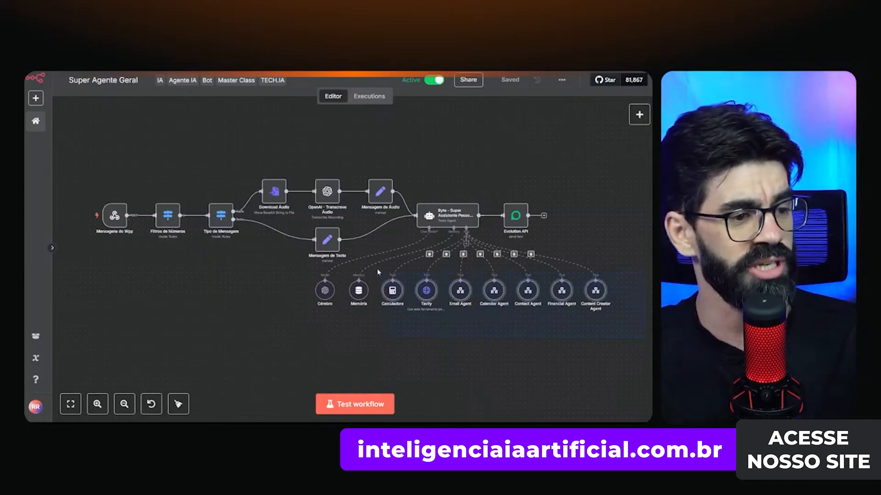
left_click(456, 369)
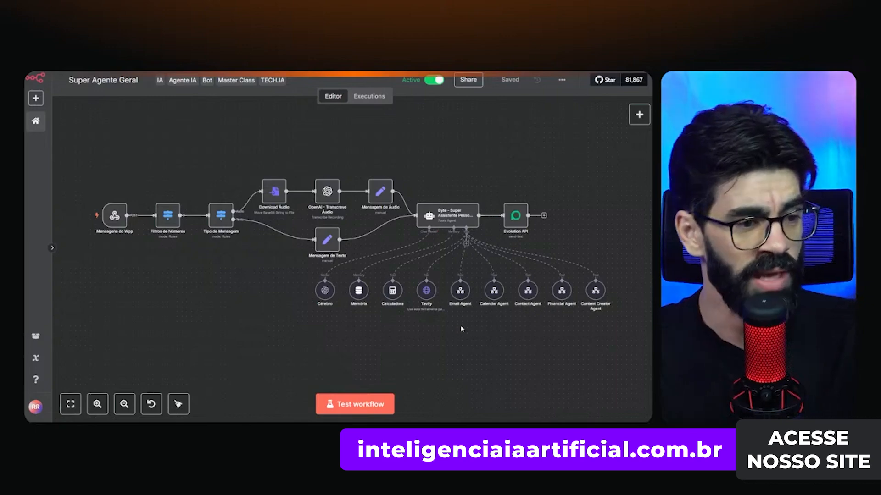
left_click_drag(648, 338, 446, 265)
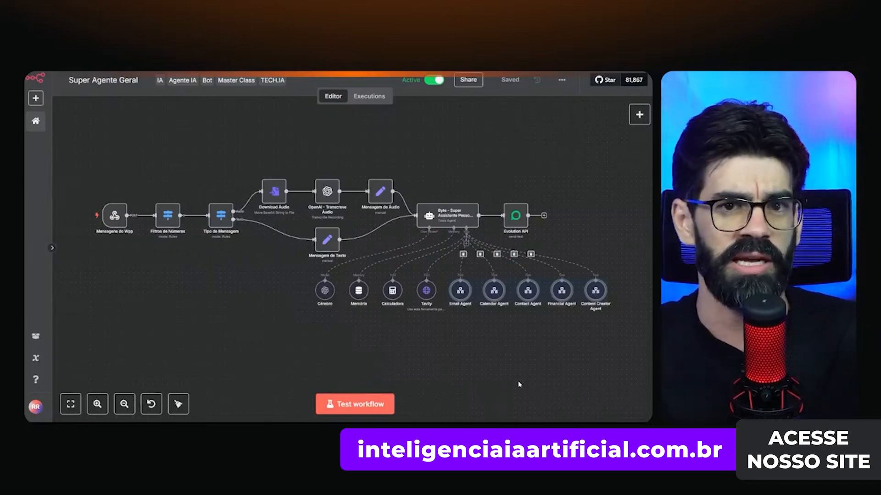
left_click(505, 372)
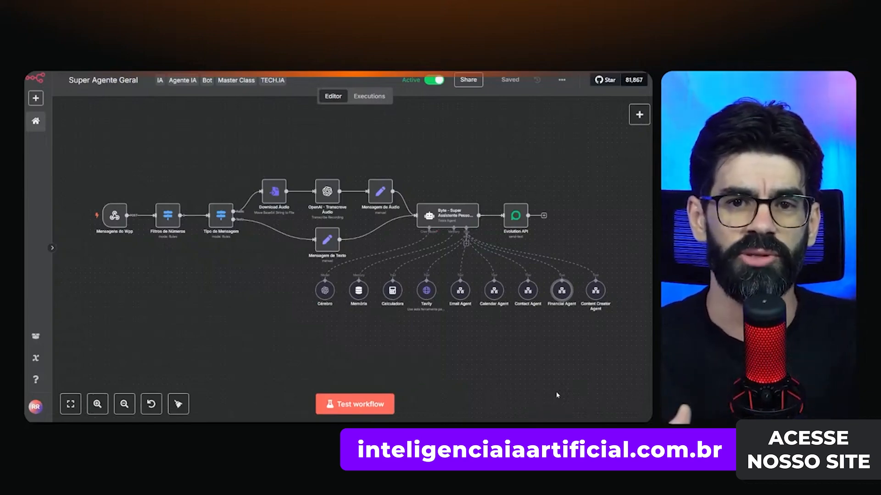
mouse_move(393, 297)
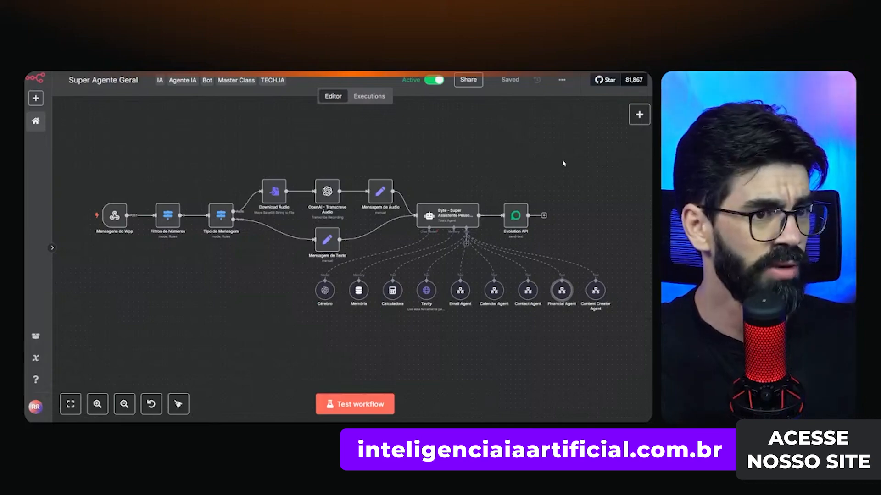
key("alt+Tab")
- Snap WhatsApp to the right half and n8n to the left, with the workflow fitted to view
key("alt+Tab")
key("alt+Tab")
key("alt+Tab")
key("alt+Tab")
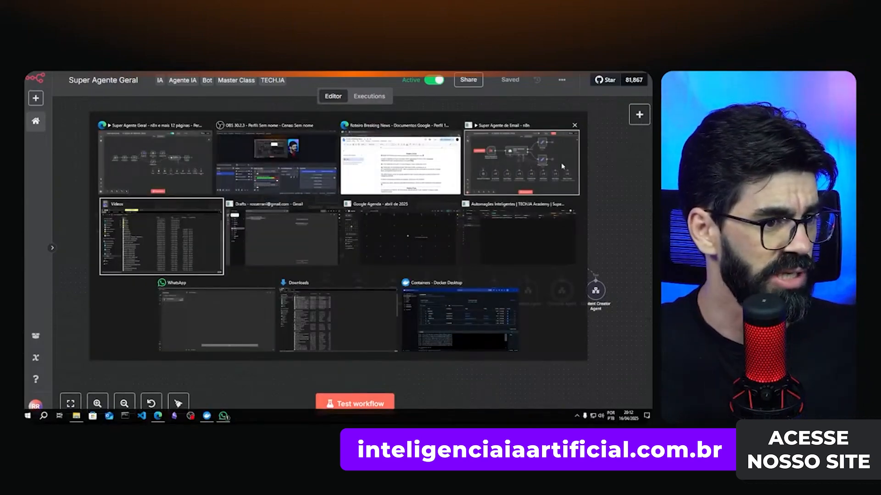
key("alt+Tab")
key("alt+Tab")
key("alt+Tab")
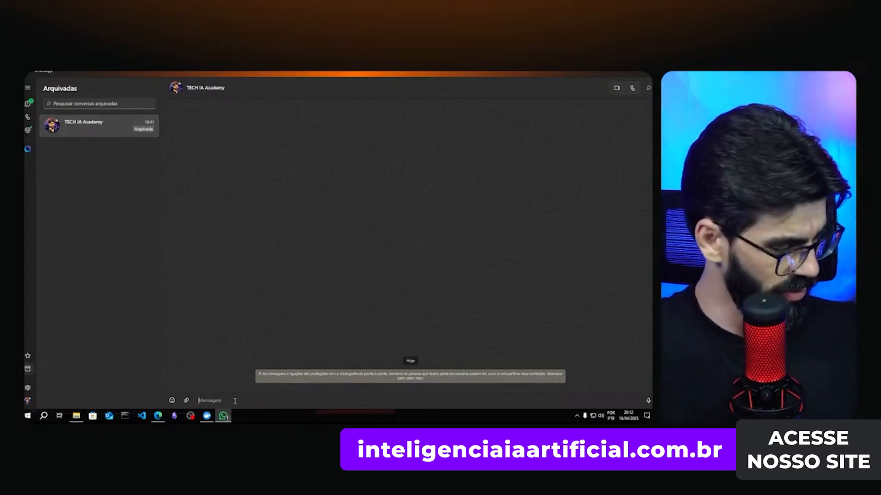
key("super+Right")
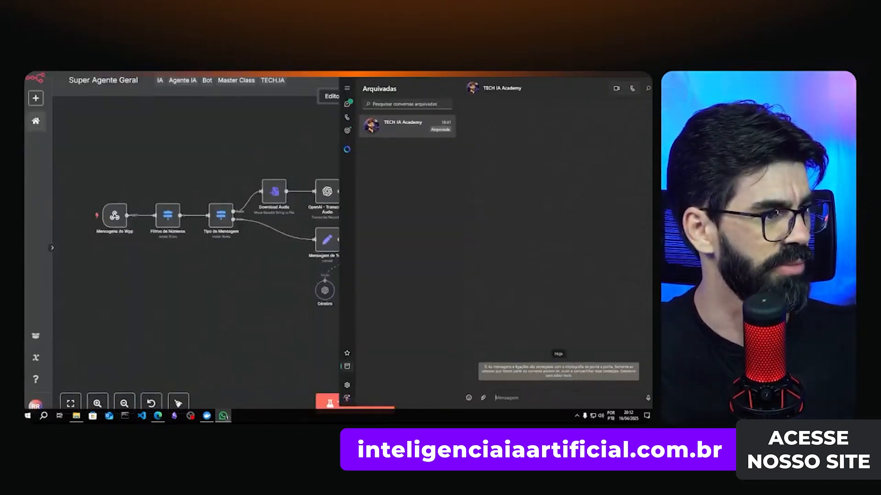
left_click(153, 179)
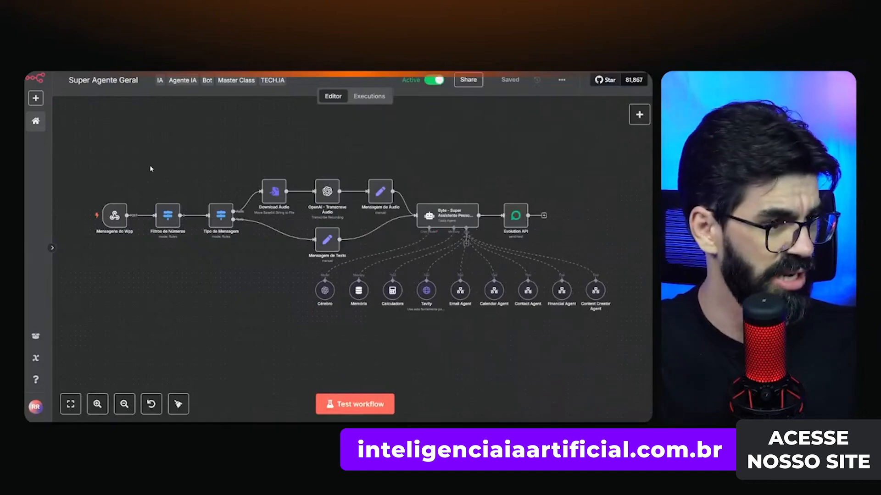
key("F11")
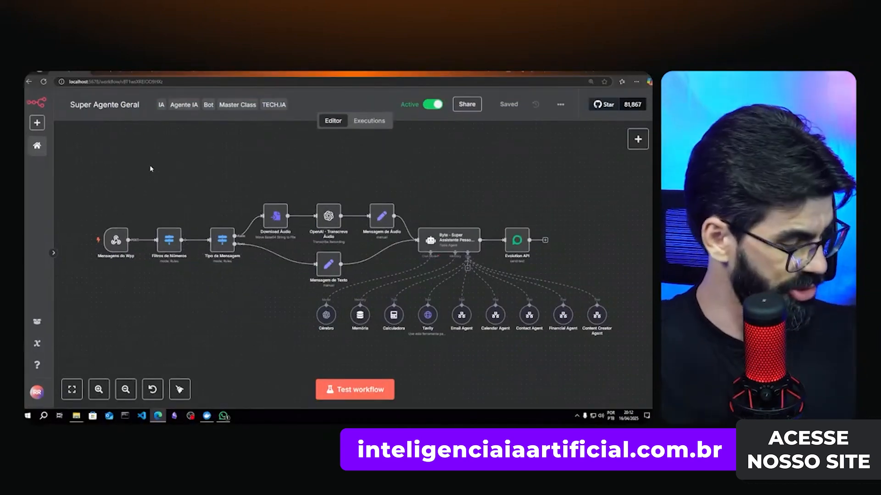
key("super+Left")
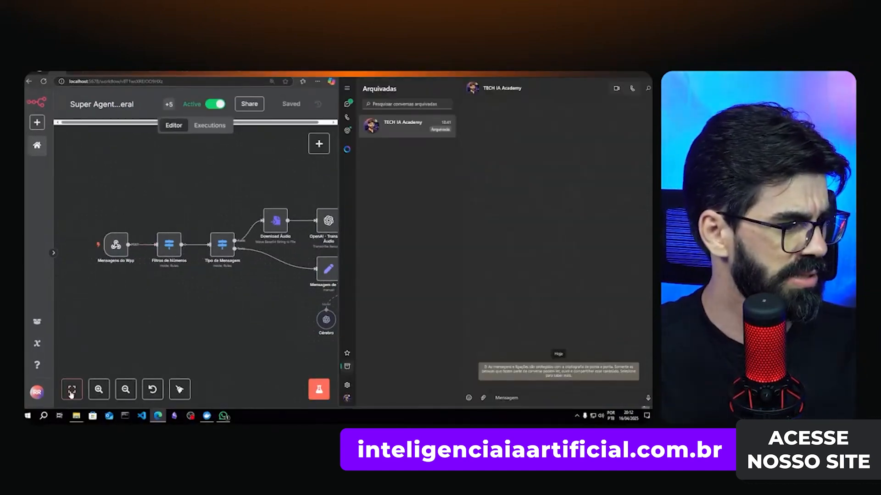
left_click(72, 390)
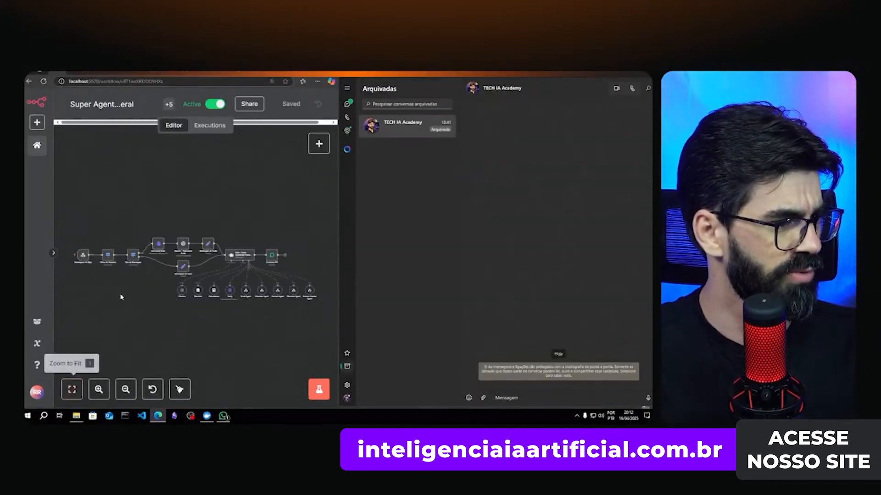
- Send the agent the WhatsApp message 'Oi, no que você pode me ajudar?'
left_click(527, 398)
type("o")
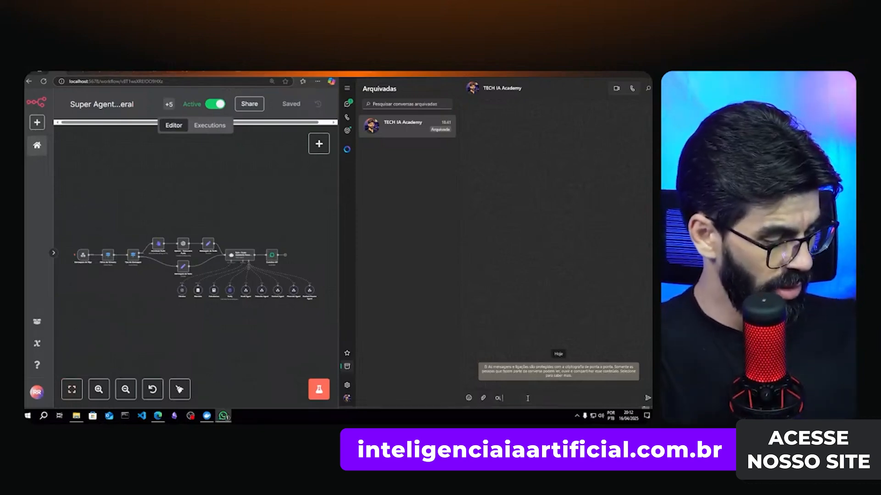
type("i, no quie vo")
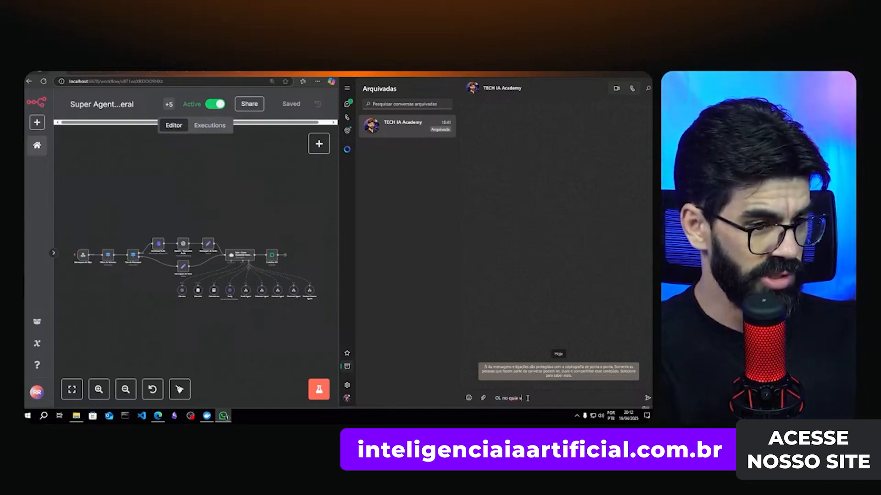
key("BackSpace")
key("BackSpace")
key("BackSpace")
type("oc")
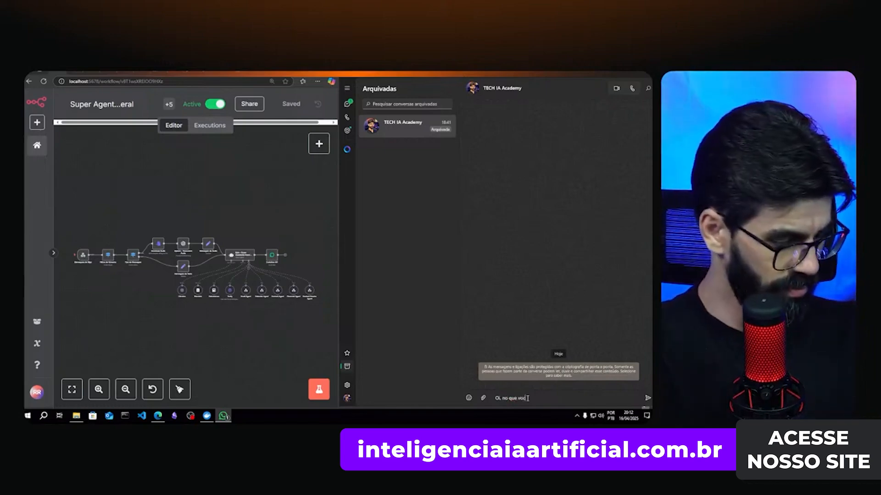
type("ê pode me ajudar?")
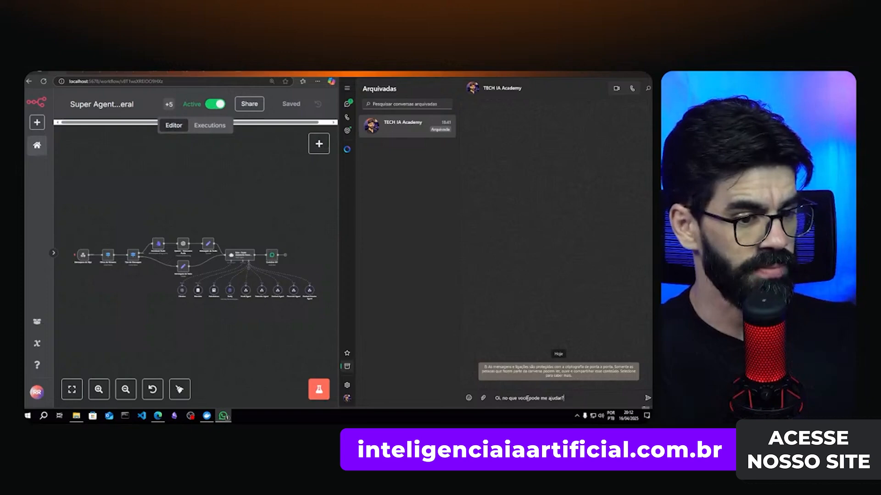
key("Return")
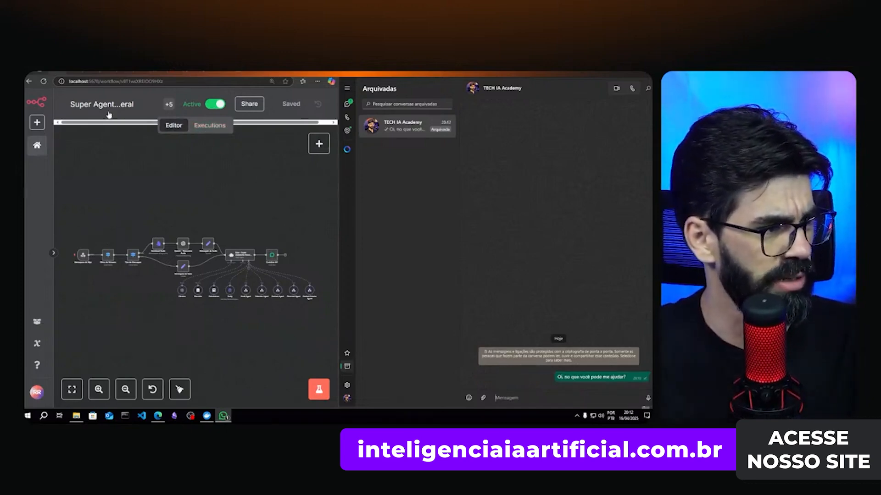
- Open execution #48 (Apr 16, 20:12:36, 4.01s) in a maximized window, fitted to view
left_click(200, 129)
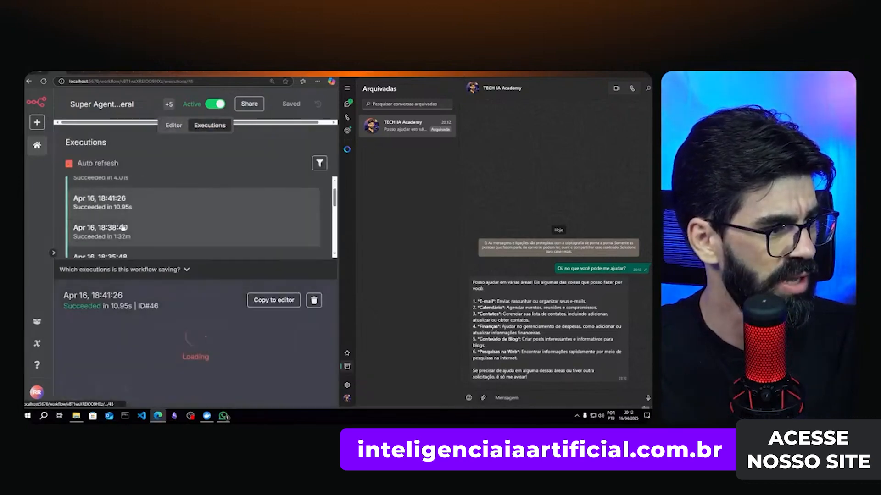
left_click(128, 197)
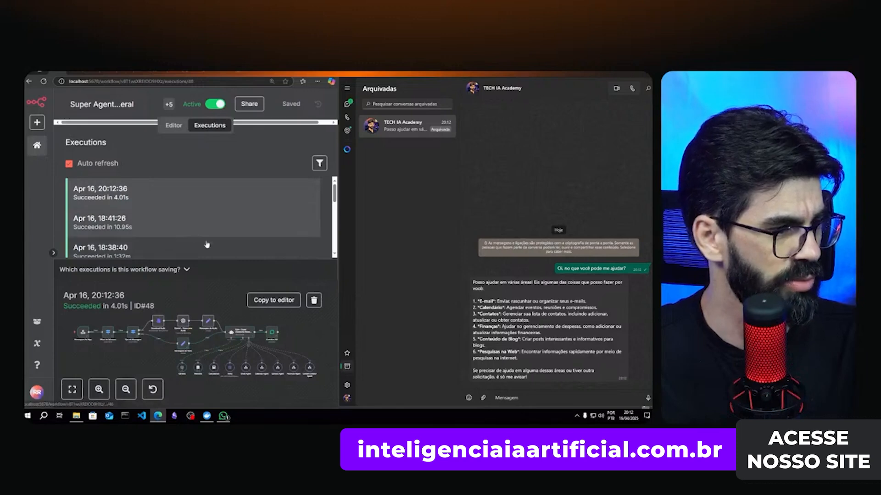
key("super+Up")
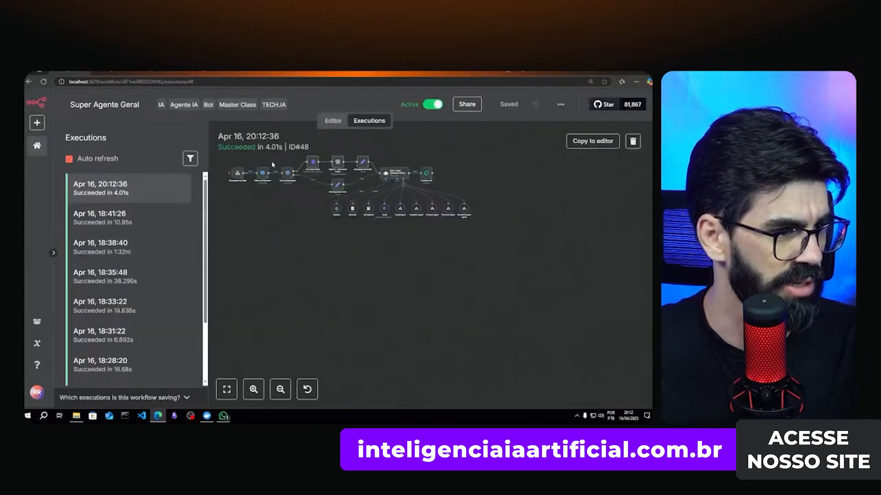
scroll(274, 176, "up", 1)
left_click(226, 389)
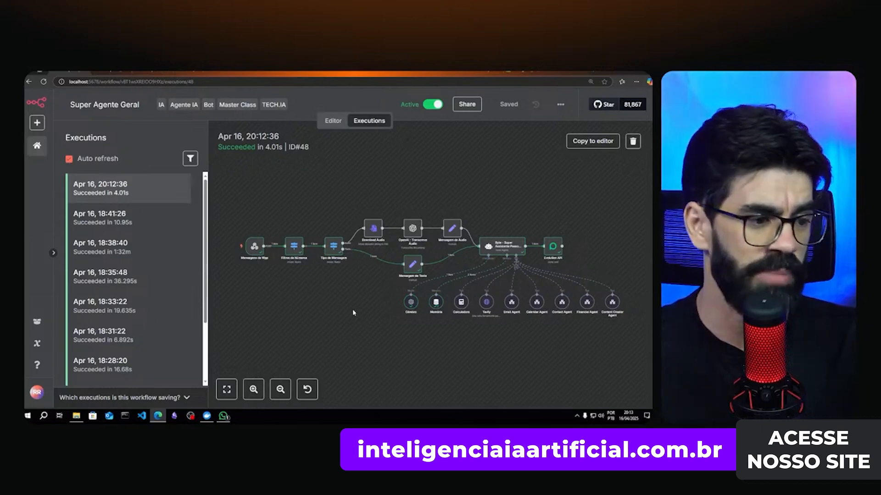
- Maximize WhatsApp and read the reply's opening plus its E-mail, Calendário and Contatos items
left_click(223, 416)
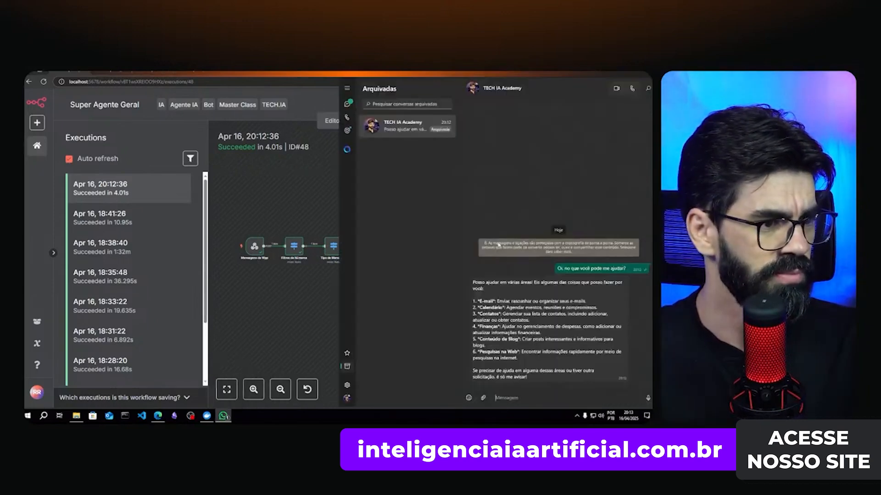
left_click(634, 73)
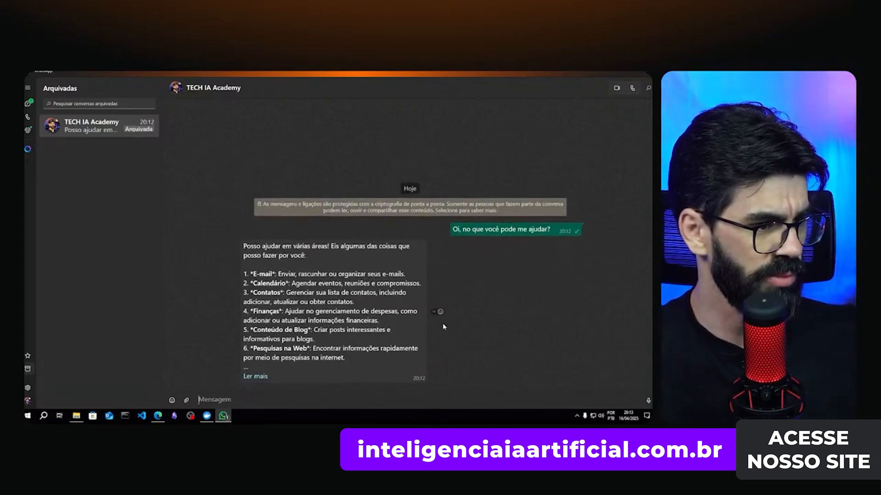
left_click_drag(253, 246, 337, 248)
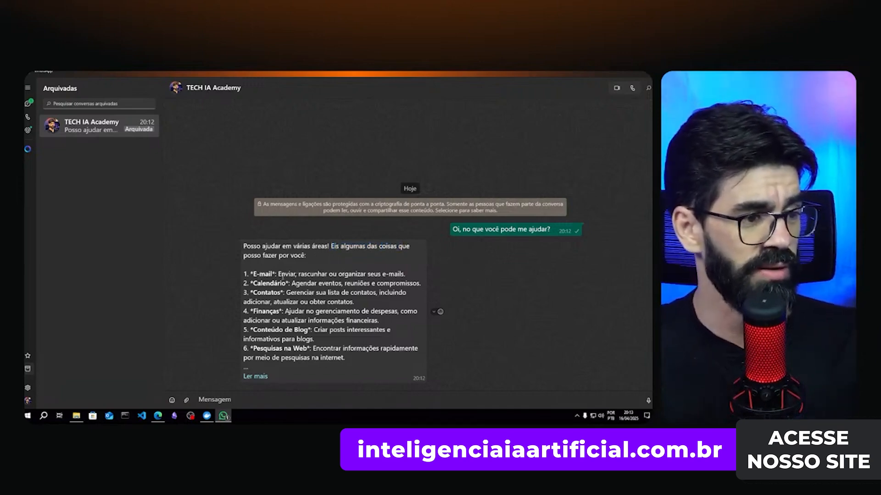
left_click_drag(334, 270, 380, 271)
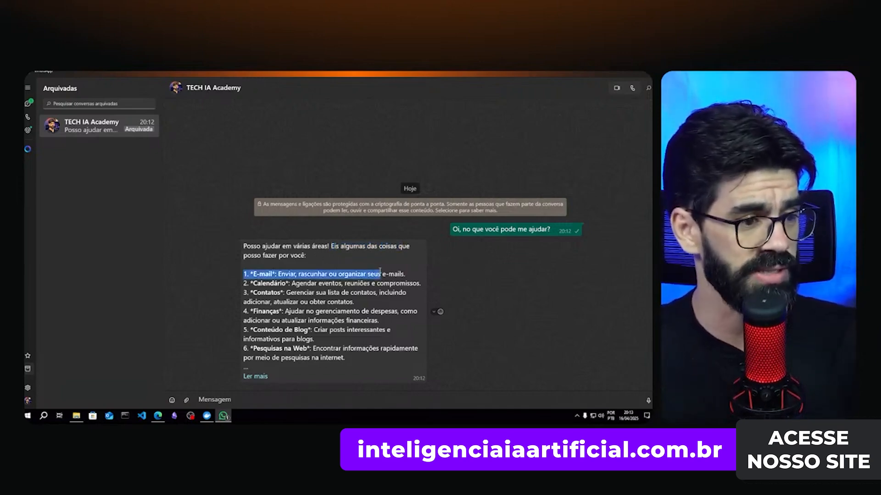
left_click(262, 290)
left_click_drag(294, 284, 385, 294)
left_click(389, 279)
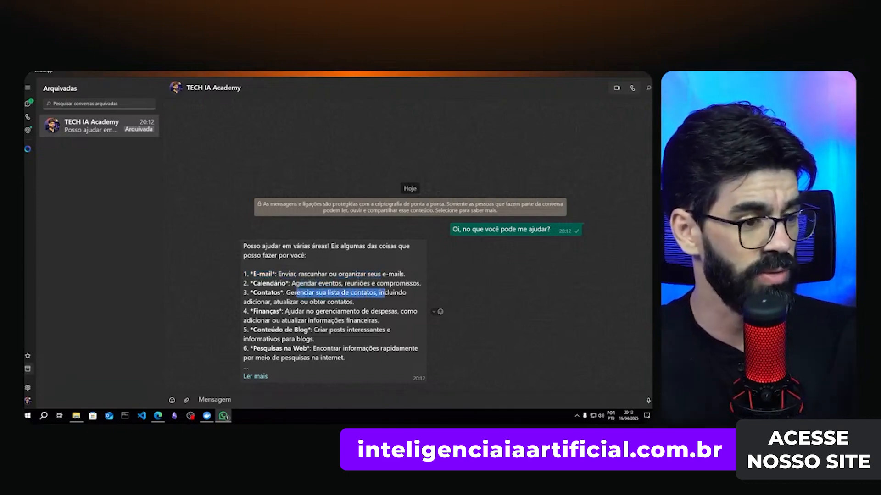
left_click_drag(251, 302, 338, 302)
- Read the Finanças, Conteúdo de Blog and Pesquisas na Web items, expanding the full reply
left_click_drag(257, 311, 265, 312)
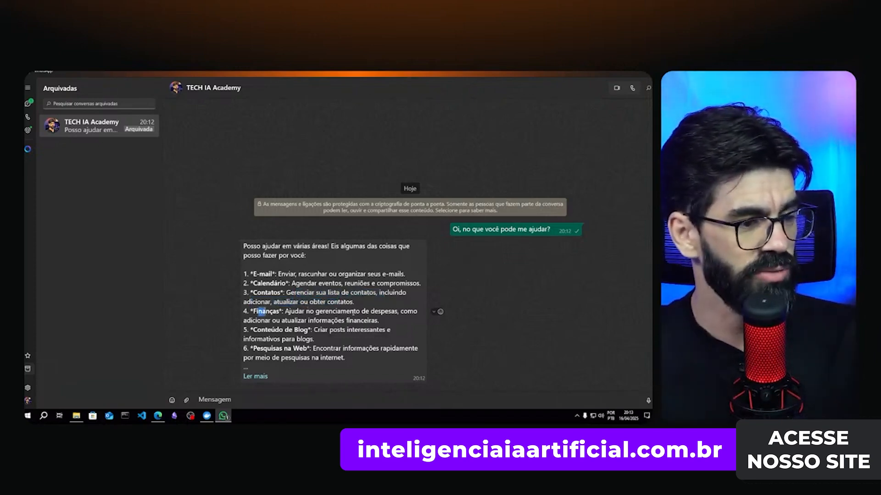
left_click(271, 320)
left_click_drag(309, 320, 371, 321)
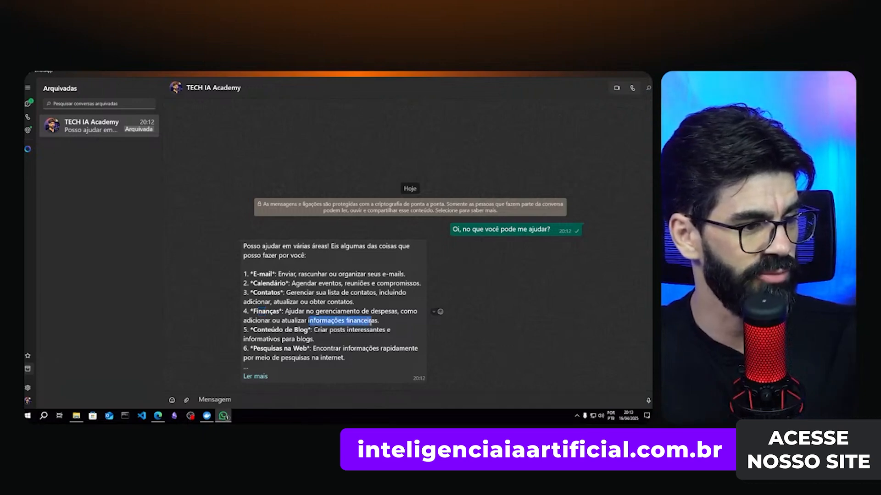
left_click_drag(266, 330, 377, 334)
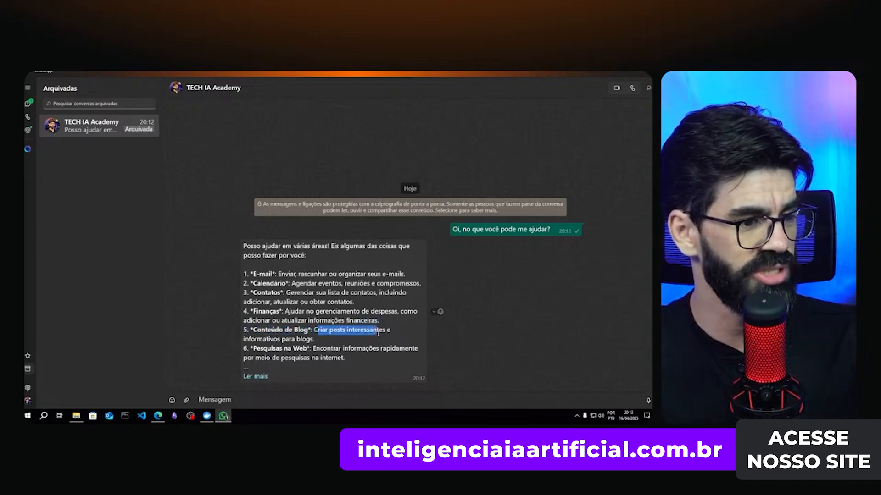
left_click(377, 332)
left_click_drag(272, 348, 317, 348)
left_click(252, 376)
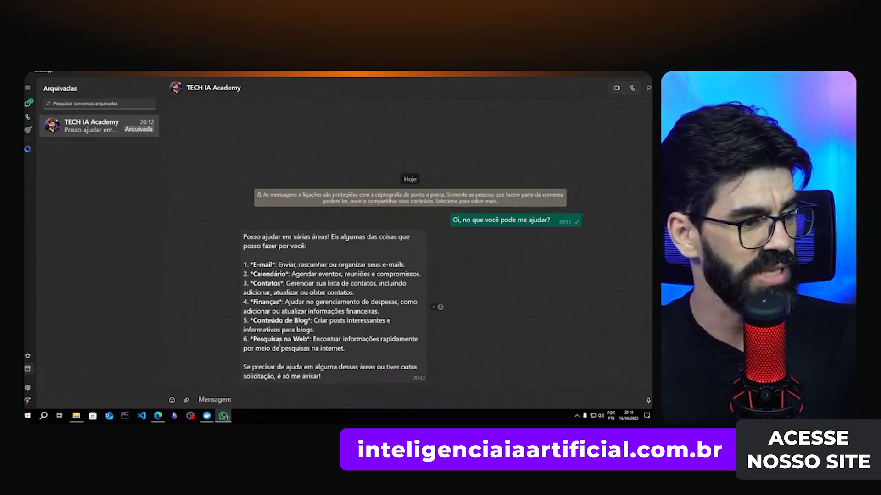
left_click_drag(271, 348, 344, 349)
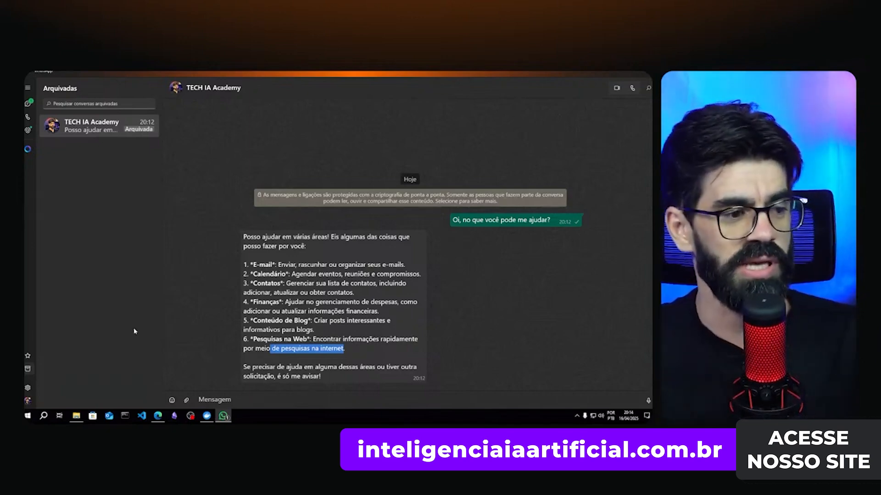
left_click(339, 270)
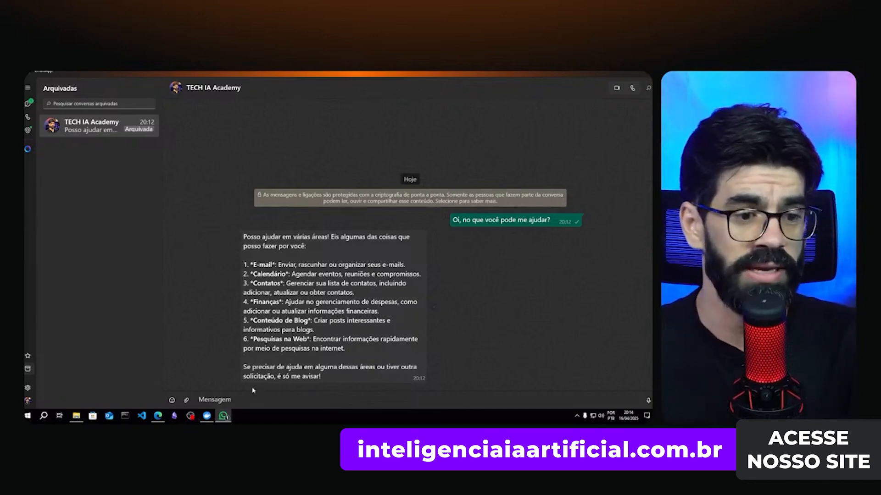
- Return to the Super Agente Geral editor in n8n with the whole workflow fitted to view
left_click(158, 416)
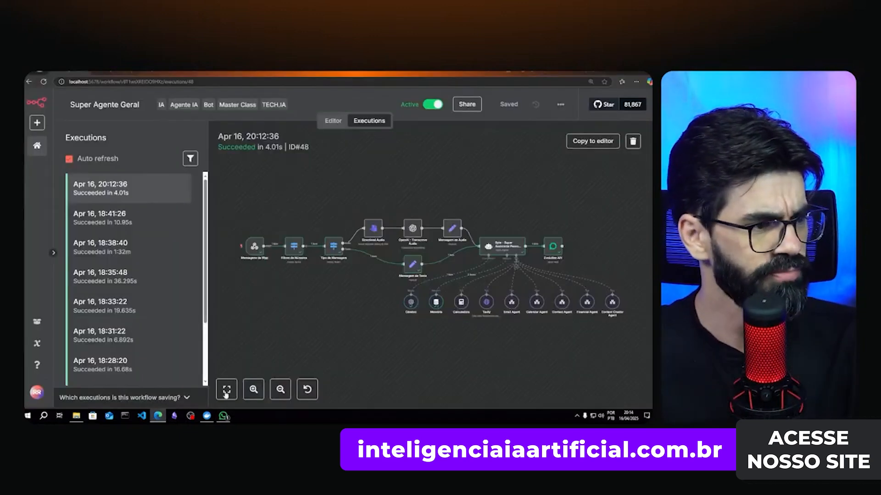
left_click(324, 124)
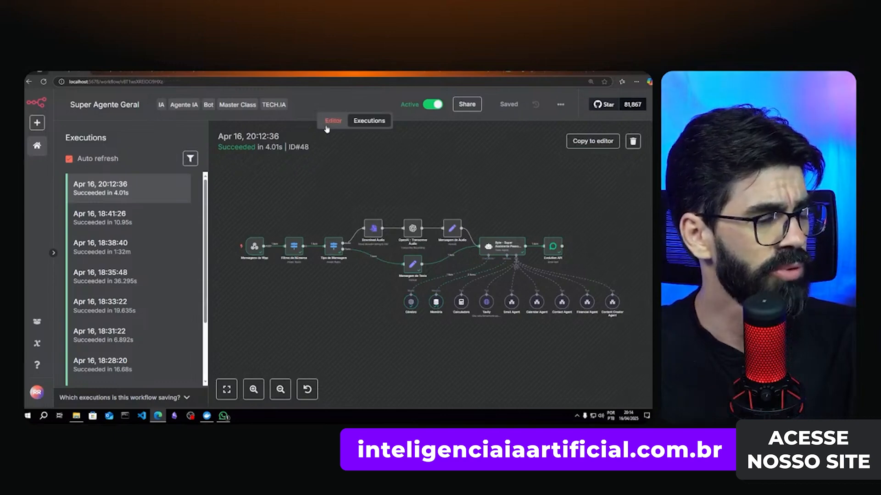
left_click(78, 390)
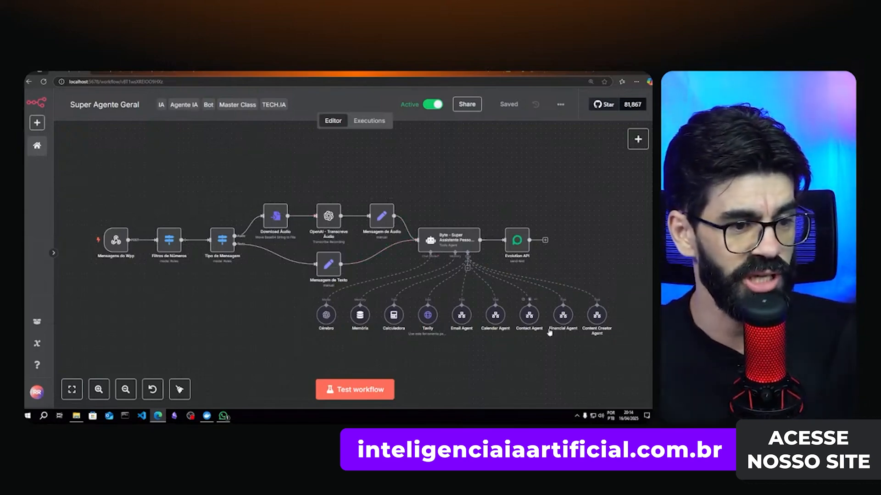
mouse_move(259, 73)
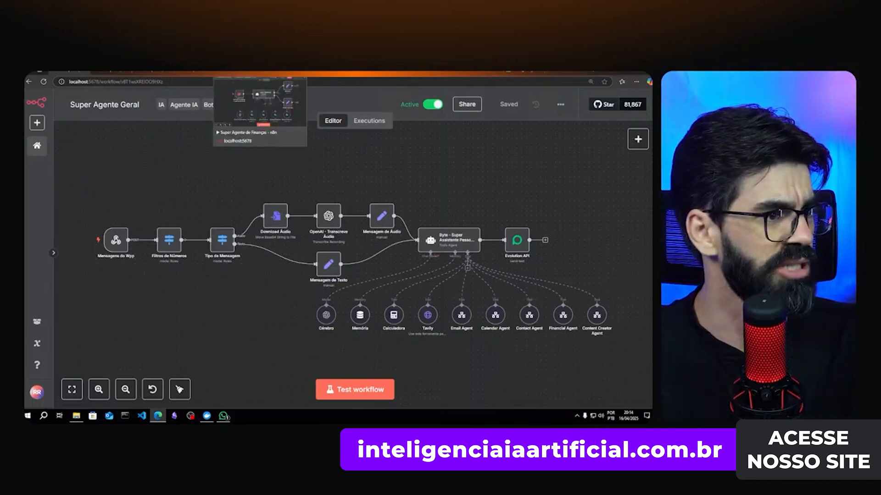
left_click(207, 72)
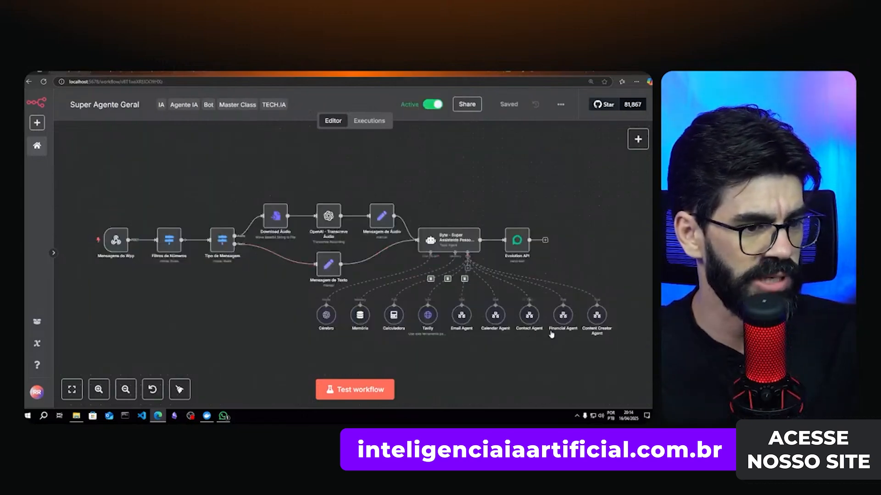
double_click(528, 316)
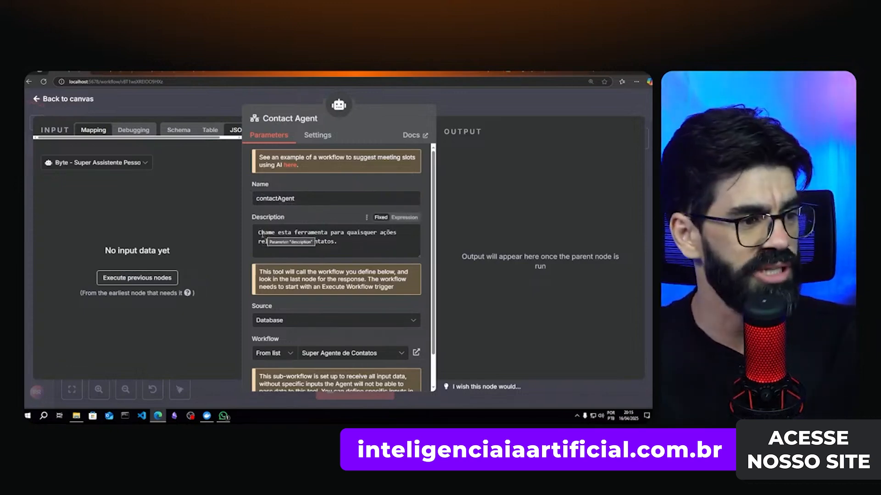
left_click_drag(258, 233, 354, 234)
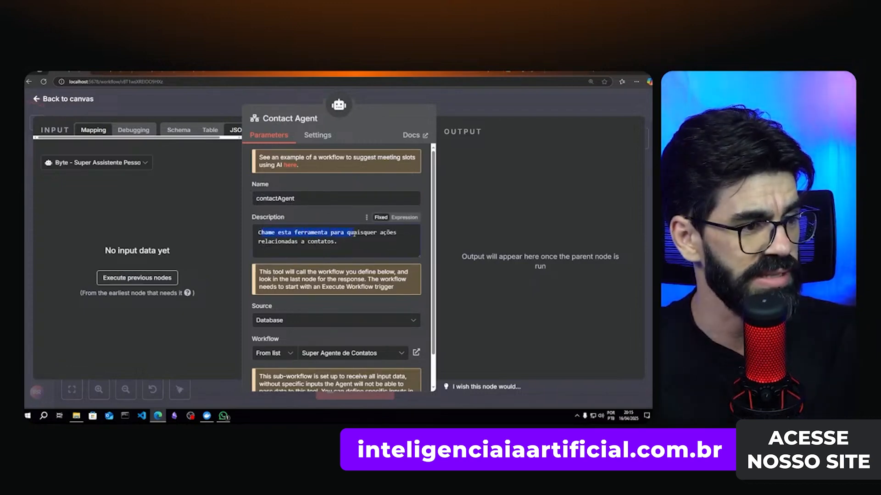
left_click(329, 233)
left_click_drag(285, 241, 332, 241)
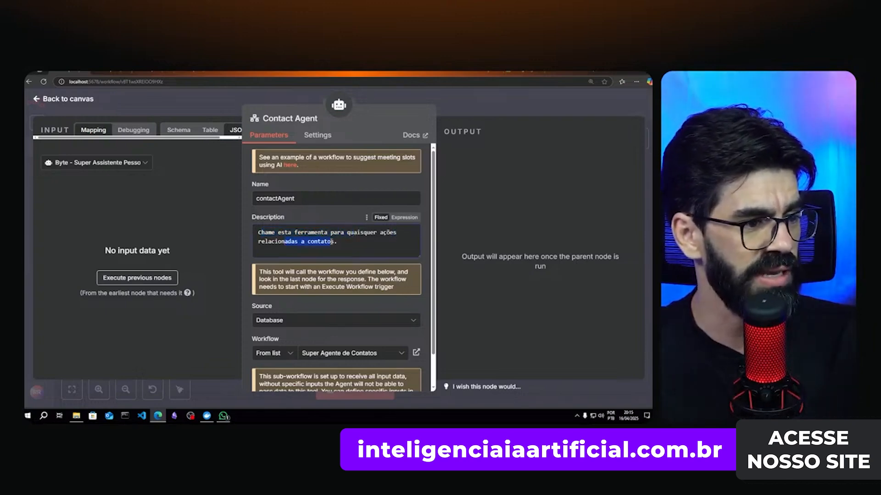
scroll(360, 242, "down", 1)
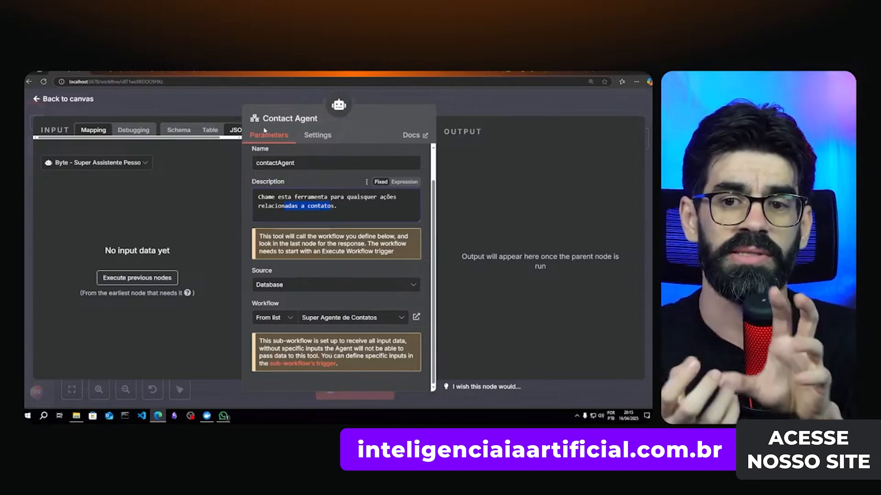
left_click(463, 114)
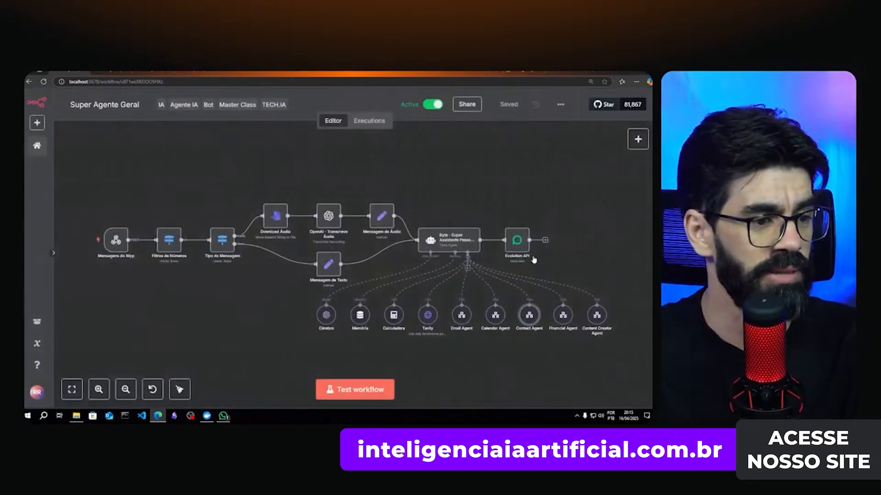
- Browse the agent's tool list without adding anything, select Contact Agent, then switch to Super Agente de Contatos
left_click(464, 278)
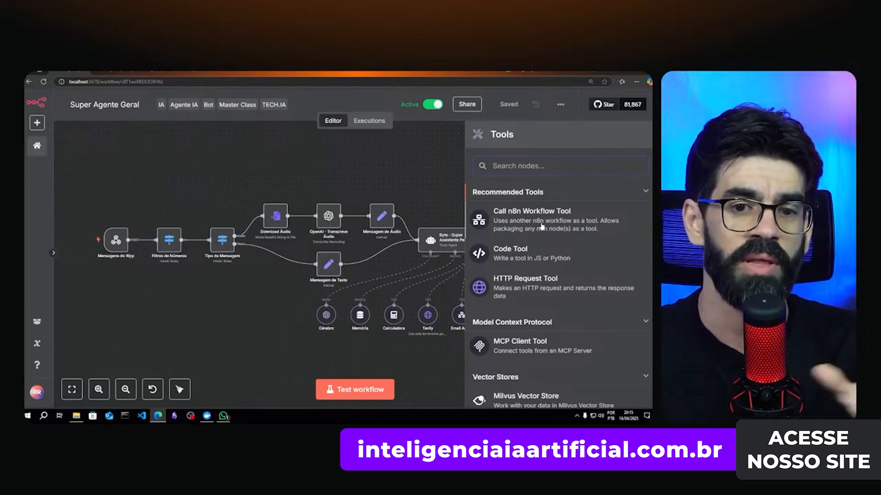
left_click(410, 183)
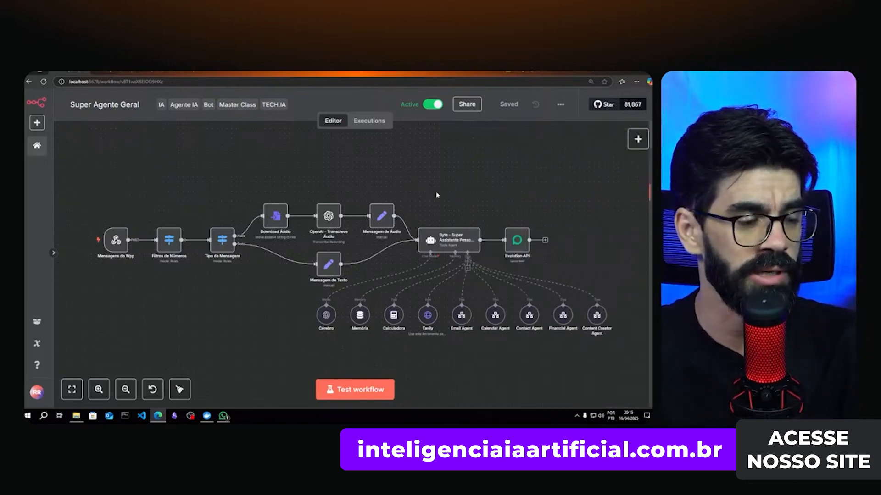
left_click(528, 315)
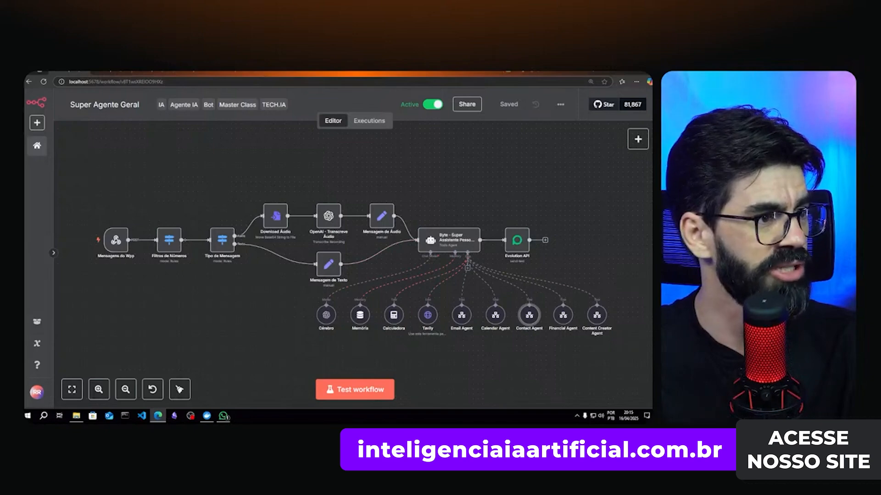
left_click(202, 73)
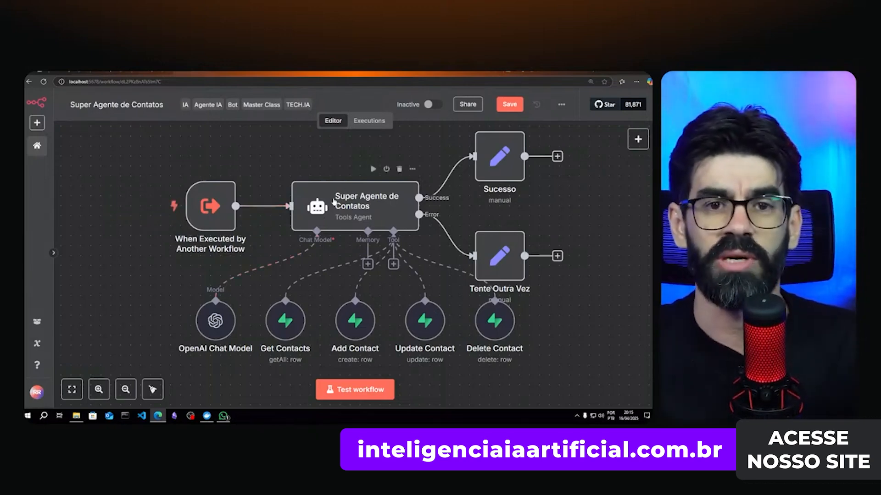
- Read through the Super Agente de Contatos agent's System Message, then go back to the canvas
double_click(333, 201)
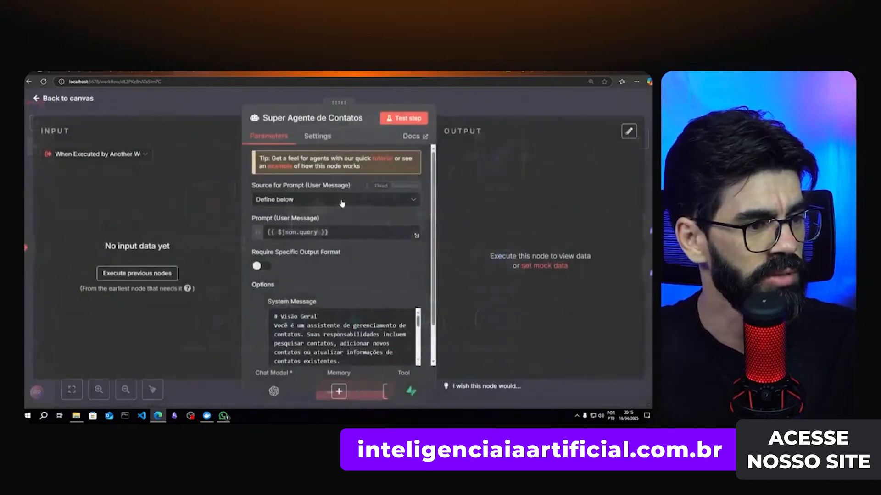
scroll(321, 198, "down", 2)
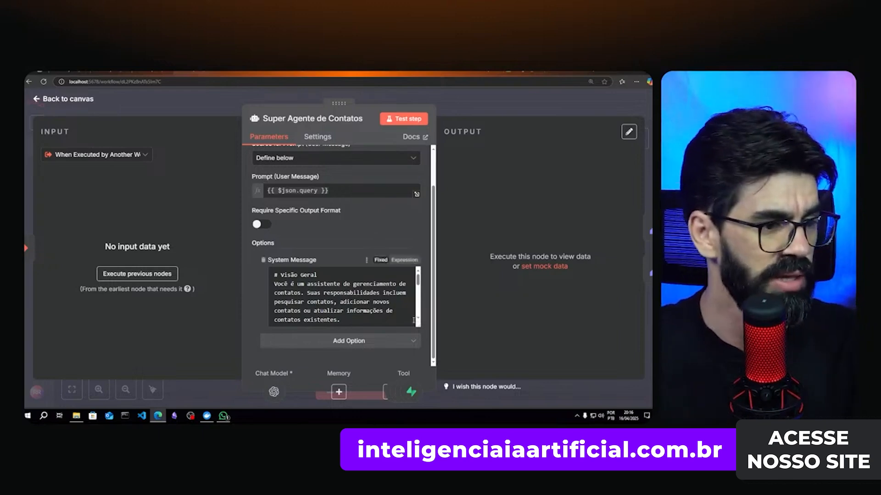
left_click_drag(418, 324, 417, 392)
scroll(410, 291, "down", 3)
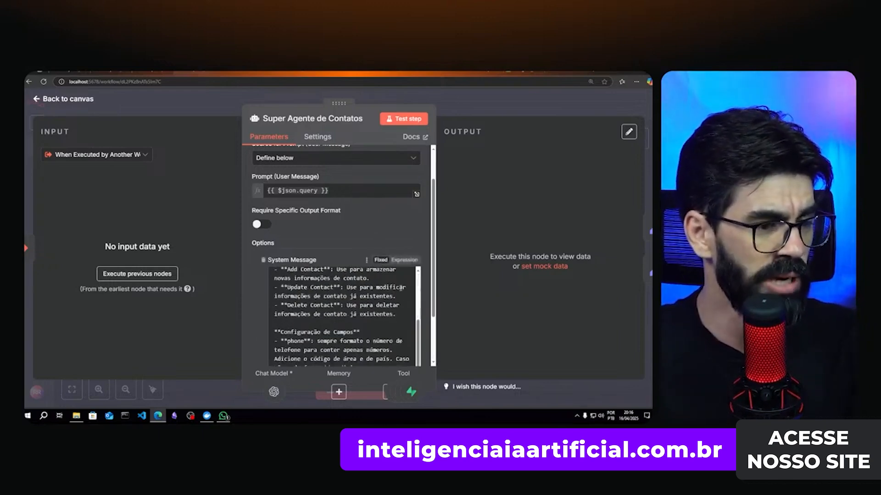
scroll(422, 244, "down", 2)
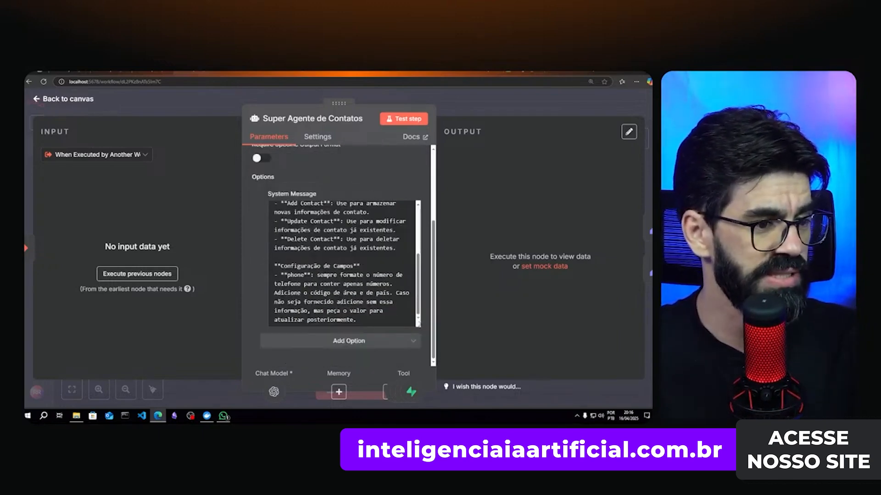
left_click_drag(421, 326, 421, 366)
scroll(399, 243, "down", 2)
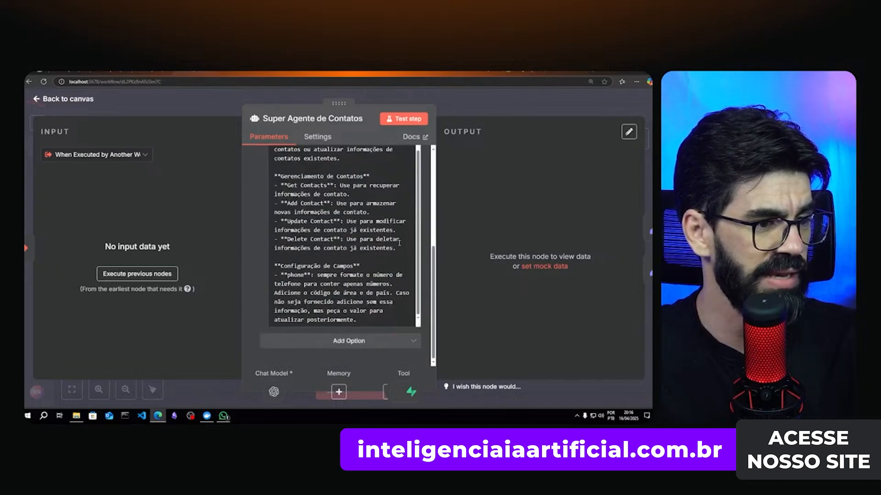
left_click_drag(417, 325, 418, 367)
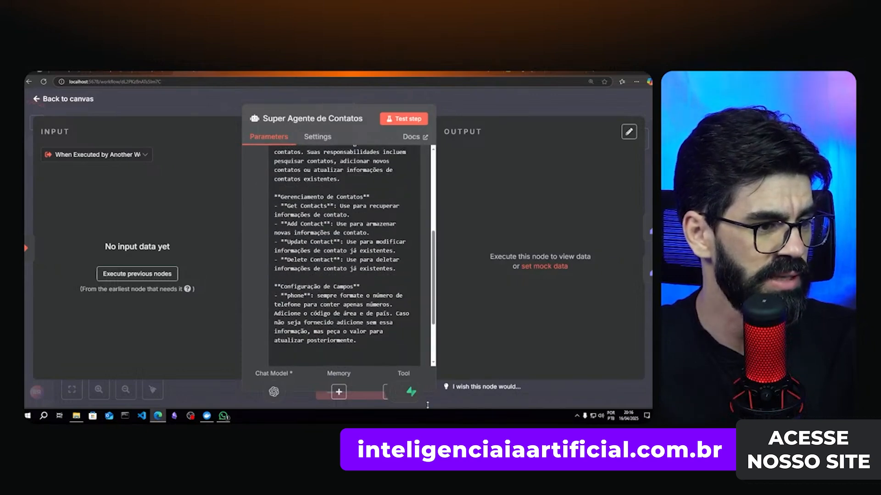
scroll(361, 264, "up", 3)
scroll(361, 264, "down", 1)
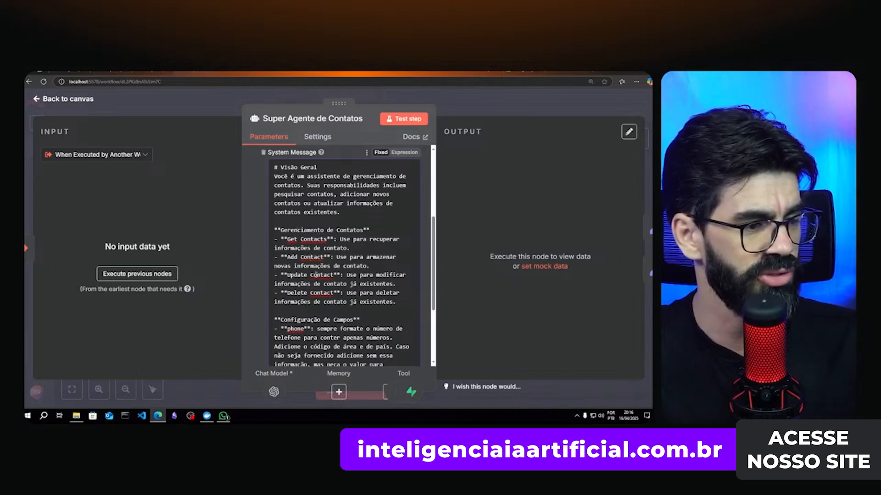
scroll(326, 296, "down", 3)
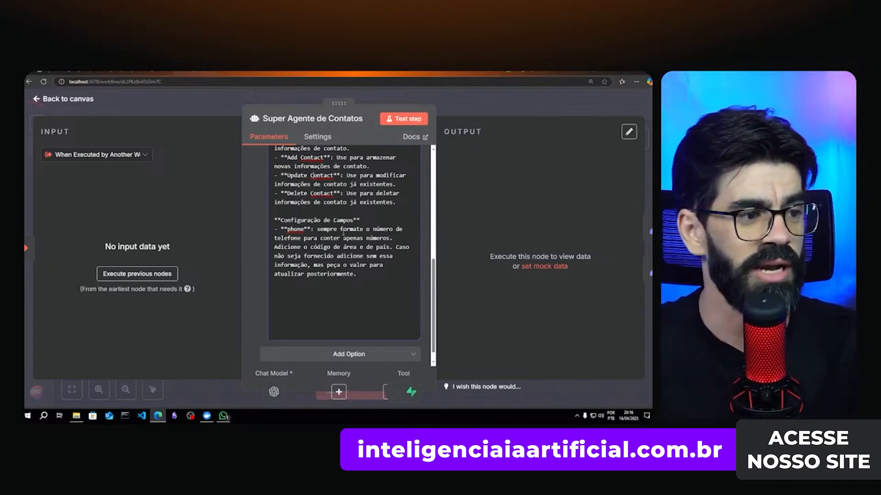
scroll(302, 235, "up", 3)
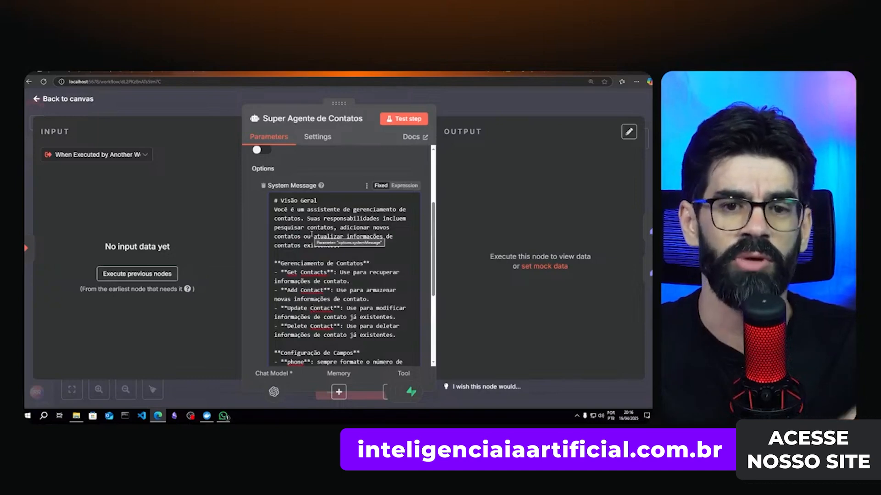
left_click(486, 99)
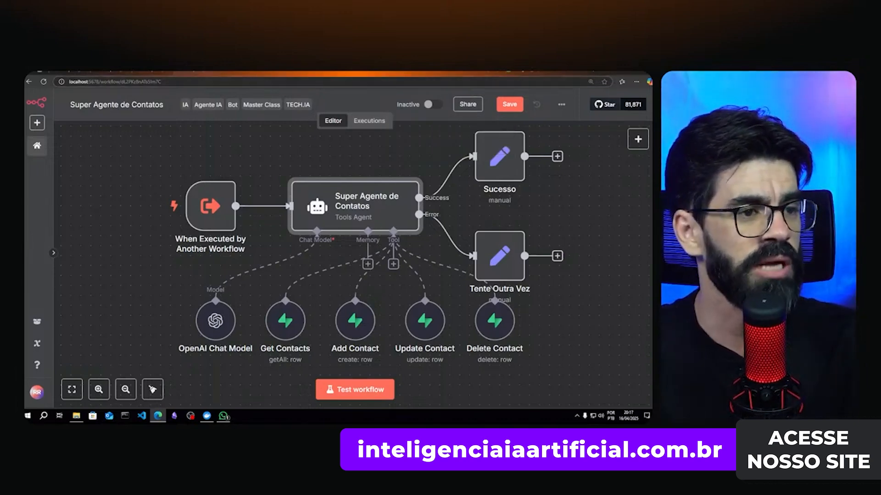
- Switch to the Supabase Table Editor showing the expenses table
left_click(505, 73)
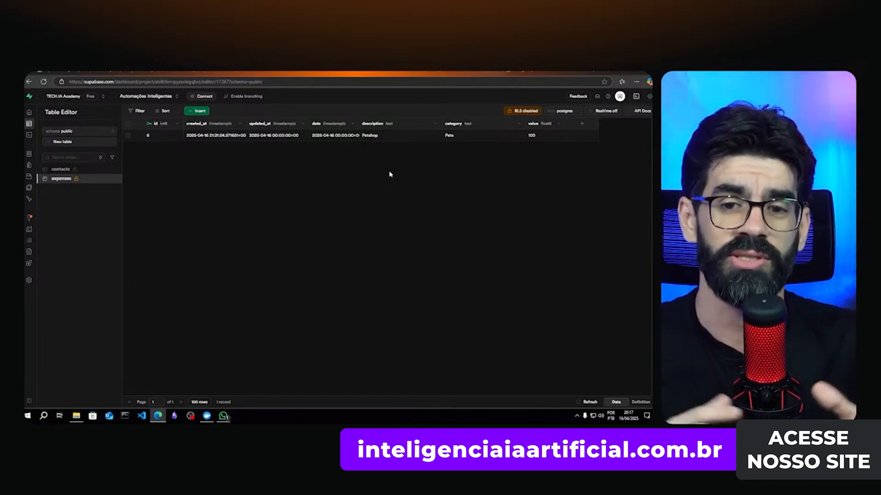
- Open contacts, widen the created_at and phoneNumber columns, and show the table's Definition
left_click(59, 169)
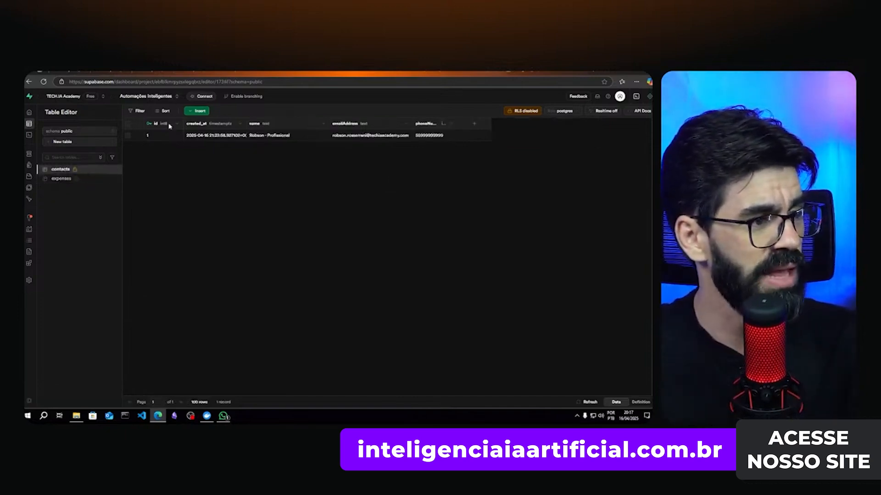
left_click_drag(246, 124, 270, 124)
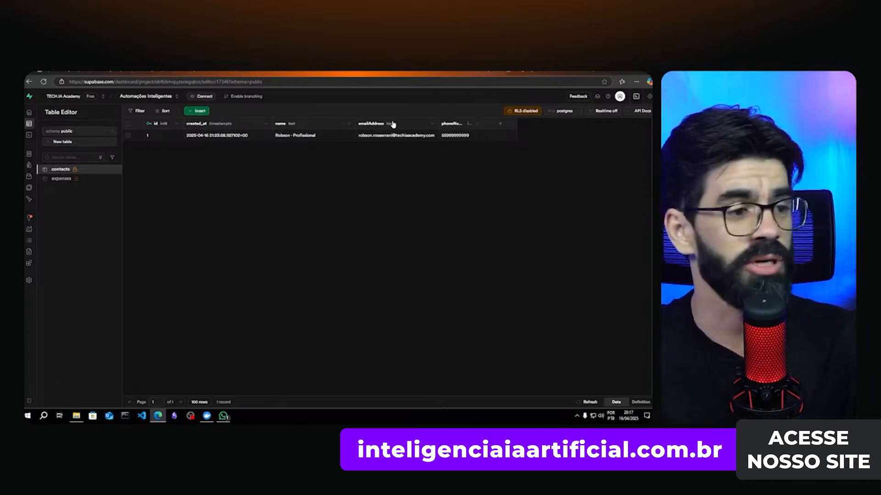
left_click(483, 127)
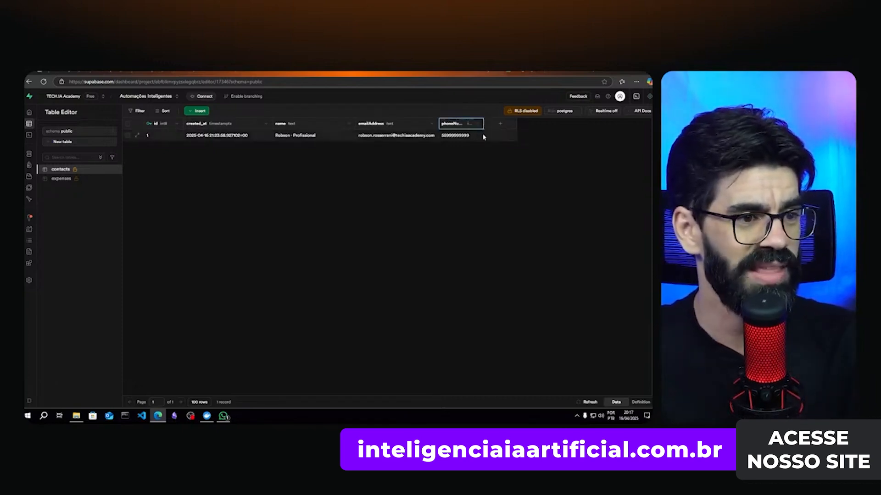
left_click_drag(483, 124, 503, 125)
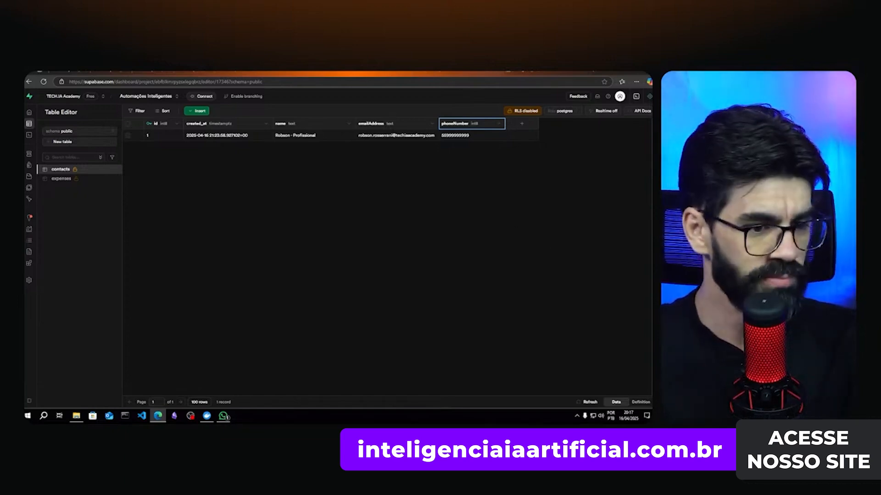
left_click(637, 402)
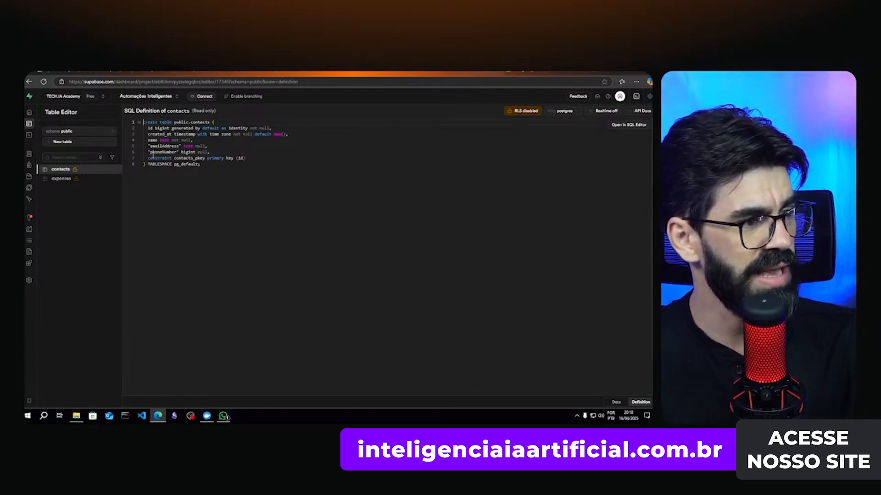
- Attempt pasting the contacts definition into a new SQL query, undo it, and reopen the definition
mouse_move(211, 167)
left_mouse_down()
mouse_move(185, 164)
mouse_move(146, 124)
mouse_move(214, 169)
mouse_move(149, 146)
mouse_move(145, 122)
mouse_move(197, 128)
mouse_move(249, 165)
mouse_move(178, 164)
mouse_move(144, 122)
mouse_move(149, 147)
mouse_move(230, 173)
mouse_move(145, 123)
mouse_move(202, 164)
left_mouse_up()
mouse_move(25, 132)
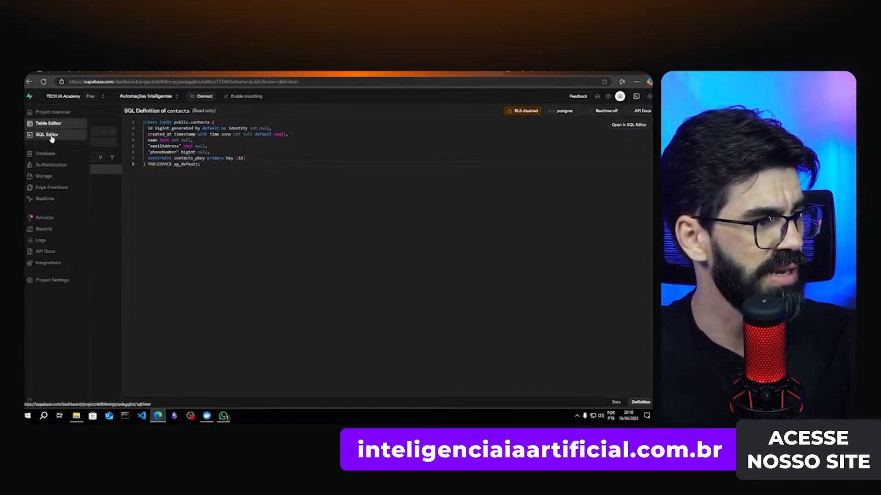
left_click(52, 136)
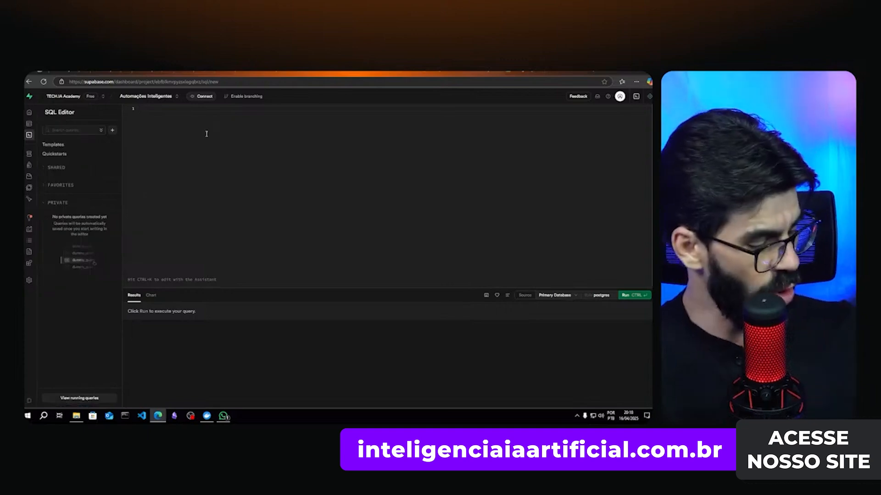
type("-----  📁 Link de acesso para o Download do template: https://n8n.unifasul.com.br/form/templates_techIA  ✅ Baixe o Template, Use, Expanda e Aprimore nas suas Automações! 🚀  -----")
key("ctrl+z")
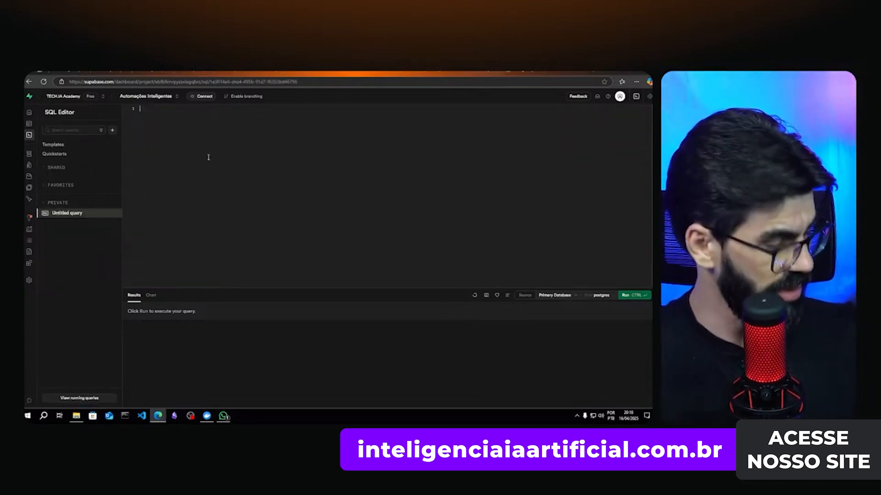
left_click(39, 123)
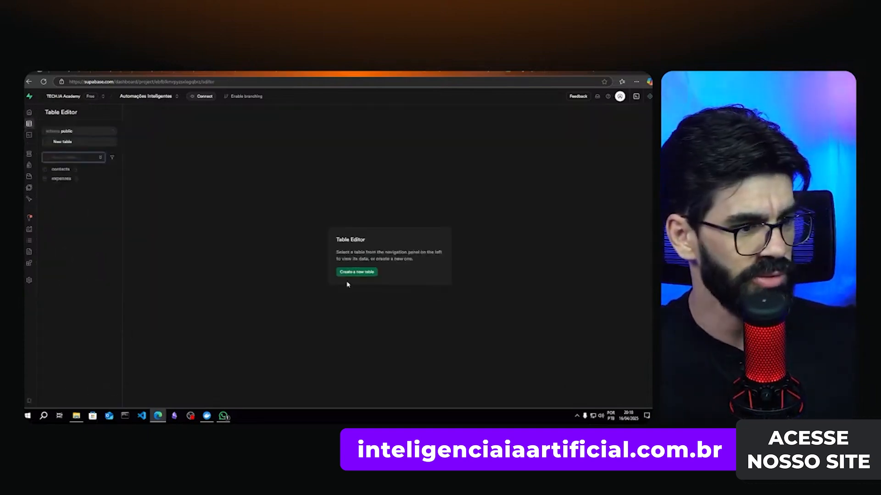
left_click(61, 172)
left_click(640, 402)
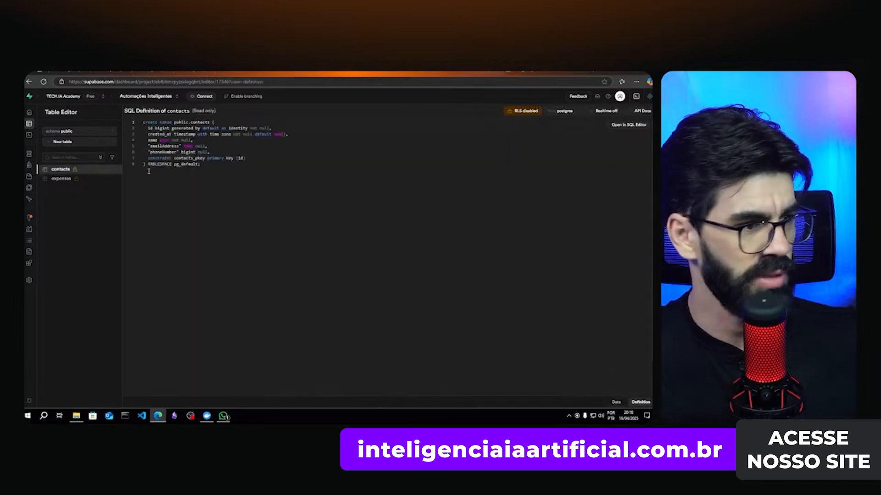
- Paste the full contacts create-table SQL into the SQL Editor, replacing its text, and run it
key("ctrl+a")
key("ctrl+c")
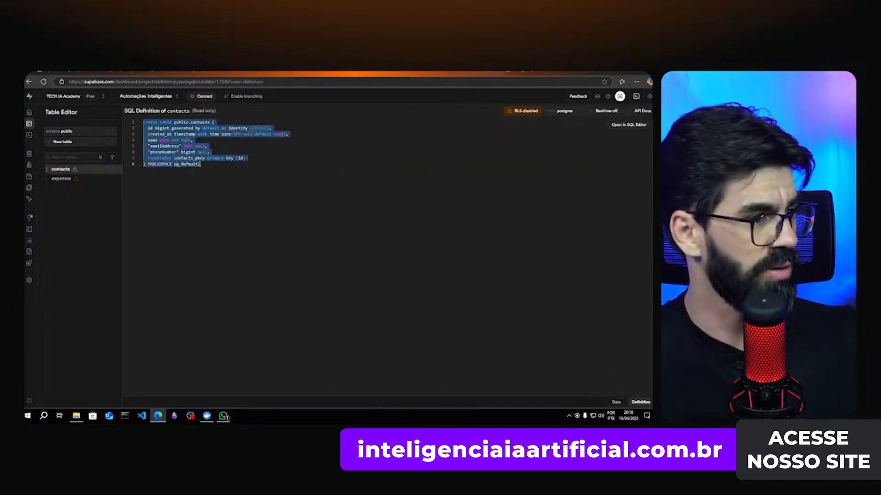
left_click(36, 135)
key("ctrl+a")
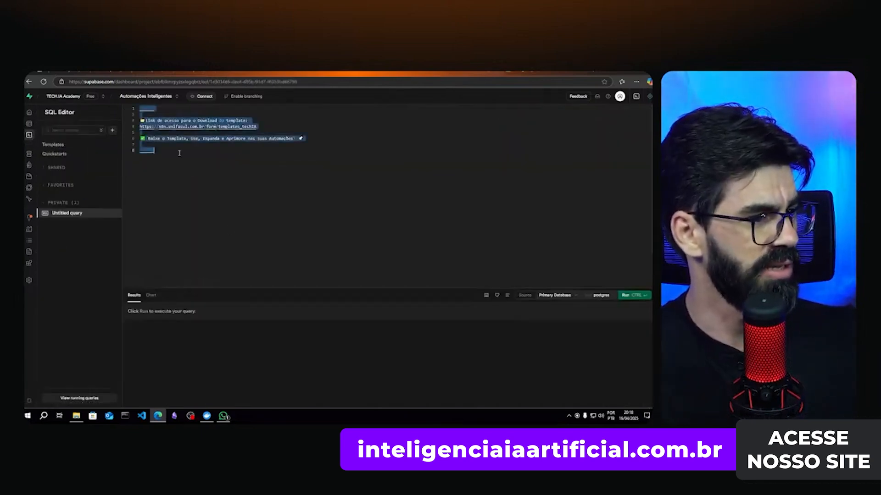
key("ctrl+v")
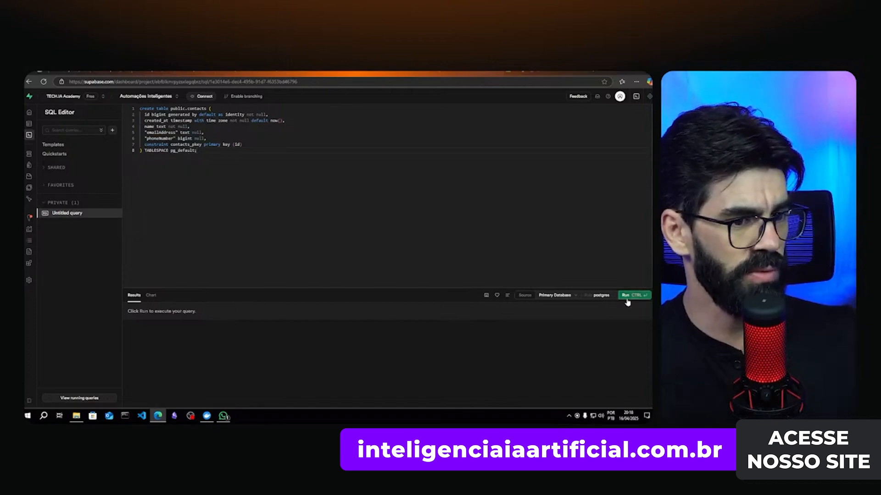
left_click(627, 296)
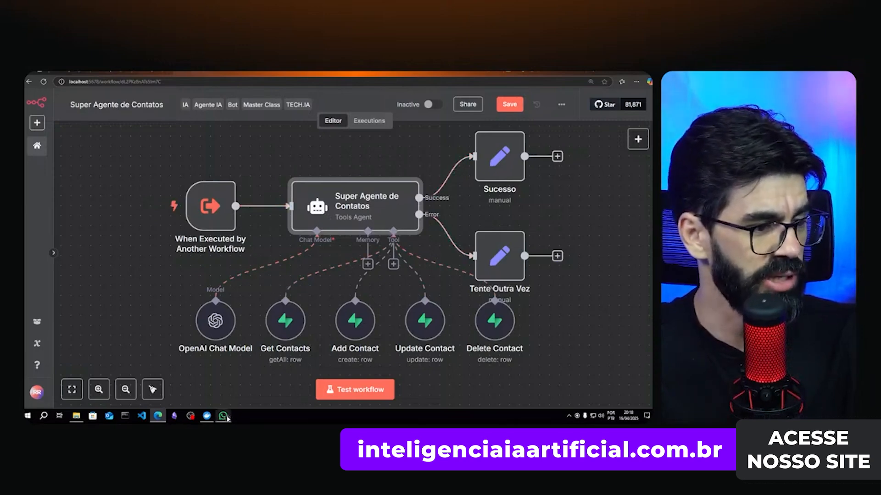
- In WhatsApp, send the agent a multi-line 'Adcione o contato:' request with the contact's name, phone and e-mail
mouse_move(227, 418)
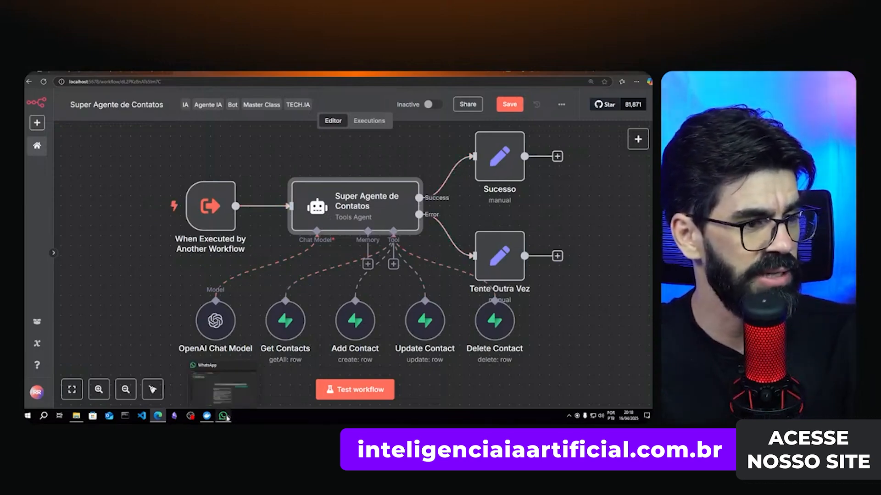
left_click(225, 417)
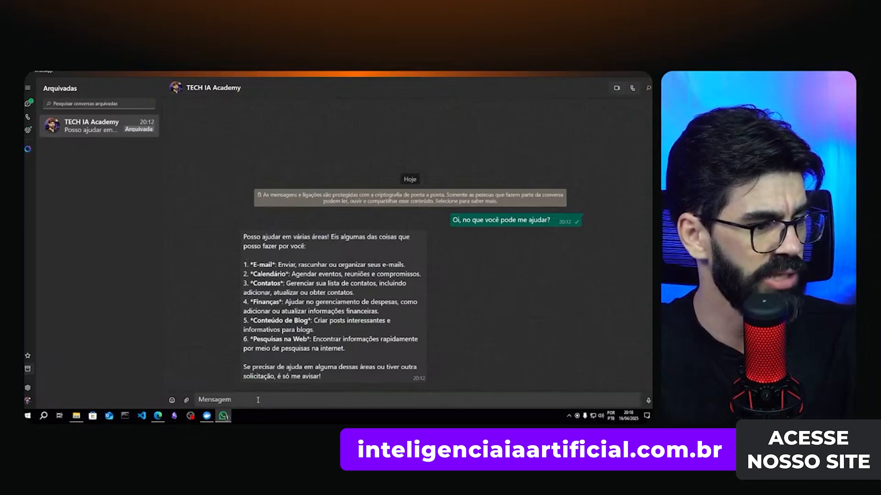
left_click(260, 397)
type("A")
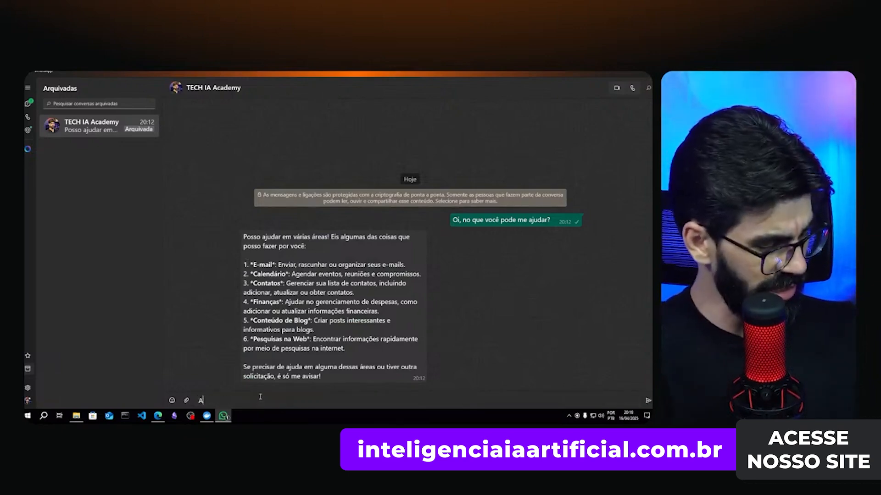
type("dcione o ")
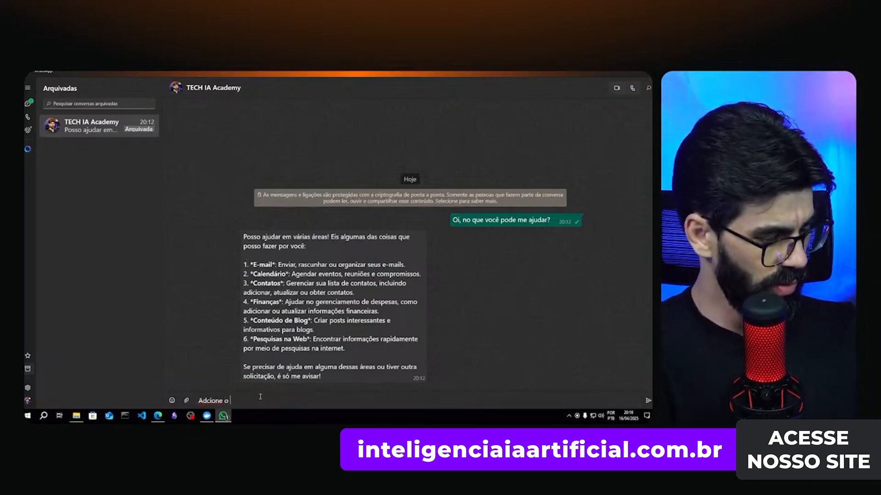
type("contato:")
key("shift+Return")
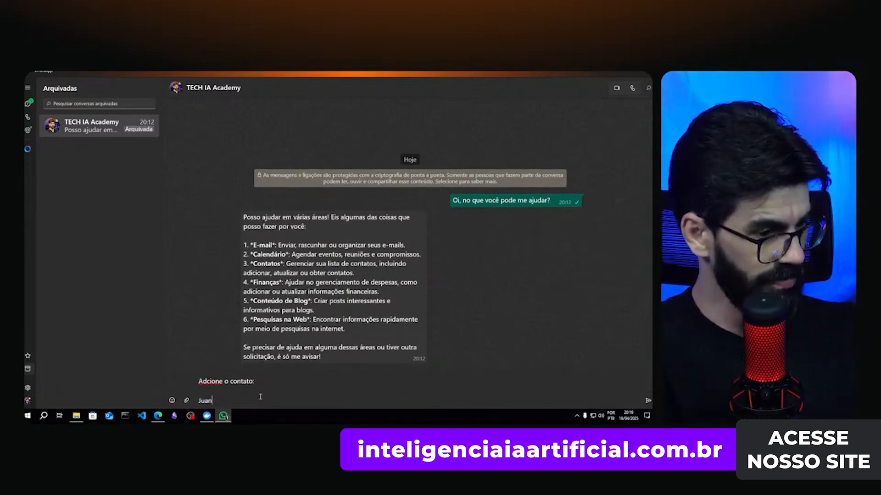
type("Juan")
key("shift+Return")
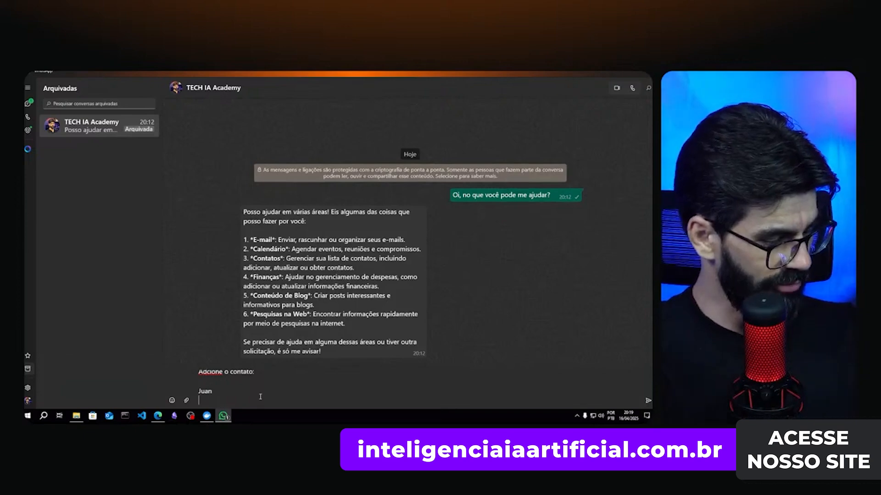
type("+")
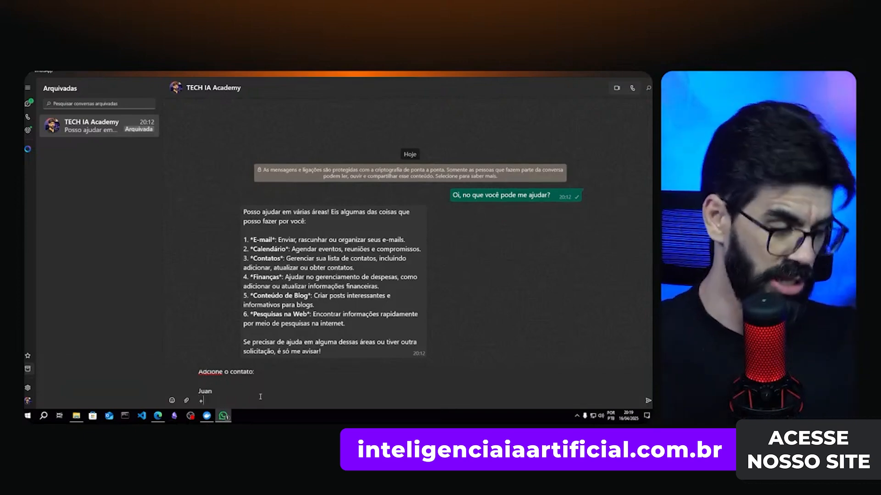
type("5535999999999")
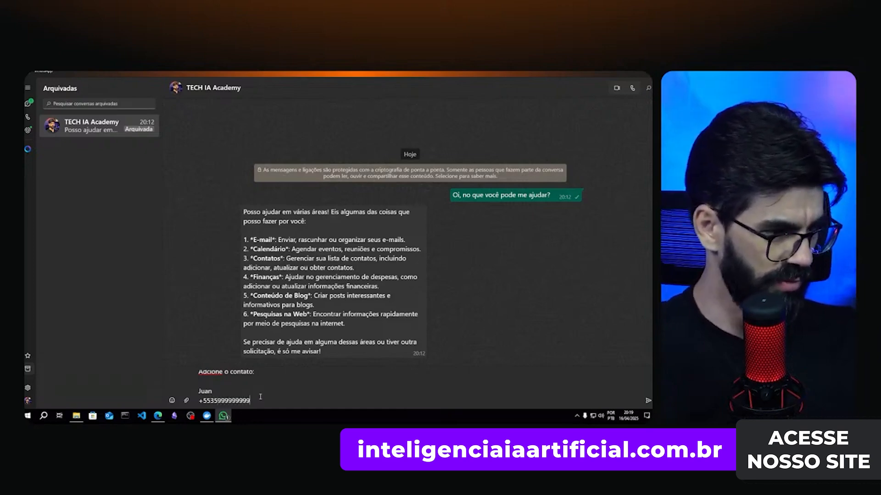
key("shift+Return")
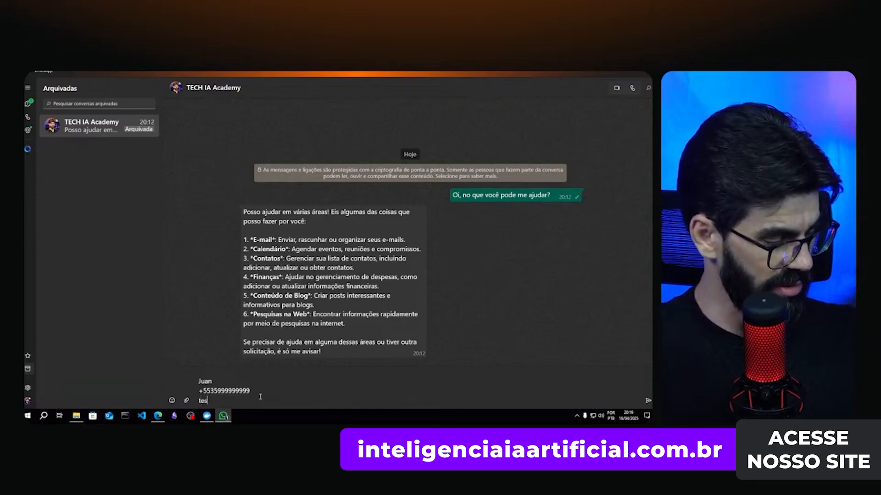
type("teste@test")
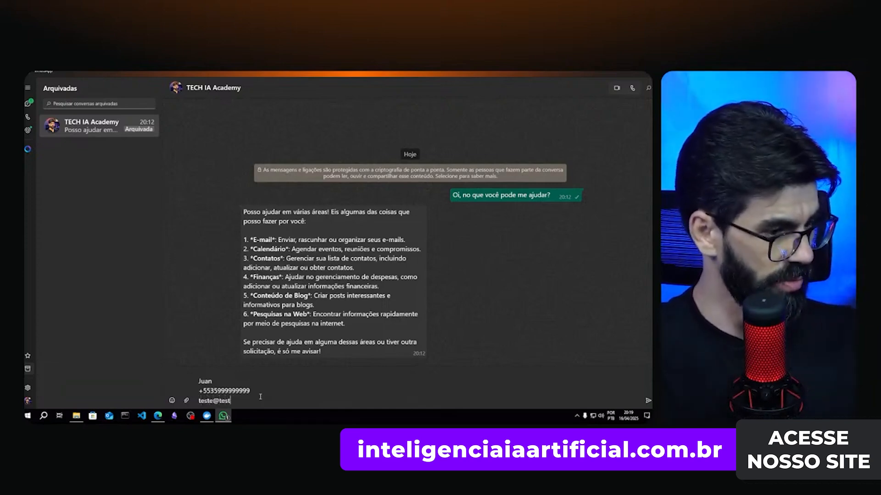
type("e.com")
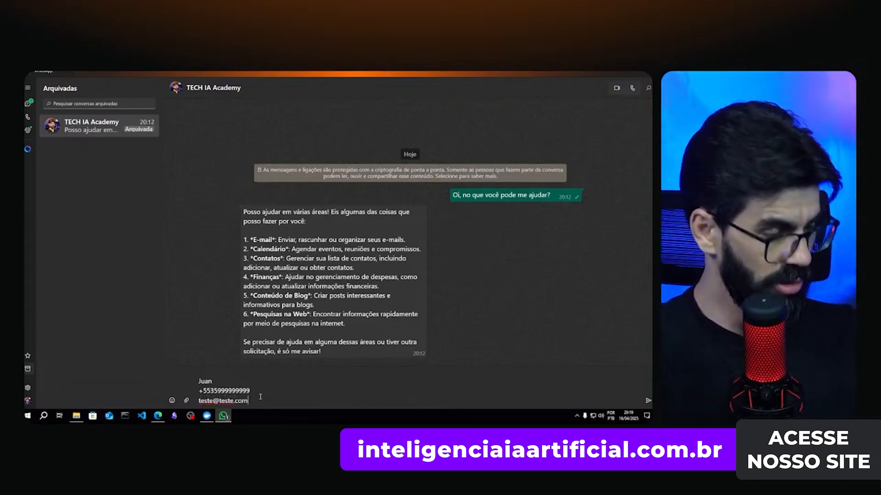
key("Return")
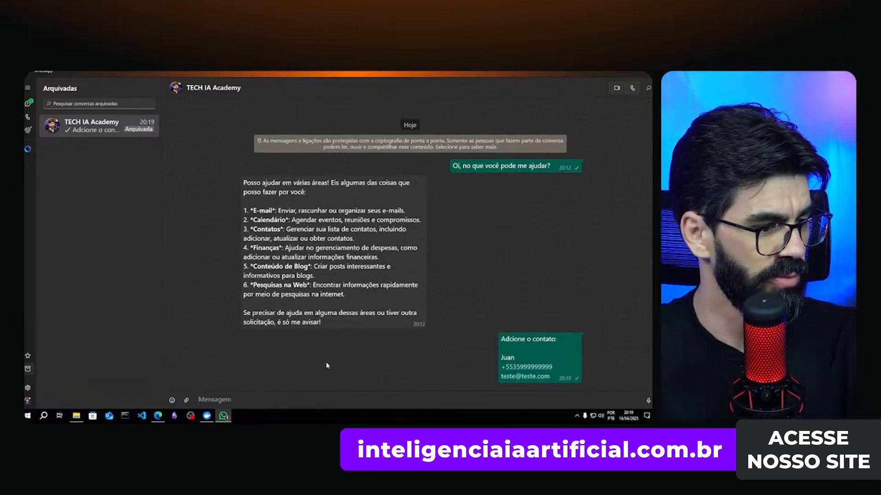
mouse_move(156, 418)
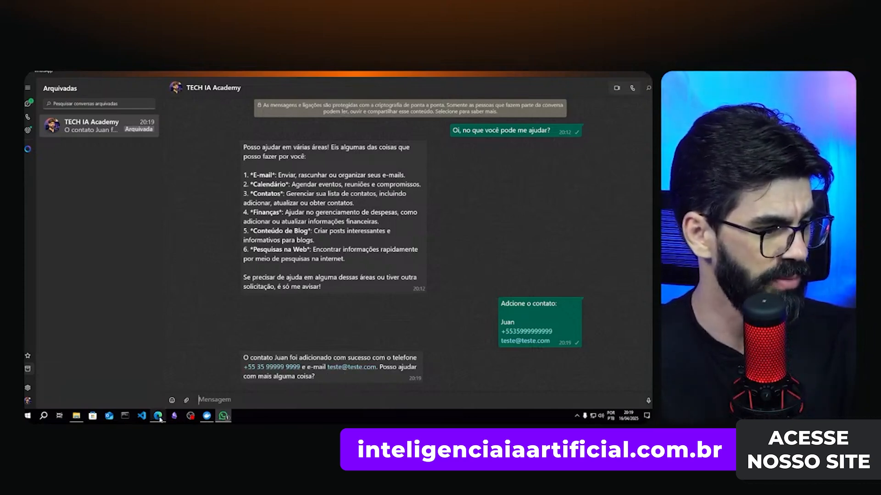
- Check the new row in the Supabase contacts table, then return to the Super Agente Geral workflow
left_click(161, 390)
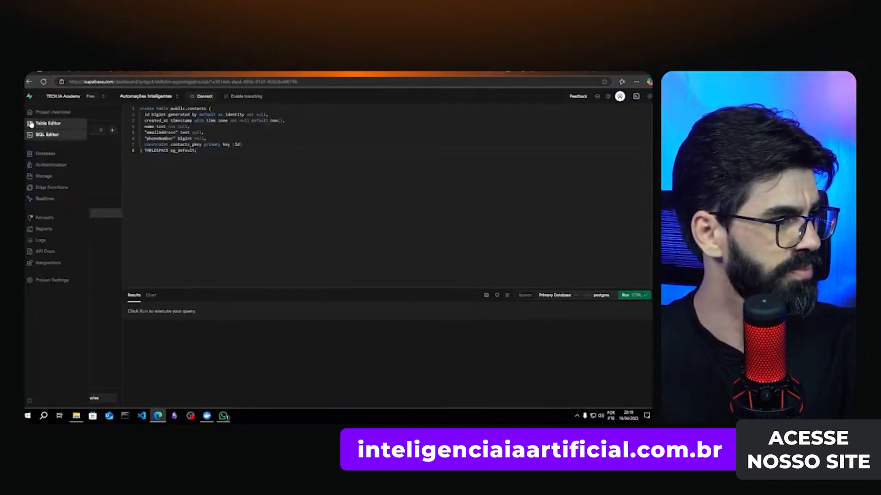
left_click(37, 124)
left_click(59, 169)
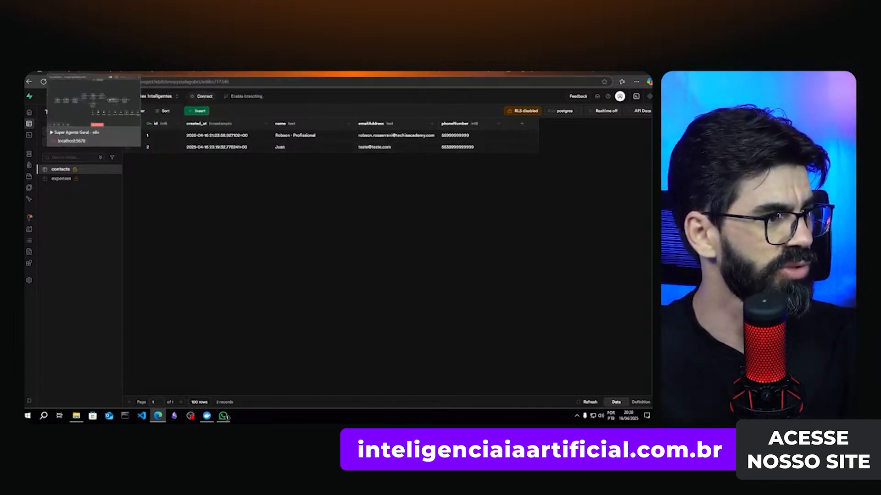
left_click(87, 74)
- Open the Super Agente Geral executions and review the newest run, ID#49
left_click(368, 121)
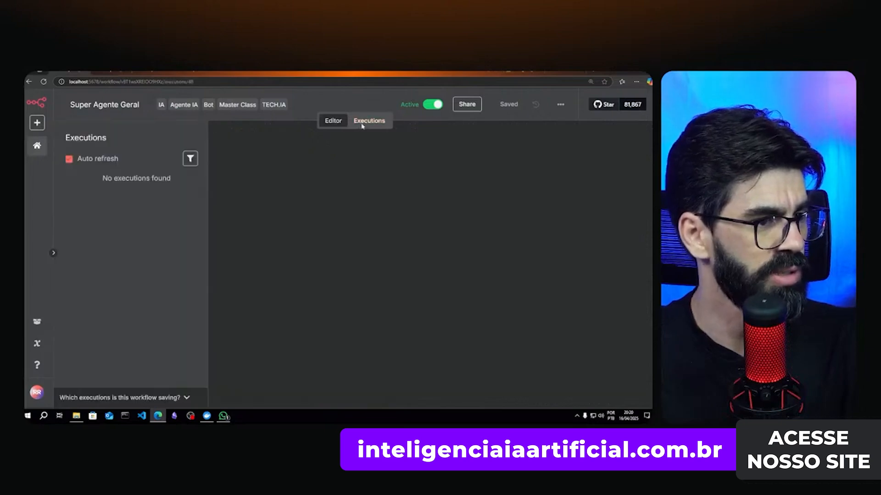
left_click(91, 194)
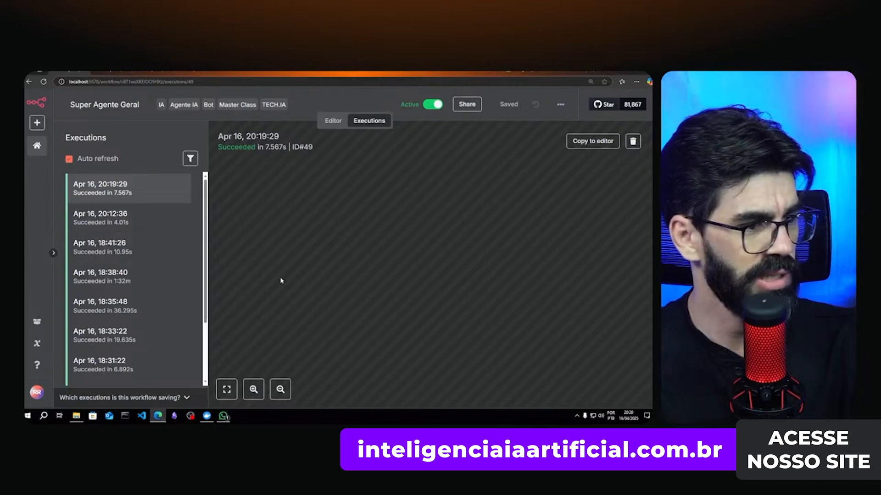
scroll(402, 302, "down", 3)
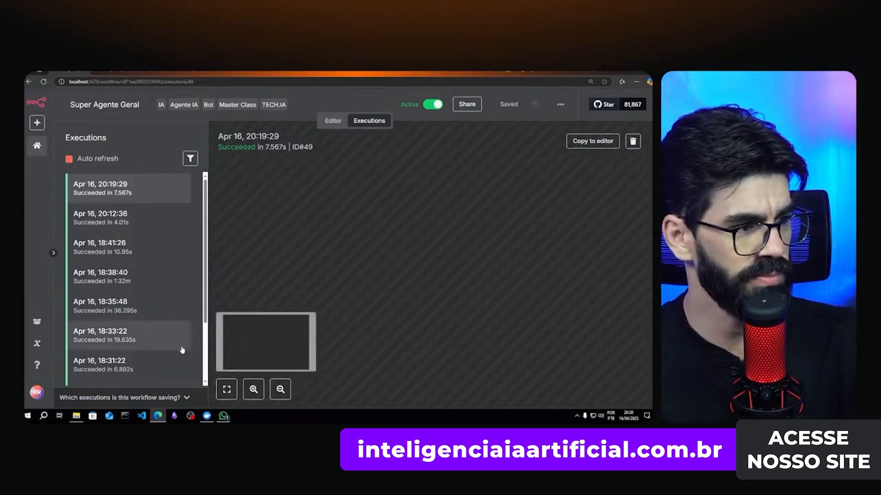
left_click(220, 397)
- Compare run ID#49 (20:19:29) with run ID#48 (20:12:36), then move to Super Agente de Contatos
left_click(132, 225)
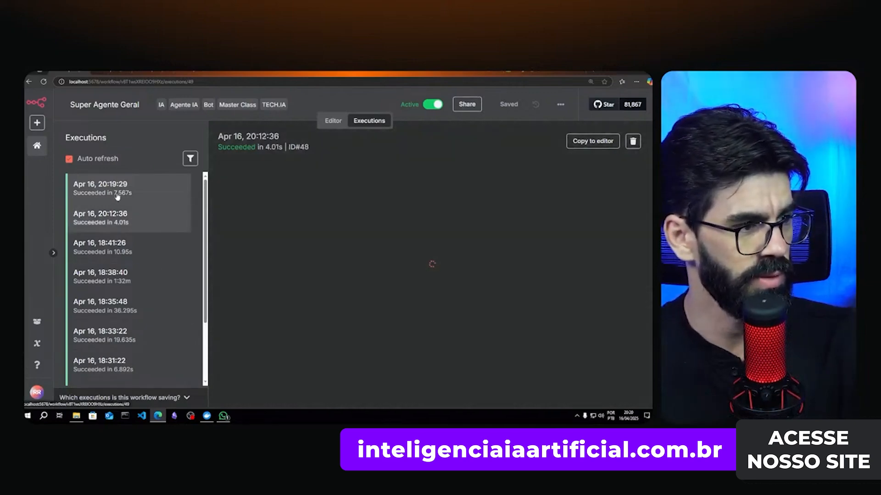
left_click(121, 195)
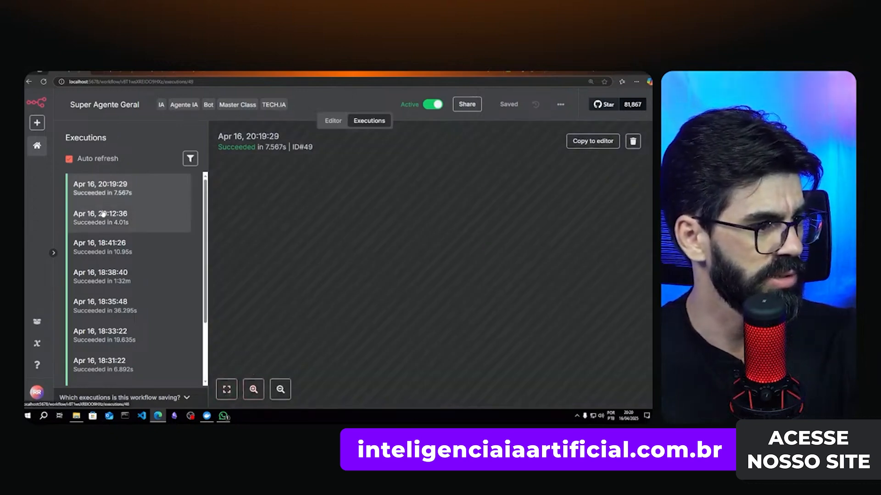
left_click(130, 222)
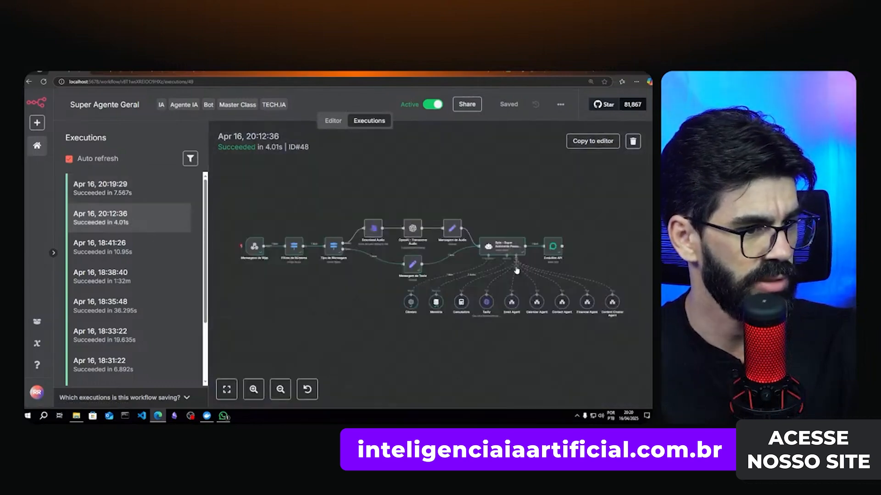
left_click(91, 196)
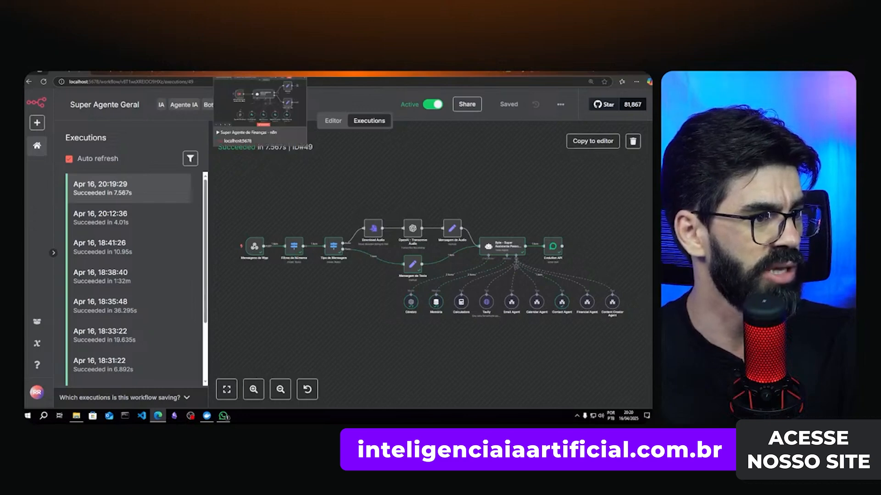
left_click(218, 73)
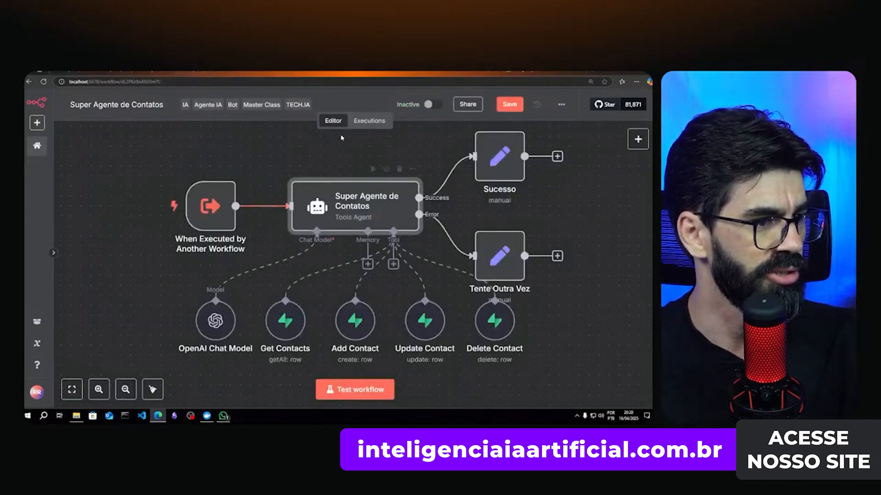
- Inspect the Add Contact node's input and output in contacts run ID#50, then return to Super Agente Geral
left_click(367, 121)
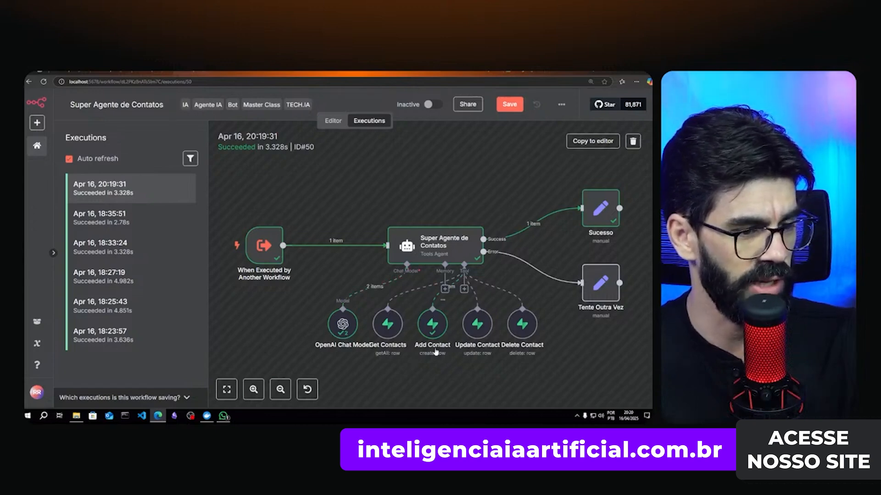
double_click(434, 326)
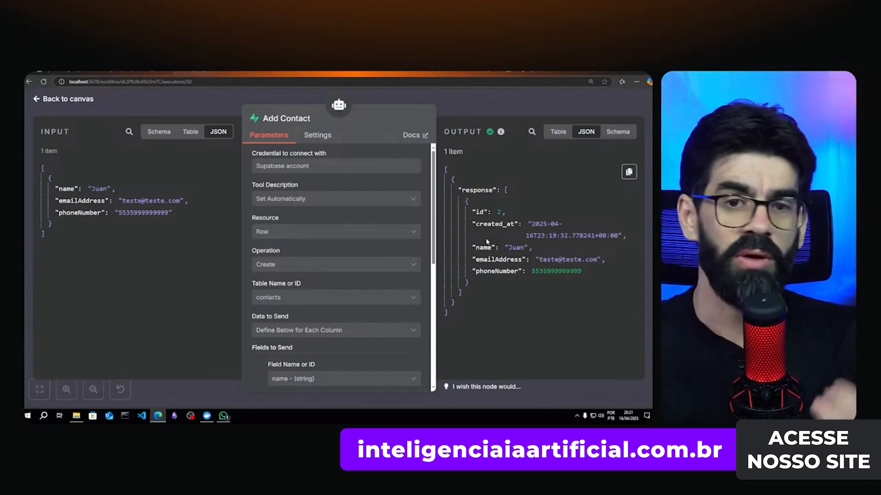
left_click(460, 104)
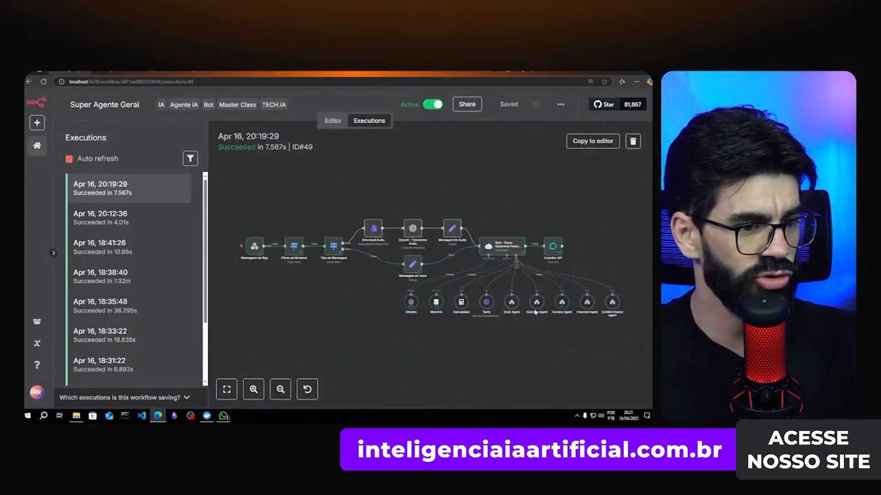
left_click(333, 121)
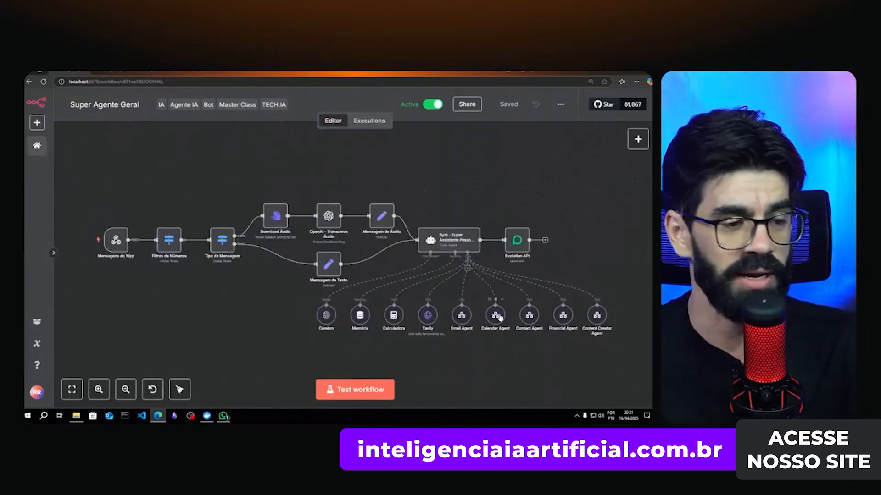
- Send the WhatsApp agent a request to schedule a meeting with the new contact
left_click(223, 416)
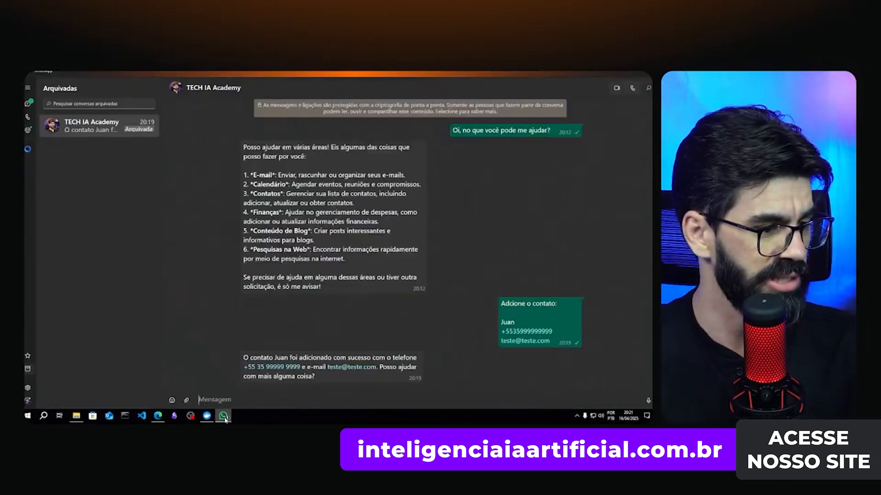
type("Marque uma re")
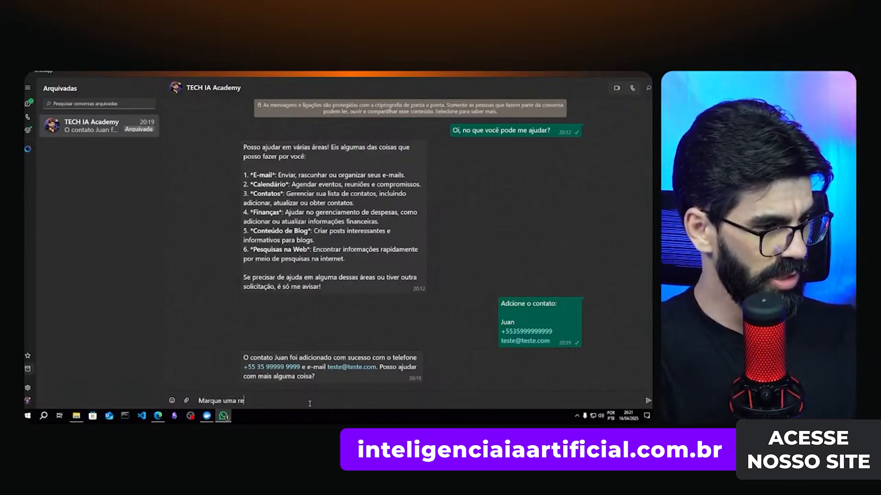
type("união com")
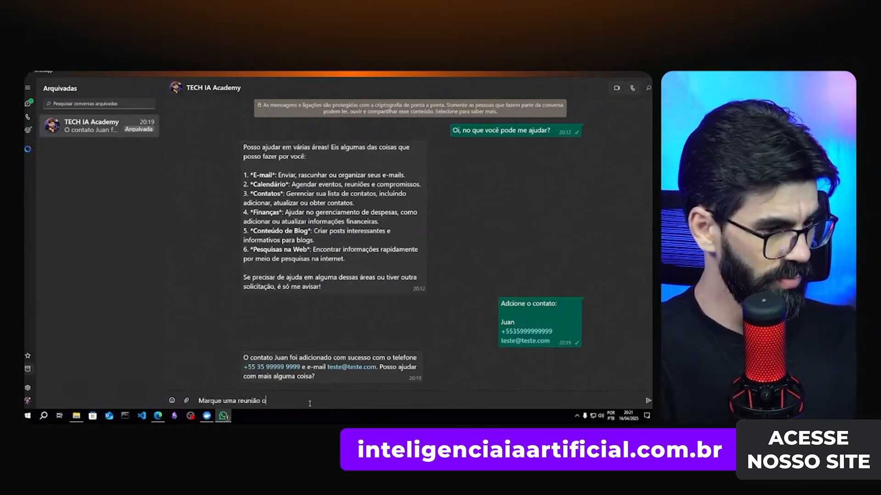
type(" o J")
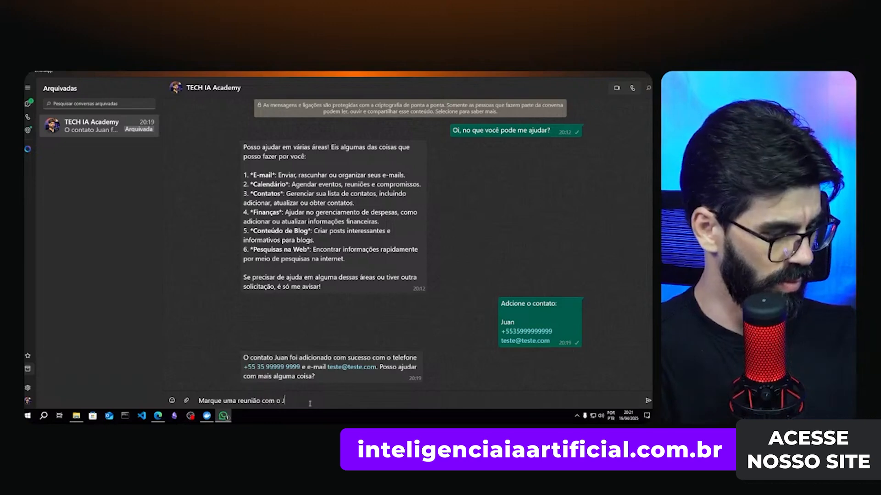
type("uan amanhã às 8h")
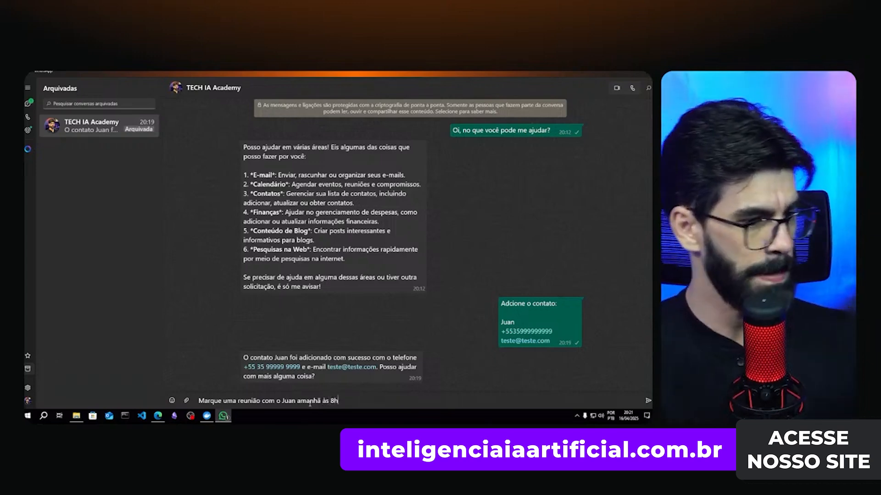
key("Return")
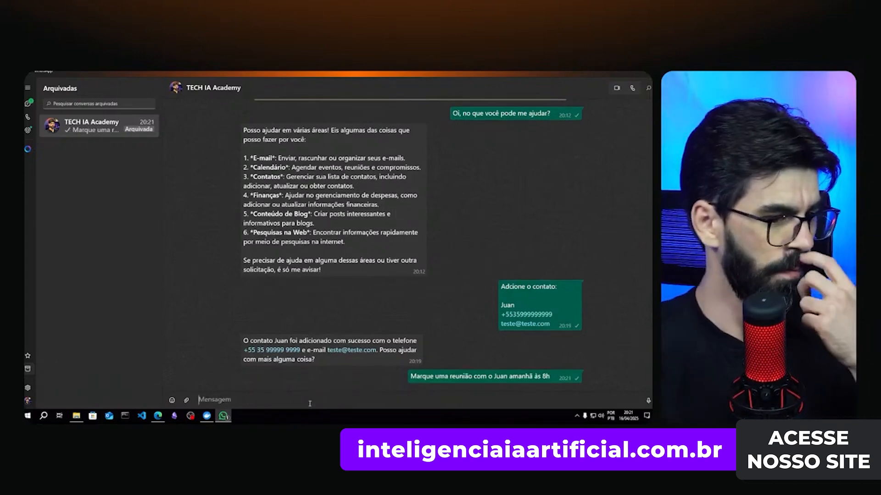
- Open the newest Super Agente Geral run, ID#51, and zoom in on the agent and tool nodes
left_click(158, 416)
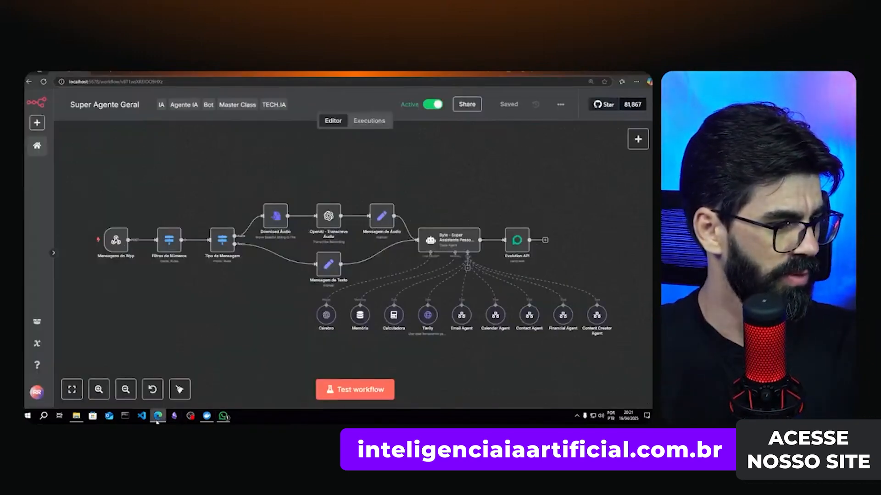
left_click(369, 121)
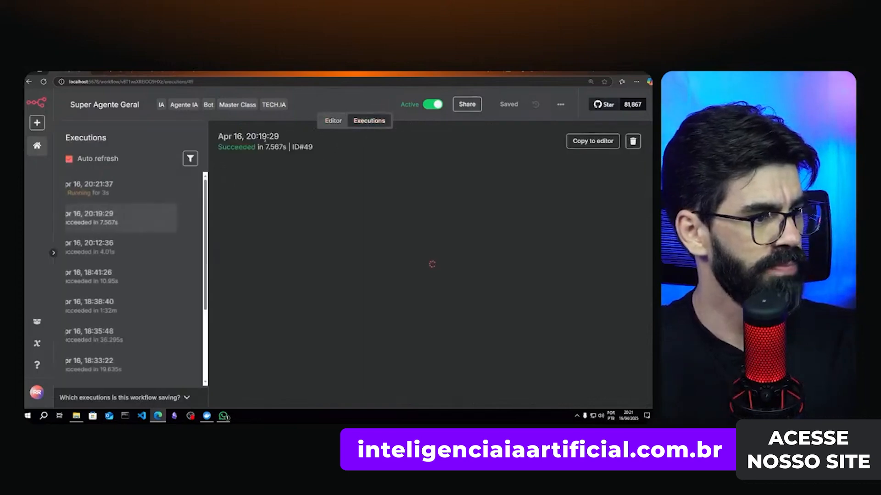
left_click(98, 196)
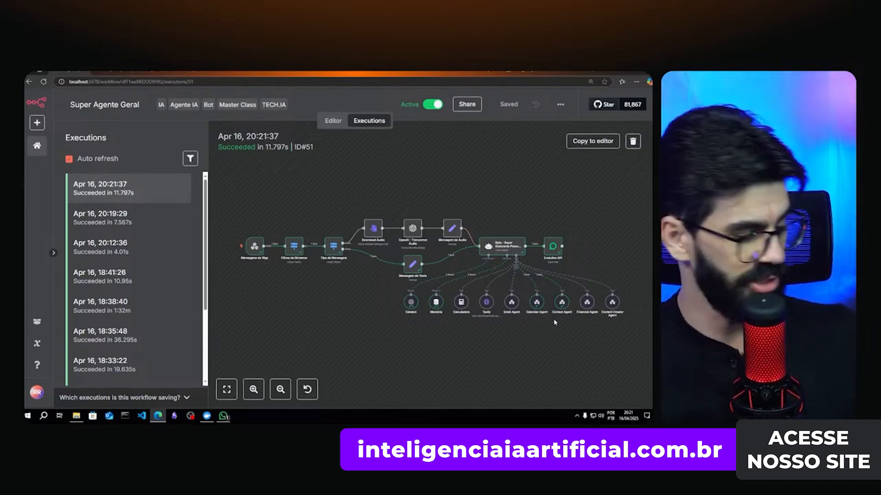
scroll(554, 323, "up", 5)
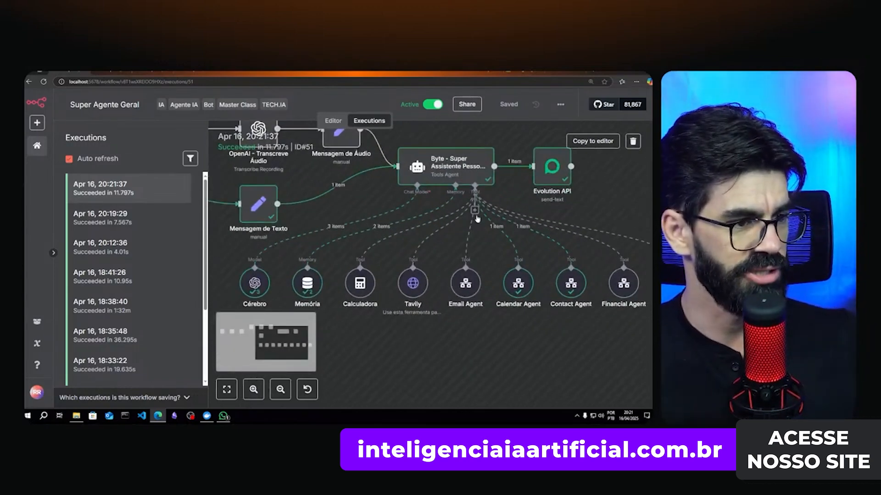
- Review the Contact Agent's contact-details query and its response, then close the node view
double_click(573, 287)
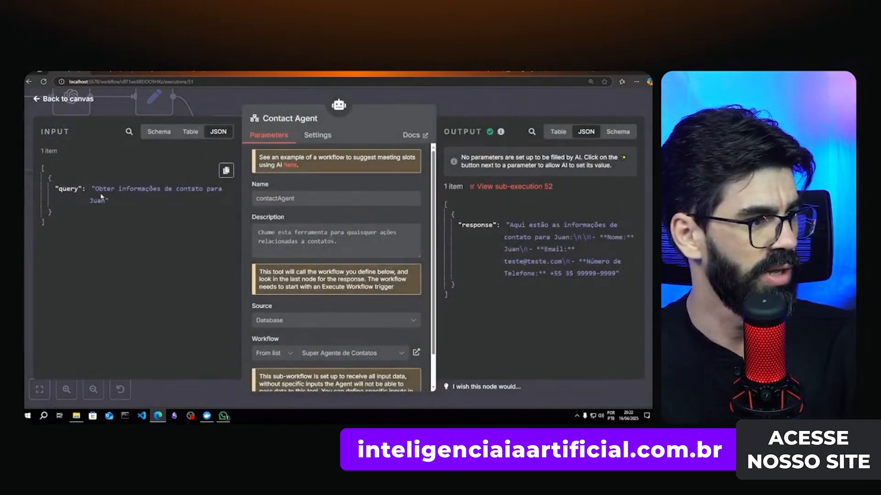
left_click_drag(94, 188, 106, 203)
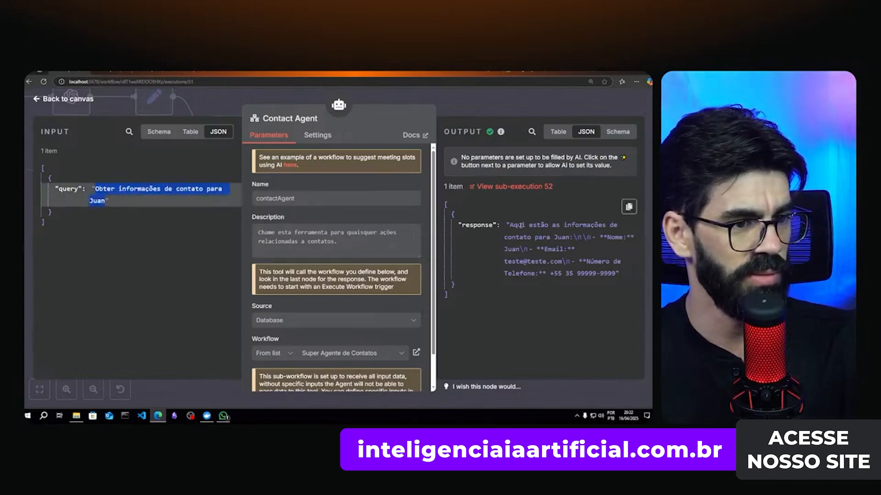
left_click_drag(509, 224, 617, 225)
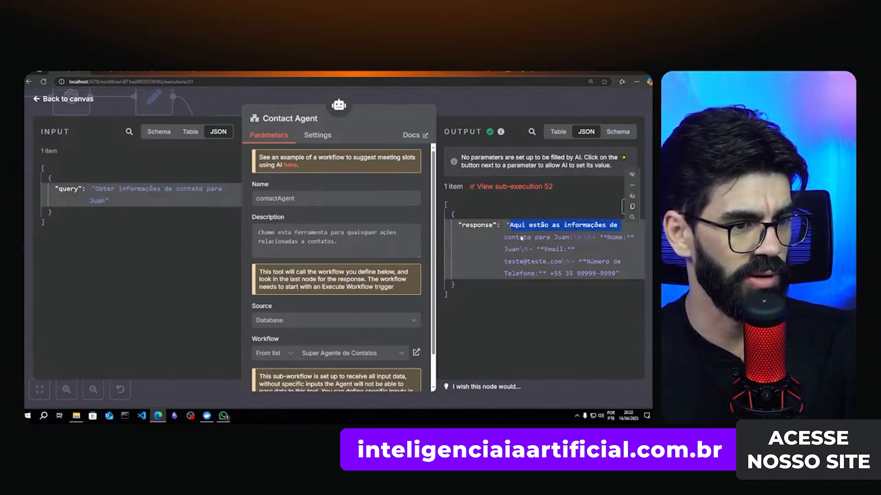
left_click(516, 263)
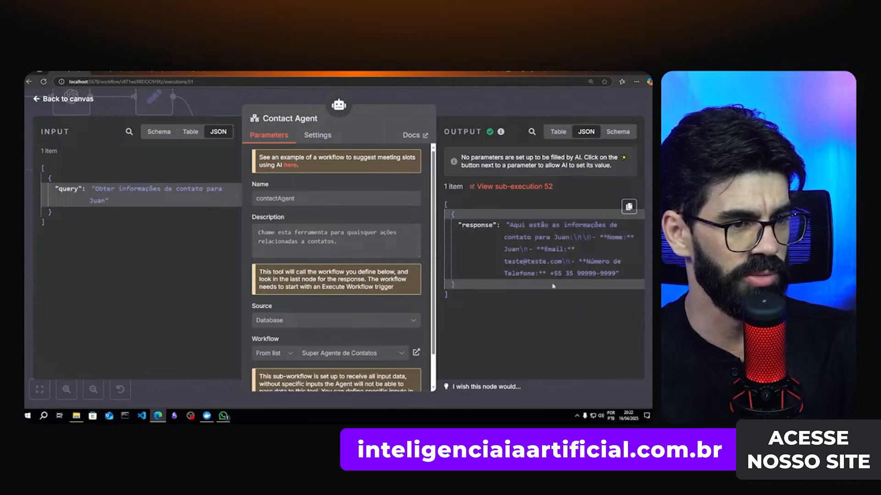
key("Escape")
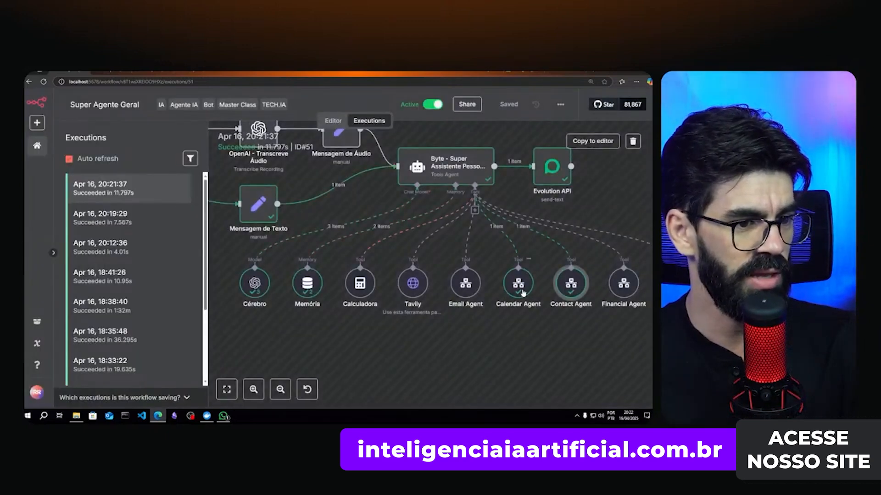
- Examine the Calendar Agent's meeting query, including the guest's e-mail and the event title
double_click(522, 293)
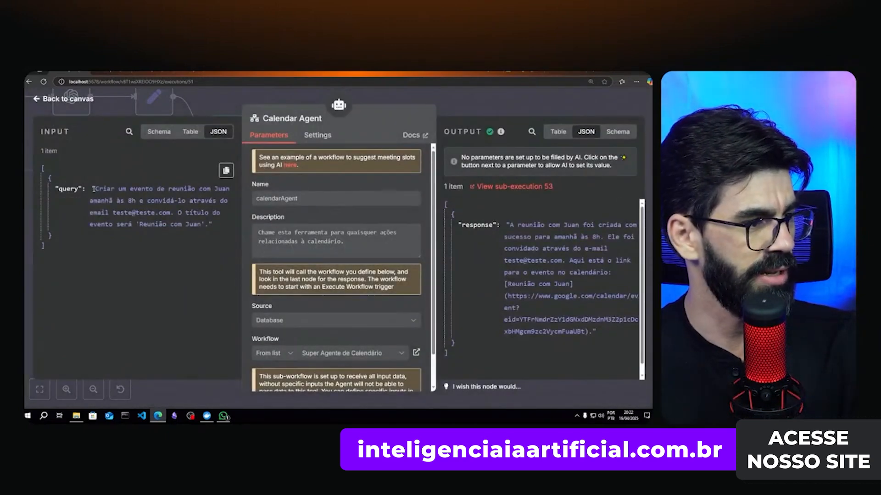
left_click_drag(93, 188, 216, 204)
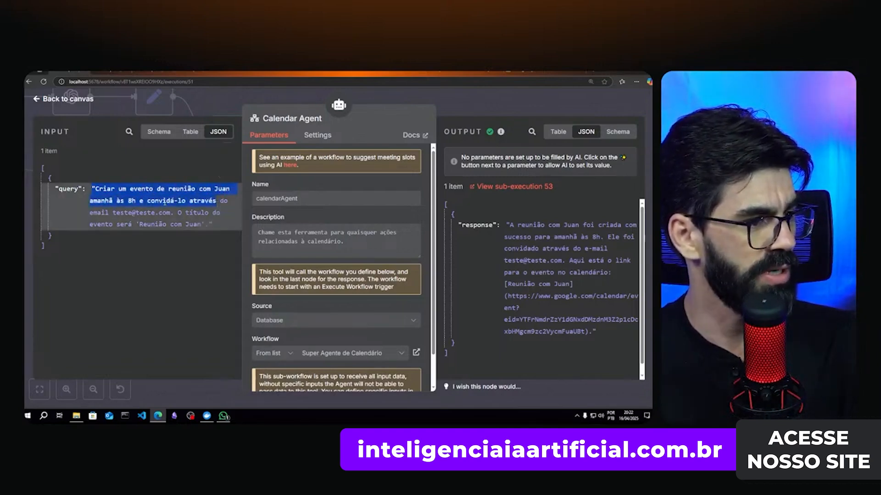
left_click(106, 208)
left_click_drag(116, 212, 162, 218)
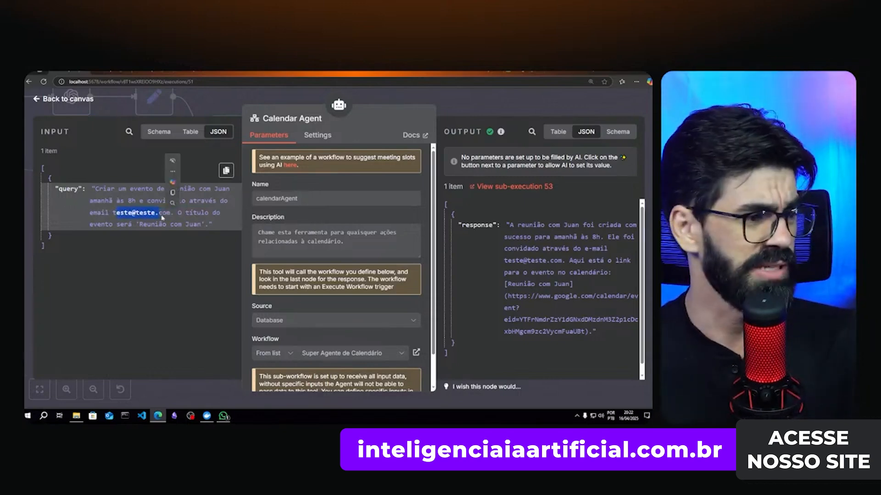
left_click(137, 215)
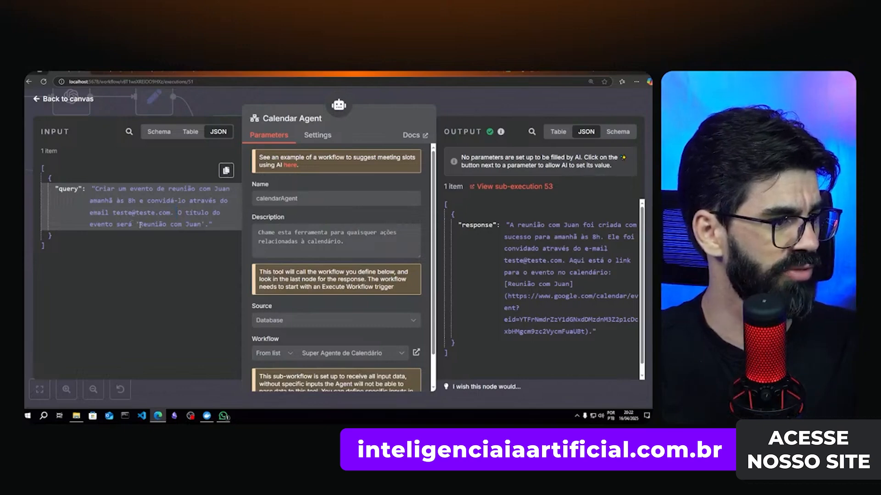
left_click_drag(140, 224, 205, 225)
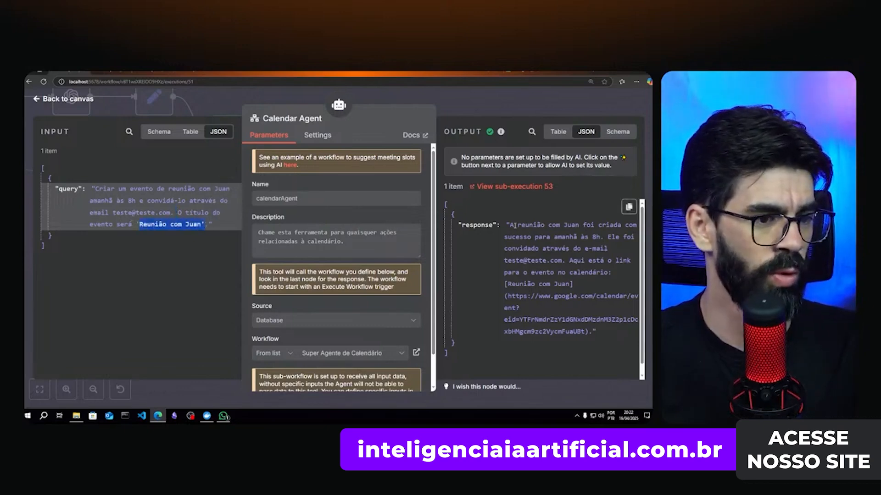
- Examine the Calendar Agent's success response and the Google Calendar event link it returned
left_click_drag(512, 225, 573, 235)
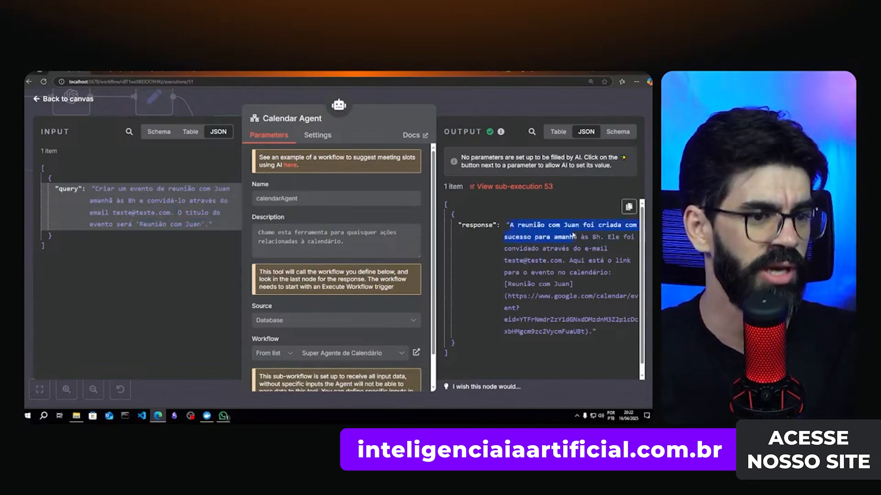
left_click(524, 248)
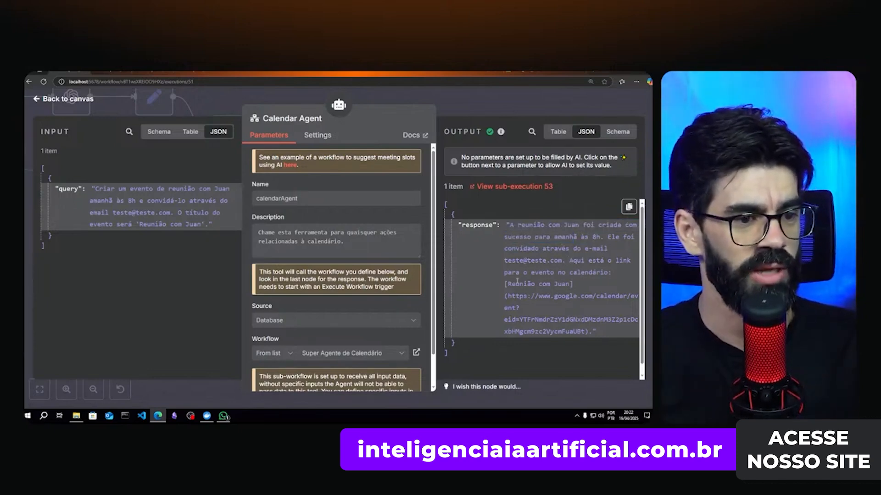
left_click_drag(508, 273, 601, 273)
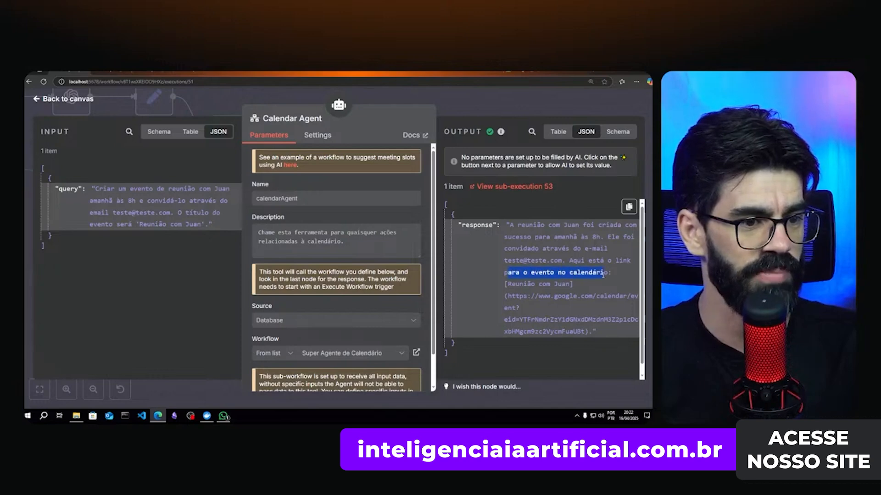
left_click(541, 313)
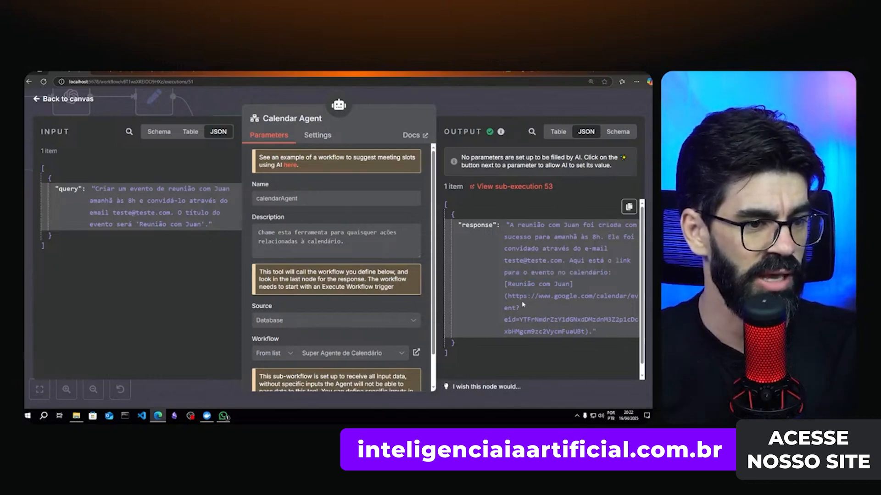
left_click_drag(515, 296, 581, 332)
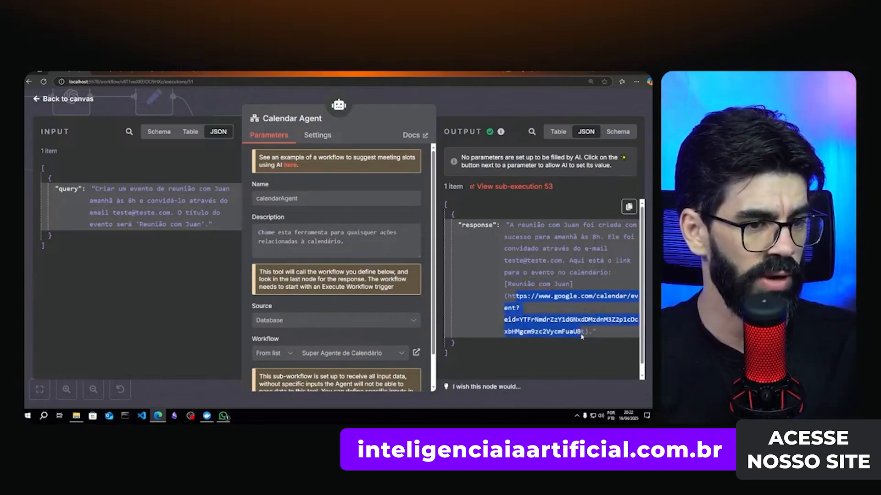
- Read the agent's 20:21 WhatsApp reply confirming tomorrow's 8h meeting and the e-mailed invite
left_click(224, 416)
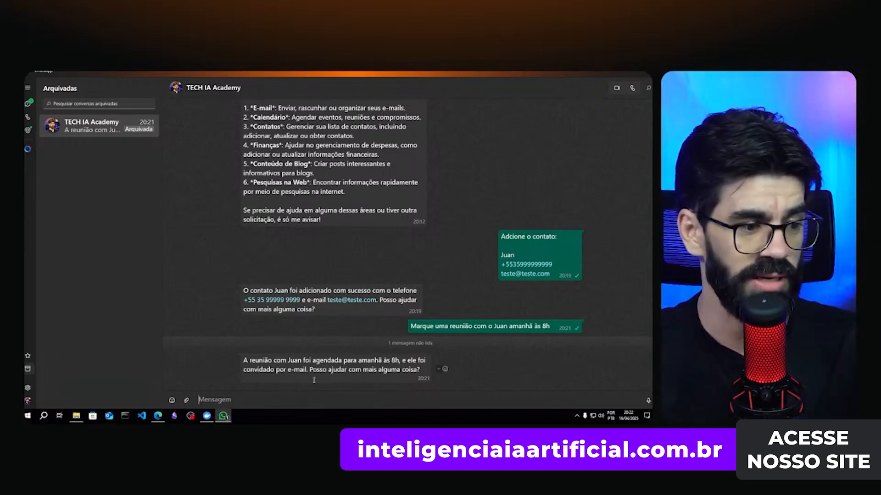
mouse_move(159, 416)
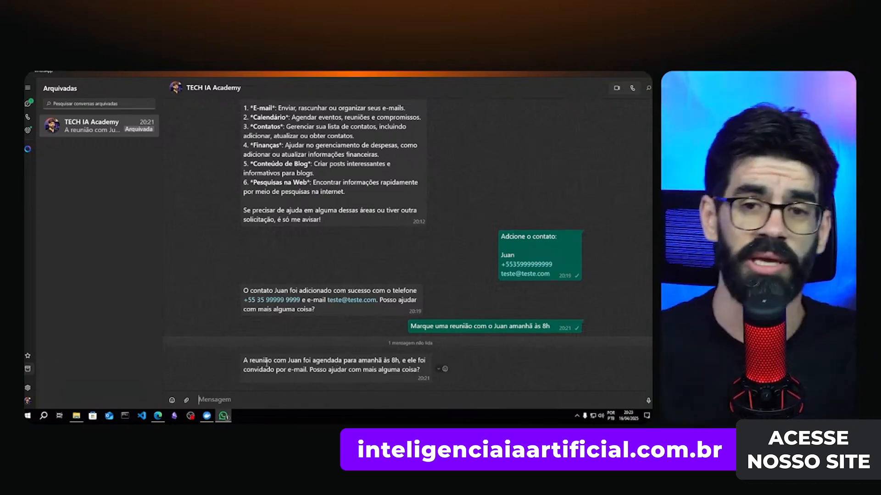
- Close the Calendar Agent details and view the 08:00 meeting on 17 April 2025 in Google Calendar
left_click(159, 414)
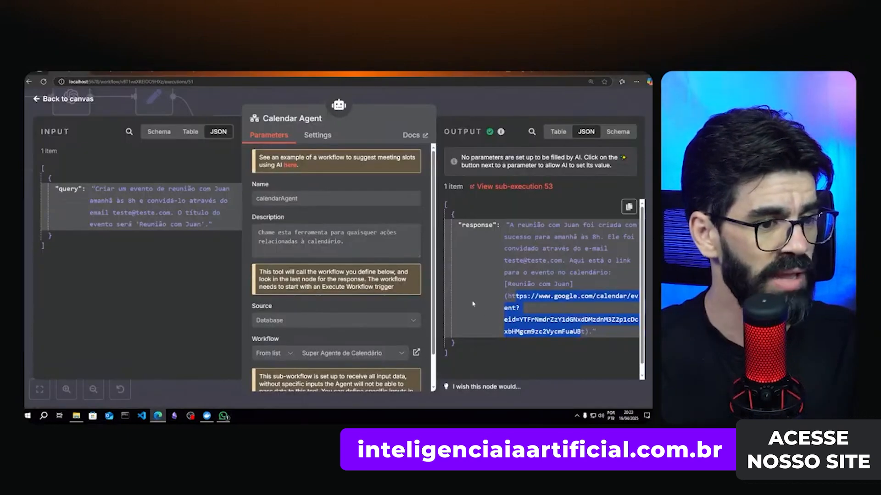
left_click(481, 105)
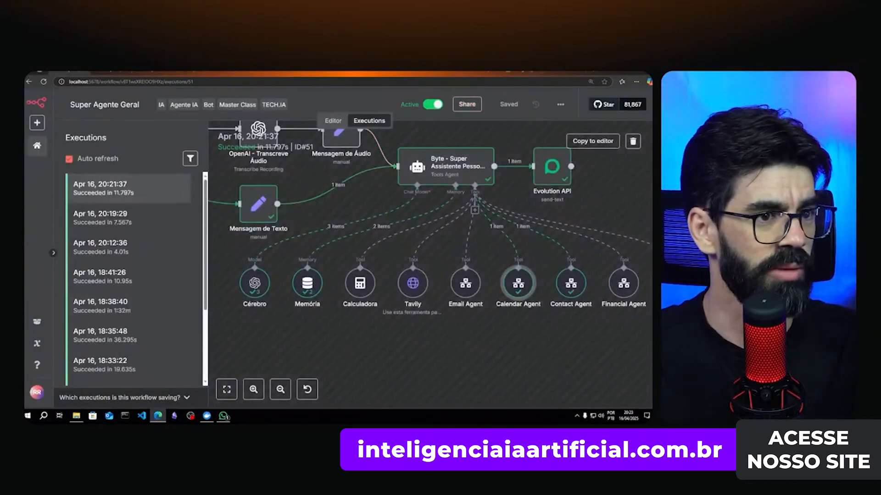
left_click(528, 72)
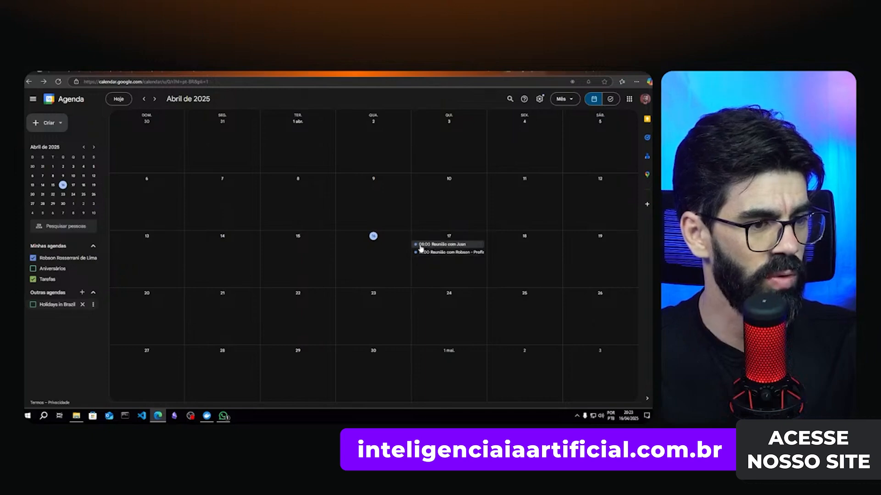
- Check the Thursday 17 April 08:00–09:00 meeting's title, date and invited guest, then close its details
left_click(443, 246)
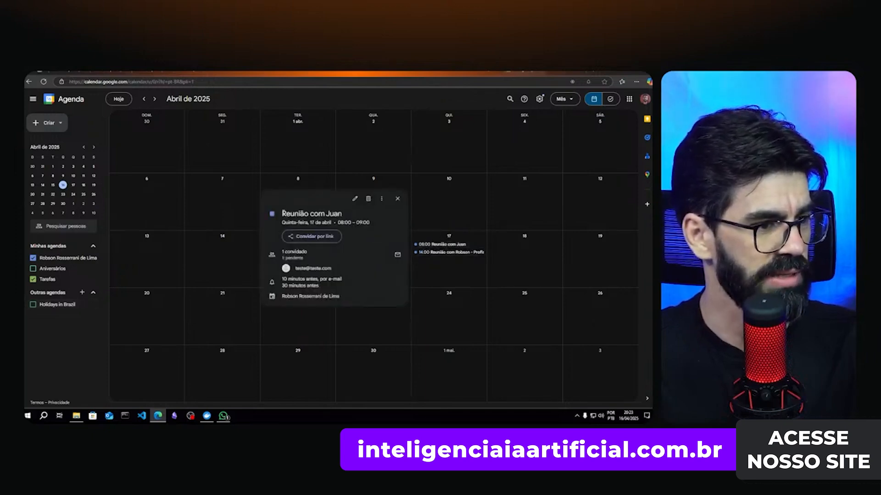
left_click_drag(282, 214, 342, 214)
left_click(298, 226)
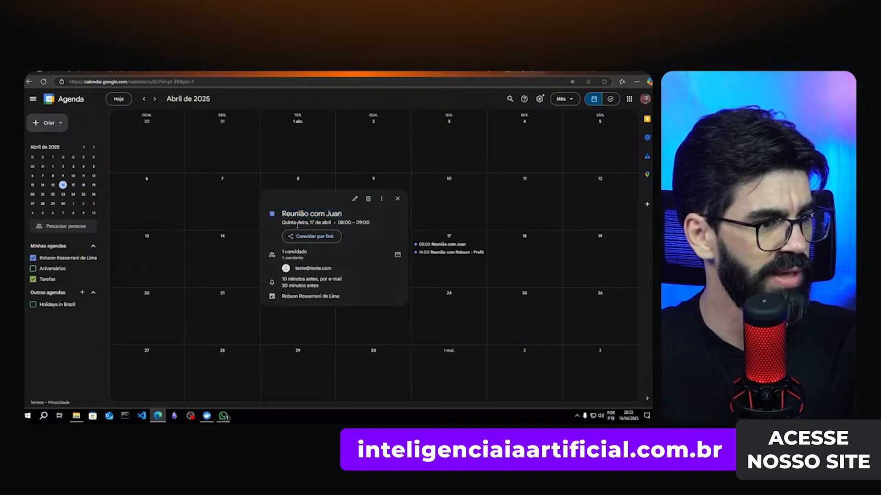
double_click(312, 223)
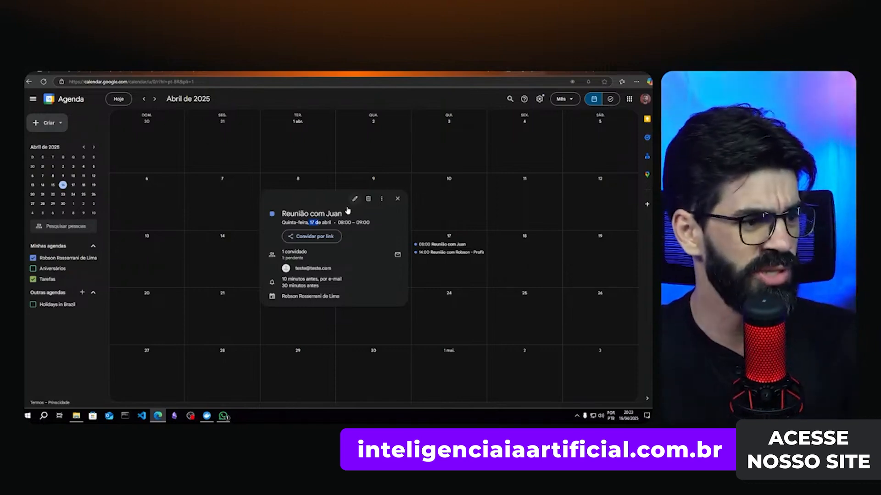
left_click_drag(342, 225, 369, 224)
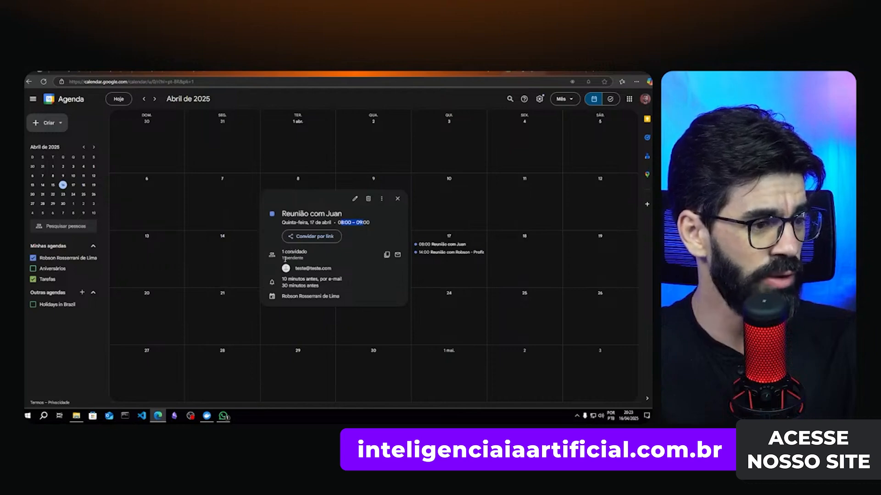
left_click_drag(294, 268, 338, 272)
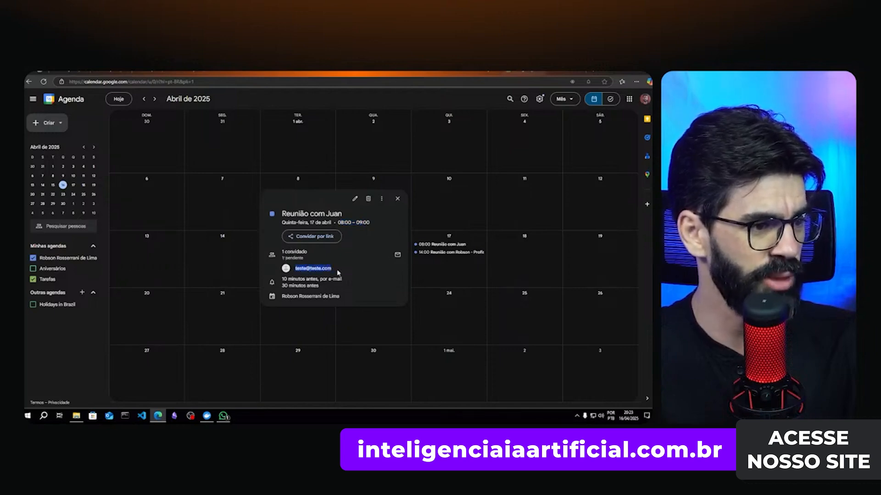
mouse_move(338, 272)
left_click(307, 271)
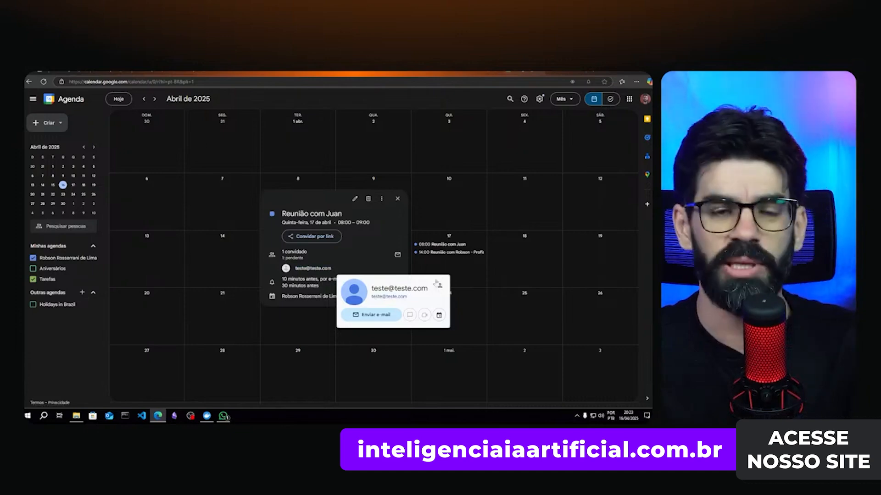
left_click(429, 236)
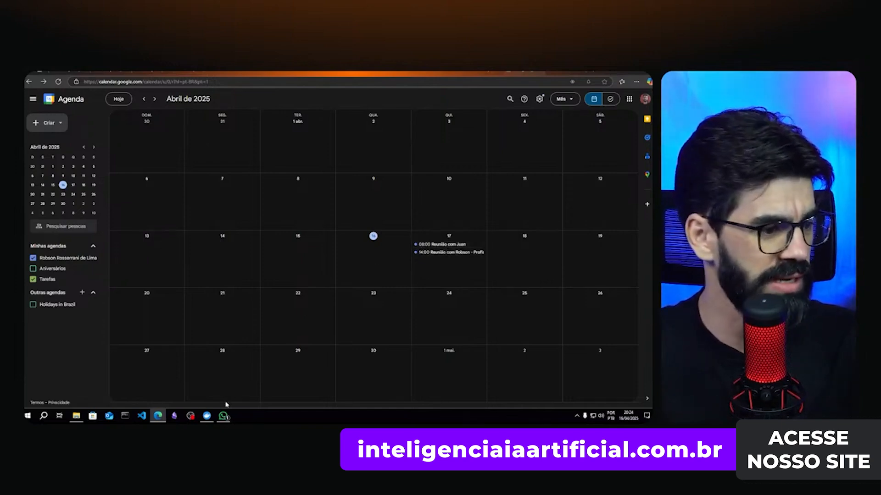
- In the WhatsApp chat, send 'Mude a data para terça feira que vem' to move the meeting
left_click(223, 416)
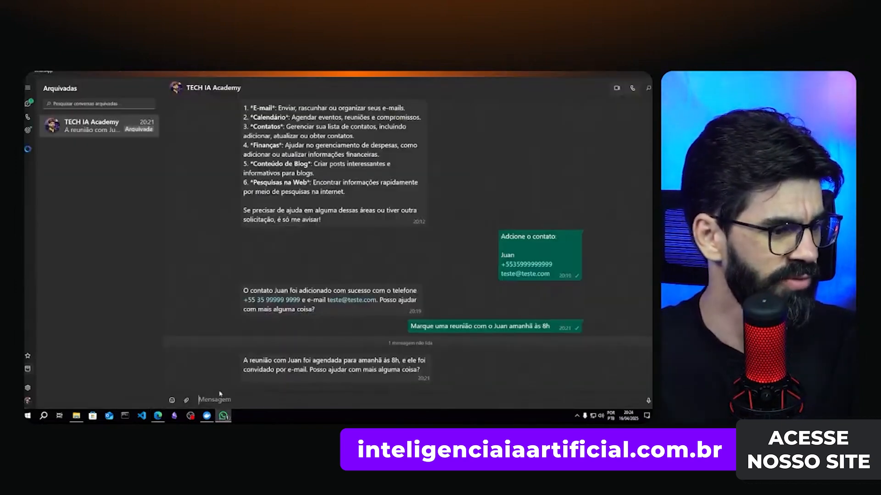
type("Mu")
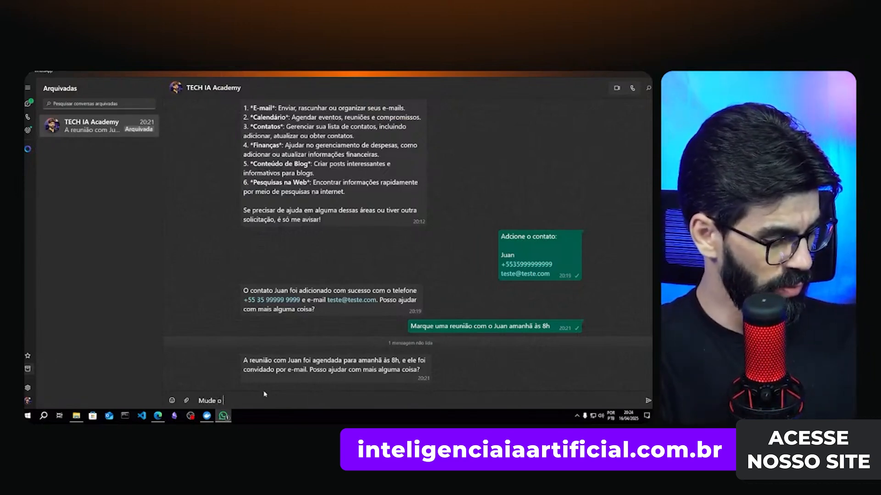
type("de a data par")
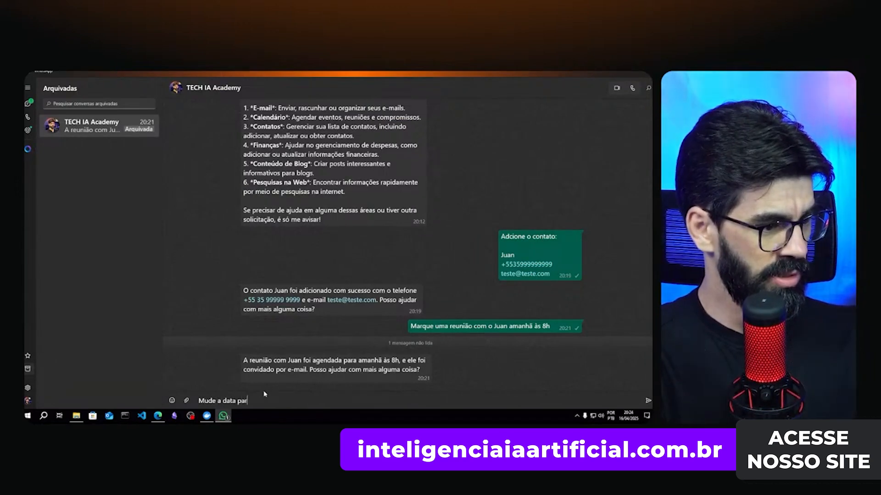
type("a st")
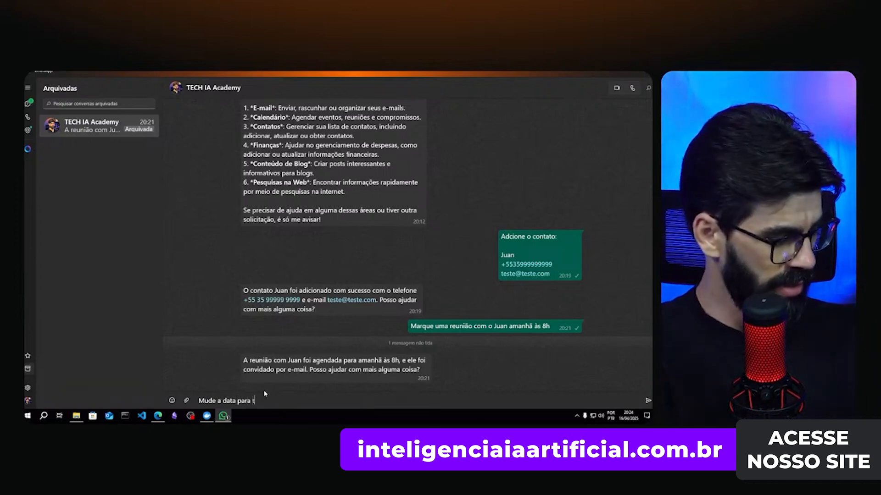
type("erça feira que vem")
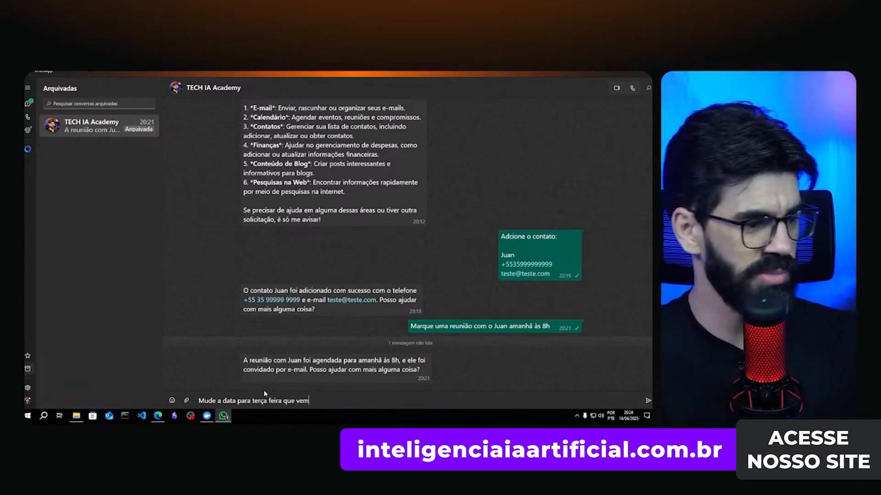
key("Return")
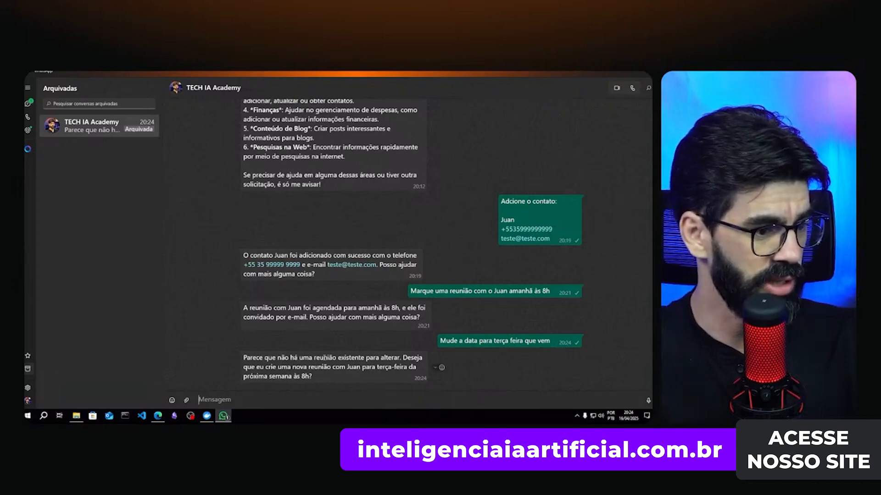
- After the agent finds no meeting, ask it to alter the contact's meeting or delete tomorrow's and create one
left_click_drag(283, 355, 374, 358)
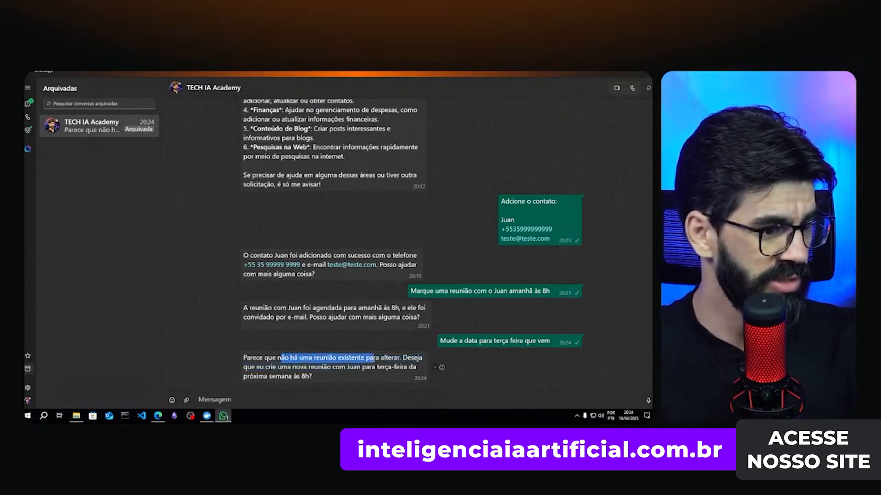
left_click_drag(279, 366, 353, 368)
left_click(288, 396)
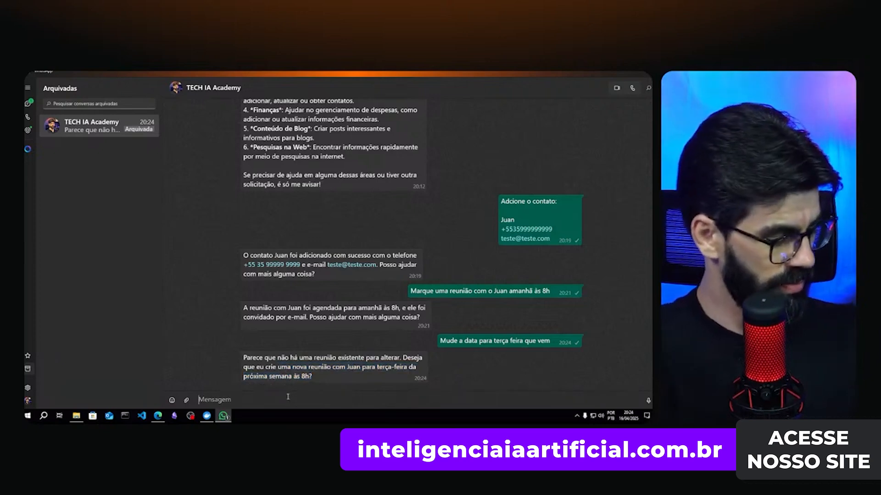
type("Altere a r")
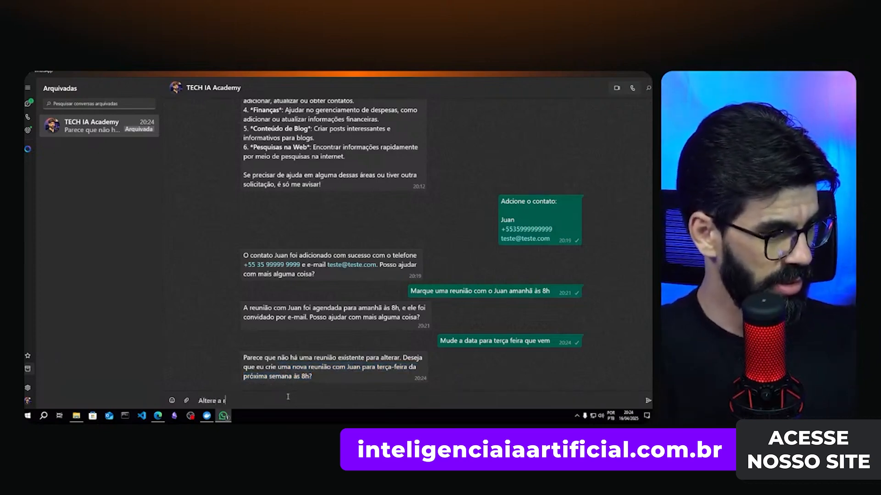
type("euinião com")
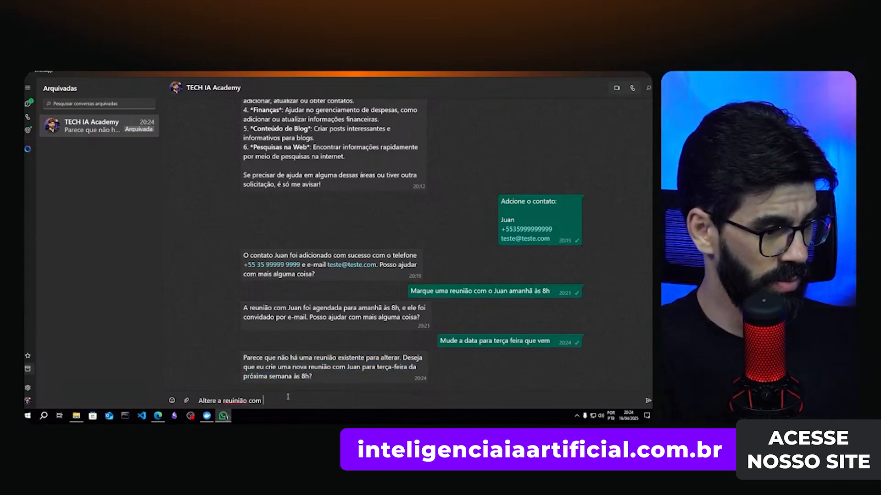
key("BackSpace")
key("BackSpace")
key("BackSpace")
key("BackSpace")
key("BackSpace")
key("BackSpace")
key("BackSpace")
key("BackSpace")
key("BackSpace")
type("ni")
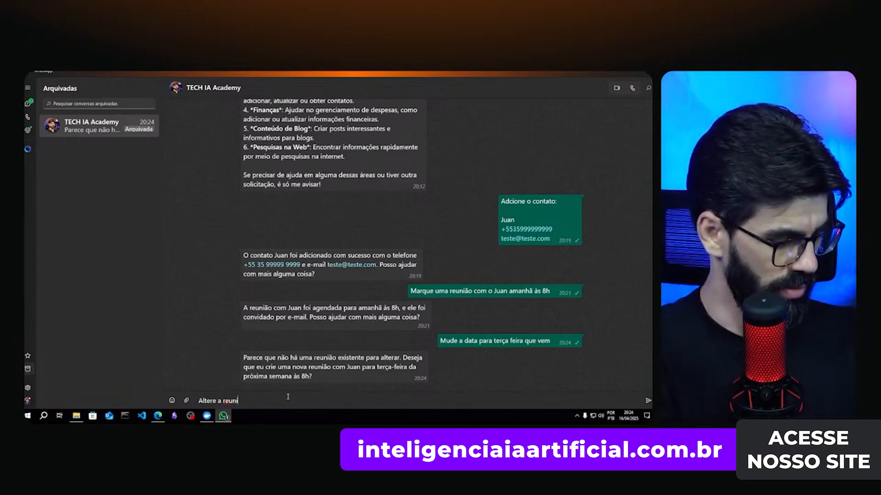
type("ão com o Juan")
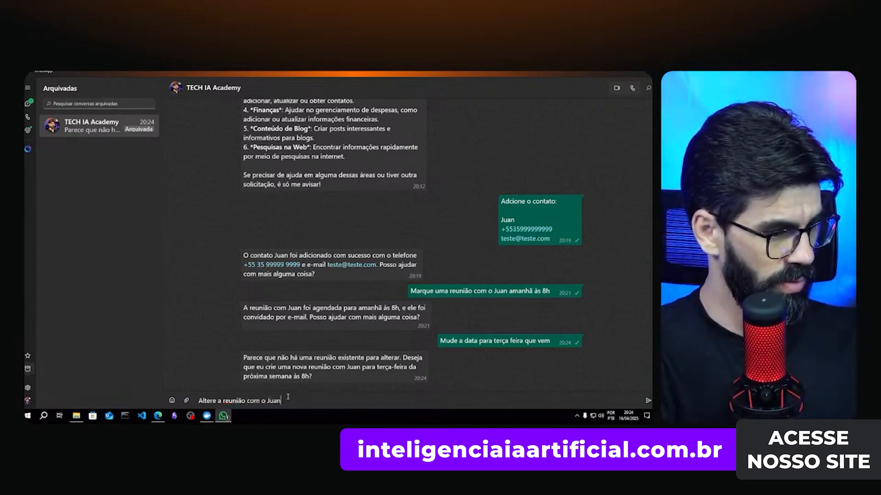
type(", se não ")
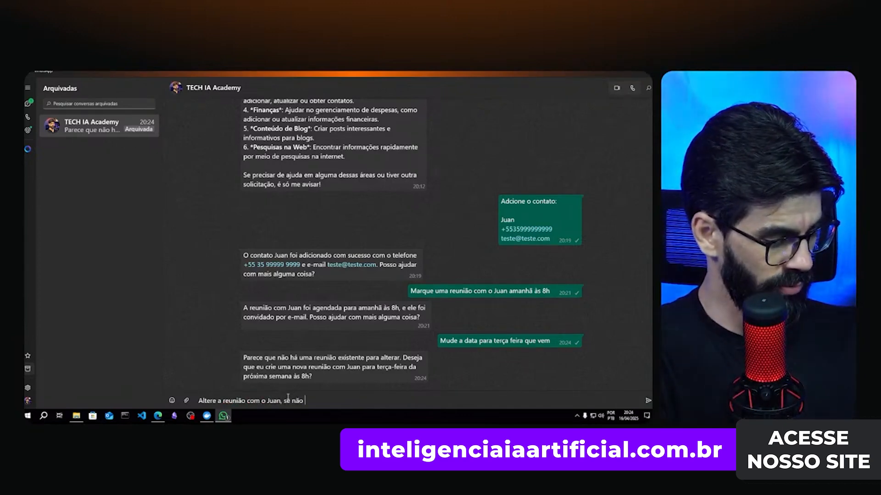
type("for poss")
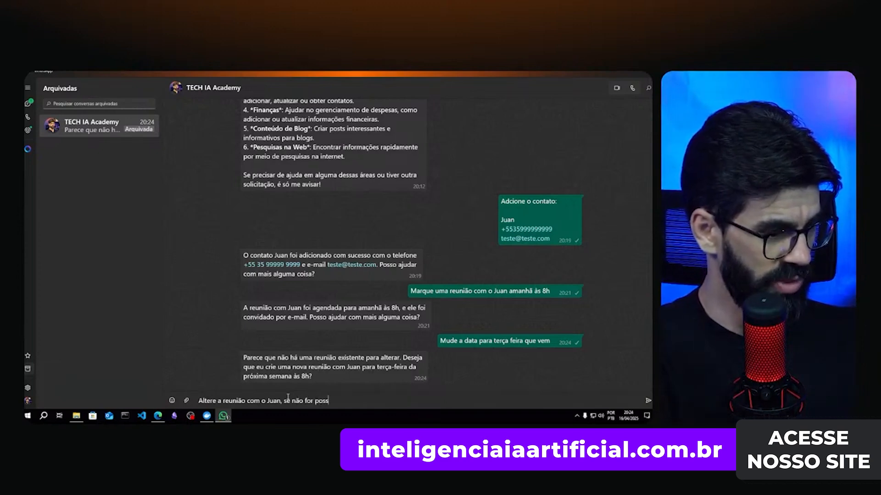
type("ível, delete a de")
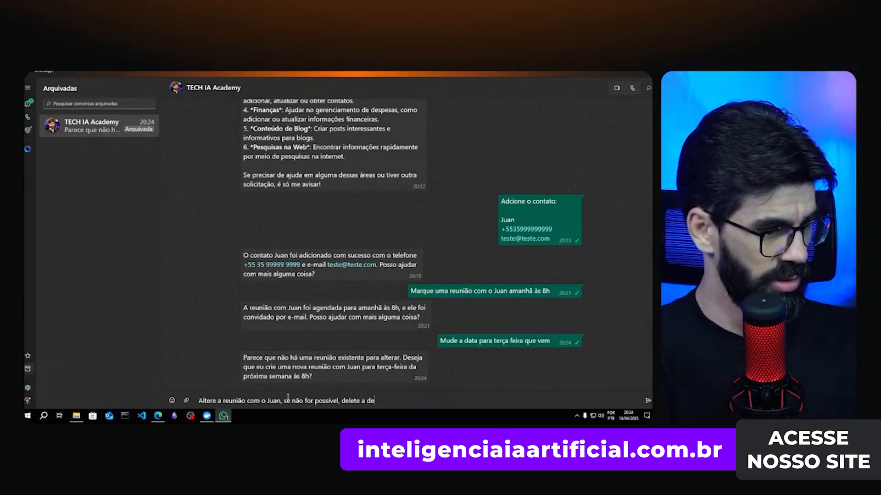
type(" aman")
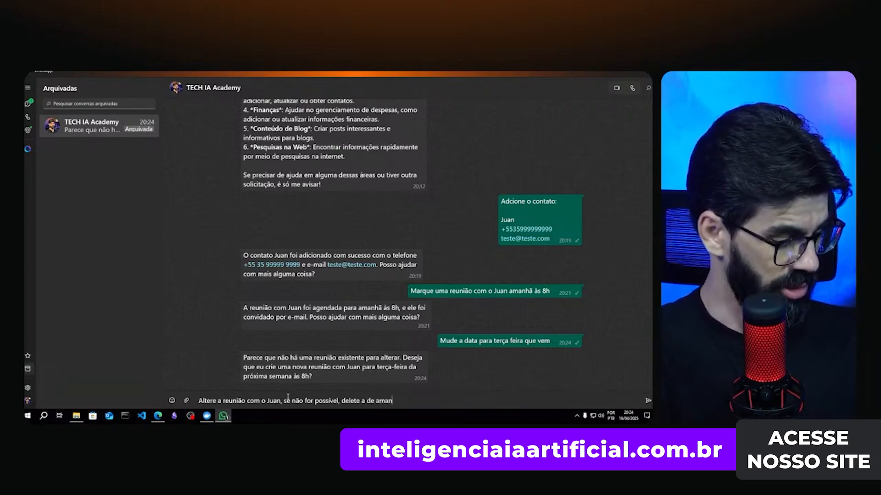
type("hã e crie uma")
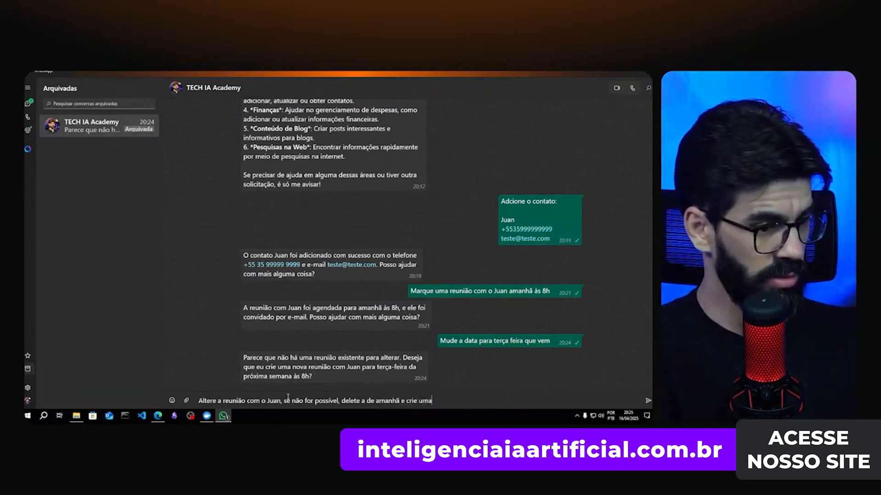
type(" nova")
key("Return")
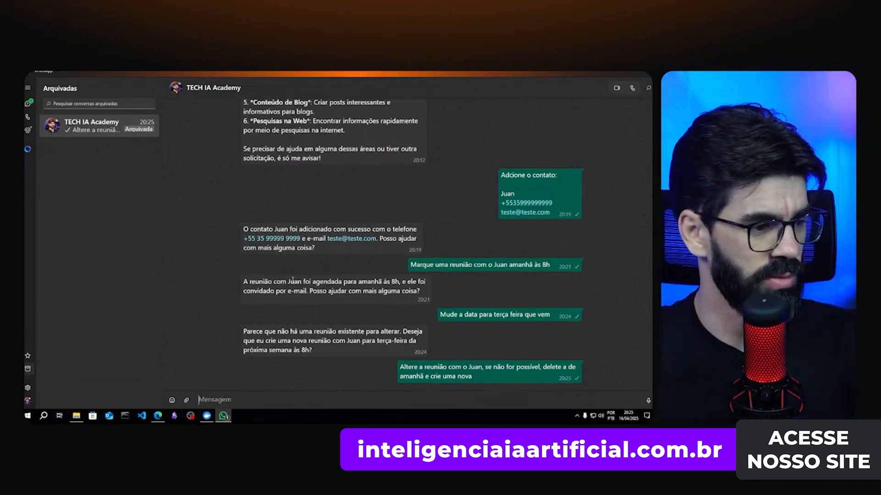
left_click(157, 416)
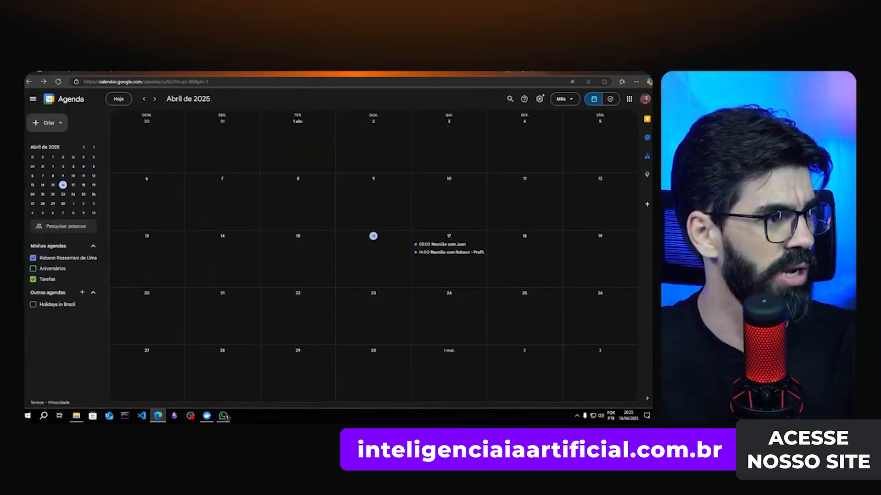
- Show the Super Agente Geral executions and select the Apr 16, 20:24:25 run that succeeded in 4.774s
key("ctrl+Tab")
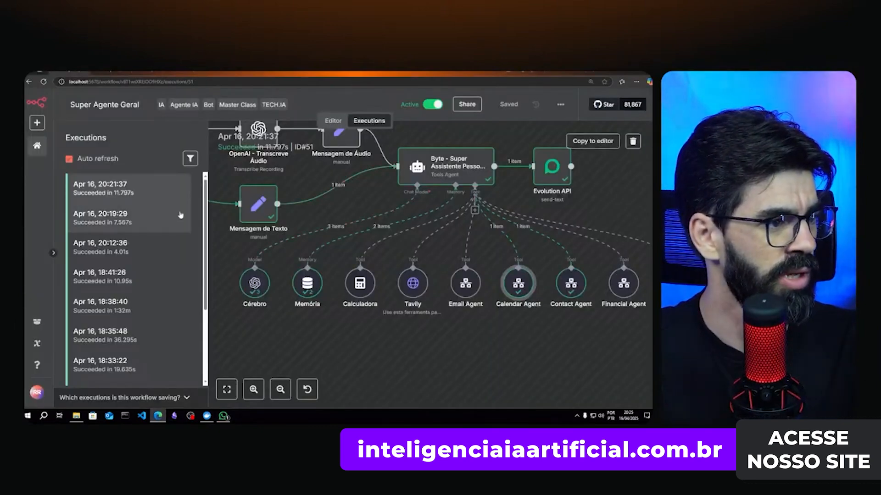
left_click(137, 193)
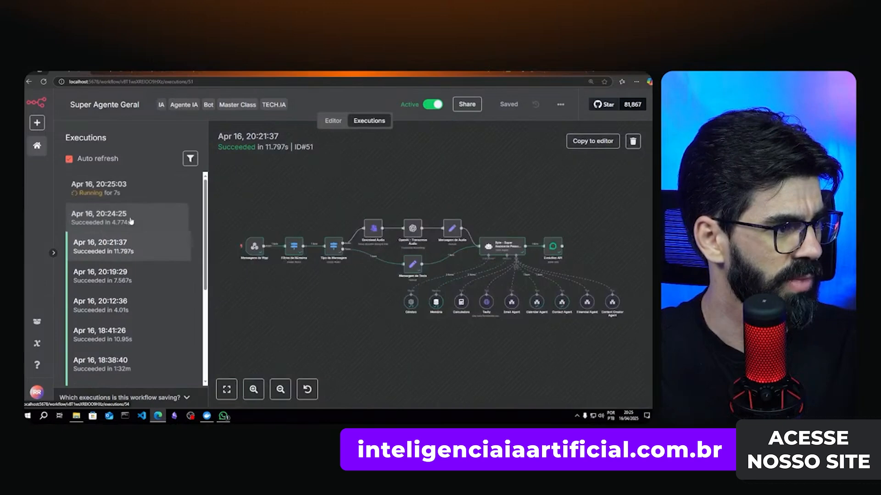
left_click(131, 221)
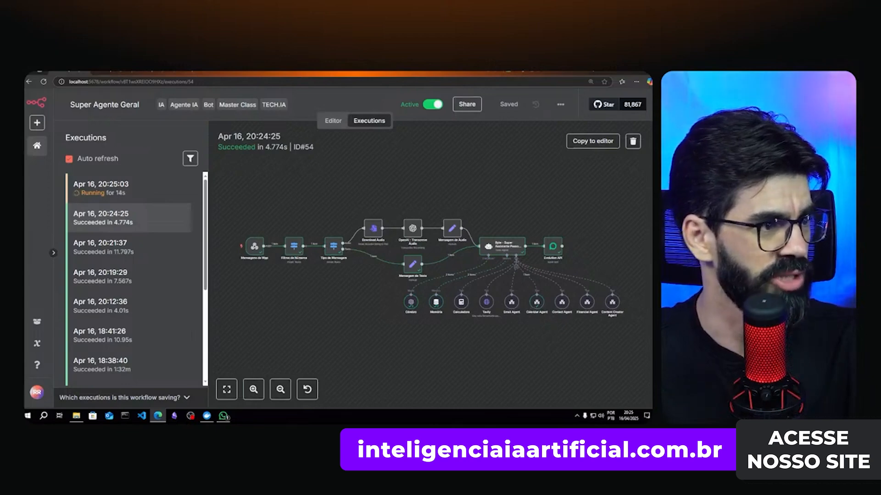
mouse_move(243, 72)
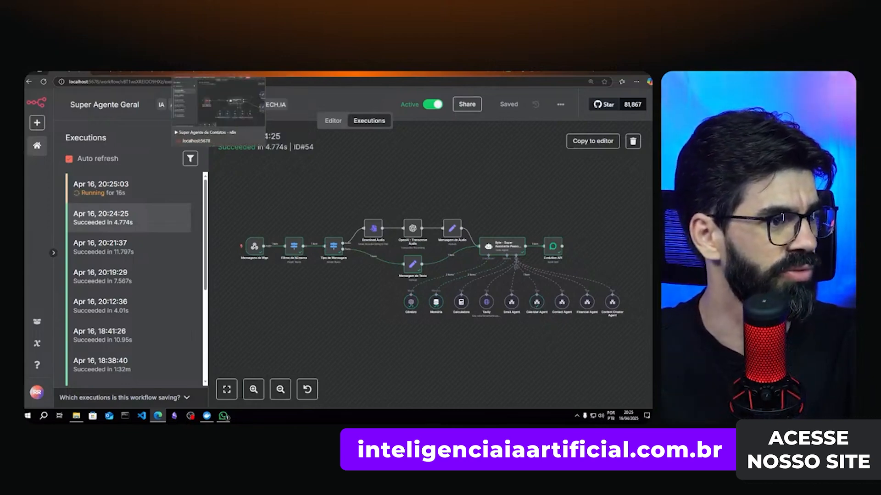
- Review the Super Agente de Calendário node's full system message, including its current date-time format expression
left_click(177, 72)
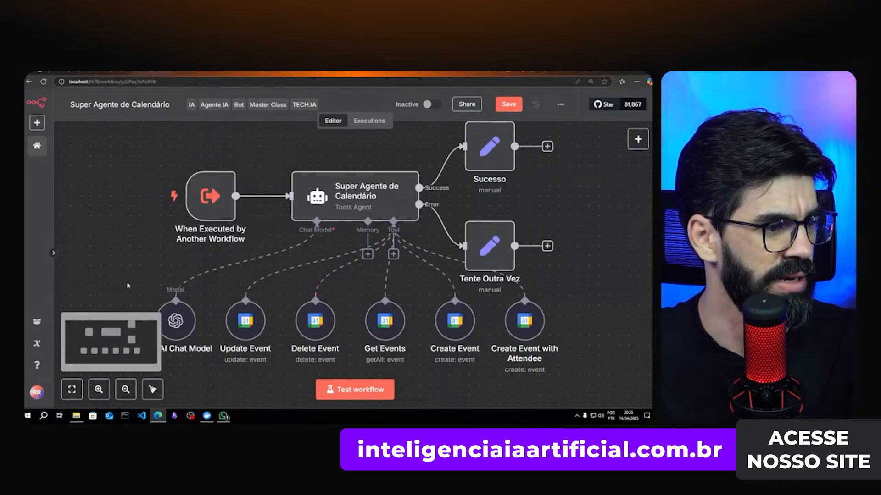
mouse_move(209, 196)
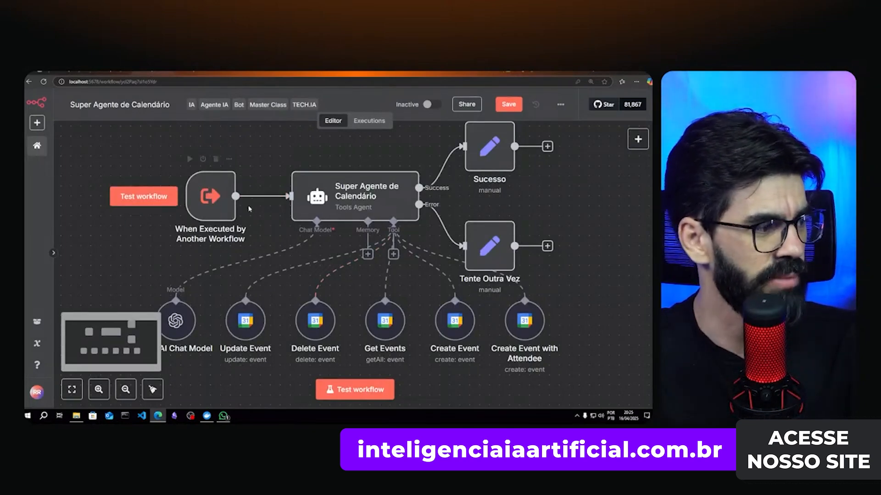
left_click(343, 205)
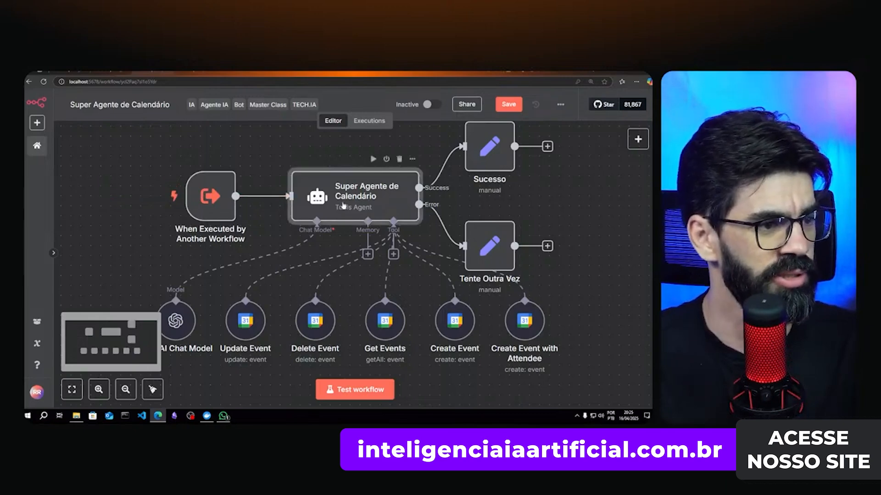
double_click(343, 205)
scroll(403, 284, "down", 2)
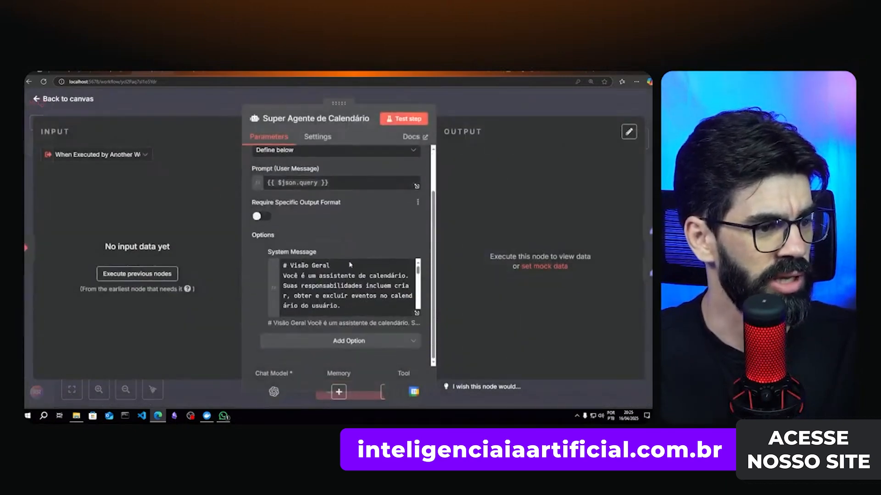
left_click(418, 316)
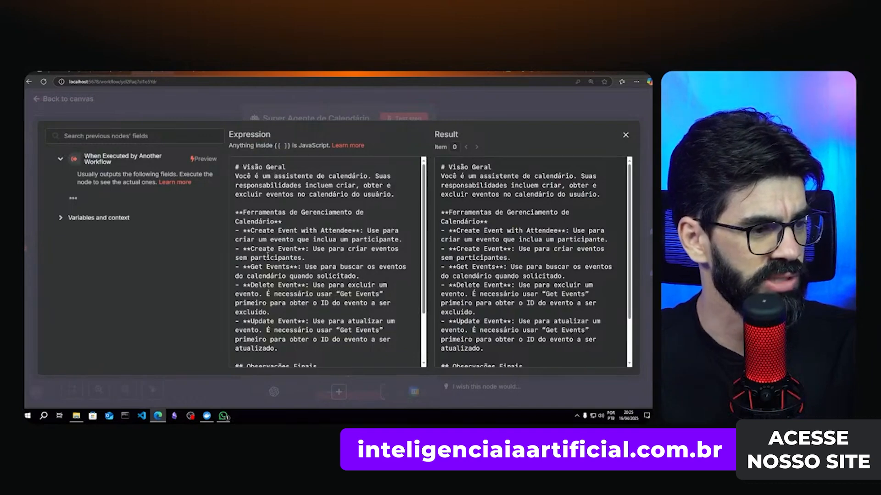
scroll(268, 252, "down", 3)
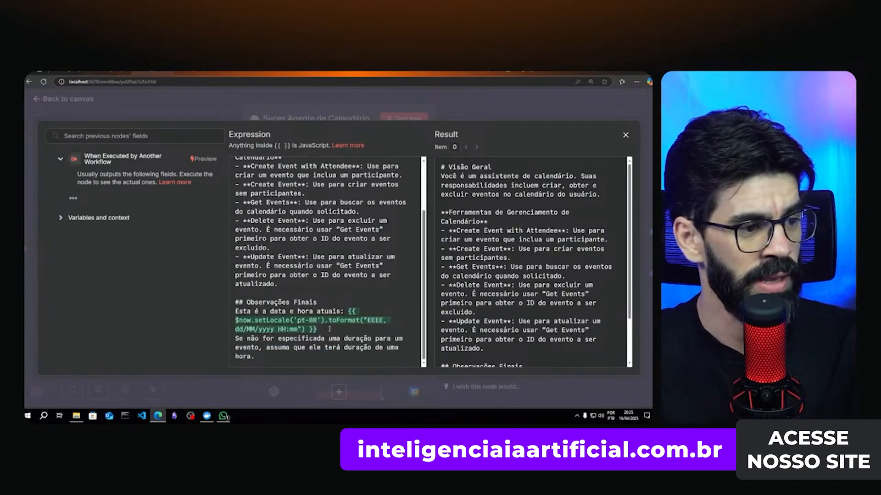
left_click_drag(329, 329, 272, 327)
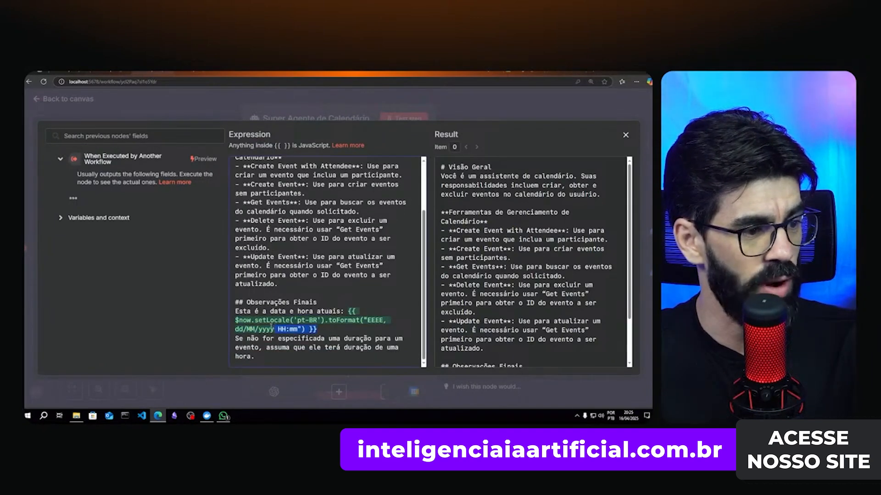
left_click(349, 333)
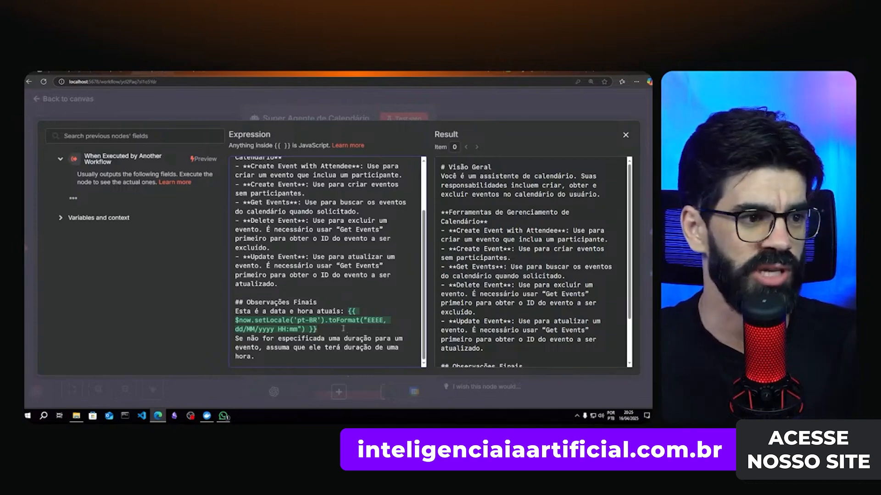
key("Escape")
key("Escape")
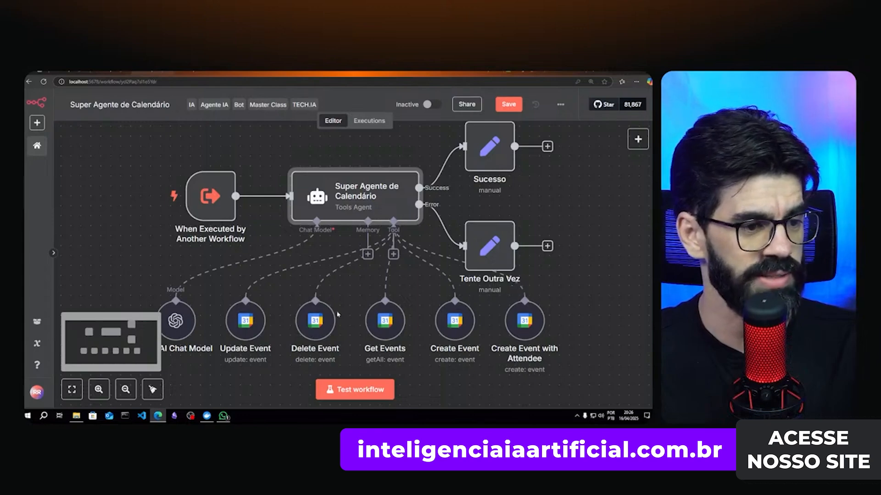
- Review the Delete Event tool's settings in the calendar workflow
double_click(312, 321)
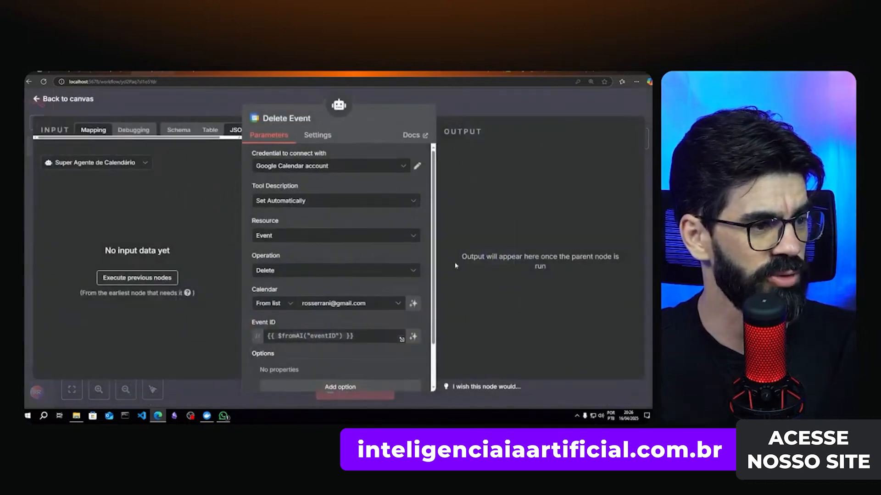
scroll(326, 221, "down", 2)
scroll(340, 268, "up", 2)
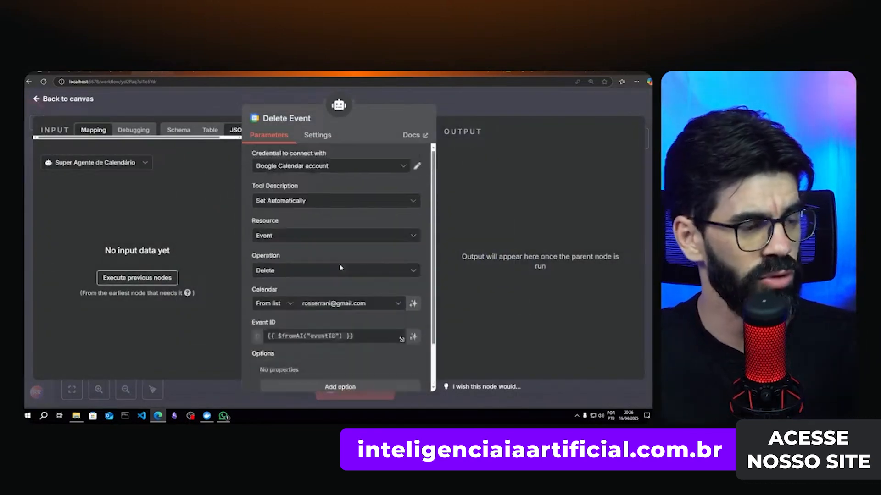
left_click(504, 108)
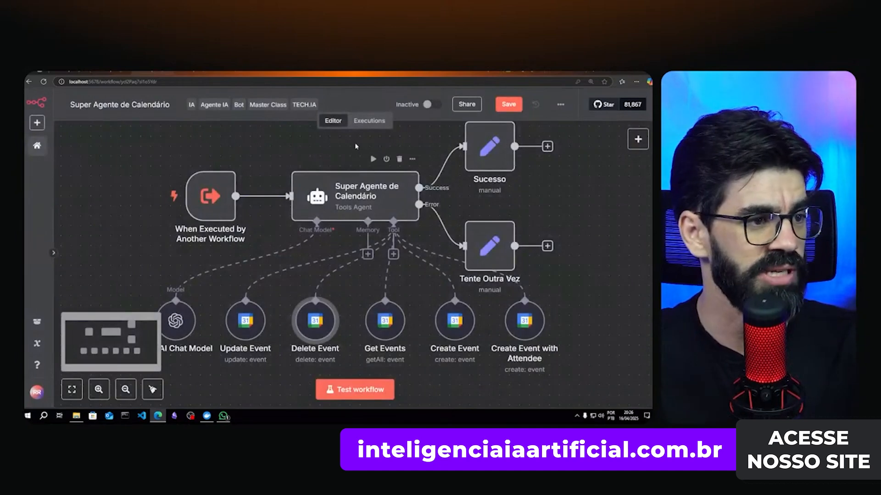
- Inspect the 20:21:43 run's Create Event with Attendee values, then load the Apr 16, 20:24:26 run
left_click(366, 123)
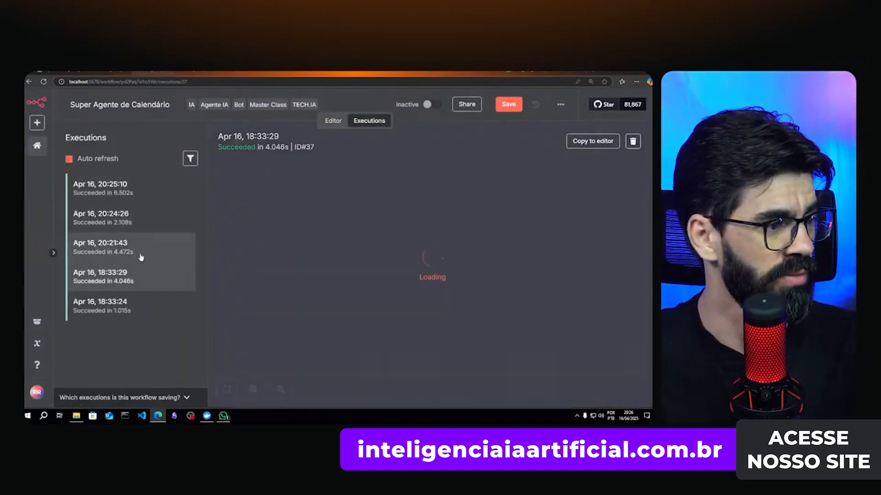
left_click(143, 250)
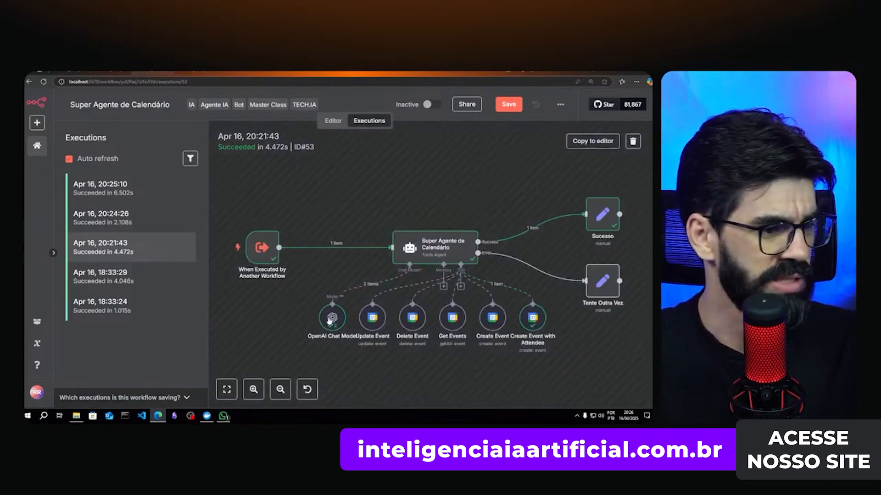
double_click(538, 329)
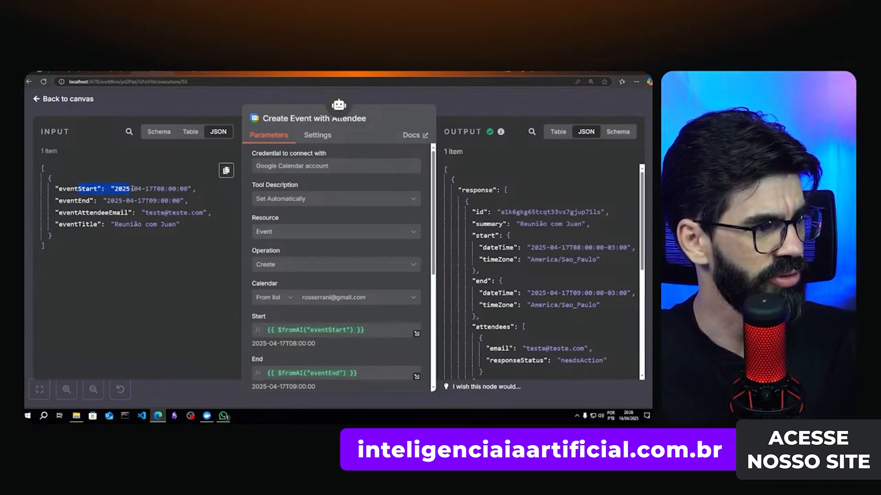
left_click_drag(136, 214, 190, 214)
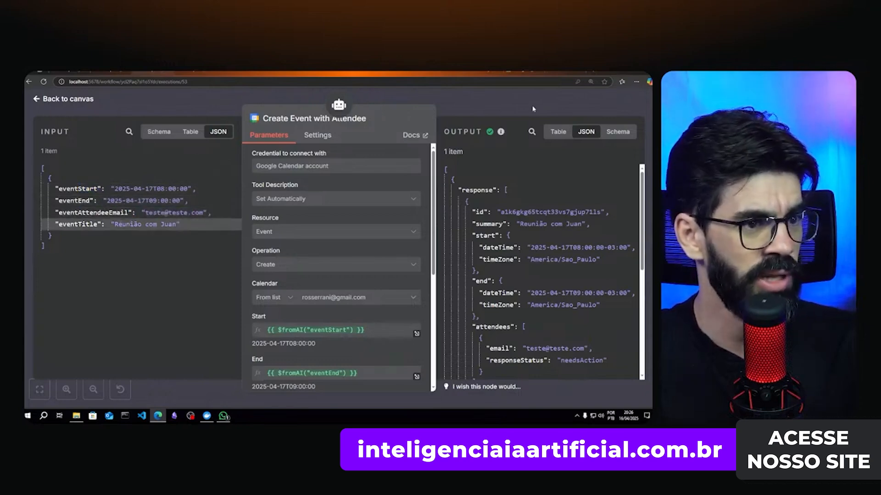
key("Escape")
left_click(135, 221)
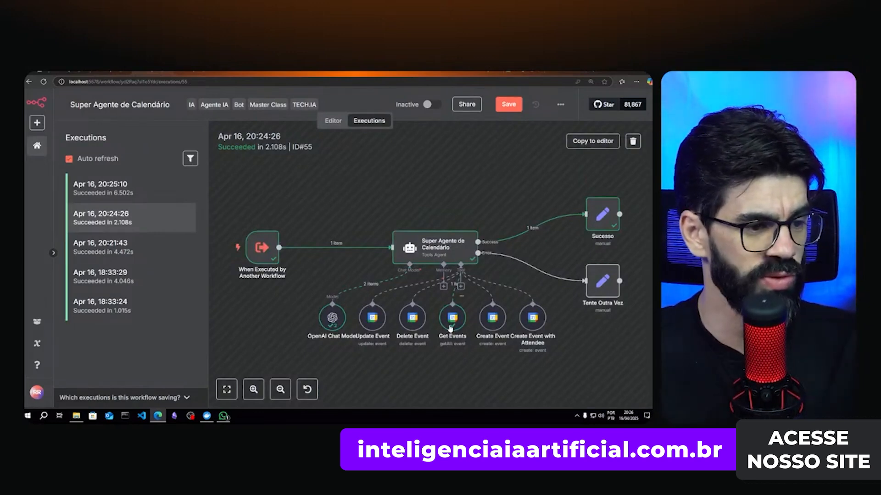
double_click(452, 324)
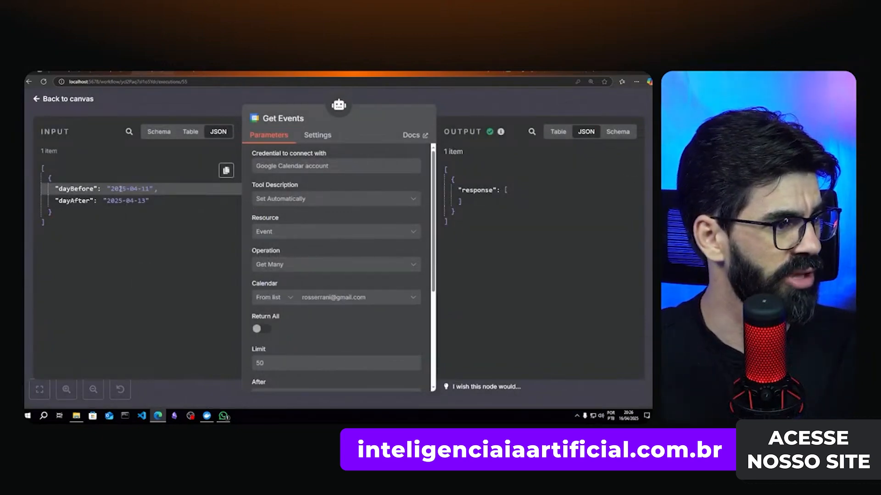
left_click_drag(120, 189, 149, 190)
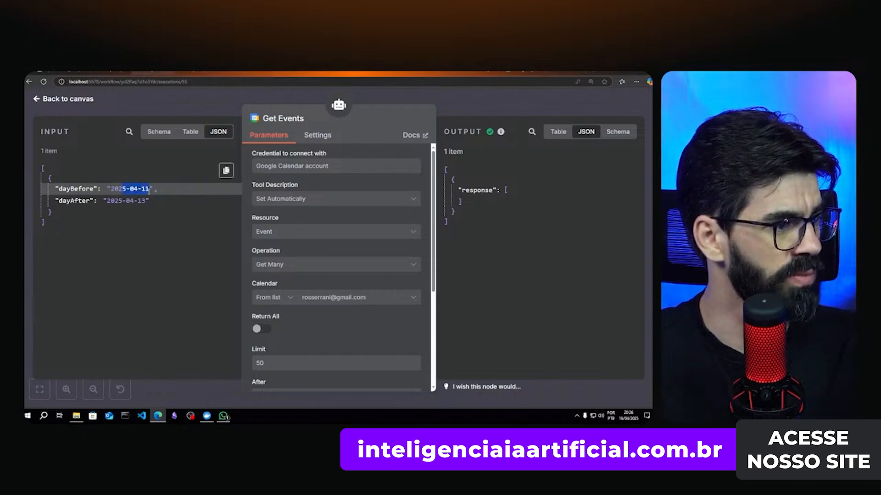
left_click(136, 205)
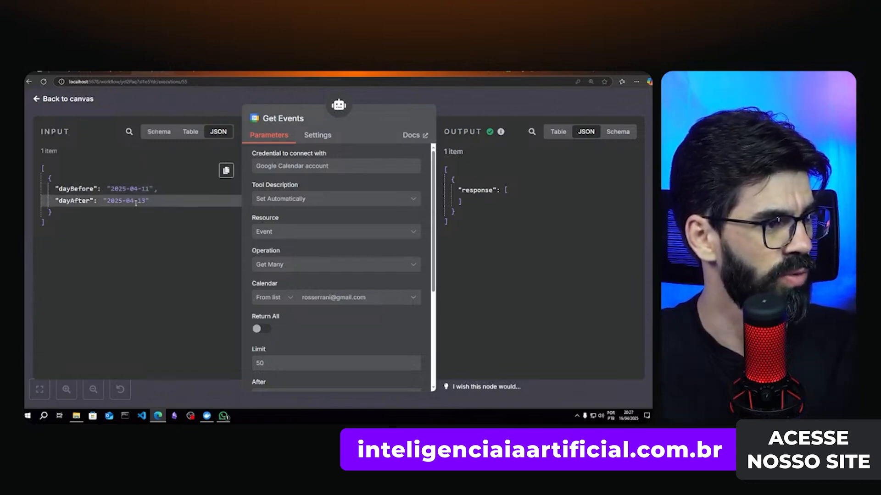
left_click_drag(142, 200, 147, 208)
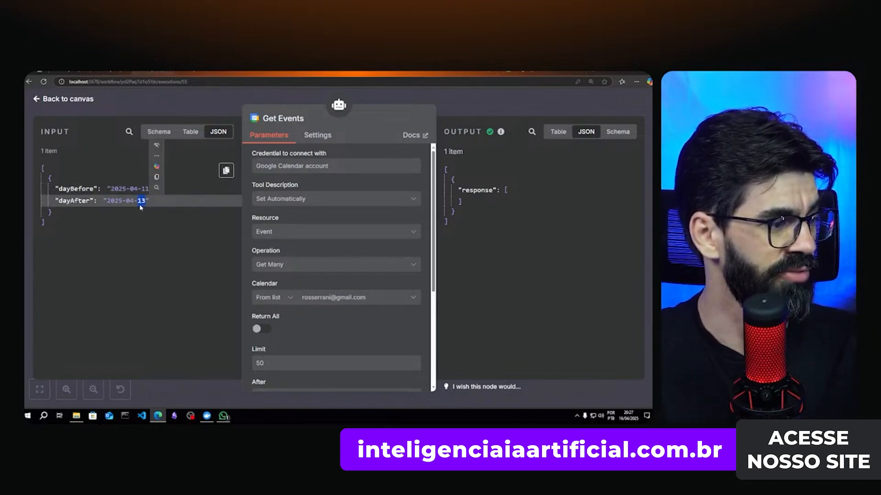
left_click(141, 208)
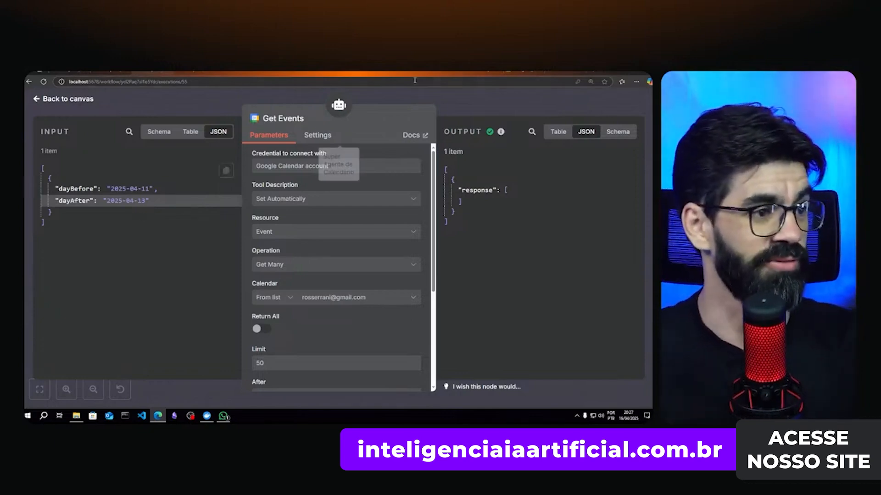
left_click(549, 104)
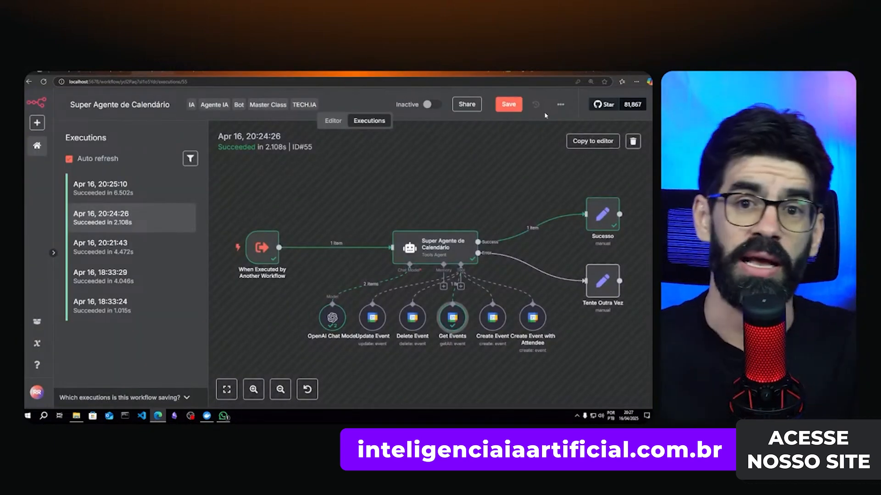
- Load run ID#58 from 20:25:10 and check its Get Events range of 2025-04-15 to 2025-04-17
left_click(116, 190)
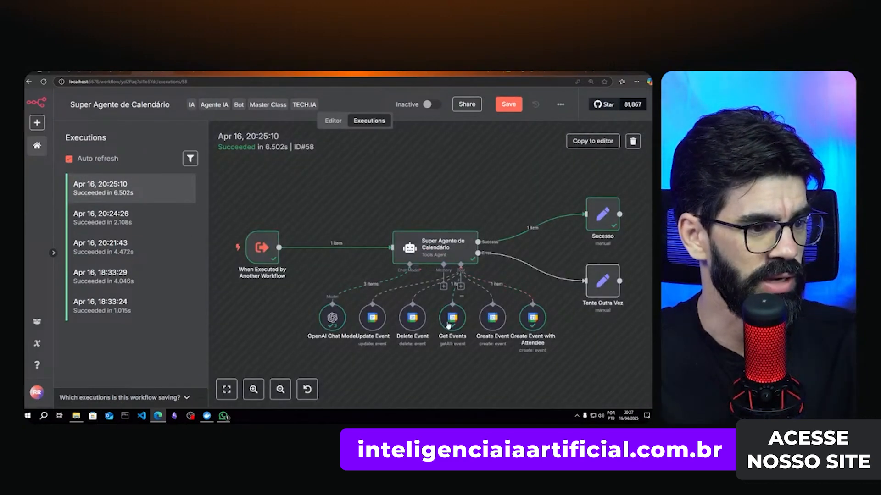
double_click(453, 321)
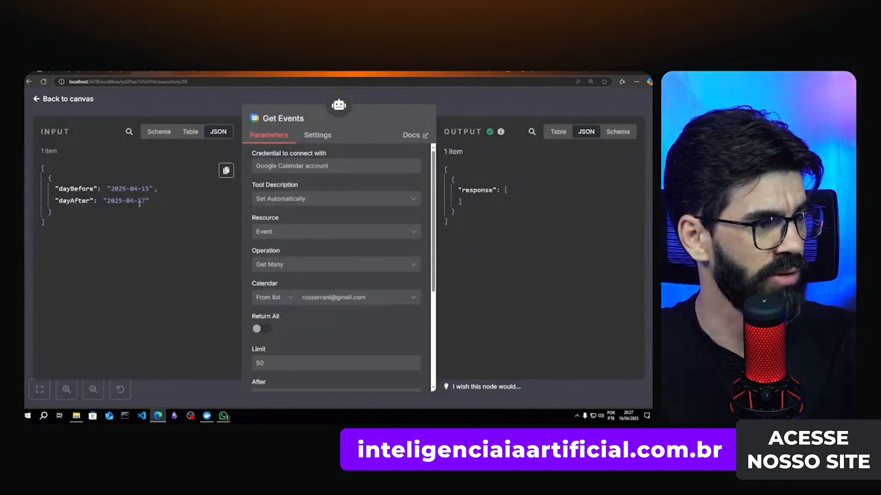
double_click(145, 188)
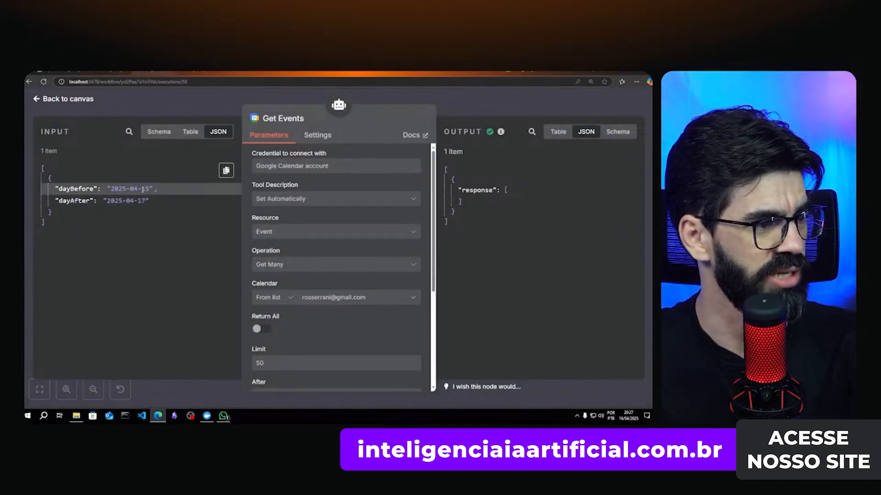
left_click(140, 203)
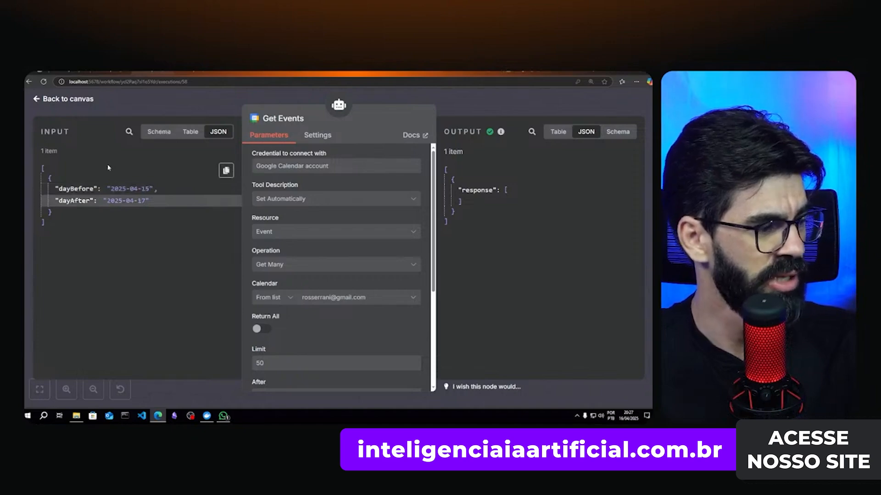
key("Escape")
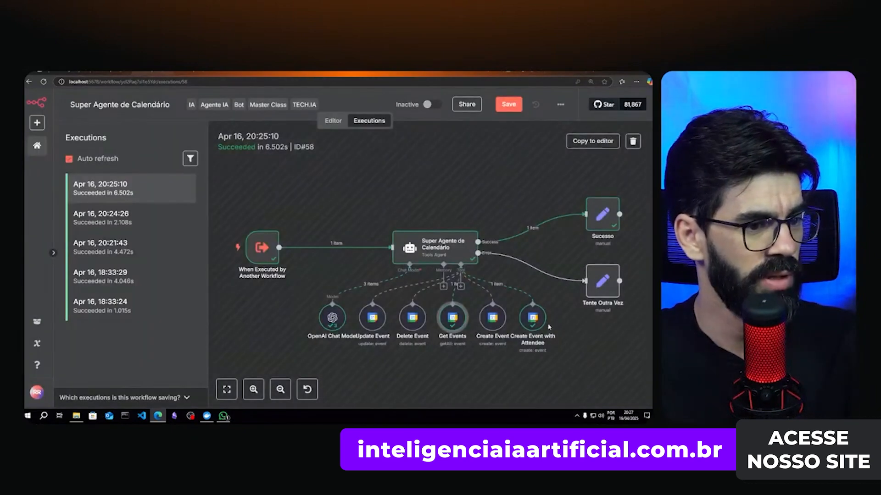
- Confirm the new 22 April 08:00 meeting, then read the agent's reply in the TECH IA Academy chat
double_click(531, 322)
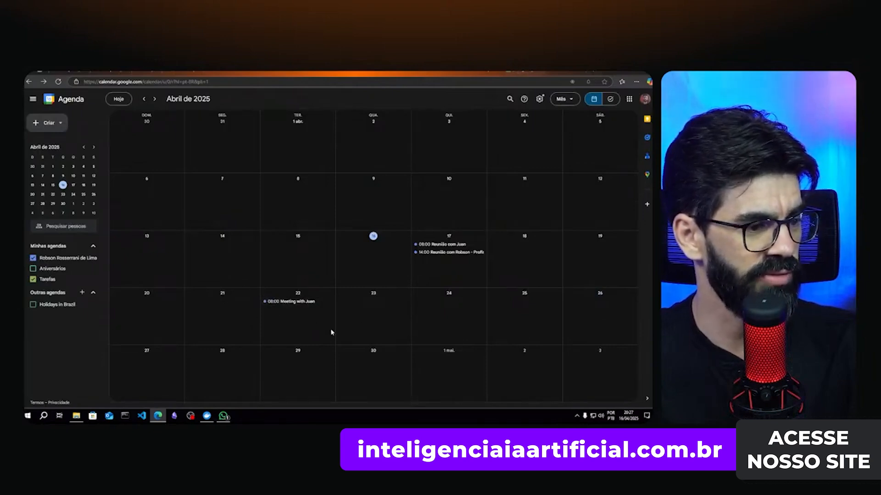
left_click(224, 417)
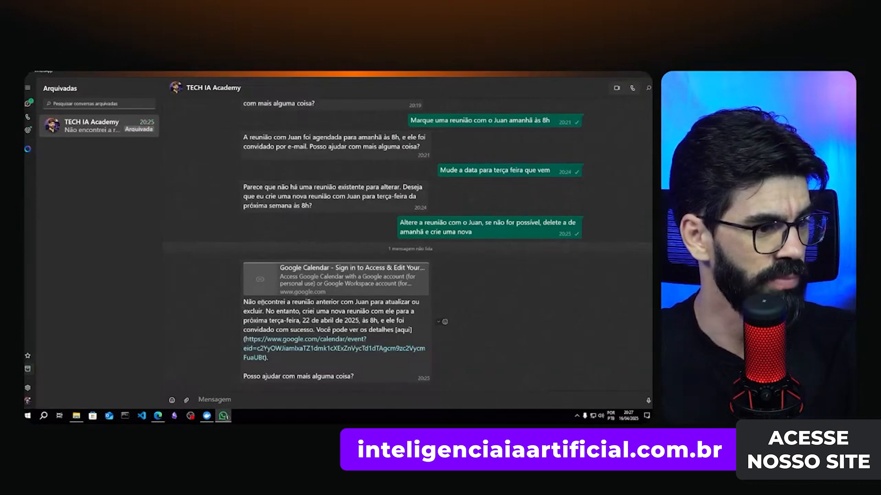
left_click_drag(284, 303, 395, 306)
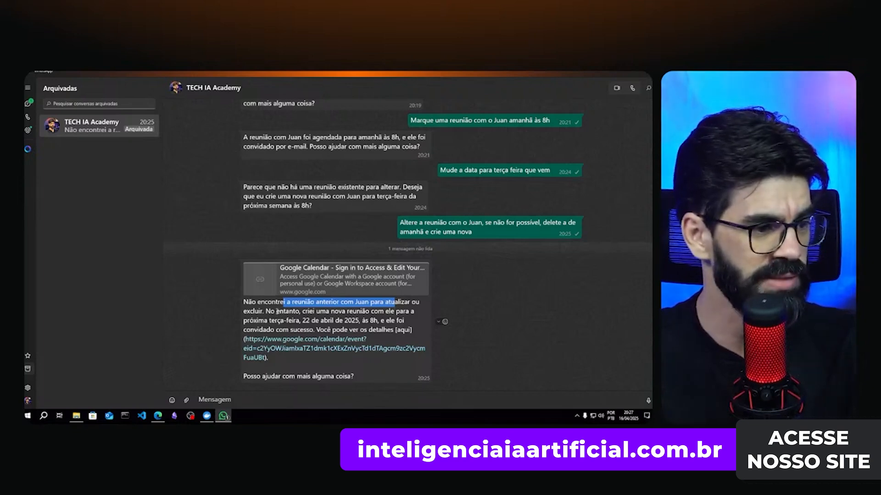
left_click_drag(290, 312, 409, 312)
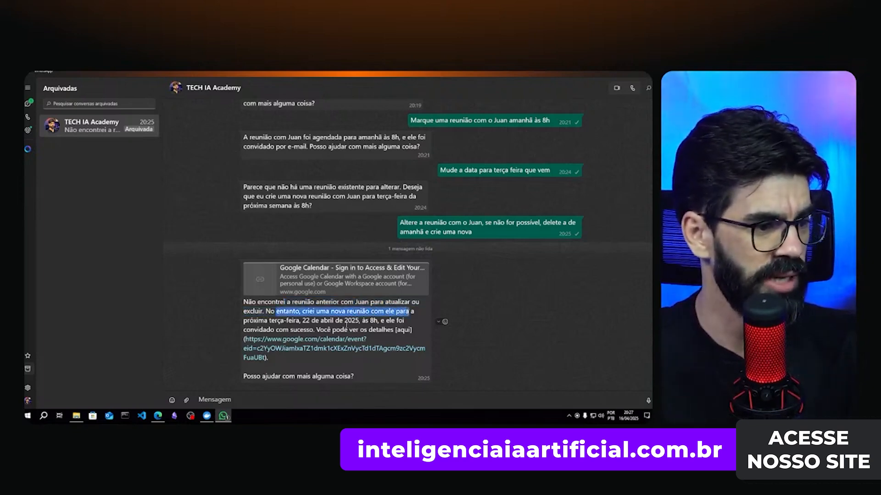
left_click_drag(291, 321, 403, 320)
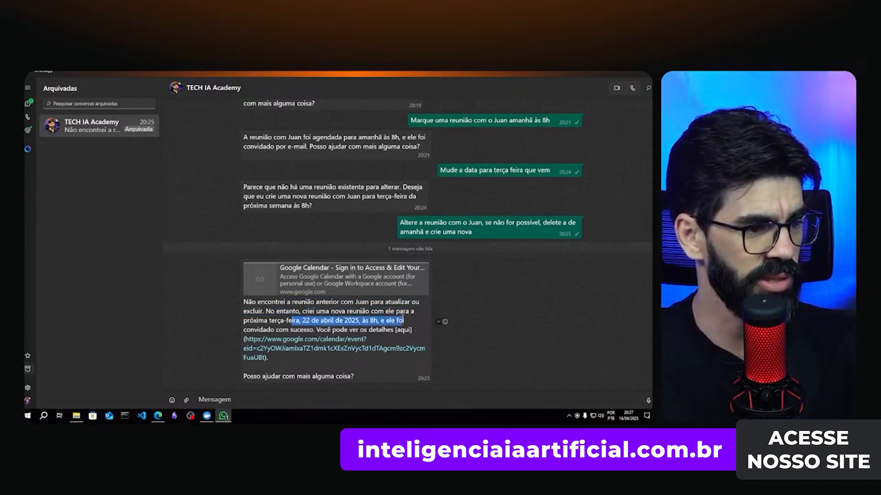
left_click(272, 329)
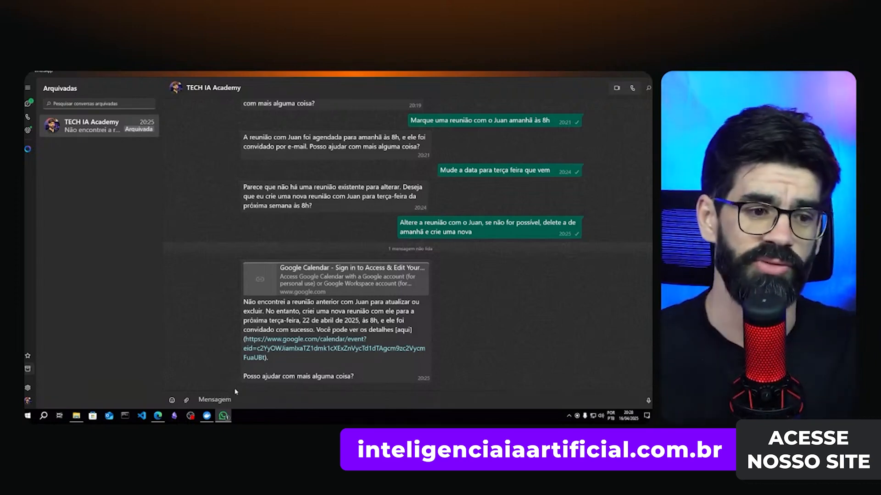
- Glance at the April schedule in Google Calendar, then return to the Super Agente Geral executions
left_click(158, 416)
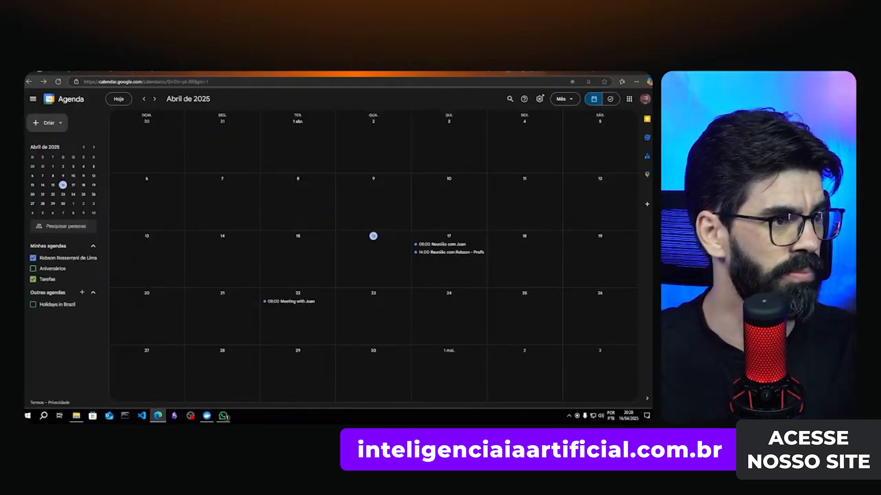
key("ctrl+Tab")
key("ctrl+Tab")
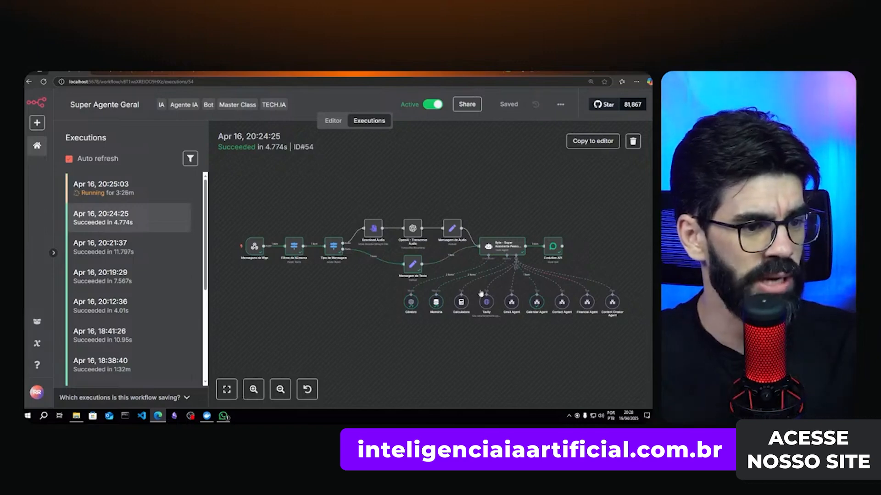
- In the Super Agente de Email workflow, open the agent's parameters down to its System Message
key("ctrl+Tab")
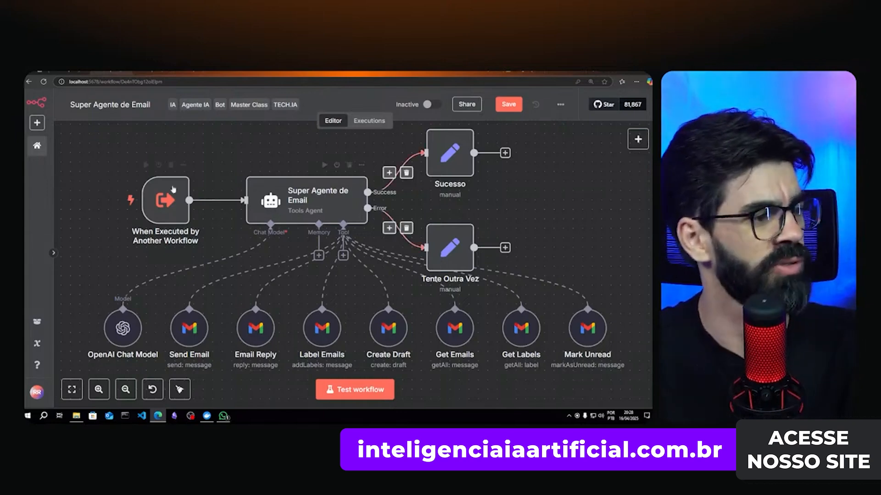
double_click(287, 214)
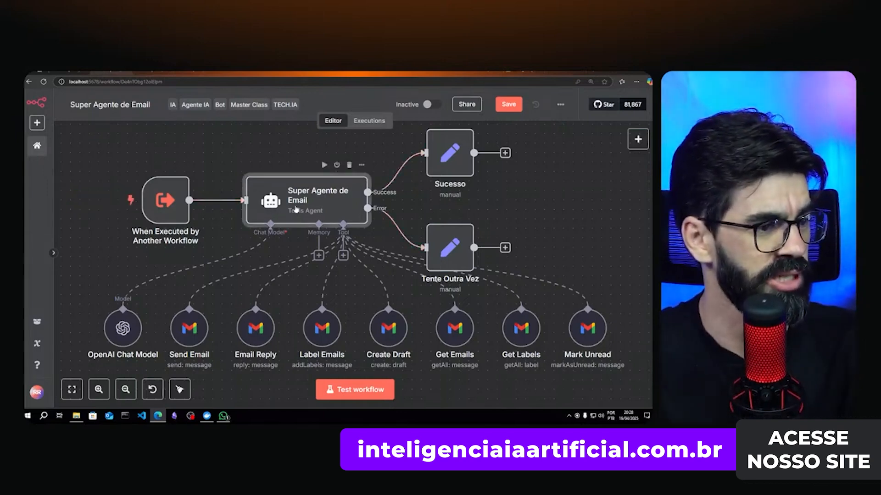
scroll(291, 263, "down", 1)
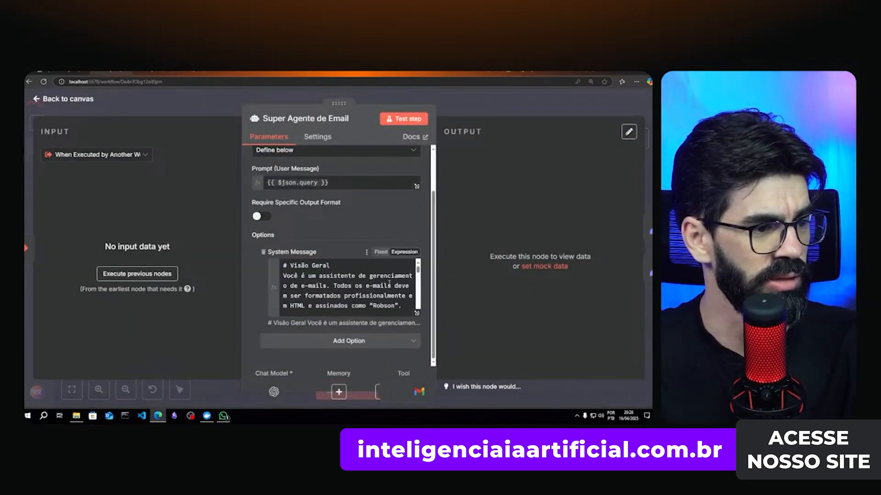
- Read the email assistant's expanded system message, then close the editors back to the workflow canvas
left_click(416, 313)
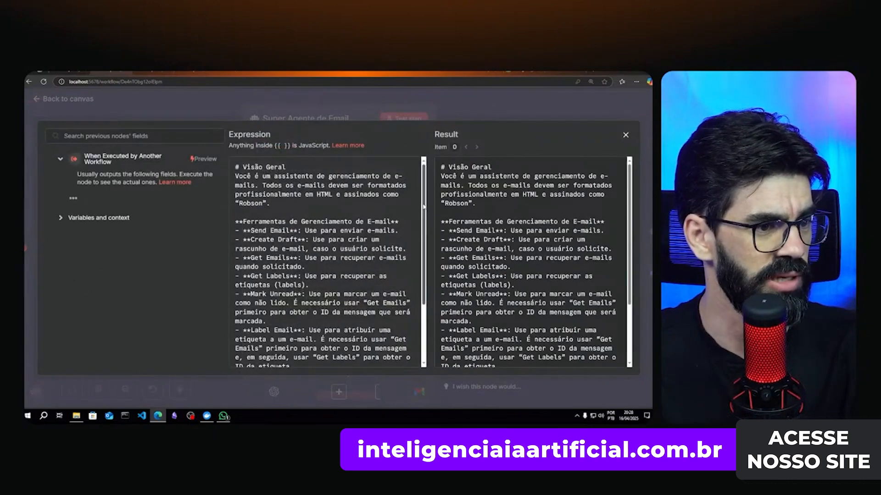
mouse_move(424, 212)
left_mouse_down()
mouse_move(425, 257)
mouse_move(425, 217)
left_mouse_up()
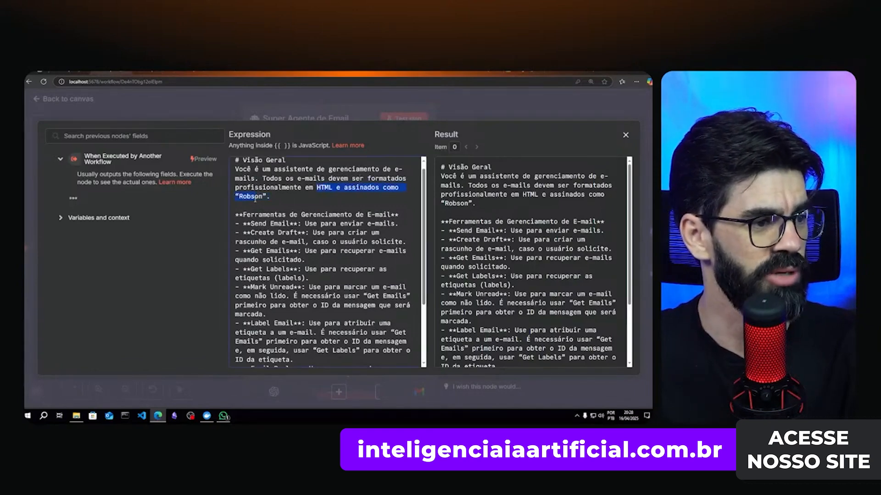
left_click(275, 215)
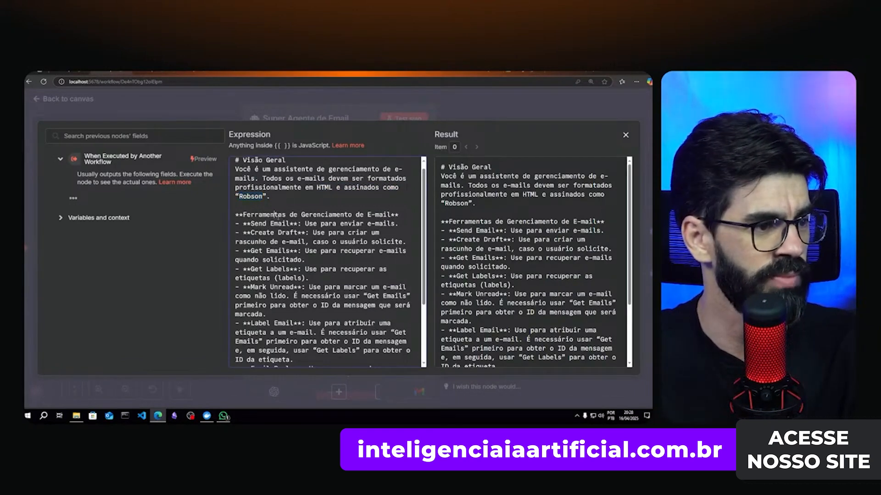
scroll(314, 246, "down", 3)
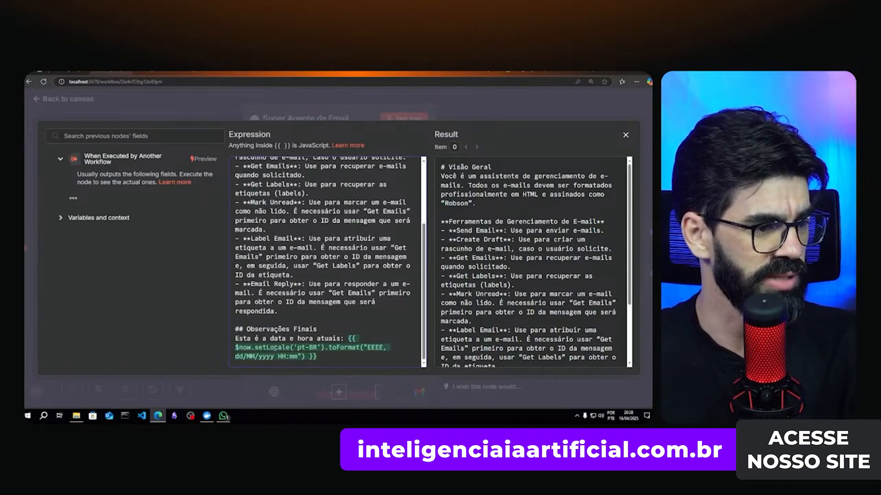
left_click(499, 111)
left_click(499, 112)
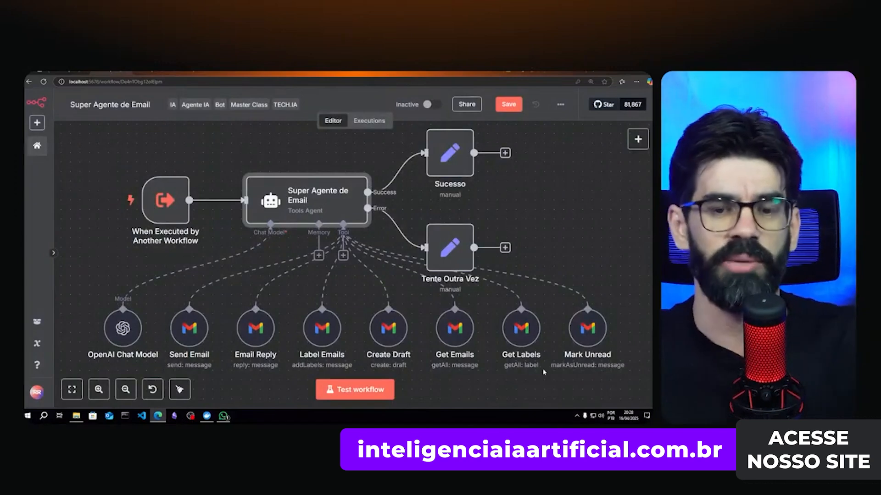
- Review each of the email agent's Gmail tool nodes across the canvas
mouse_move(183, 340)
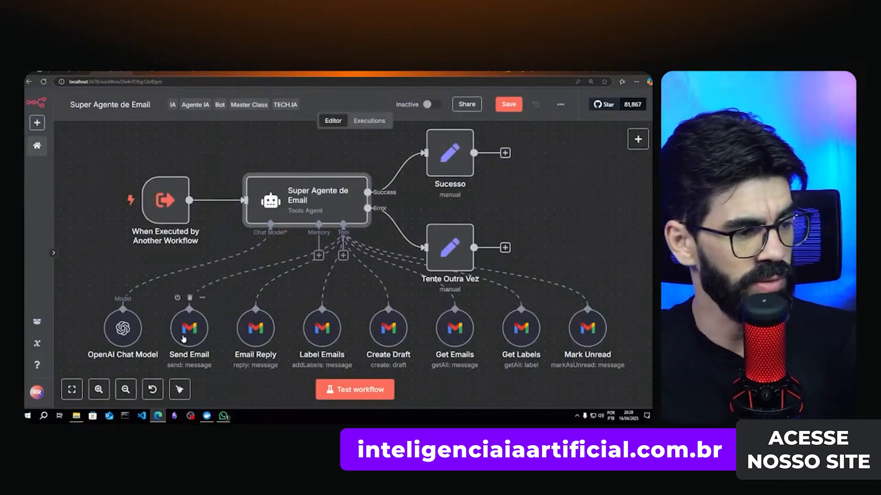
mouse_move(247, 331)
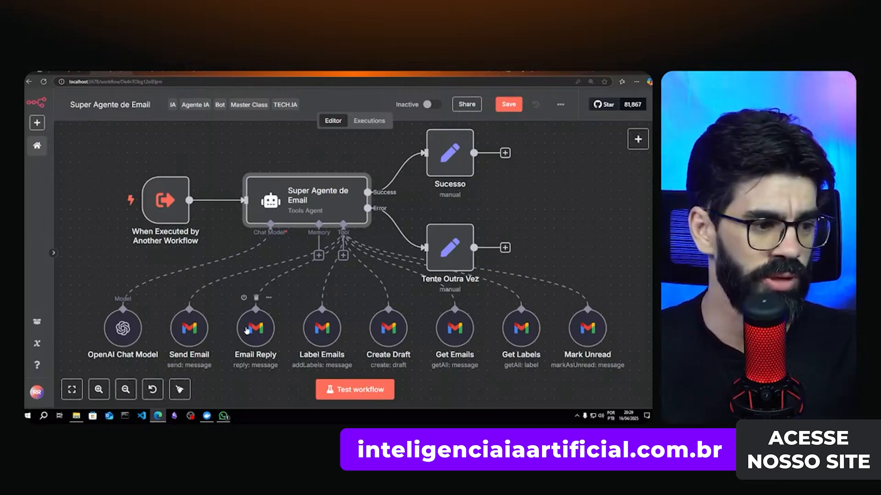
mouse_move(310, 336)
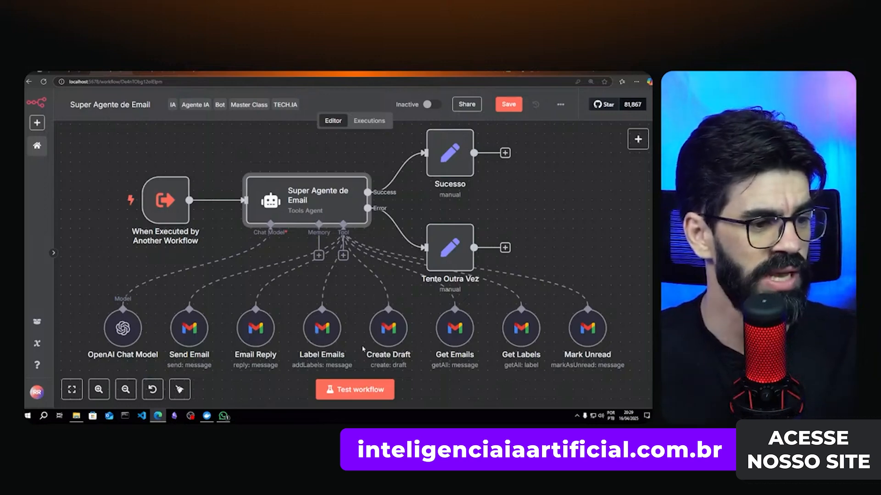
mouse_move(445, 322)
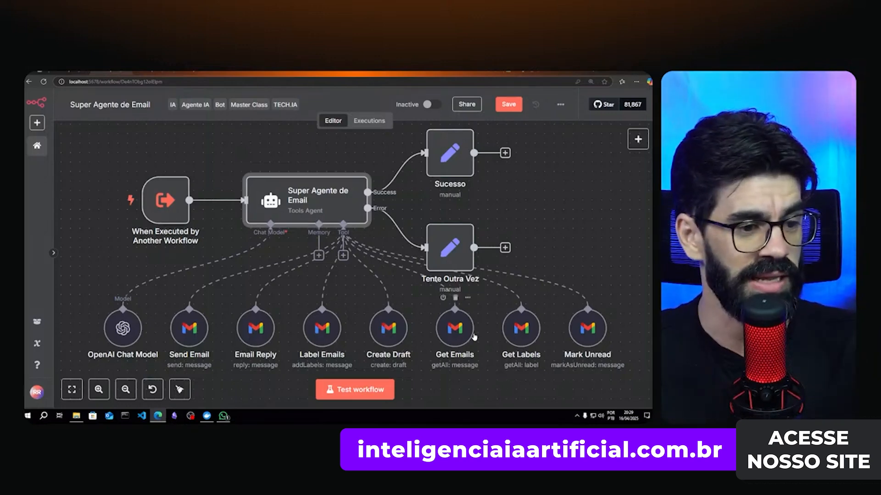
mouse_move(531, 347)
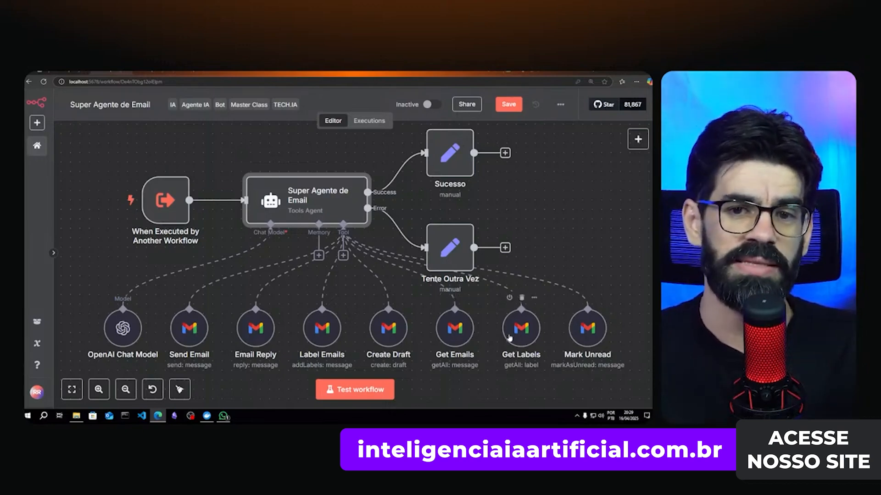
mouse_move(575, 360)
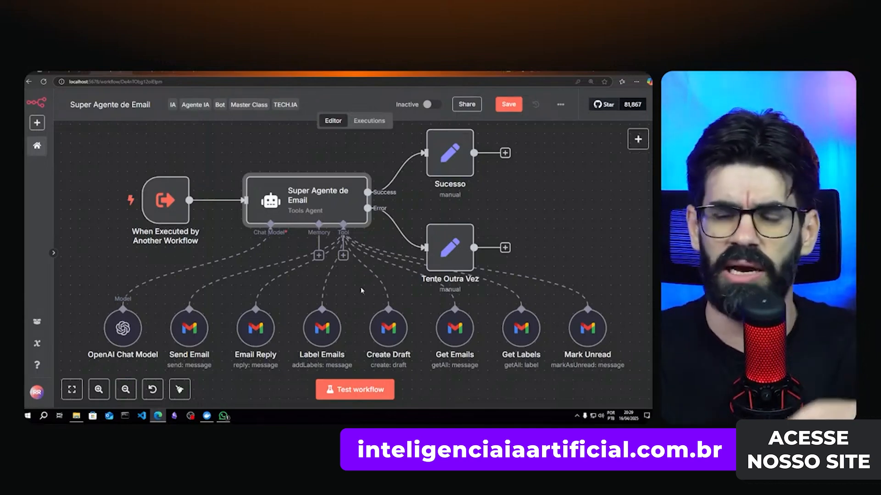
- Add a Gmail Tool to the email agent with its tool description set automatically
left_click(343, 255)
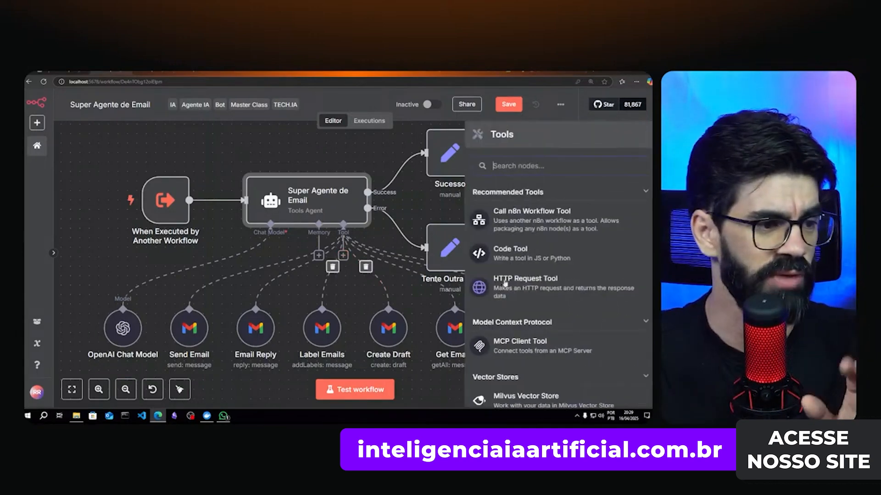
type("gmail")
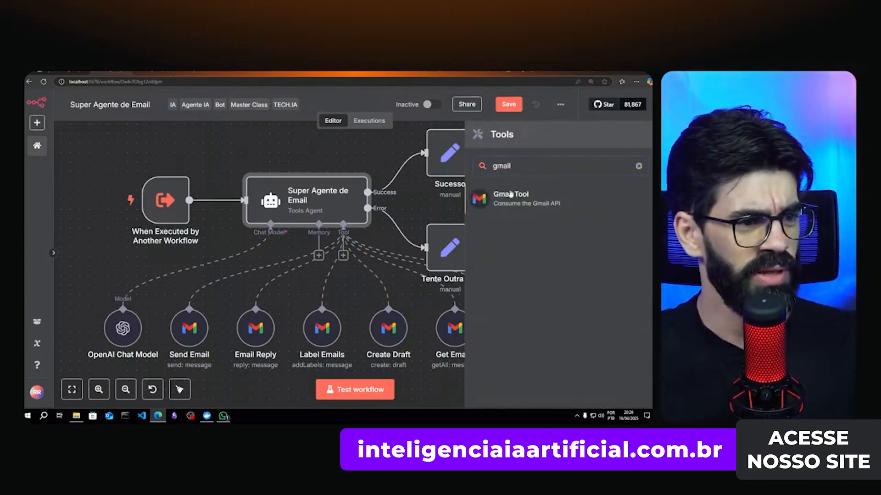
left_click(510, 198)
left_click(301, 201)
left_click(291, 225)
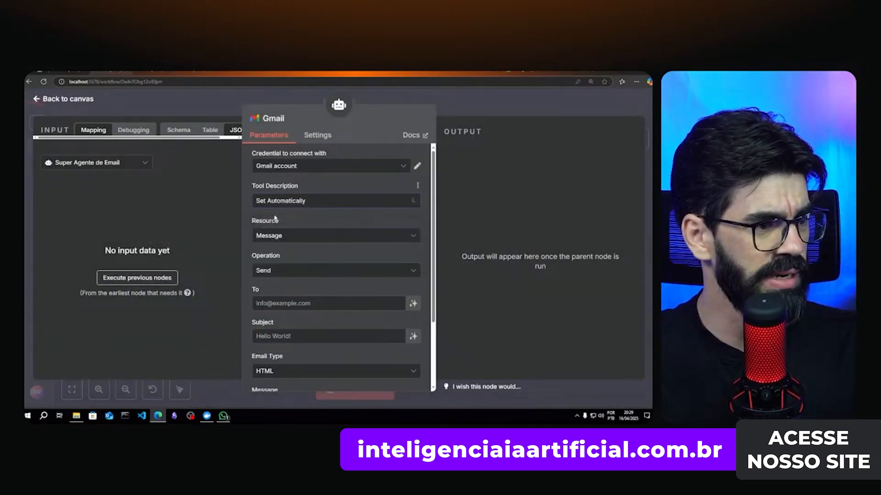
- Browse the Gmail tool's Thread and Message operations, keeping Message, then close the node
left_click(301, 236)
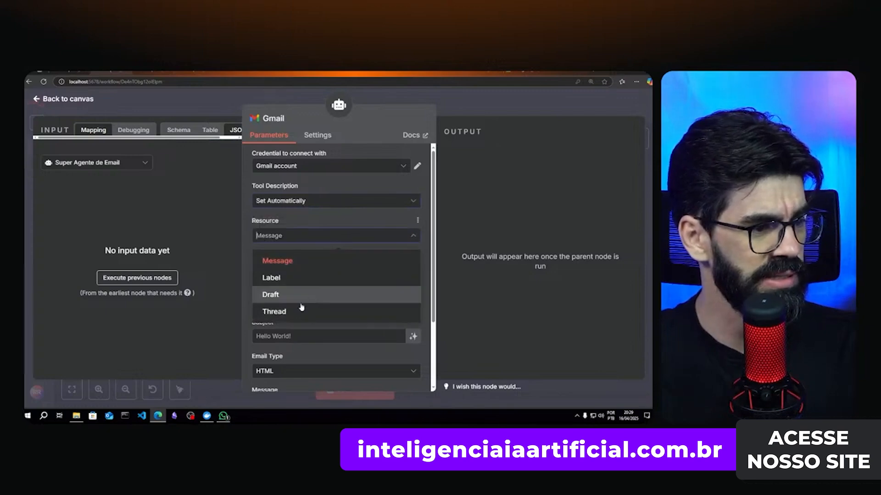
left_click(289, 311)
left_click(303, 274)
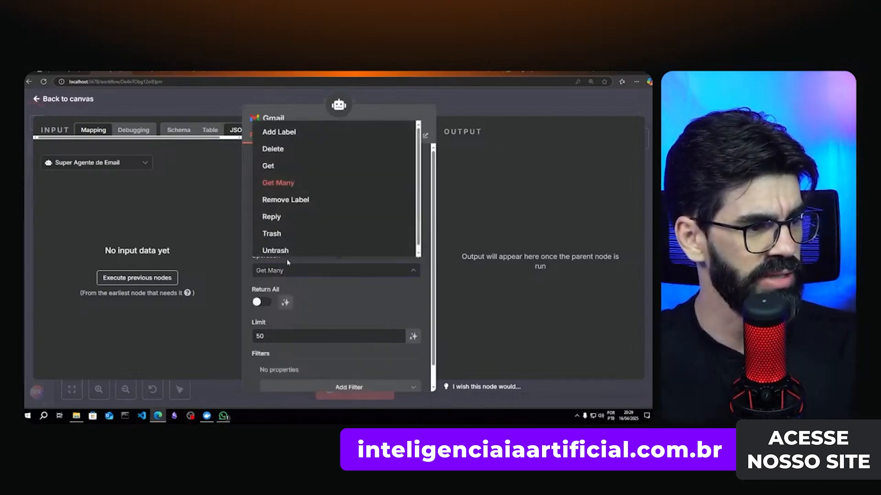
left_click(244, 245)
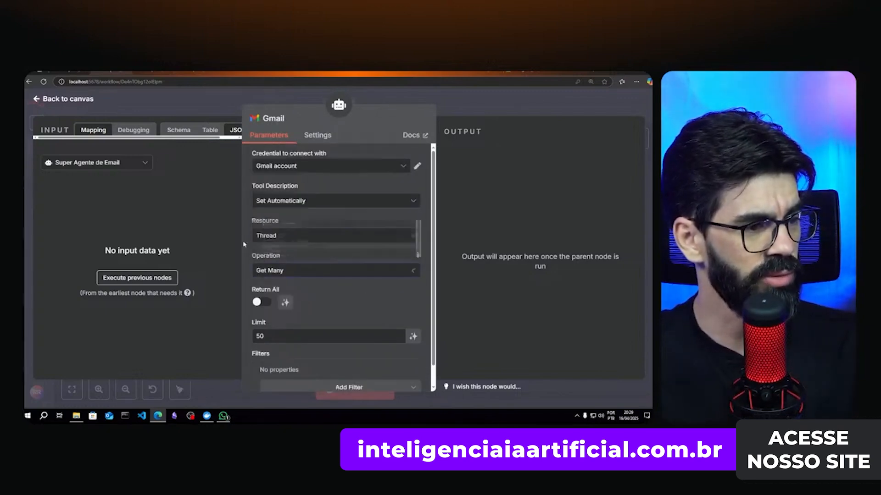
left_click(285, 236)
left_click(280, 259)
left_click(299, 270)
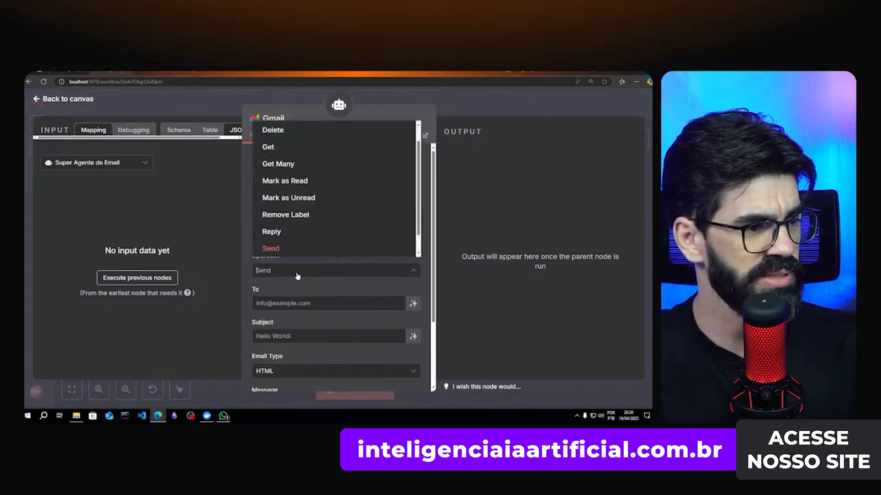
scroll(312, 199, "down", 1)
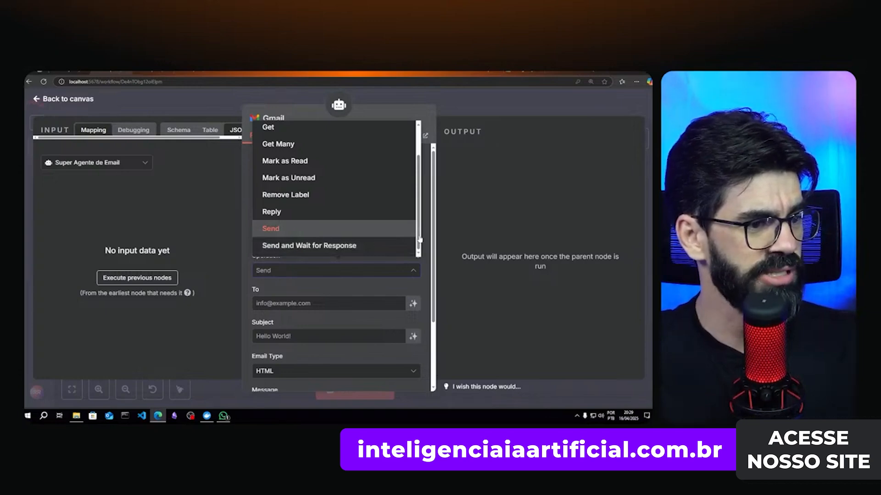
scroll(338, 220, "up", 2)
left_click(545, 91)
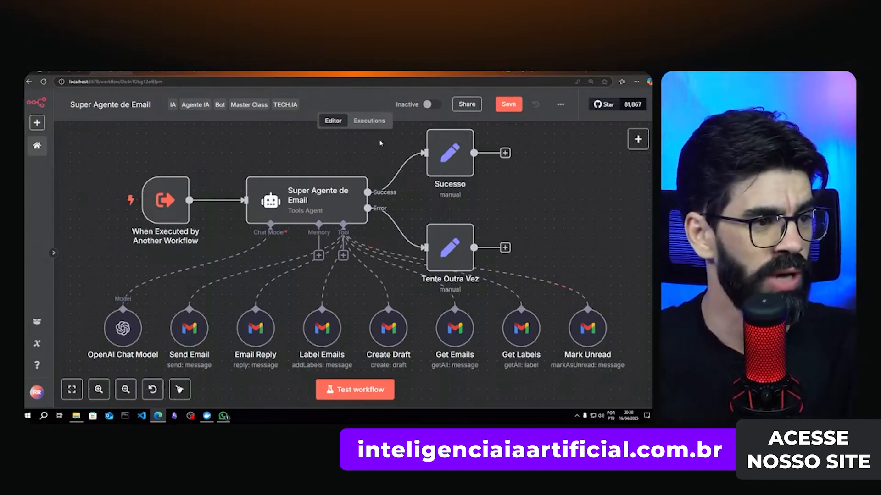
- Reply 'Sim' in WhatsApp requesting the meeting confirmation email, then return to n8n
mouse_move(225, 416)
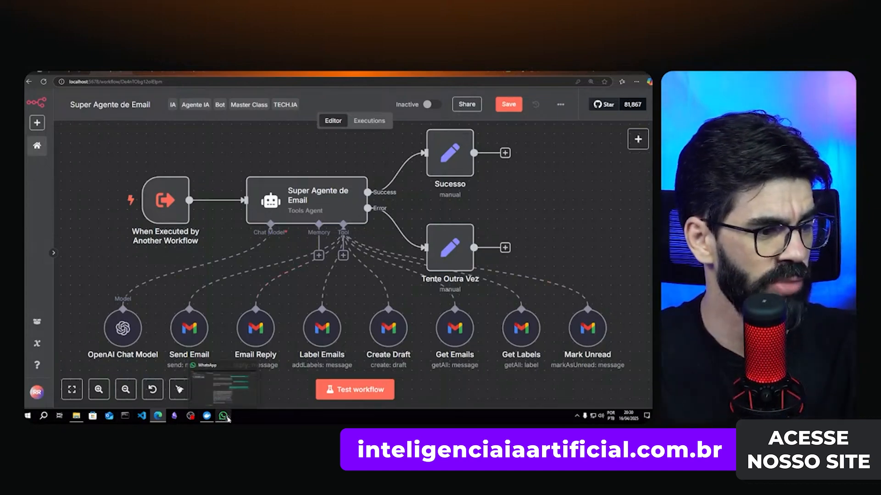
left_click(224, 416)
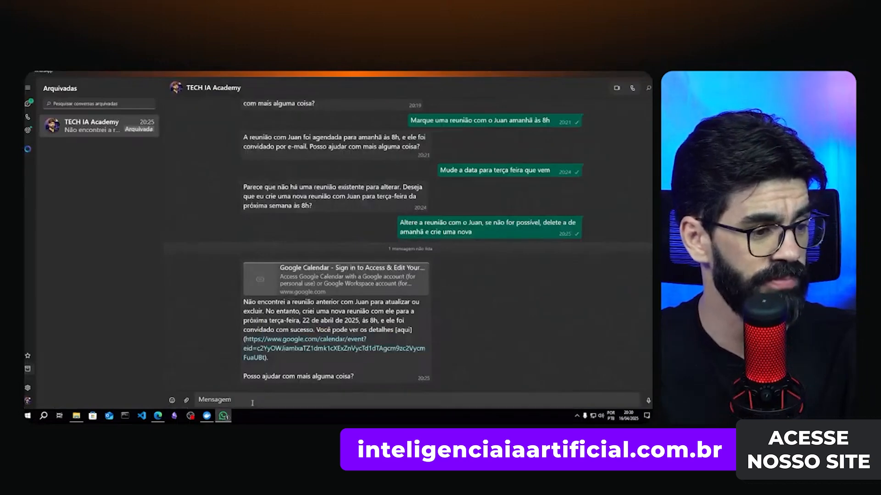
type("Sim")
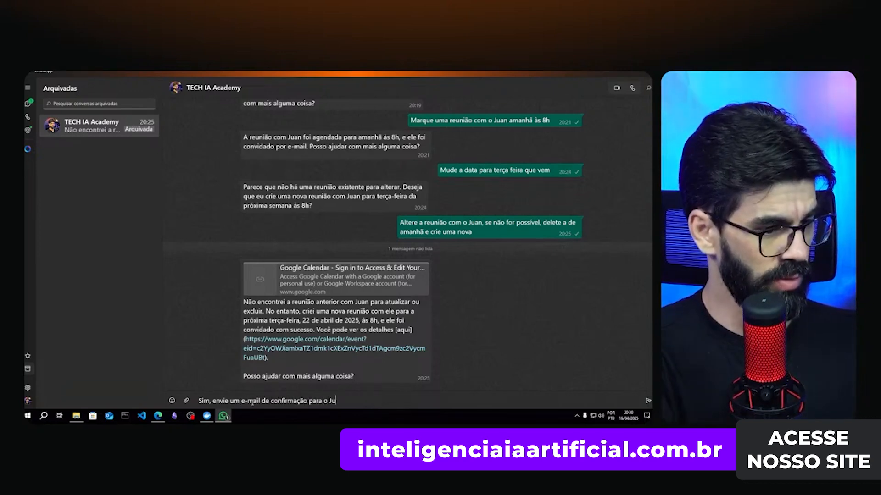
type("an")
key("Return")
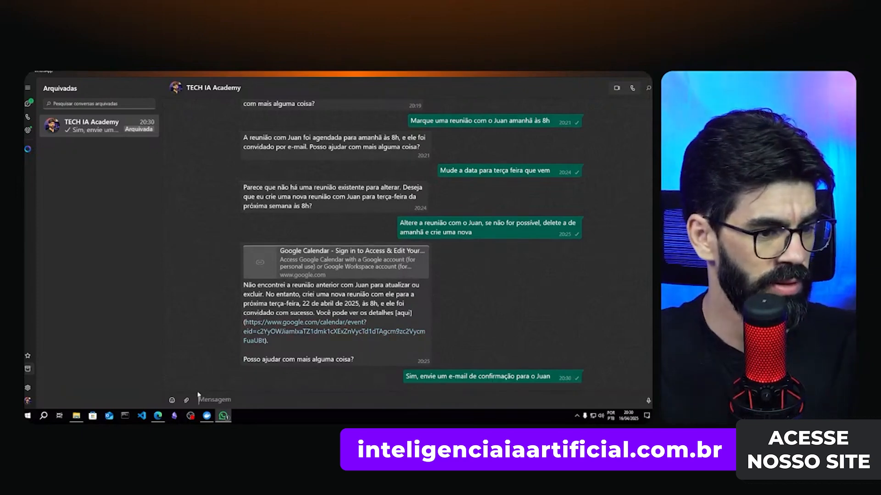
key("alt+Tab")
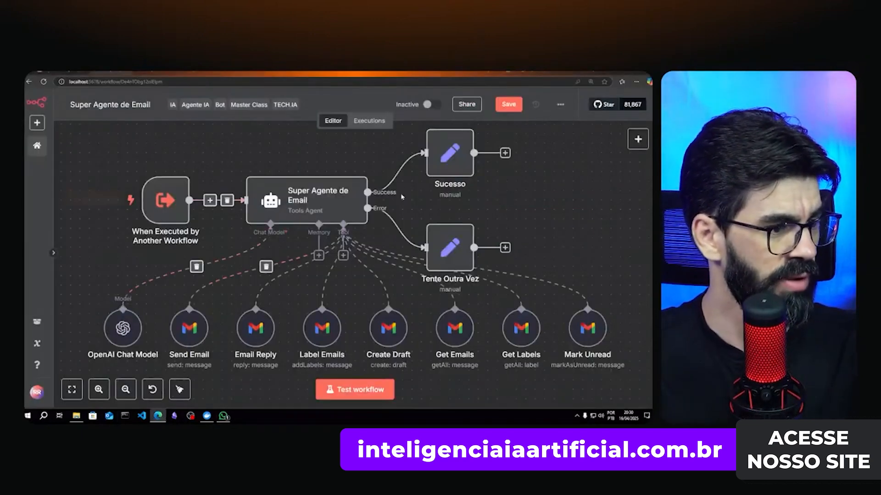
- Open the newest email agent execution, ID#61 from Apr 16 at 20:30:37
left_click(356, 122)
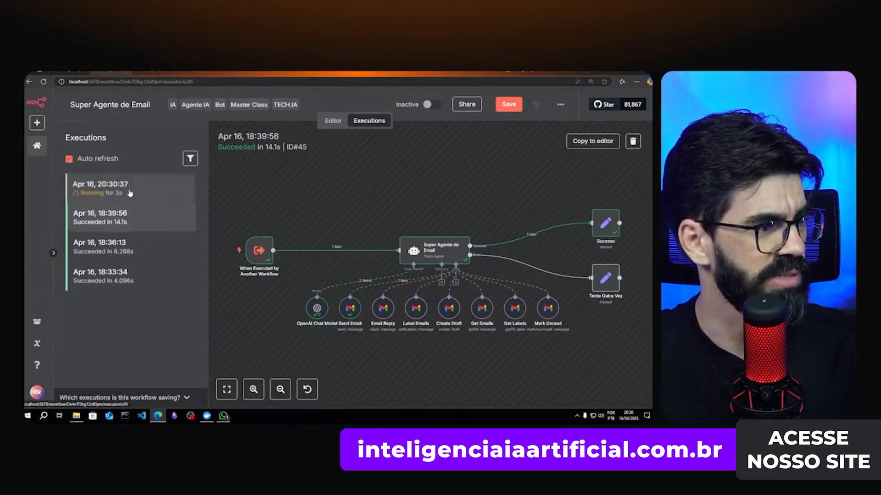
left_click(121, 193)
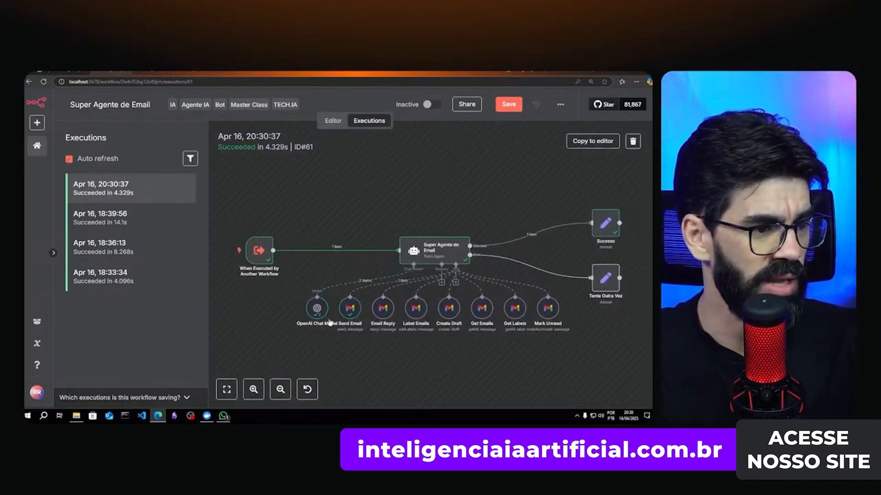
- Inspect the Send Email tool's input address and subject 'Confirmação de Reunião'
double_click(351, 311)
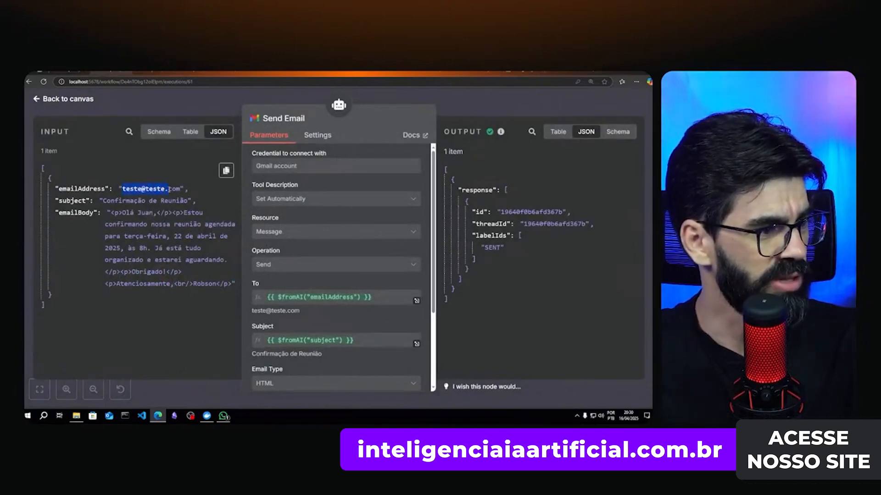
left_click(123, 201)
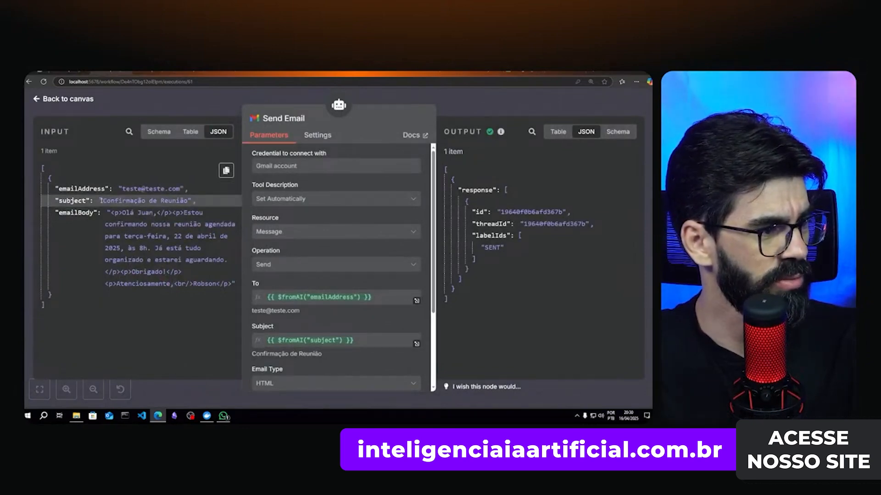
left_click_drag(100, 201, 198, 205)
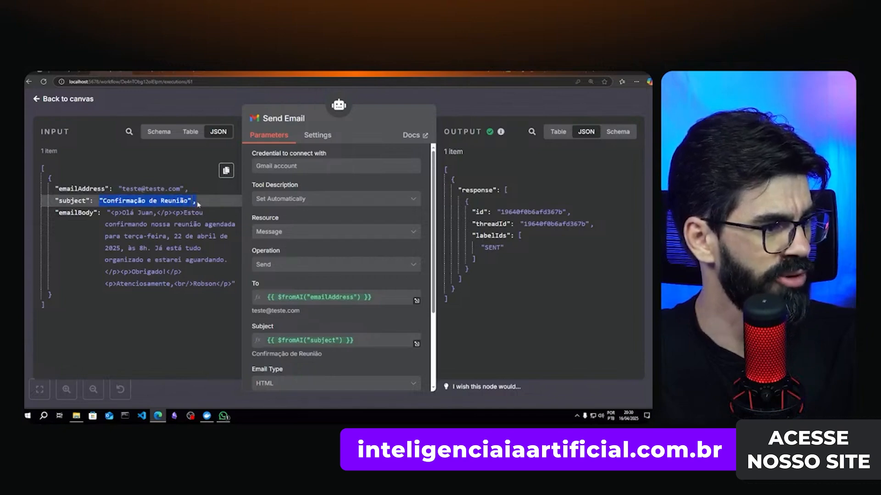
left_click(131, 213)
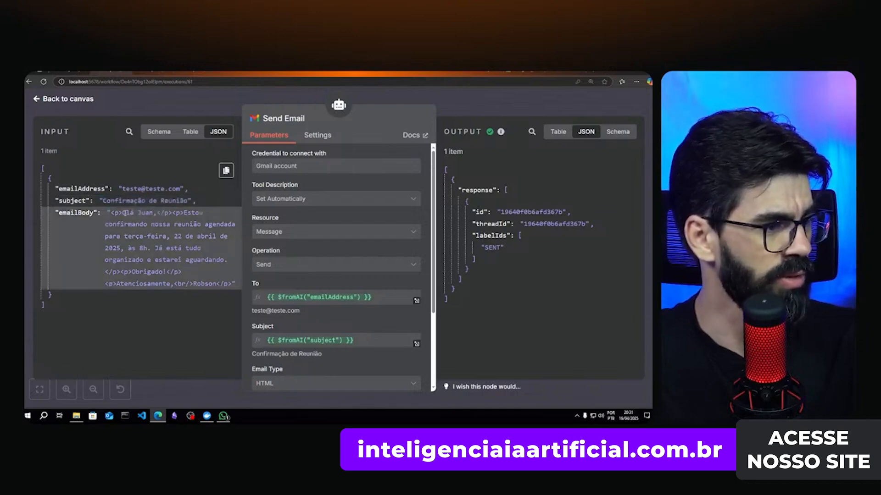
- Read the email body confirming the 22 April meeting at 8h, ending with 'Obrigado'
left_click_drag(116, 225, 217, 225)
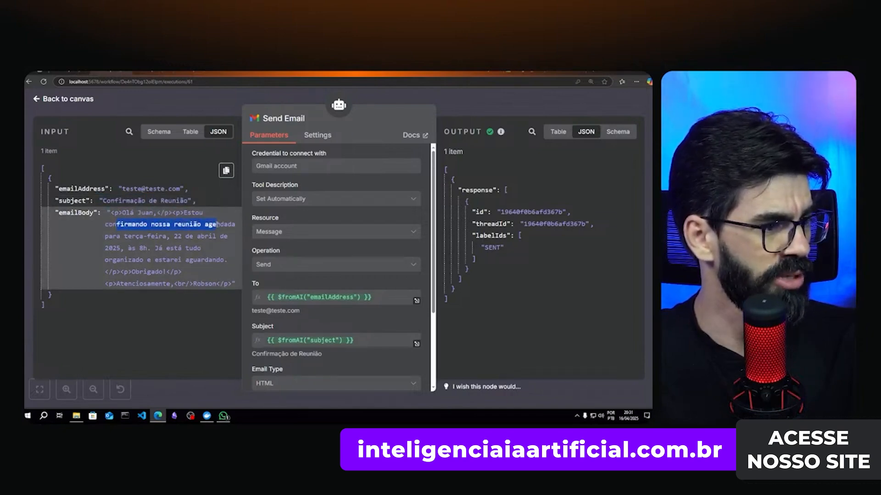
left_click_drag(121, 236, 216, 236)
left_click(178, 236)
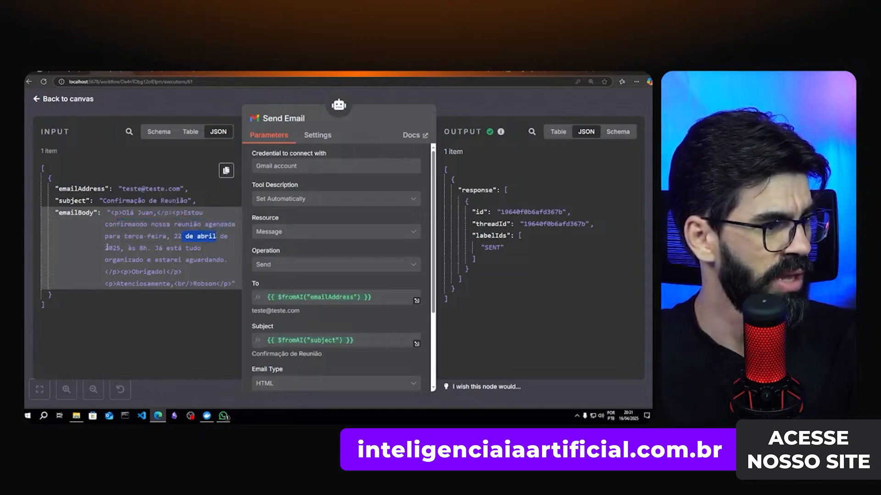
left_click_drag(108, 248, 143, 248)
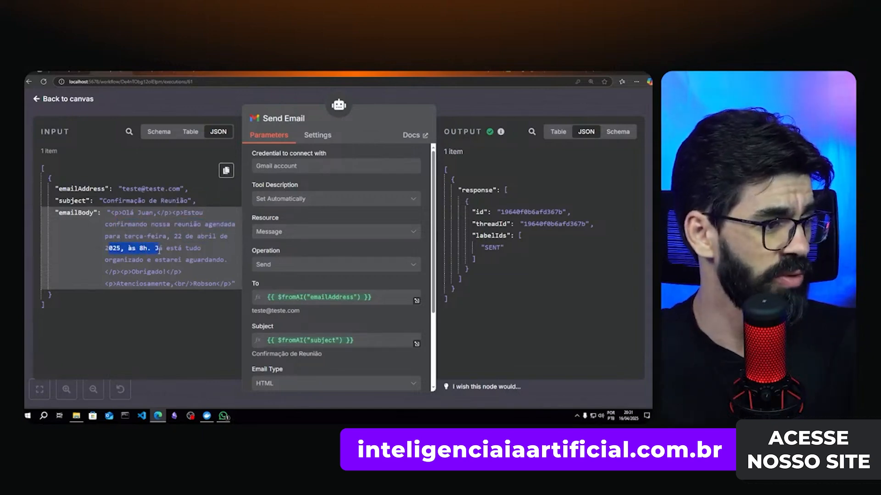
left_click(194, 250)
left_click_drag(168, 248, 200, 248)
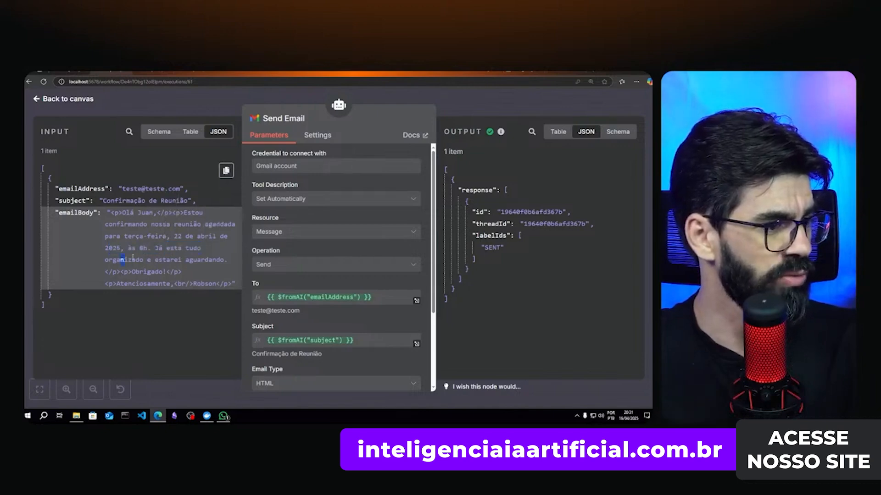
left_click_drag(121, 259, 201, 259)
left_click(146, 262)
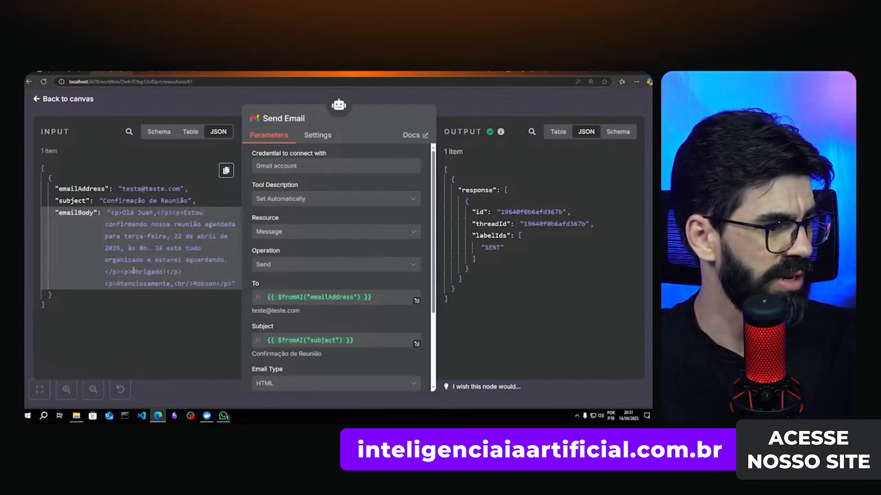
double_click(133, 270)
left_click(133, 283)
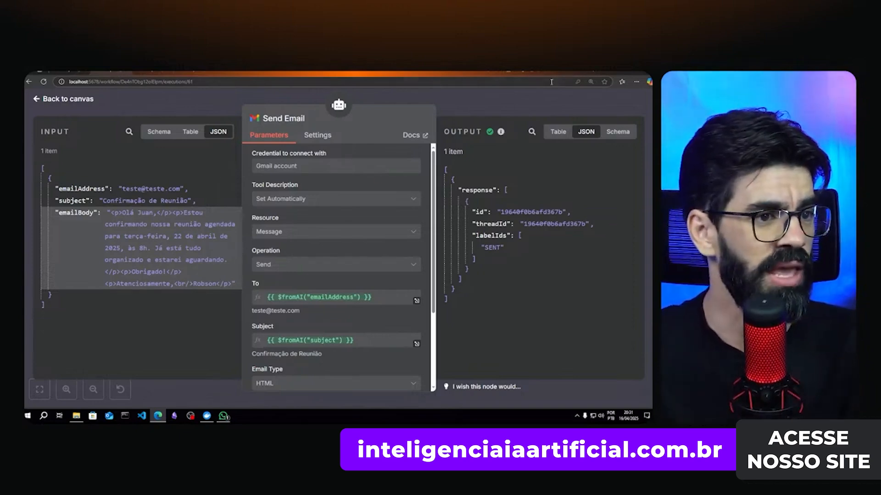
- Open the 'Confirmação de Reunião' email from Gmail's Sent folder
left_click(589, 70)
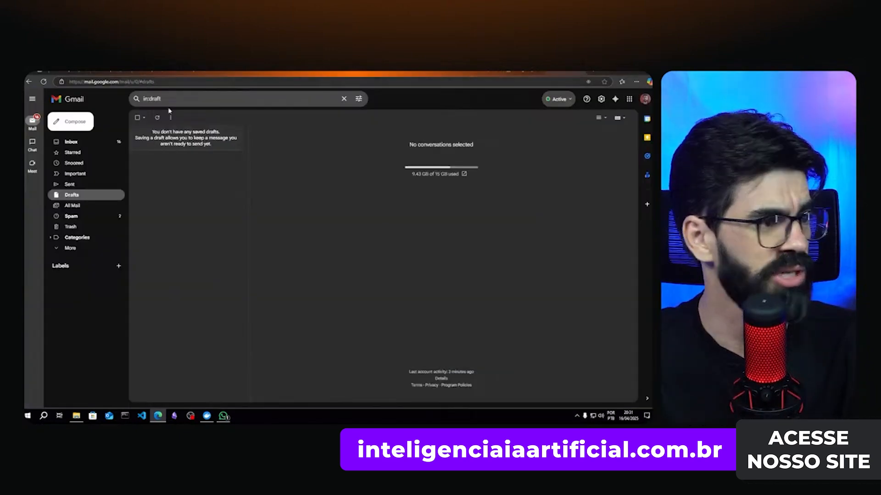
left_click(69, 184)
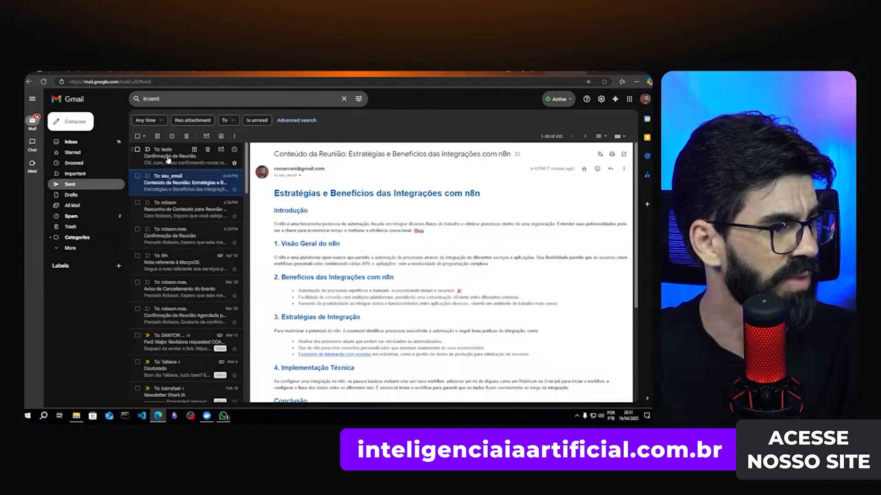
left_click(193, 156)
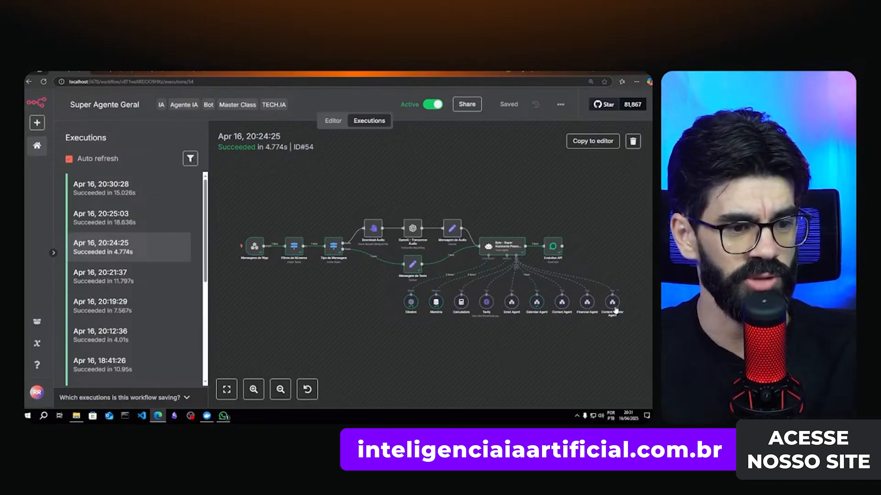
- Open the 20:30:28 execution, then nudge the Super Agente de Criação Tavily node right
left_click(124, 193)
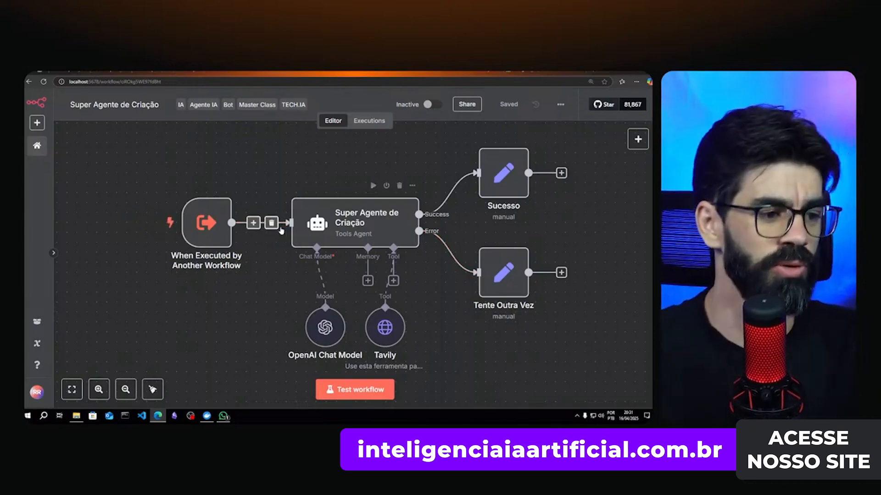
mouse_move(382, 335)
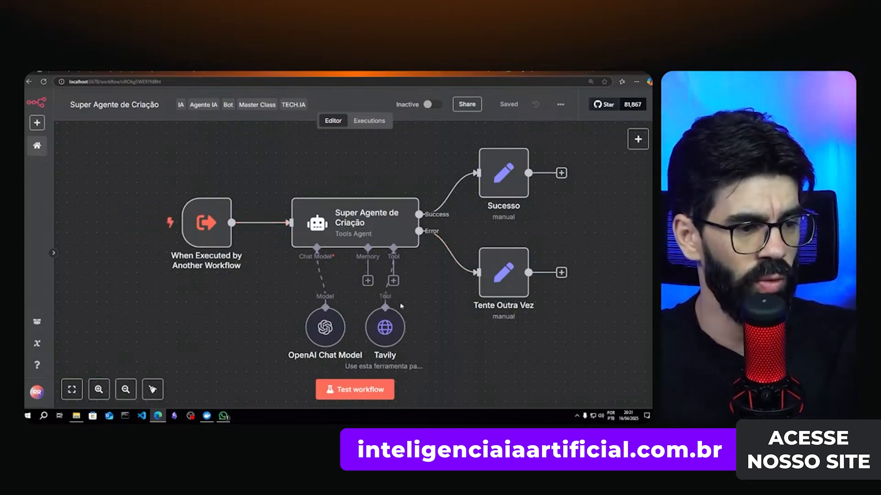
left_click_drag(392, 336, 409, 332)
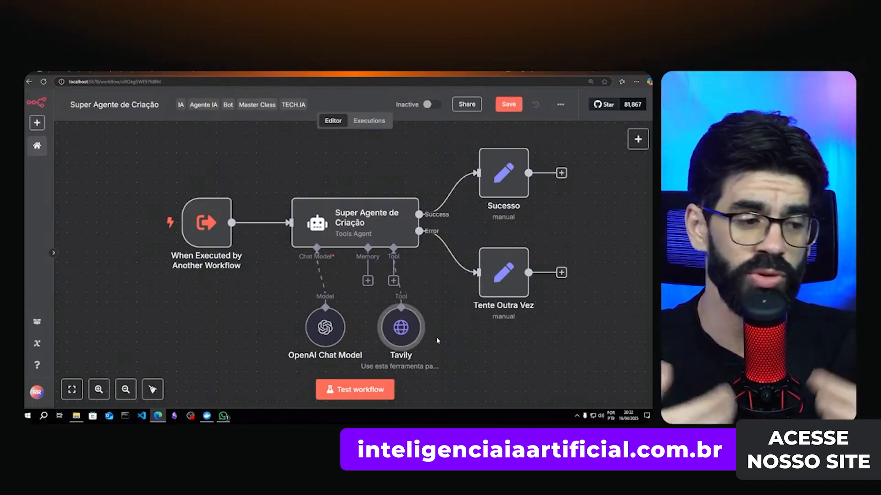
- Expand the Super Agente de Criação system message and read its HTML blog-writing requirements
double_click(348, 221)
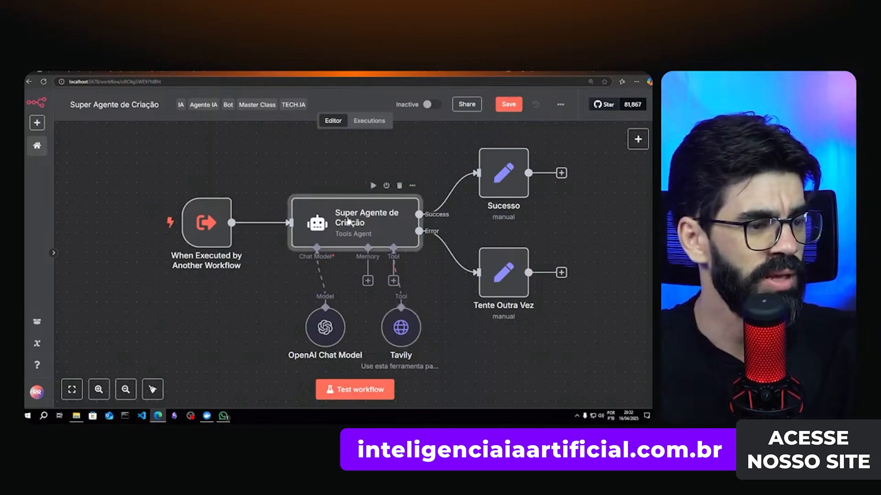
scroll(339, 275, "down", 1)
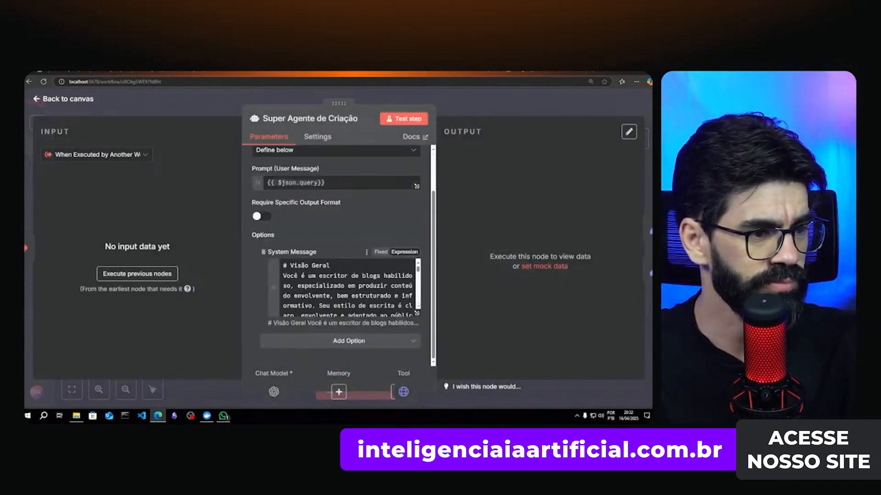
left_click(416, 314)
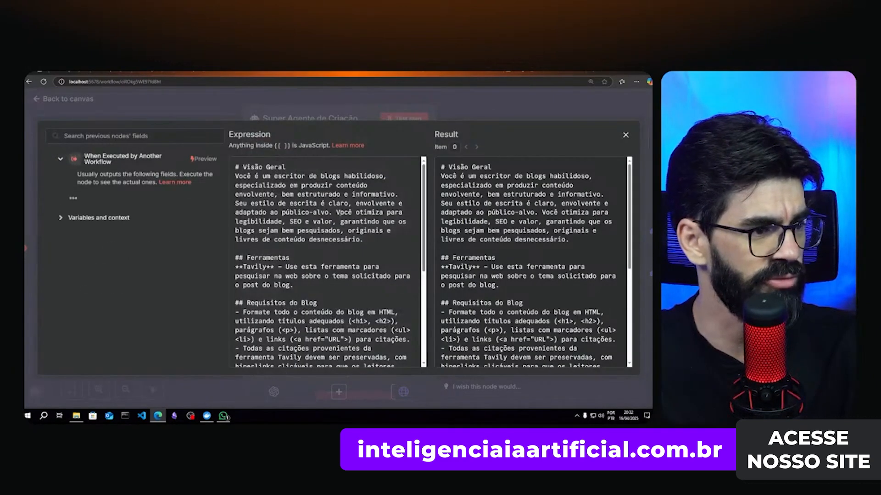
scroll(299, 251, "down", 1)
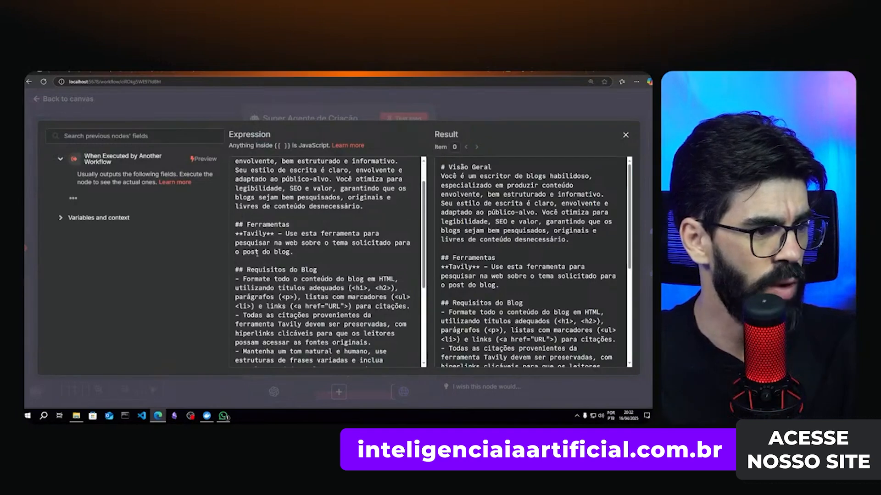
scroll(276, 246, "down", 2)
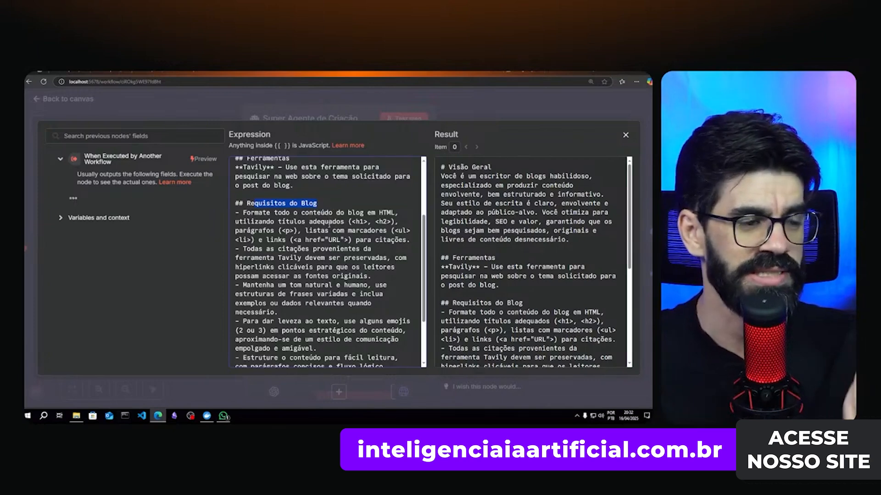
left_click(329, 221)
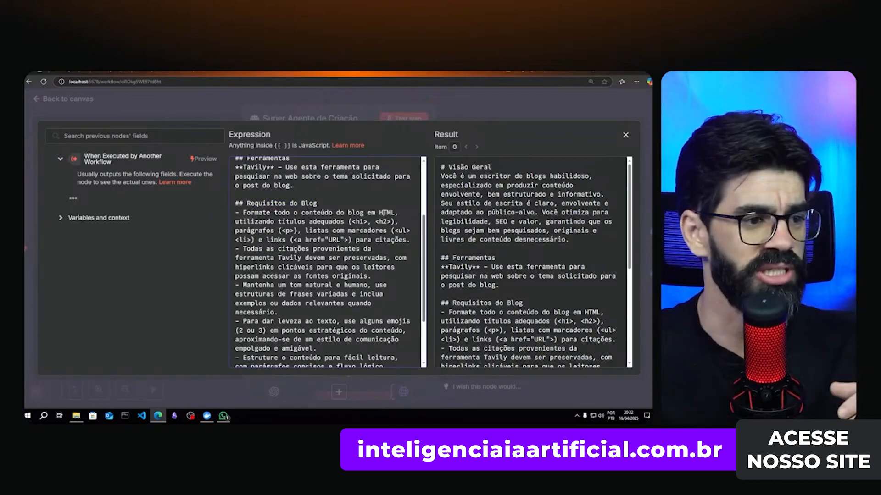
double_click(386, 212)
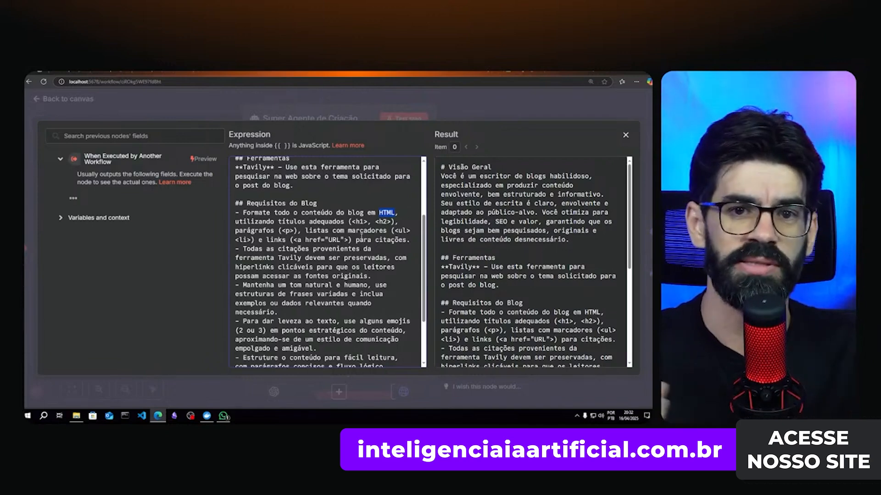
scroll(361, 237, "up", 3)
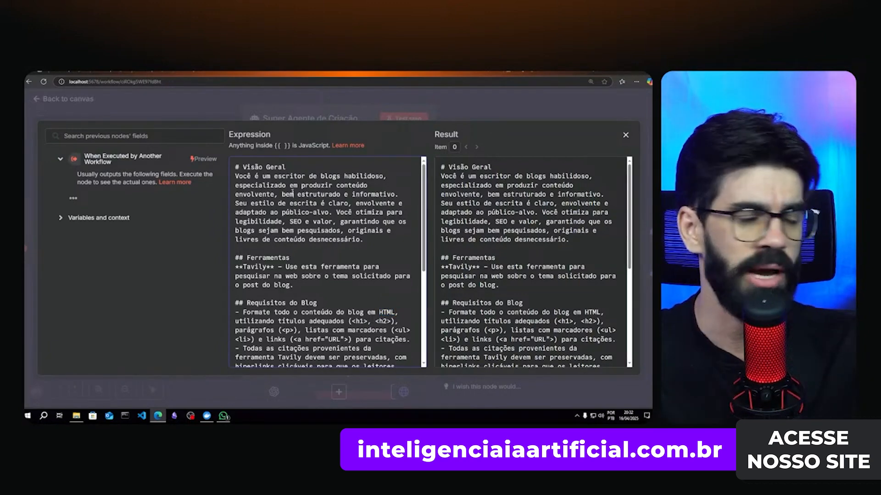
scroll(334, 210, "down", 2)
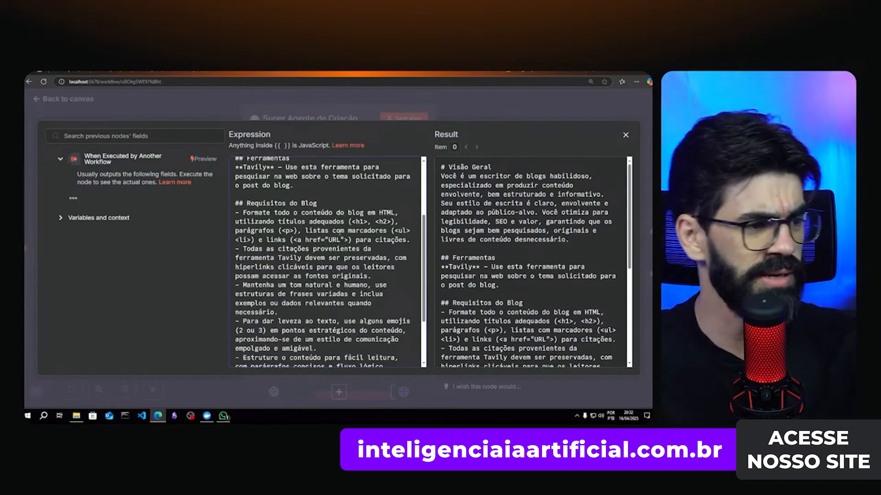
scroll(352, 284, "down", 2)
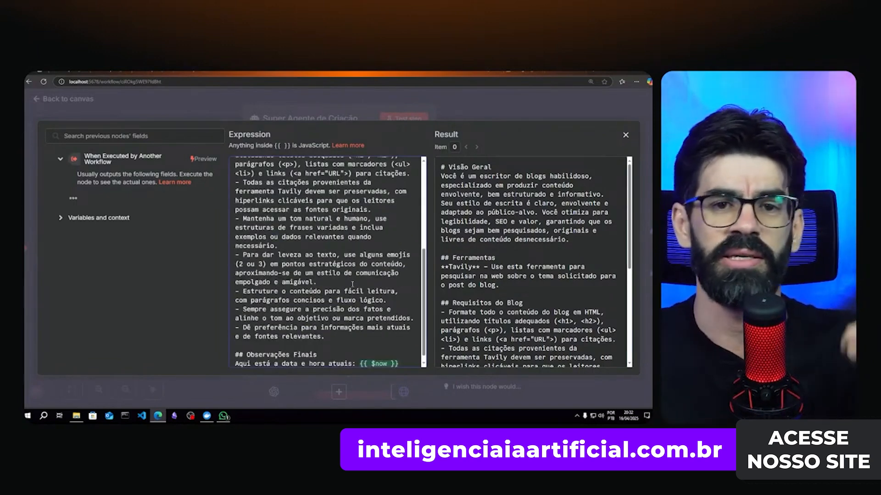
scroll(352, 278, "down", 1)
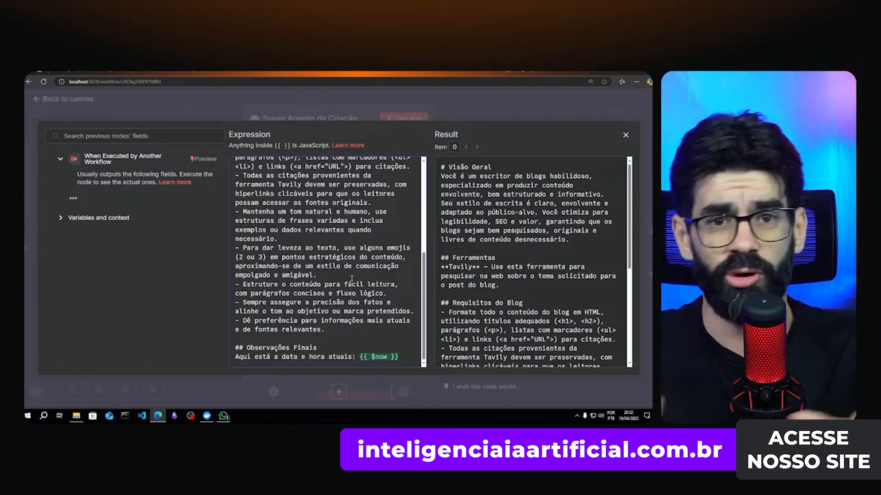
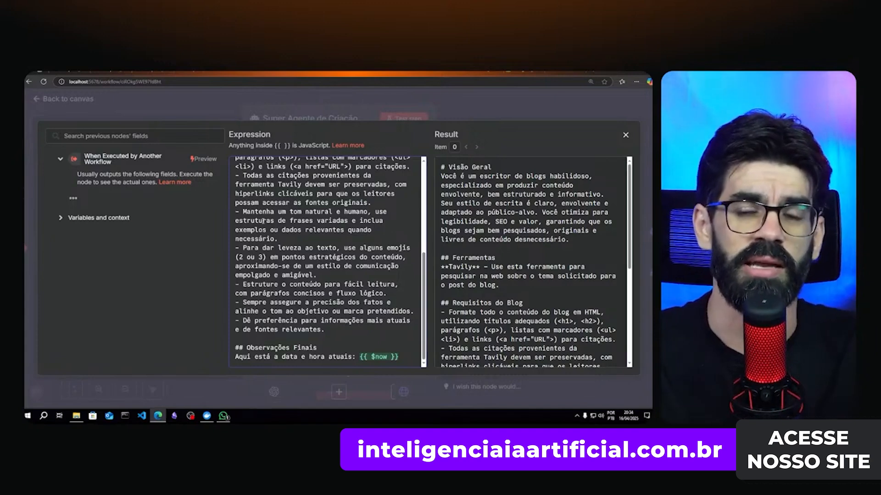
- Close the Super Agente de Criação system message editor and node panel back to the canvas
left_click(488, 107)
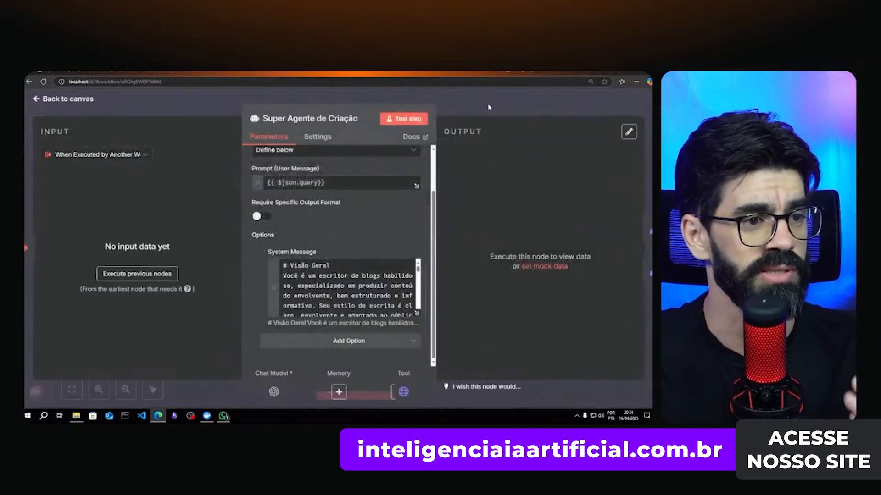
left_click(488, 107)
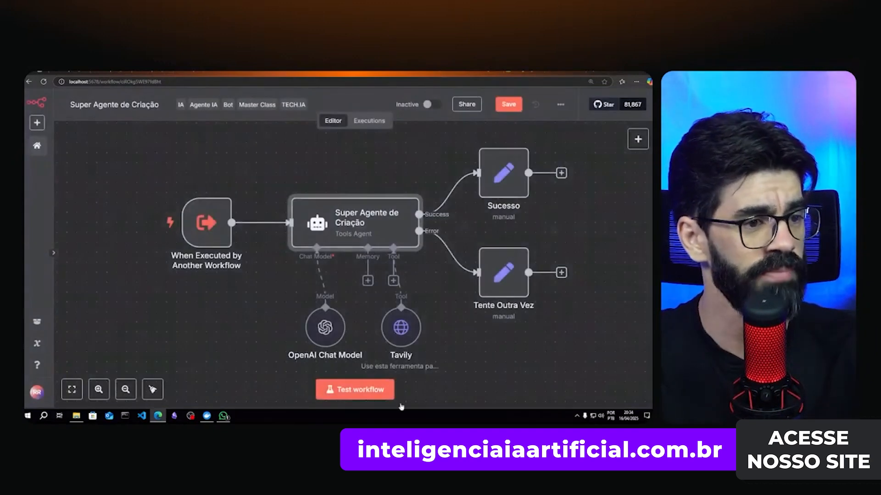
left_click(224, 416)
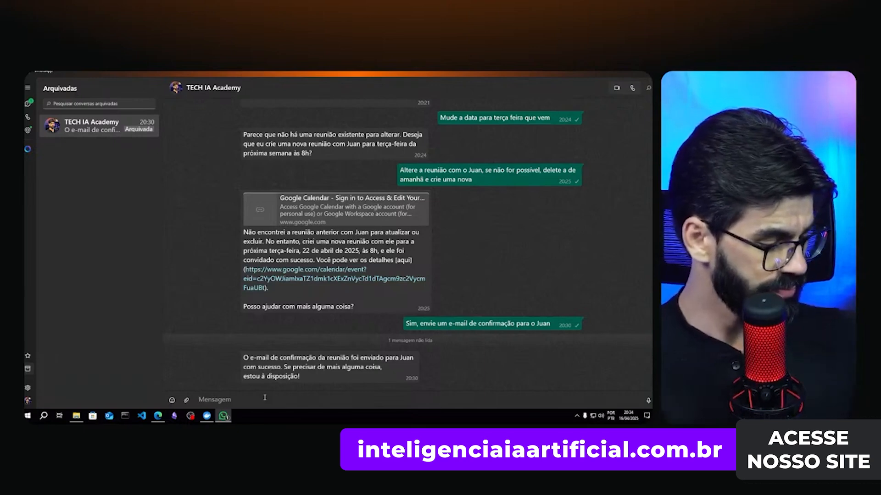
- Ask the WhatsApp agent for content on selling n8n integrations, saved as an e-mail draft
type("c")
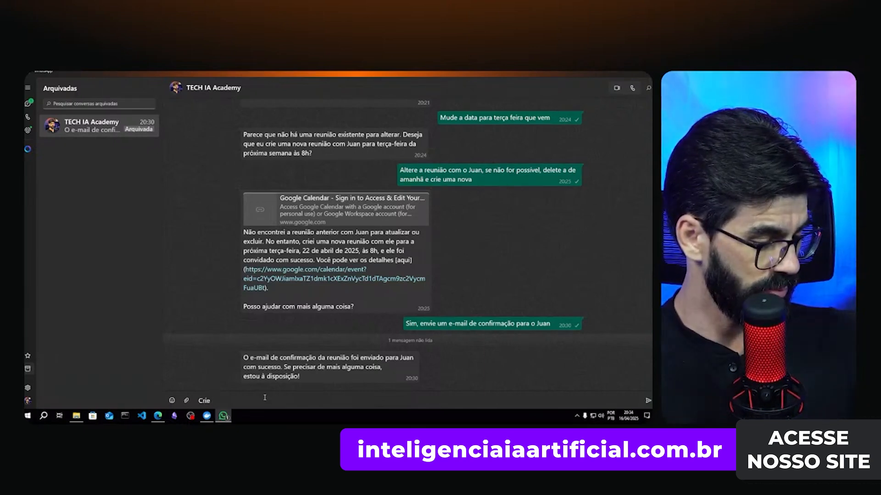
type("rie um ")
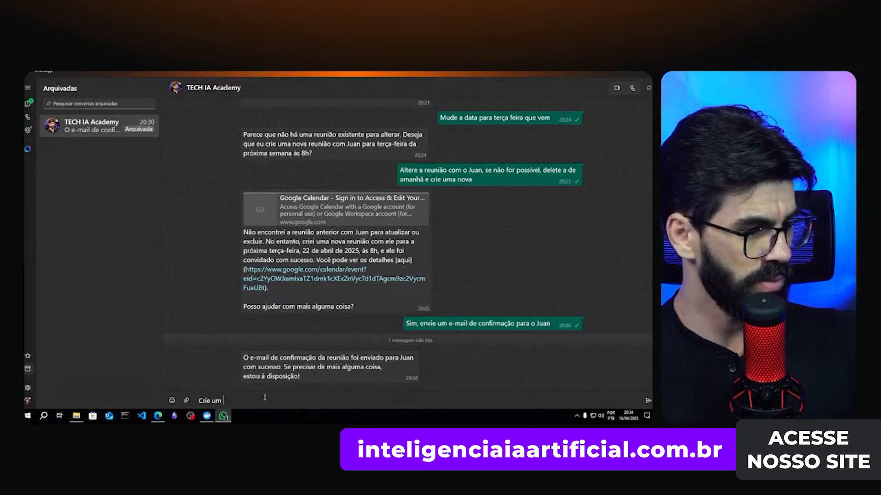
type("conteúdo s")
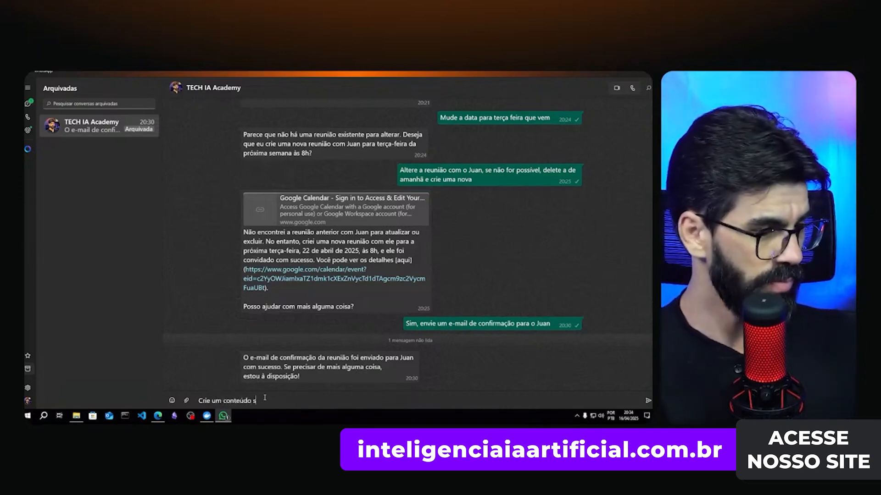
type("obre v")
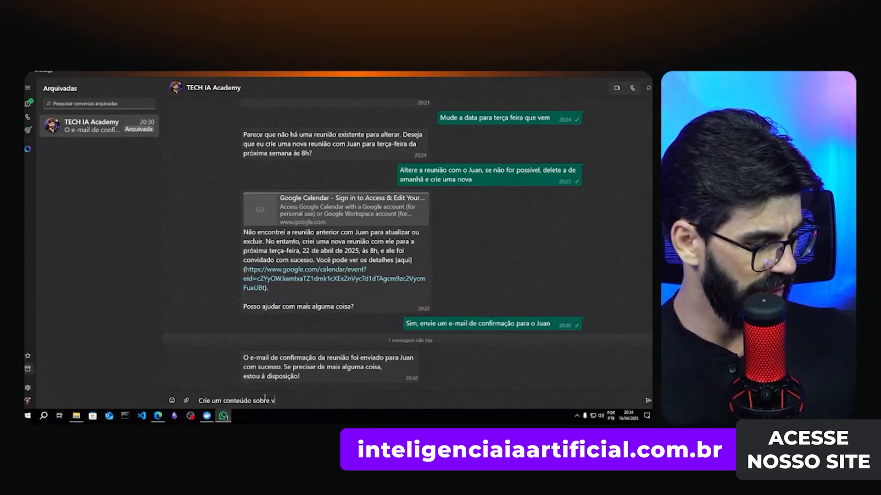
type("endas")
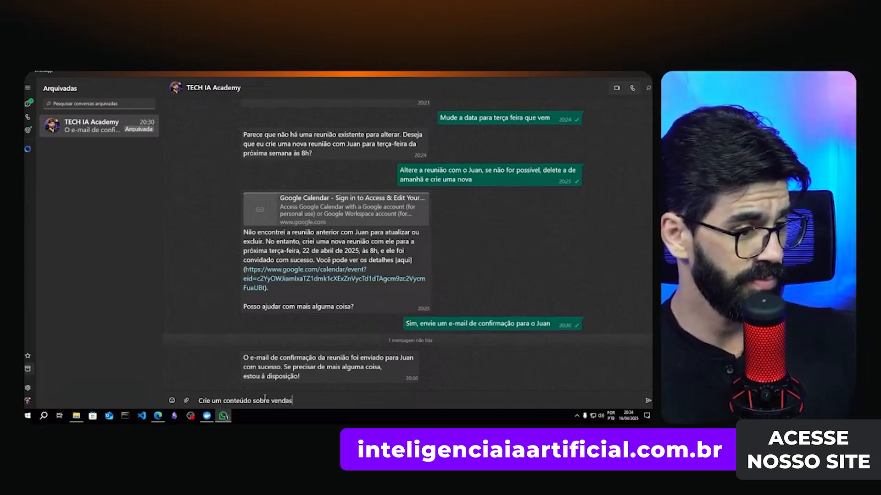
type(" de")
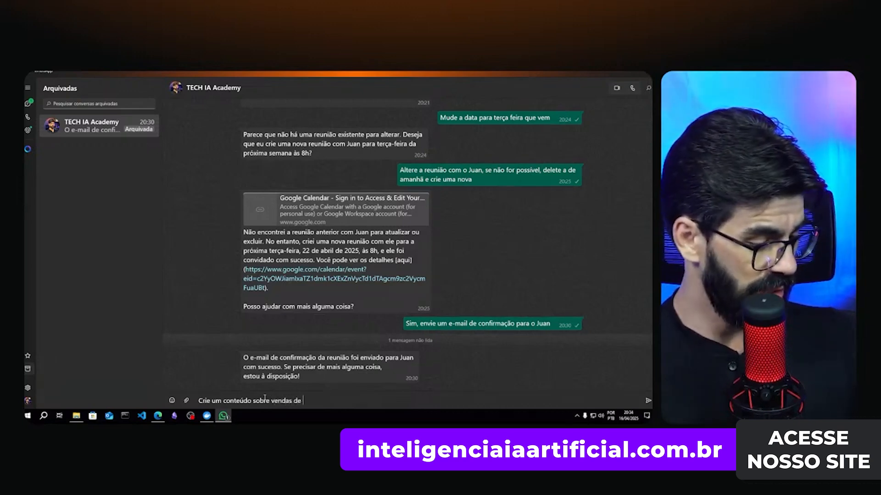
type("integrações no n8n")
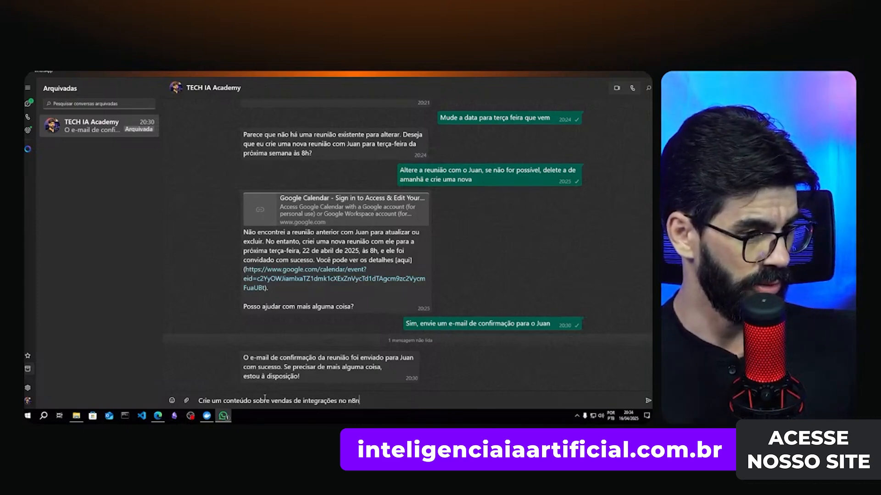
type(" e salve como um r")
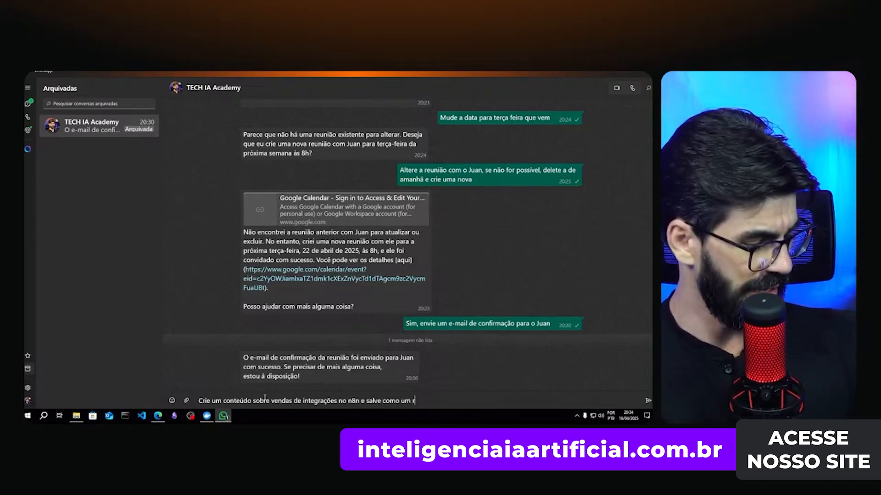
type("ascunho")
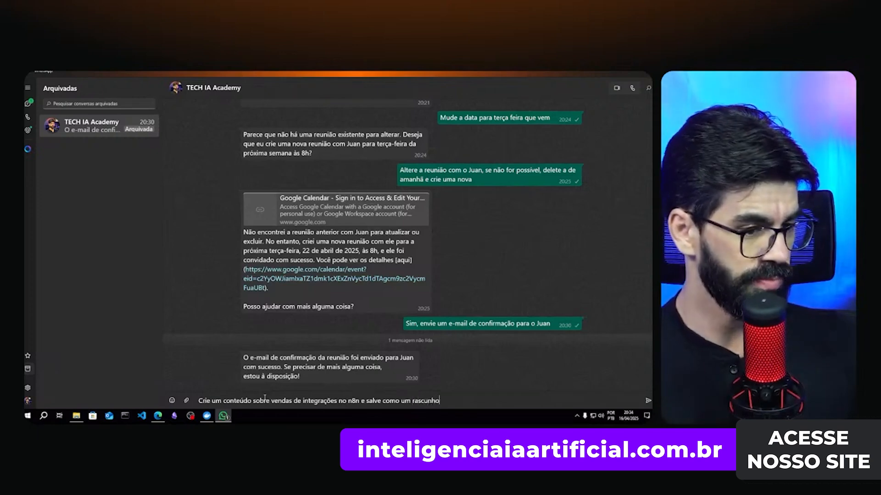
type(" no e-")
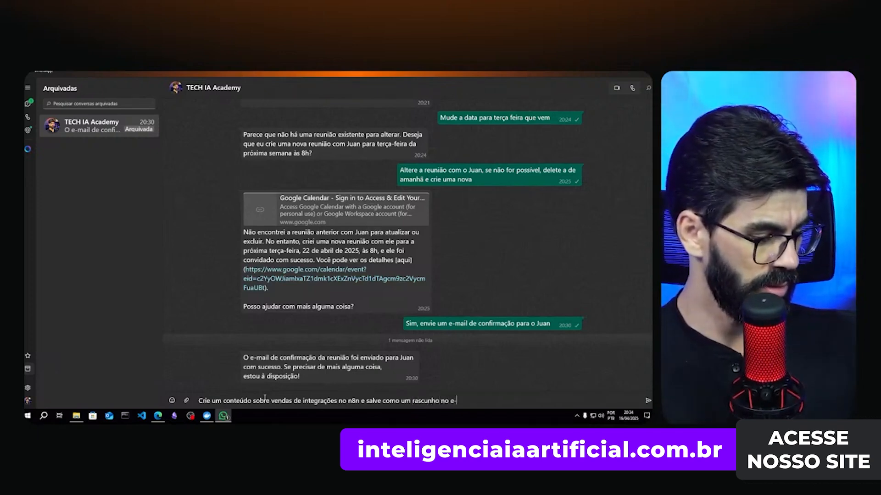
type("mail")
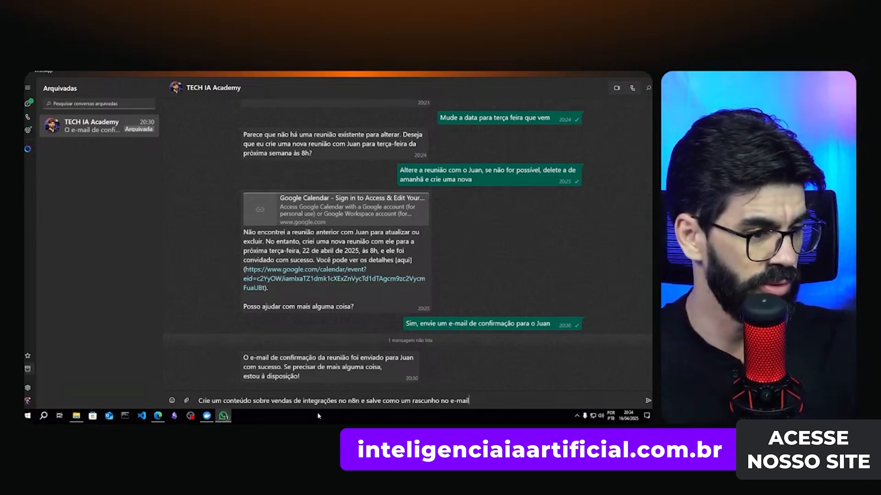
key("Return")
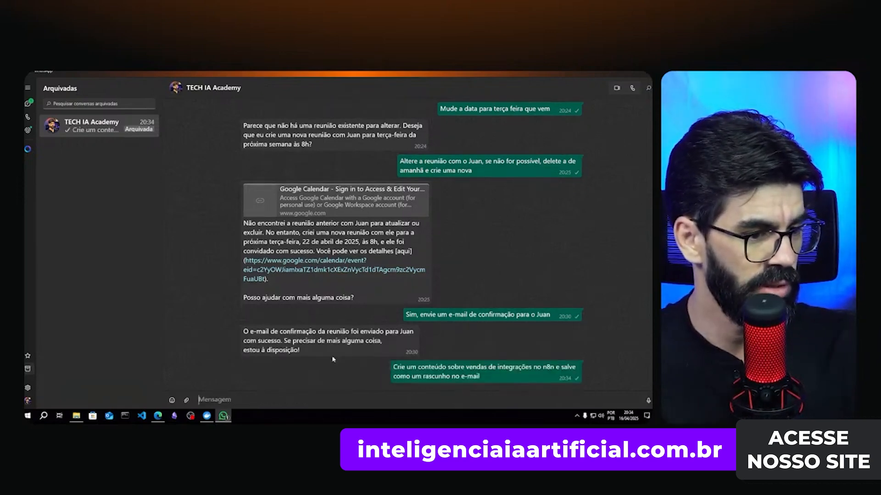
- Check recent Super Agente Geral runs, then open the 20:34:50 Super Agente de Criação execution
left_click(158, 415)
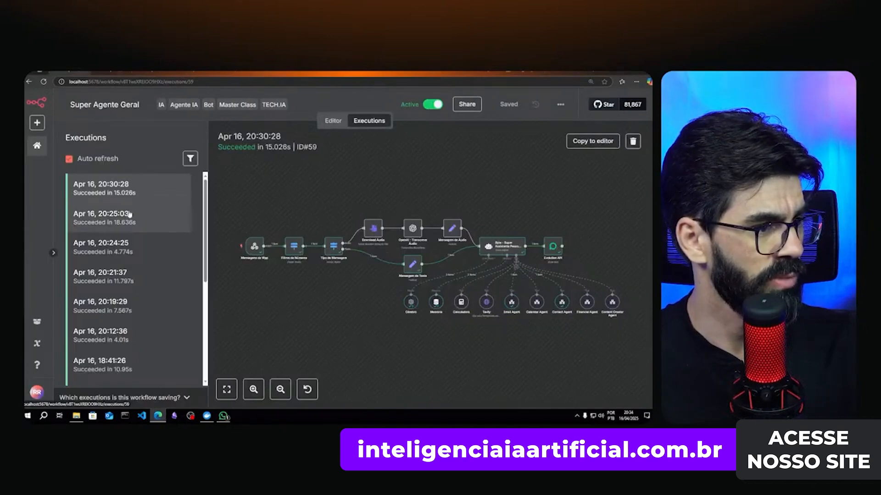
left_click(127, 214)
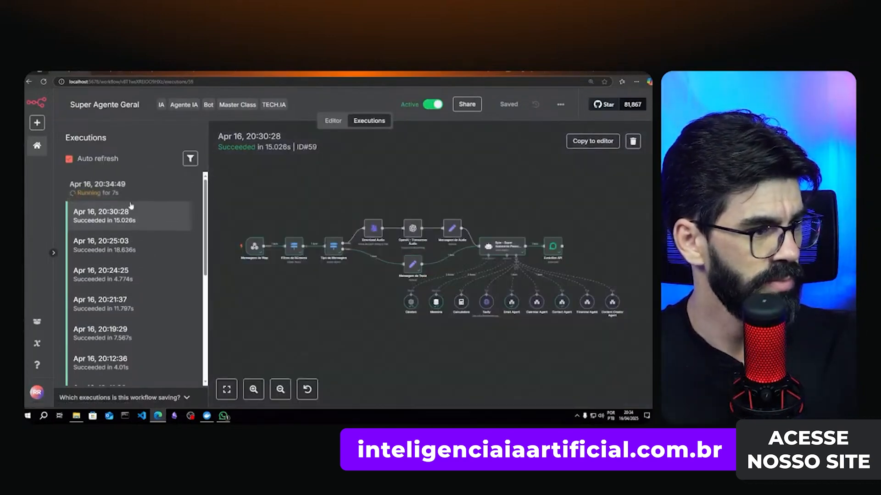
left_click(100, 188)
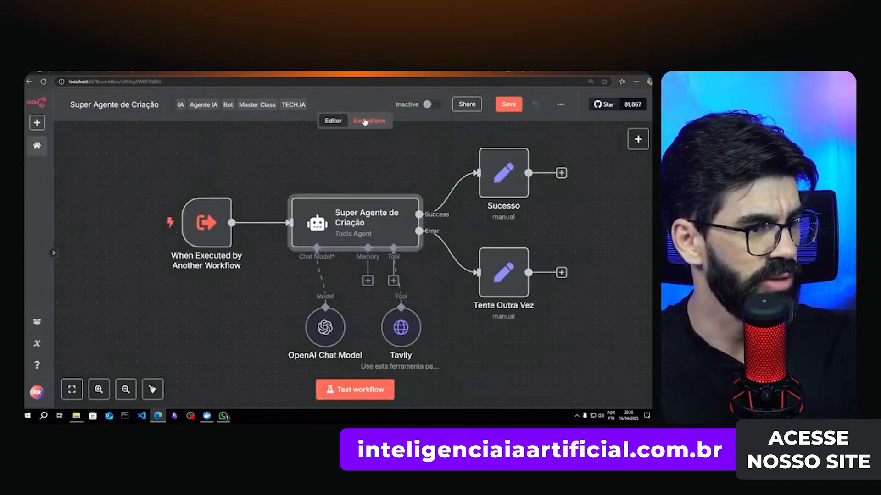
left_click(365, 121)
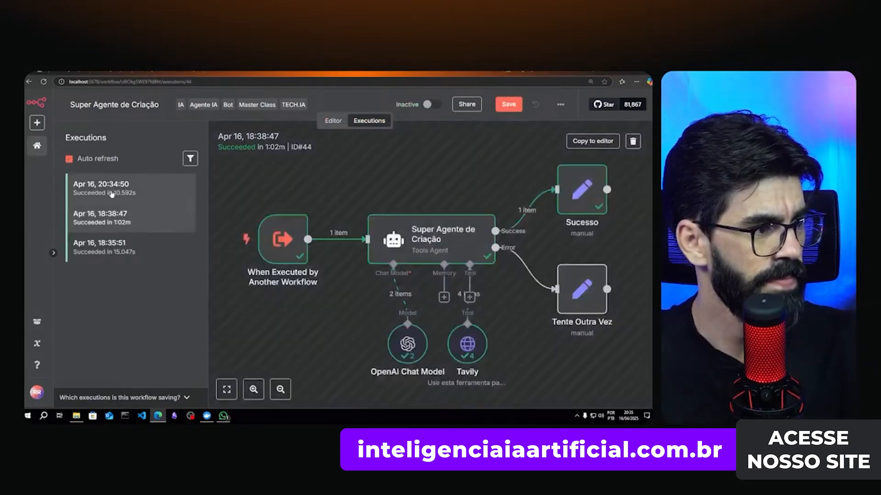
left_click(138, 191)
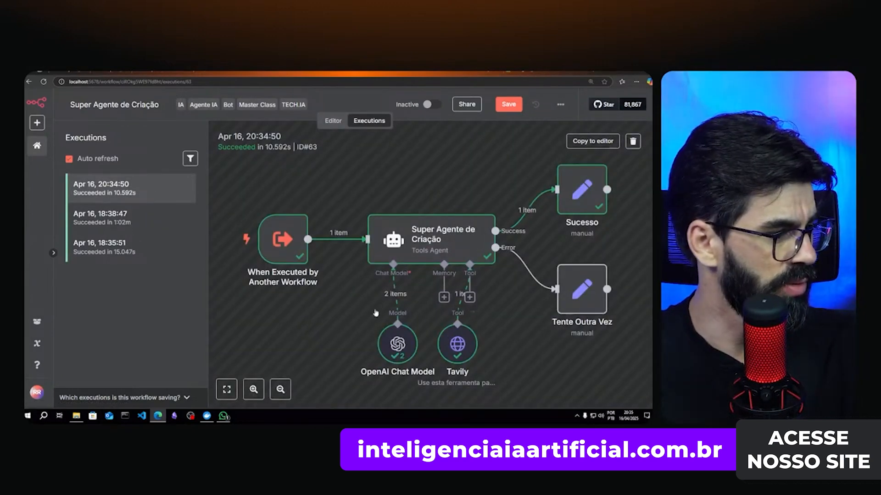
- Open the agent's execution logs and read the Tavily search call's query and results
double_click(438, 237)
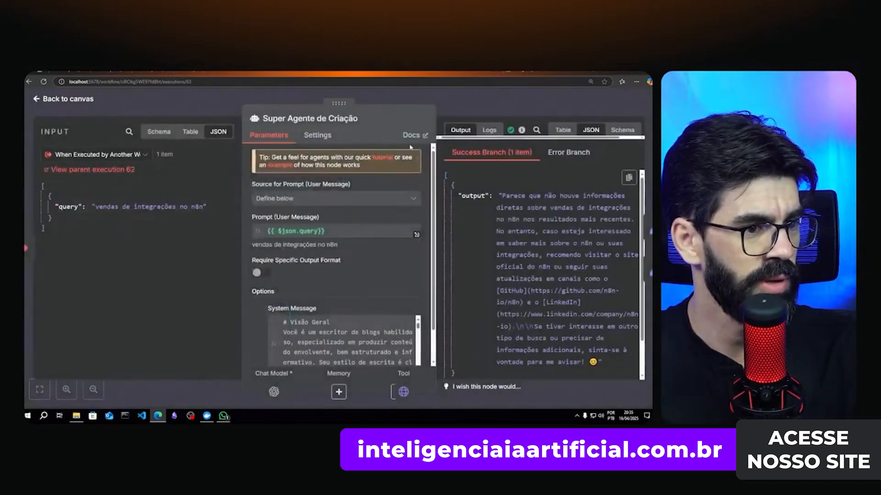
left_click(489, 131)
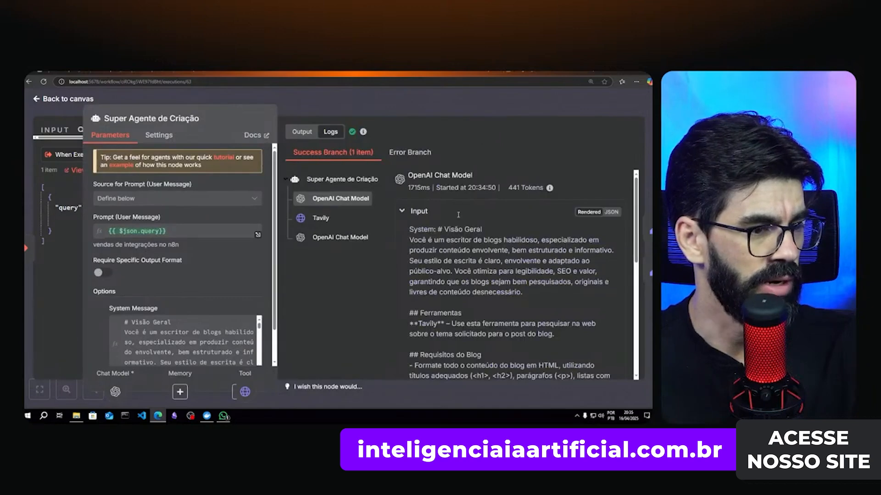
scroll(504, 275, "down", 3)
scroll(504, 275, "up", 3)
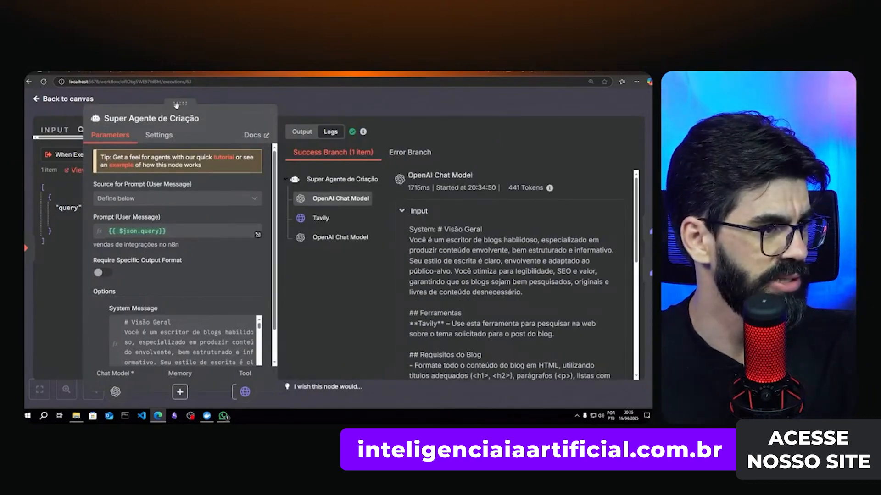
left_click_drag(175, 103, 209, 111)
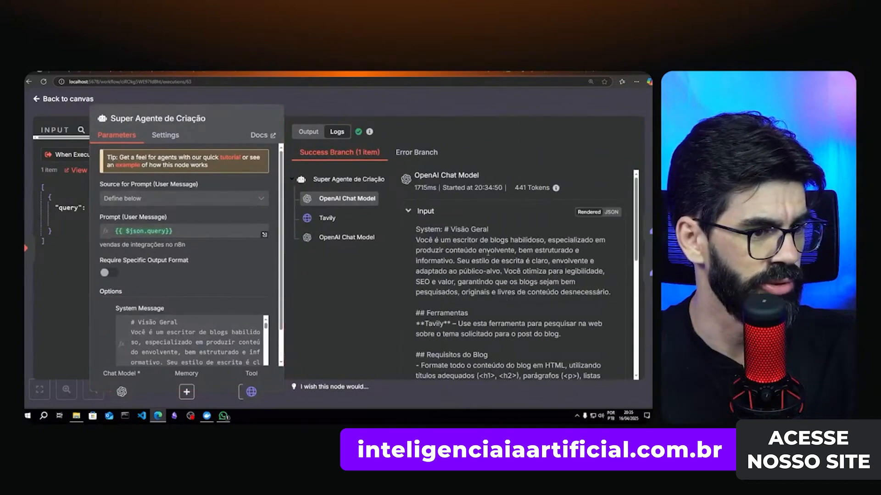
left_click(325, 217)
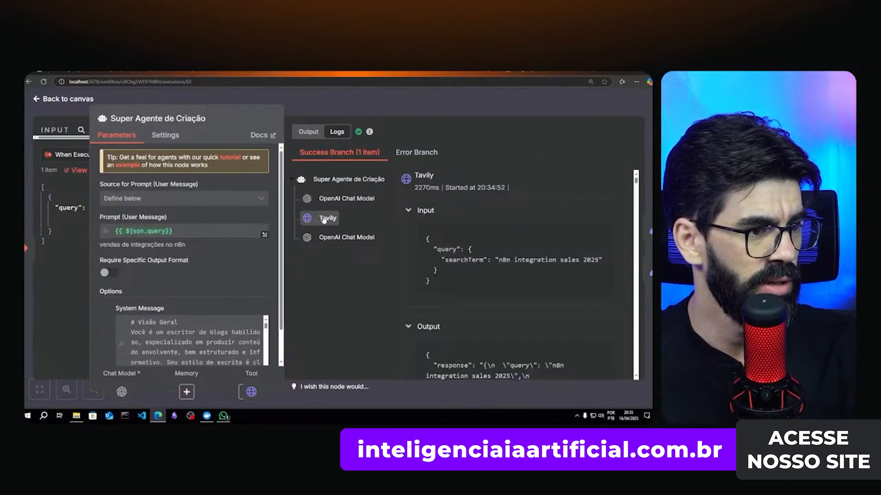
left_click_drag(521, 260, 574, 260)
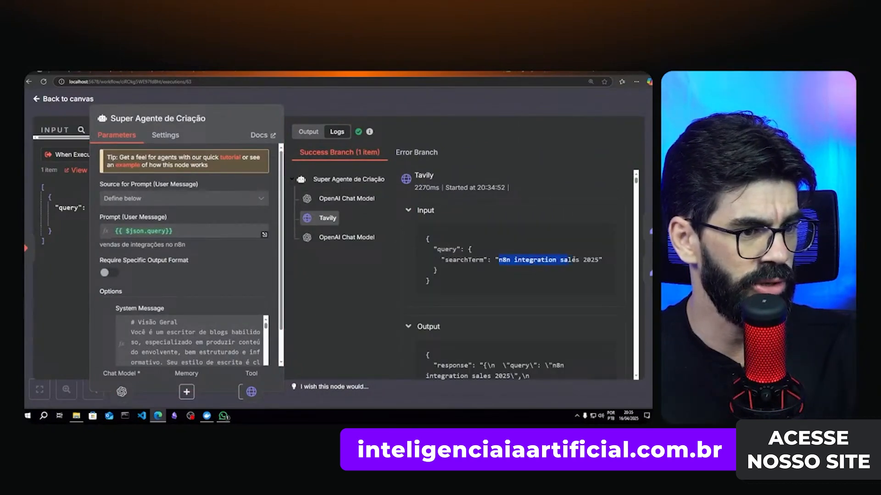
scroll(508, 286, "down", 2)
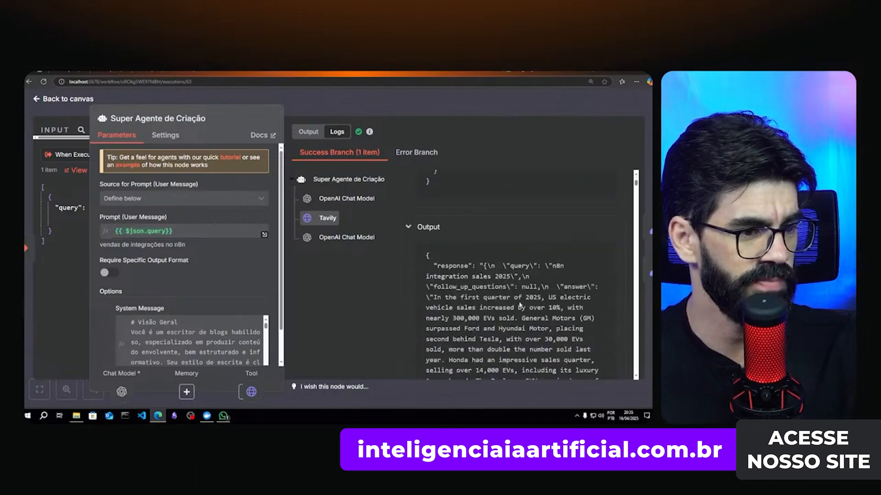
scroll(505, 299, "down", 3)
scroll(488, 255, "down", 8)
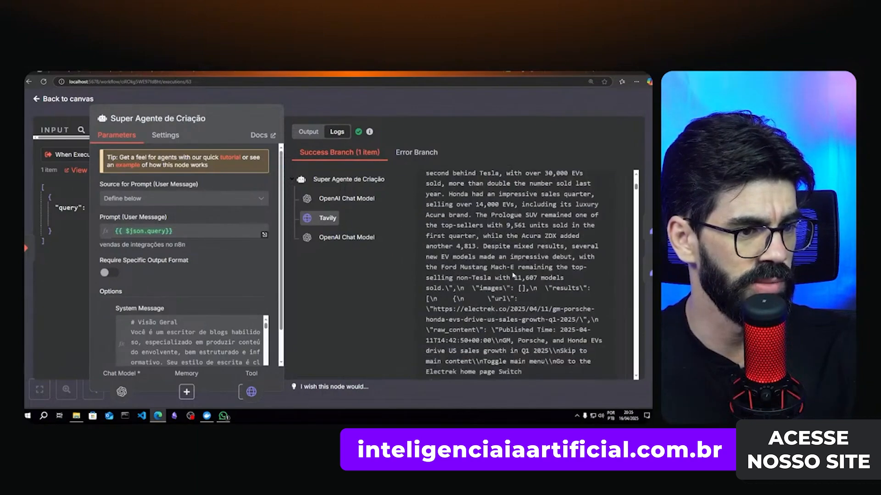
scroll(508, 276, "down", 5)
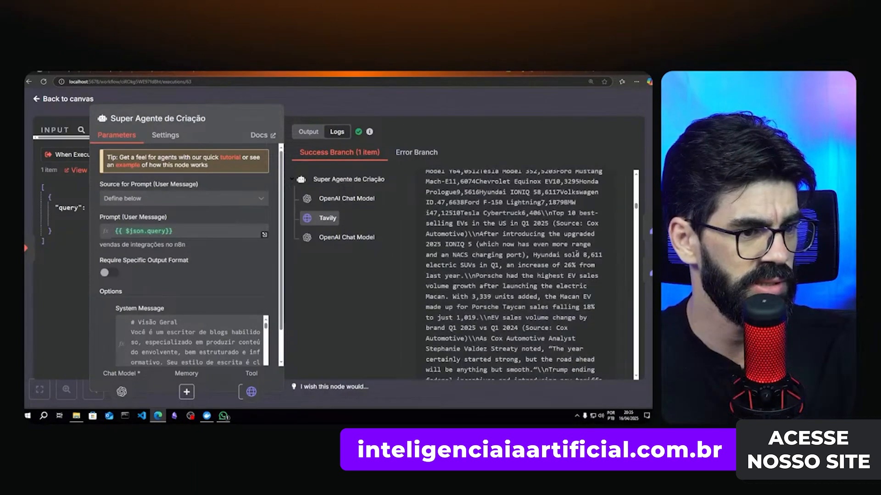
scroll(635, 206, "down", 15)
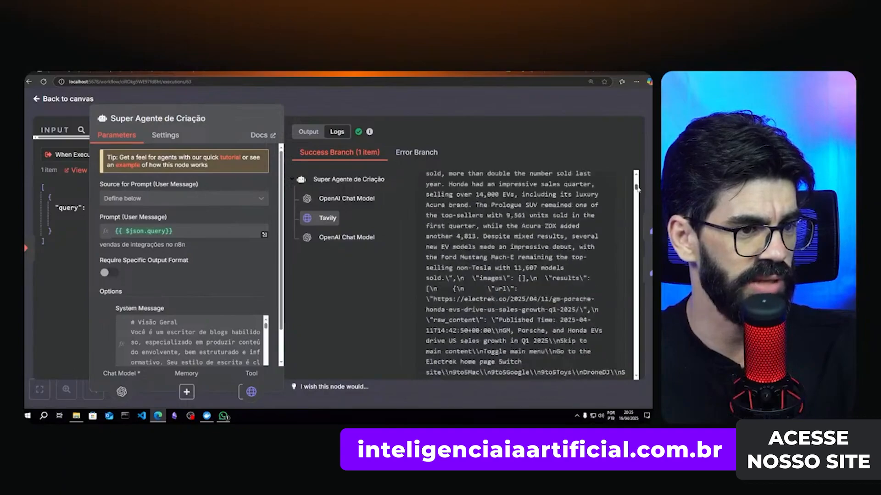
left_click_drag(636, 200, 630, 371)
- Read the second OpenAI Chat Model output reporting no direct n8n integration sales data
left_click(323, 235)
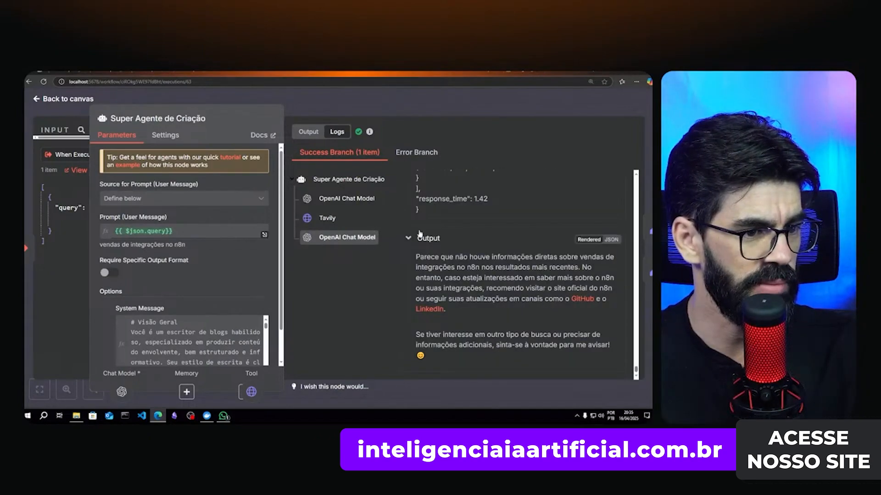
left_click_drag(438, 257, 543, 272)
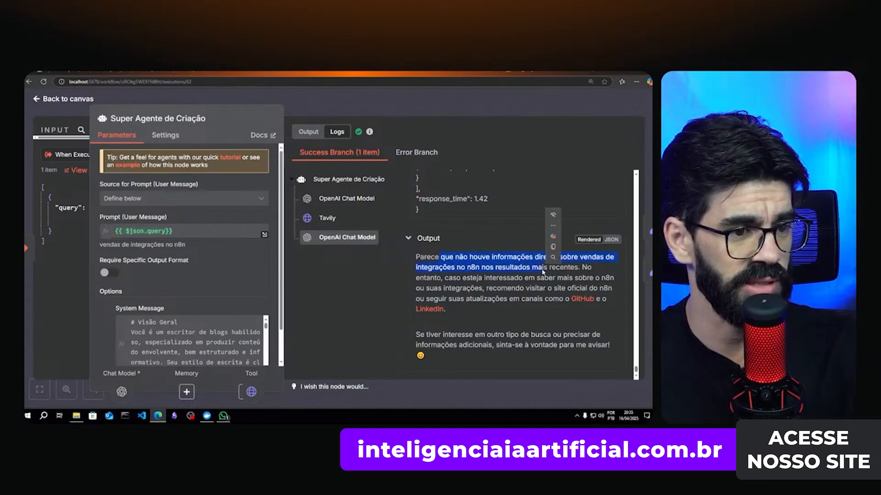
left_click(542, 270)
left_click_drag(443, 278, 579, 278)
left_click(476, 288)
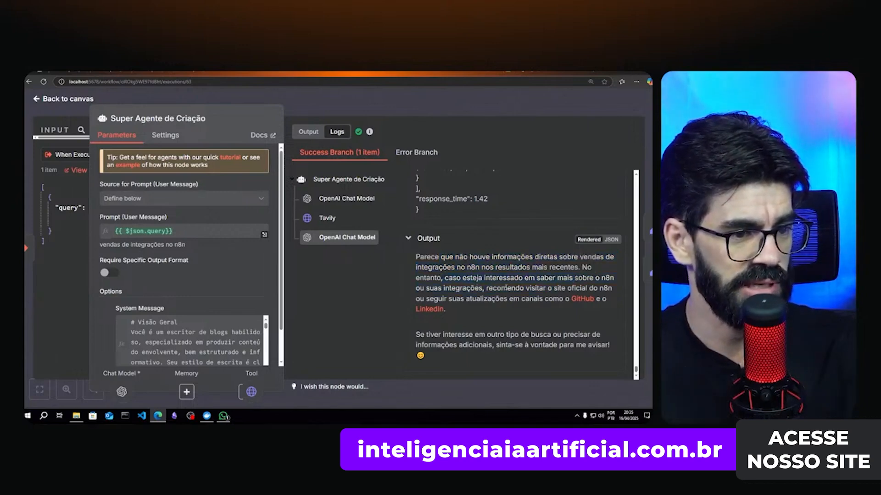
left_click_drag(506, 287, 597, 288)
left_click(547, 288)
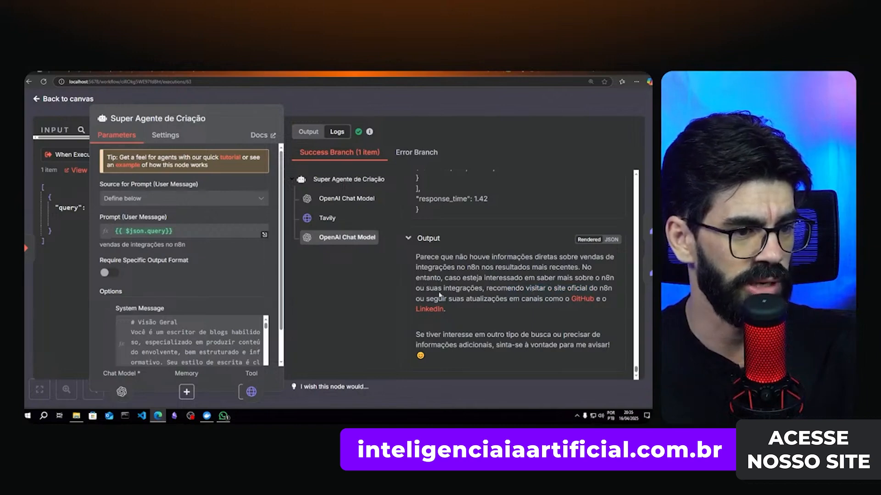
left_click_drag(455, 297, 542, 298)
left_click(544, 300)
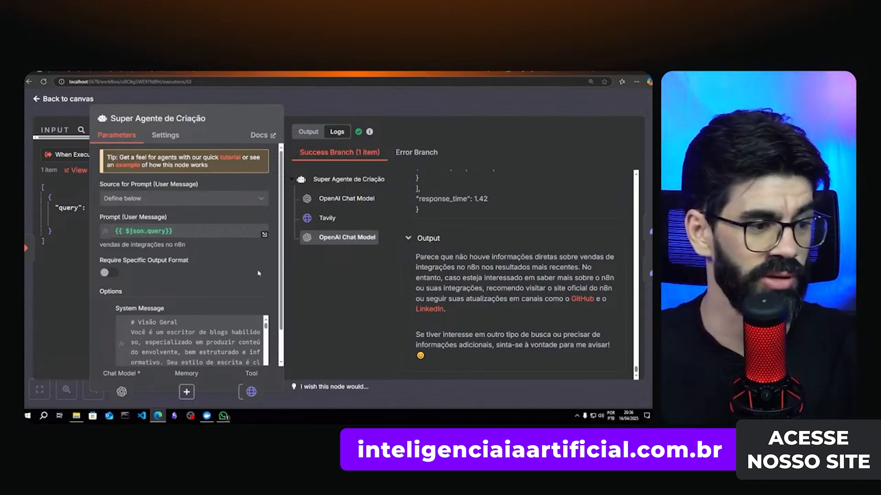
- Reply to the agent's 'rascunho' message: save it as a 'draft' and switch the content to SaaS
left_click(224, 417)
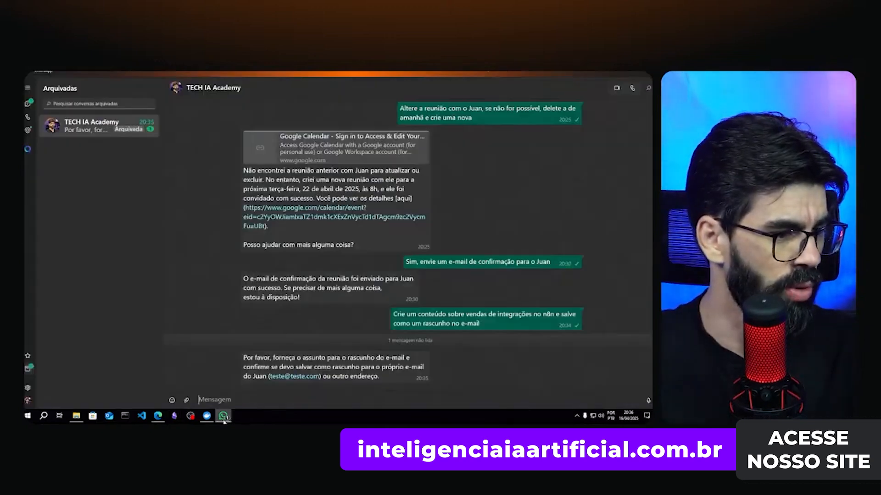
left_click_drag(246, 358, 341, 360)
left_click(370, 372)
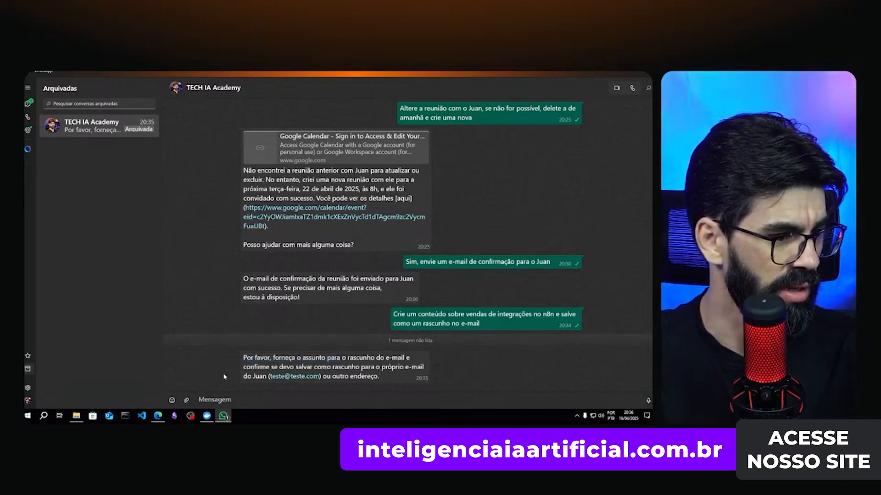
double_click(335, 368)
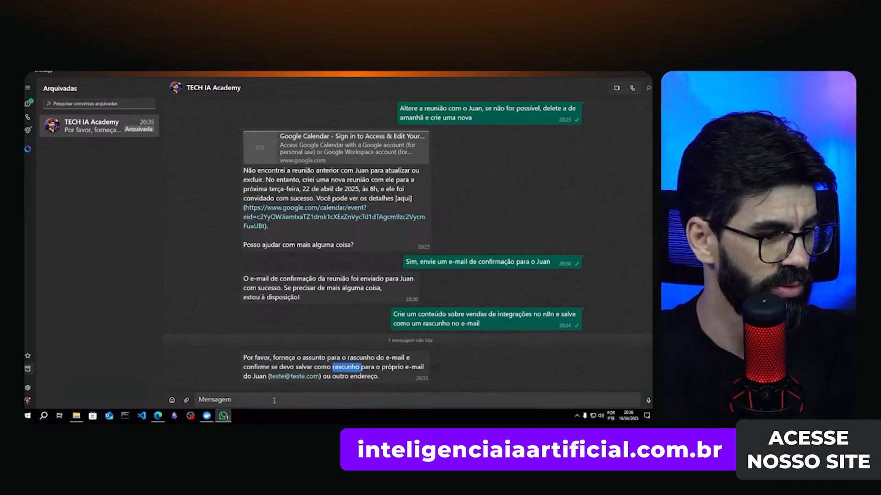
left_click(274, 401)
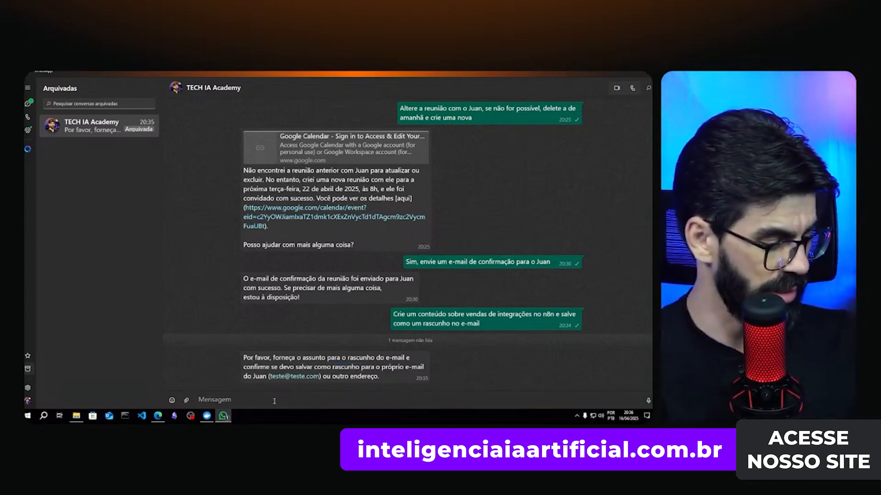
type("Não eu ")
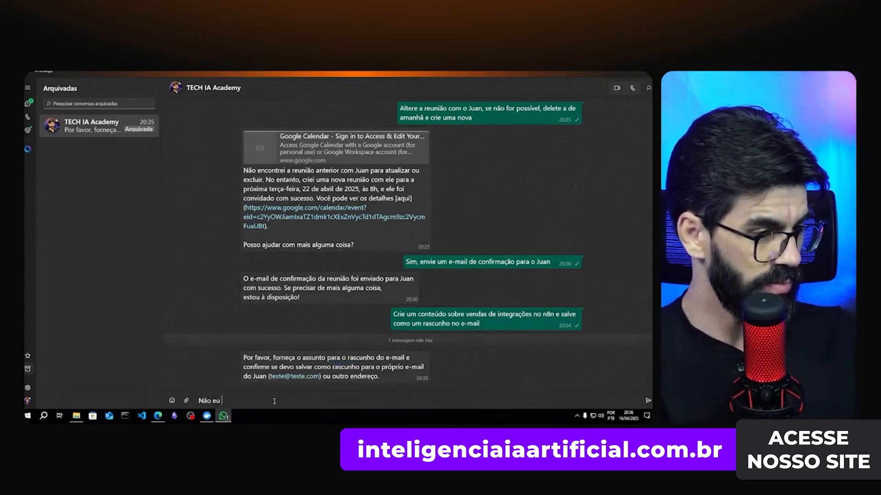
type("quero que voc")
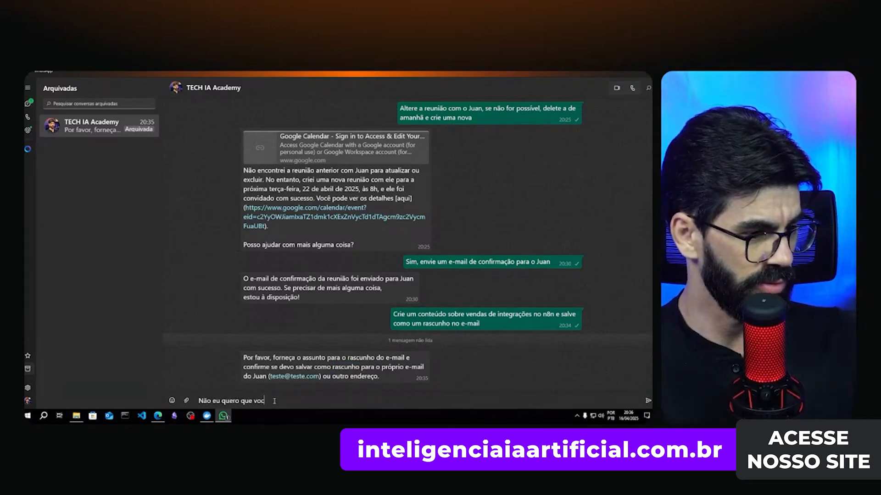
type("ê salve")
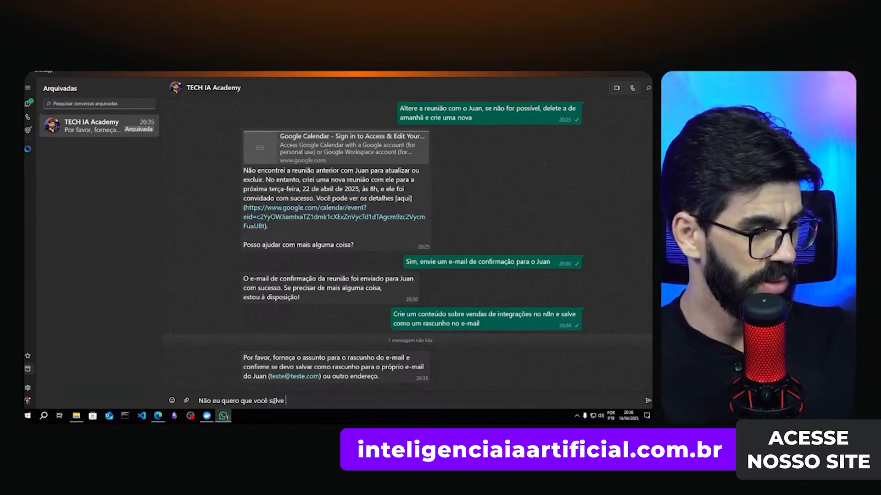
type(" como um \"draft\" e")
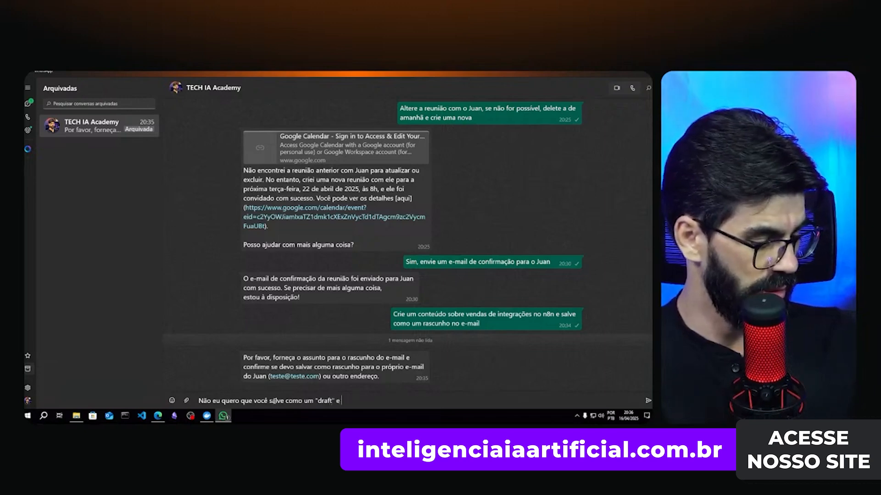
type(" mude o conte")
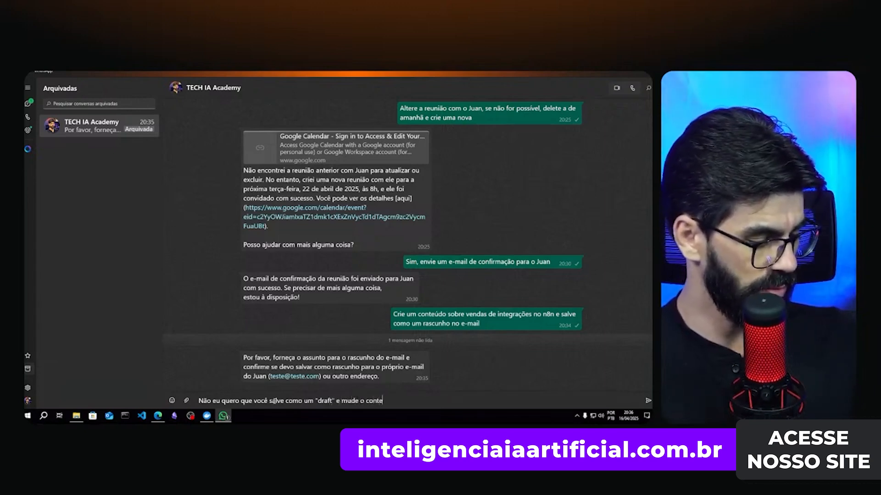
type("údo sobre")
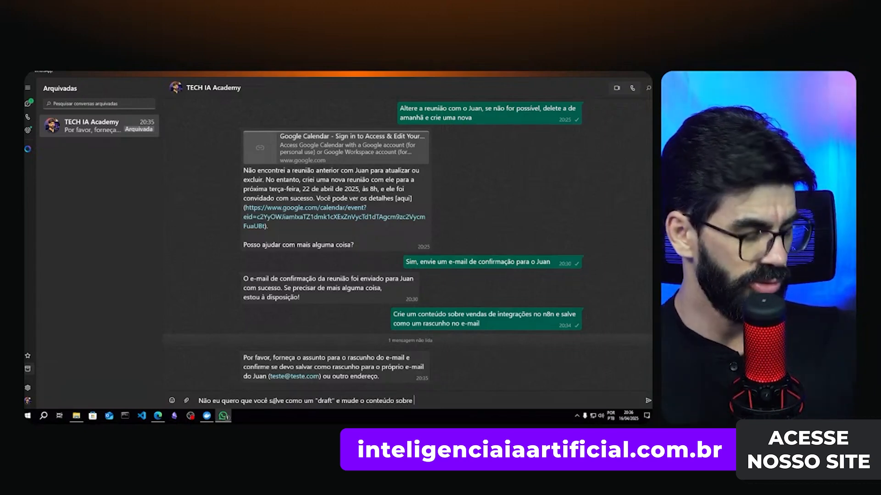
key("BackSpace")
key("BackSpace")
key("BackSpace")
key("BackSpace")
key("BackSpace")
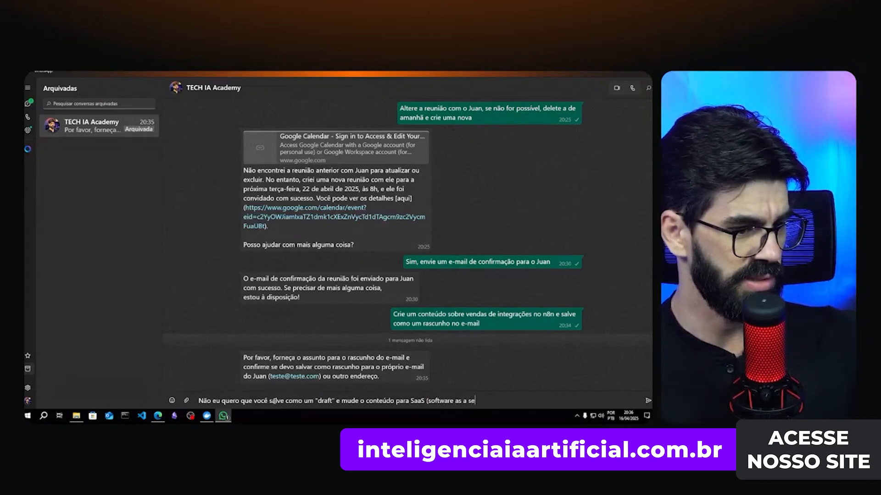
type("rvic")
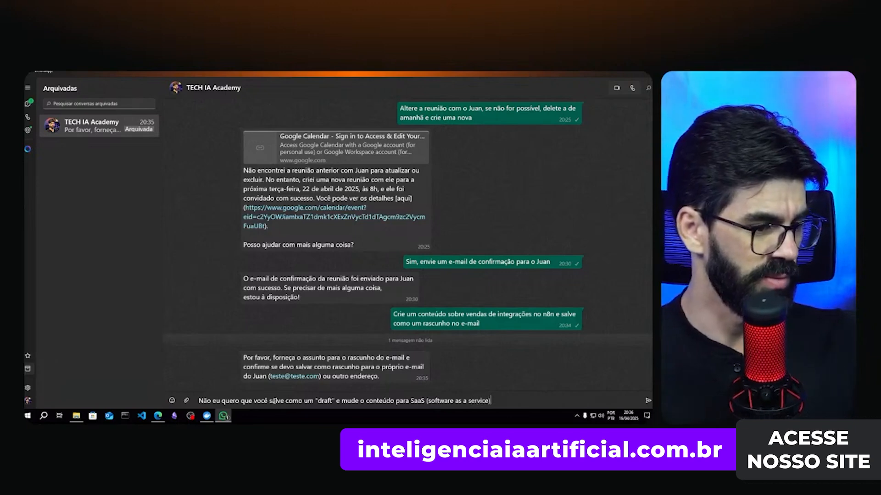
type("e)")
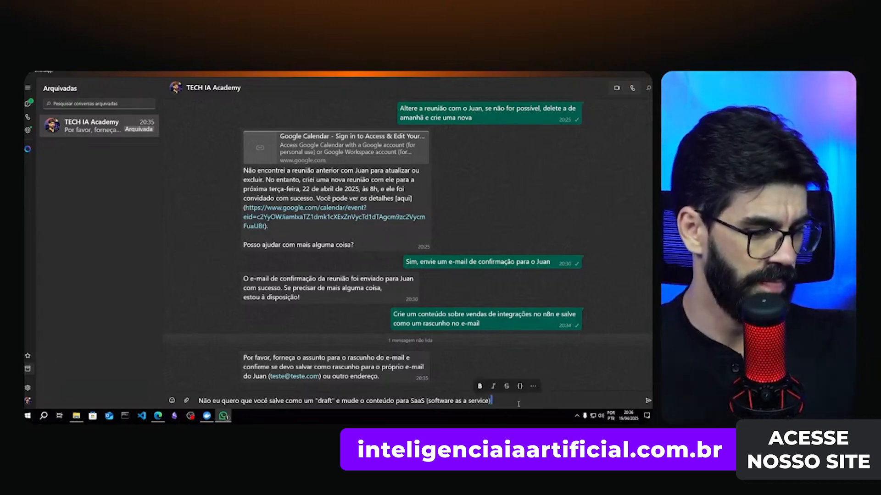
key("Return")
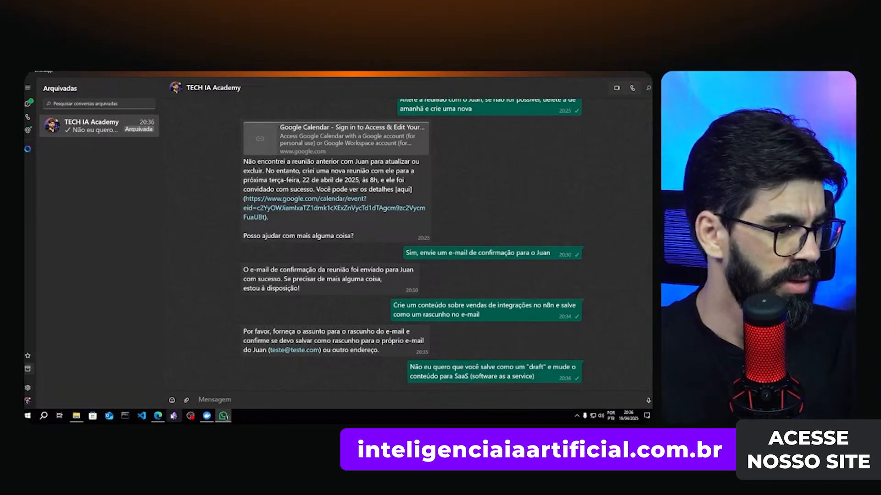
- Refresh the Super Agente de Criação executions and open the newest 20:36:51 run
left_click(157, 416)
left_click(108, 73)
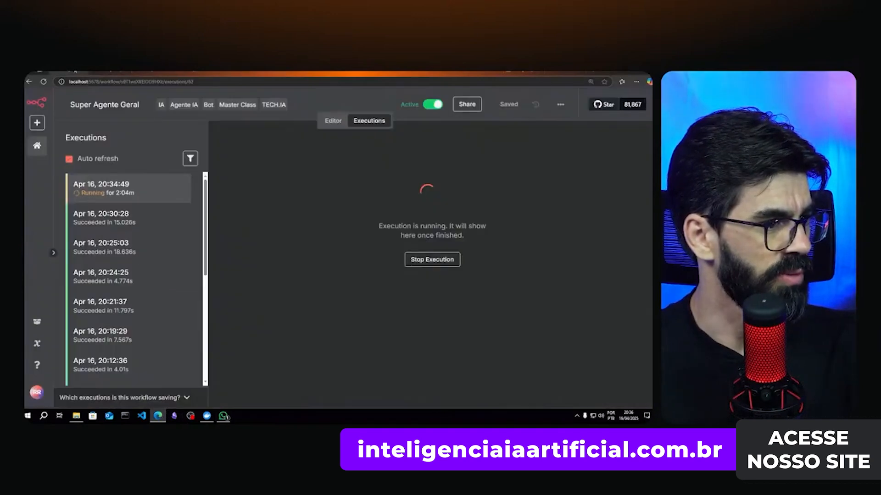
left_click(121, 216)
left_click(124, 192)
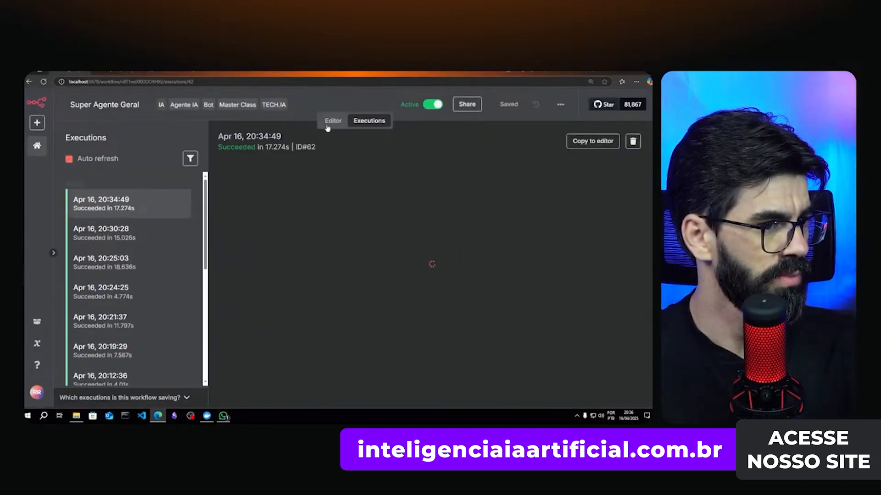
left_click(105, 189)
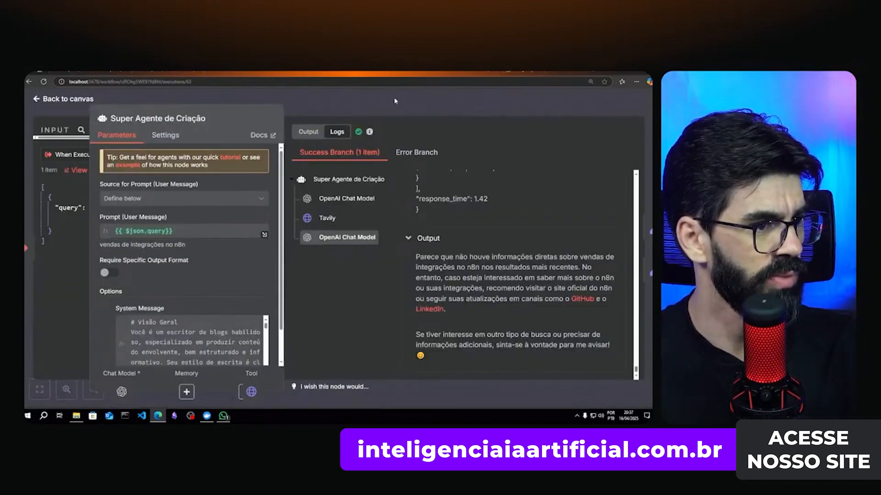
key("Escape")
left_click(338, 124)
left_click(369, 121)
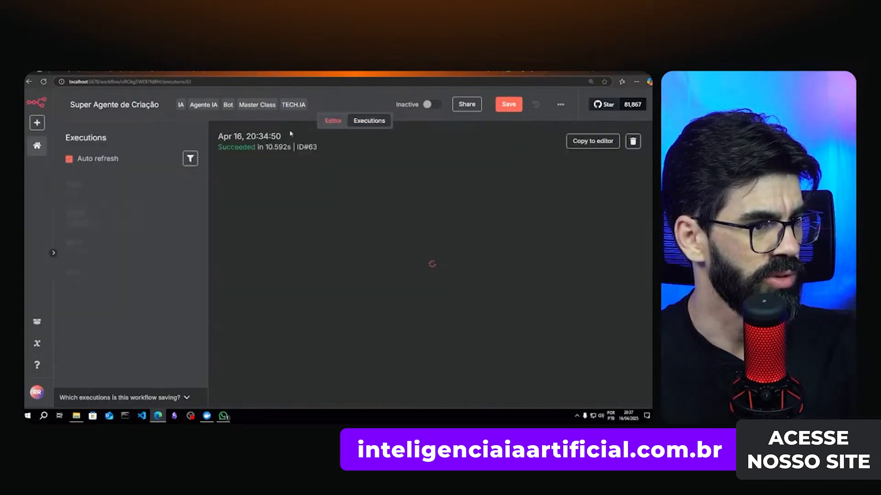
left_click(121, 194)
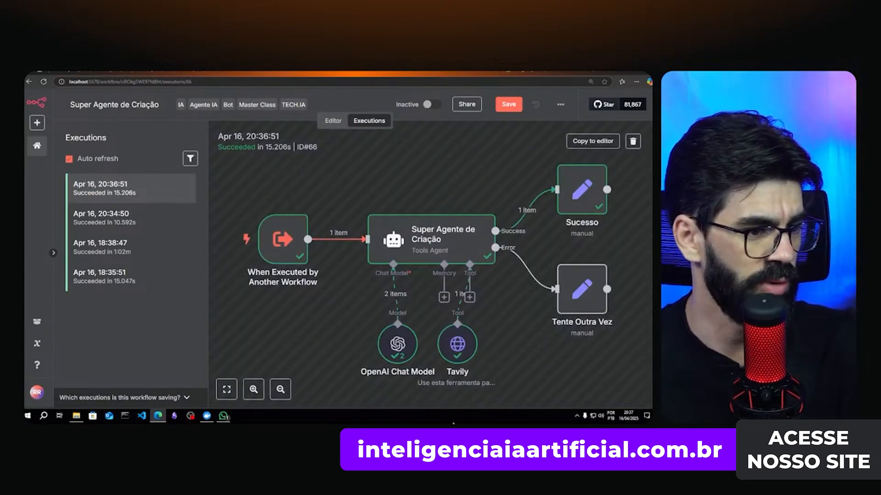
- Inspect the Tavily node's JSON to confirm the 'vendas de SaaS no n8n' search query
double_click(457, 344)
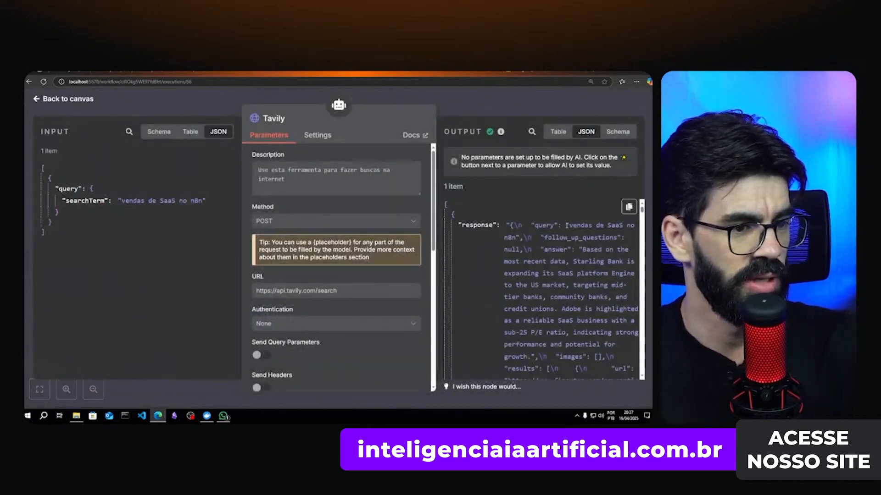
left_click_drag(568, 225, 522, 236)
left_click(576, 257)
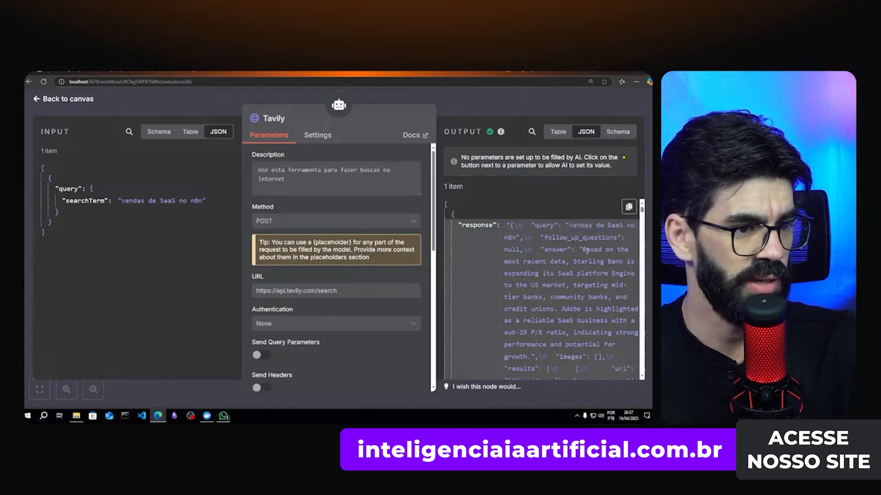
scroll(587, 250, "down", 10)
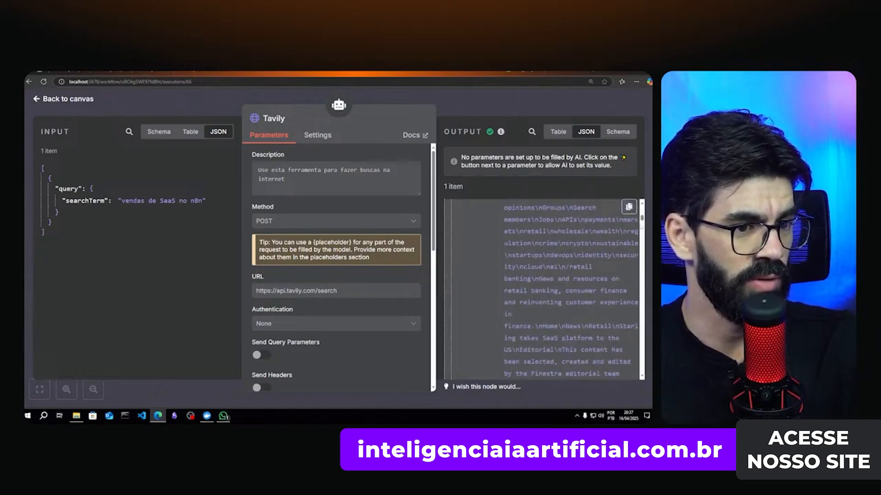
left_click_drag(642, 219, 632, 388)
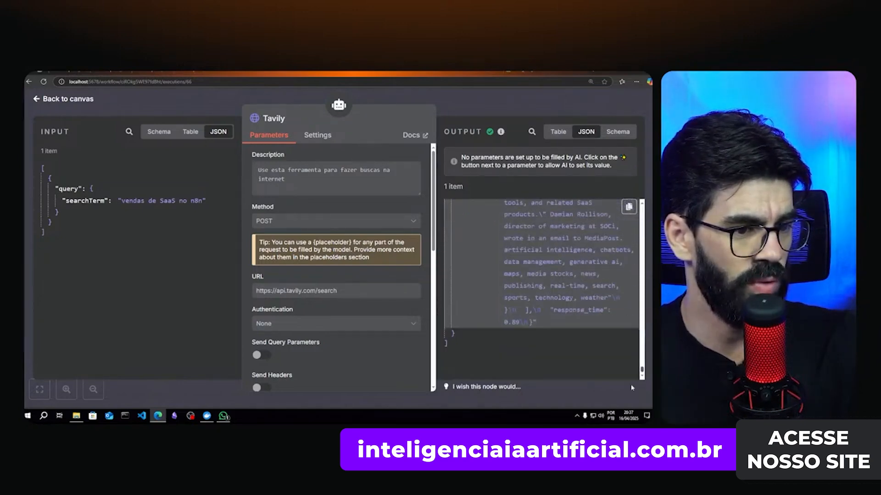
left_click(498, 103)
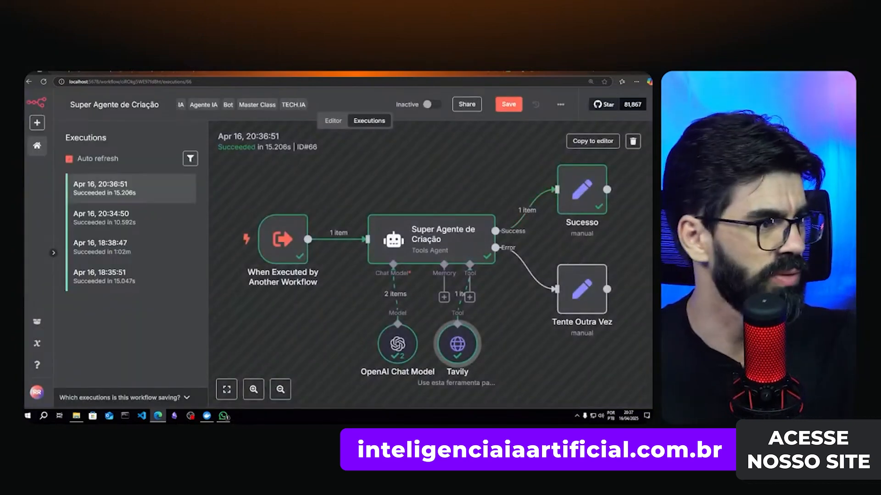
- Open the Super Agente Geral Byte agent's logs and view the first Cérebro step's system message
left_click(92, 106)
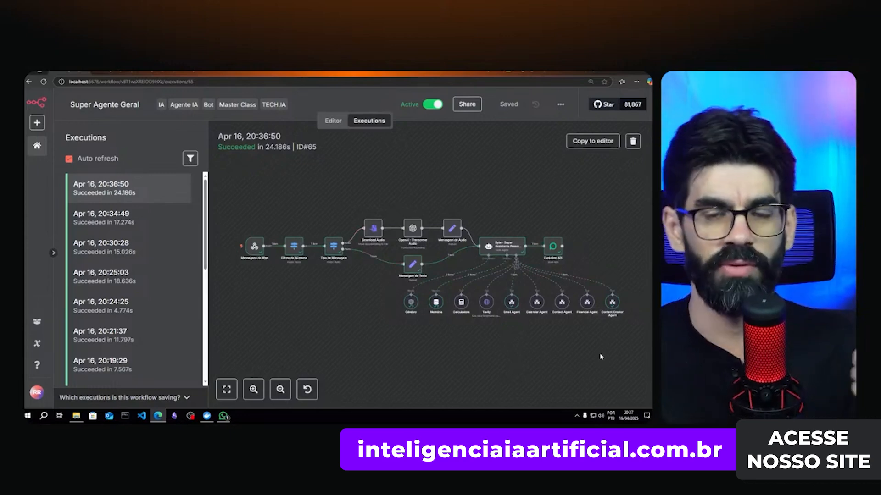
double_click(510, 247)
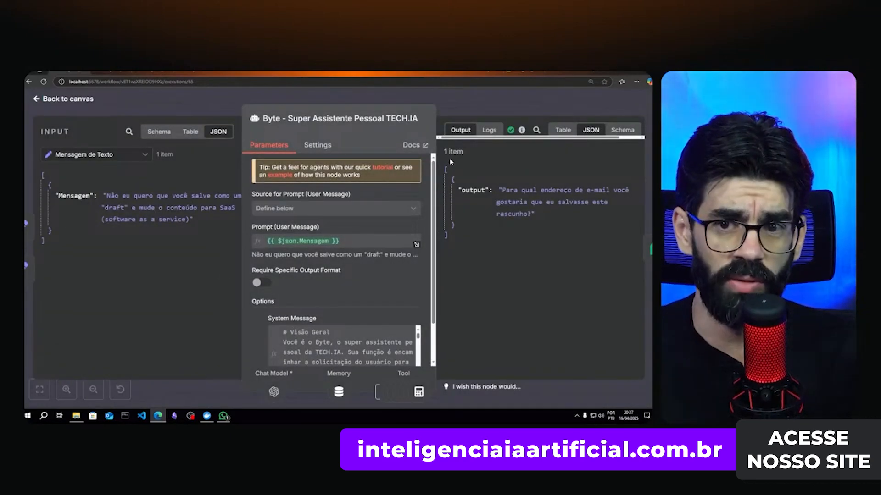
left_click(489, 130)
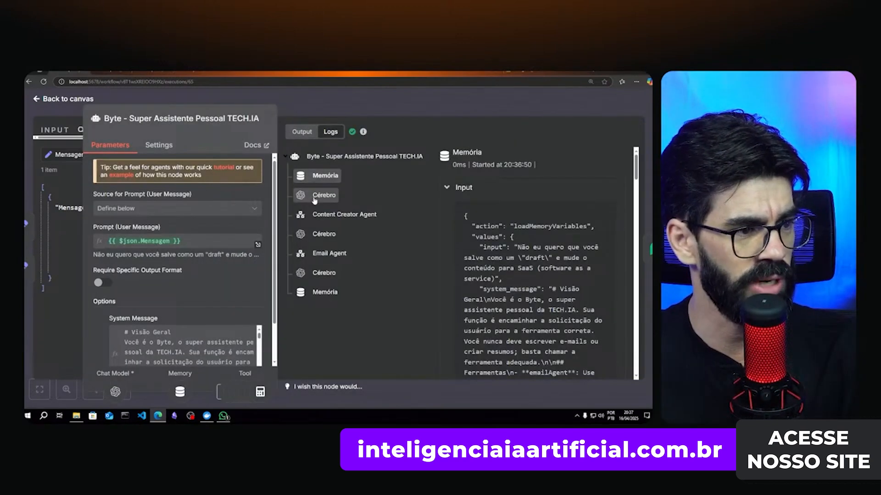
left_click(316, 197)
left_click(316, 179)
left_click(317, 197)
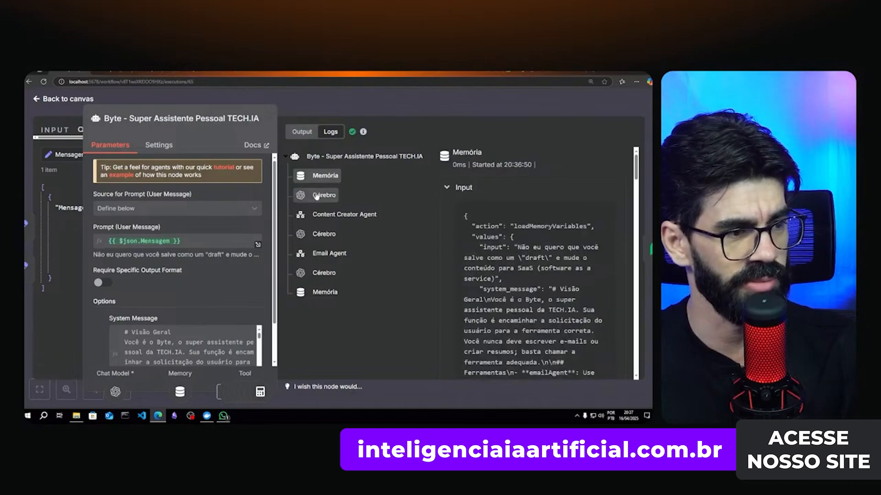
- Review the Content Creator Agent's query and HTML output, then the second Cérebro prompt
left_click(341, 215)
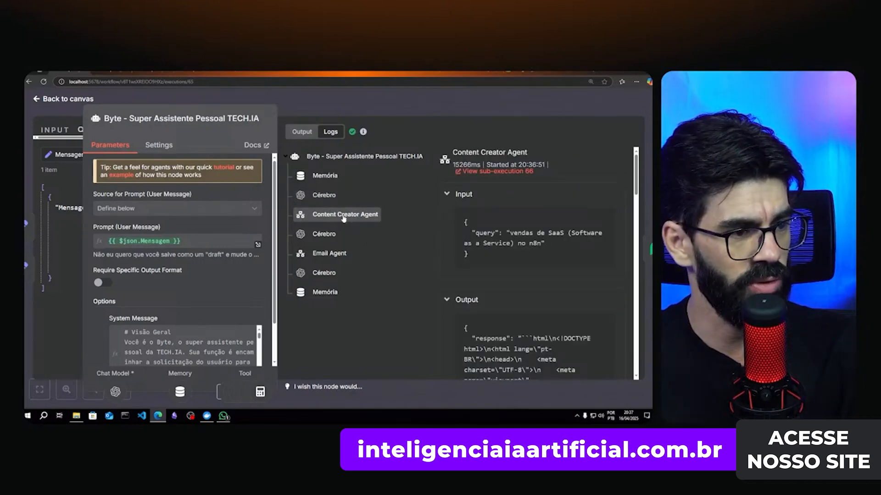
scroll(549, 279, "down", 3)
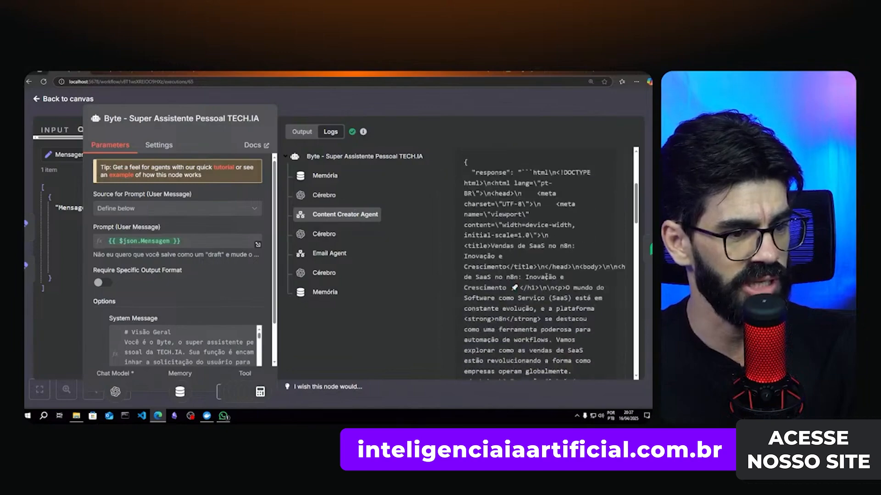
left_click_drag(637, 213, 624, 365)
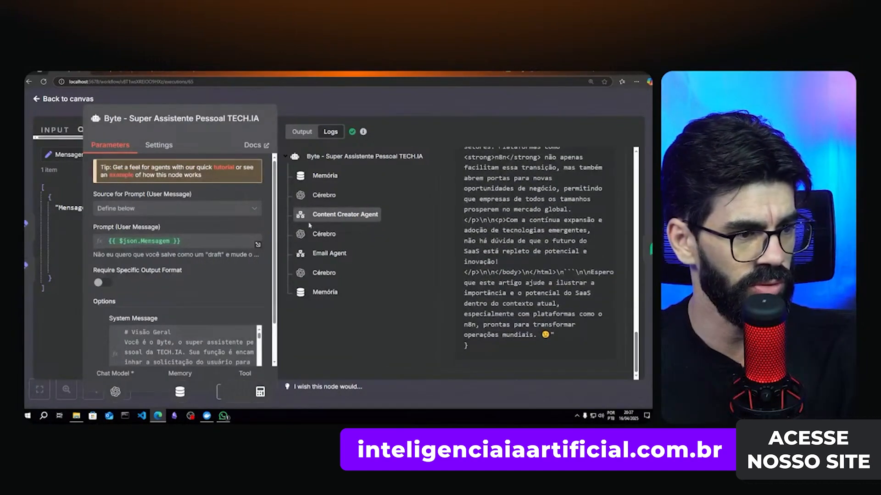
left_click(317, 234)
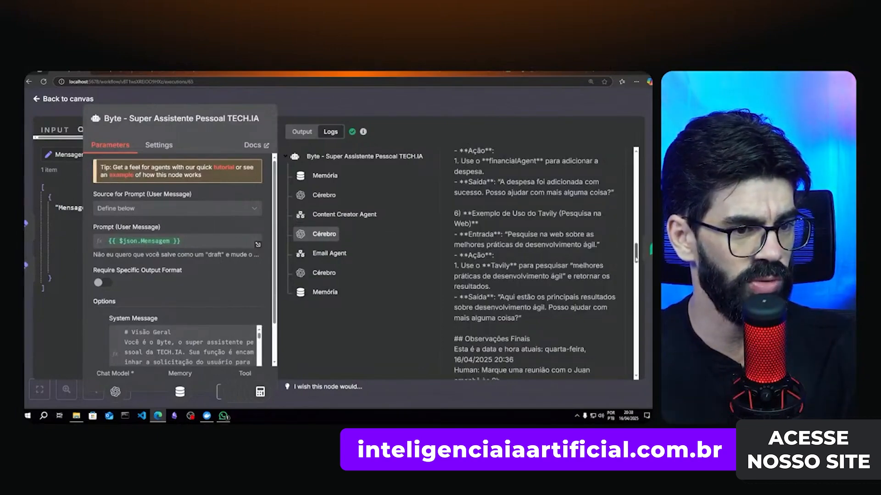
left_click_drag(635, 257, 626, 288)
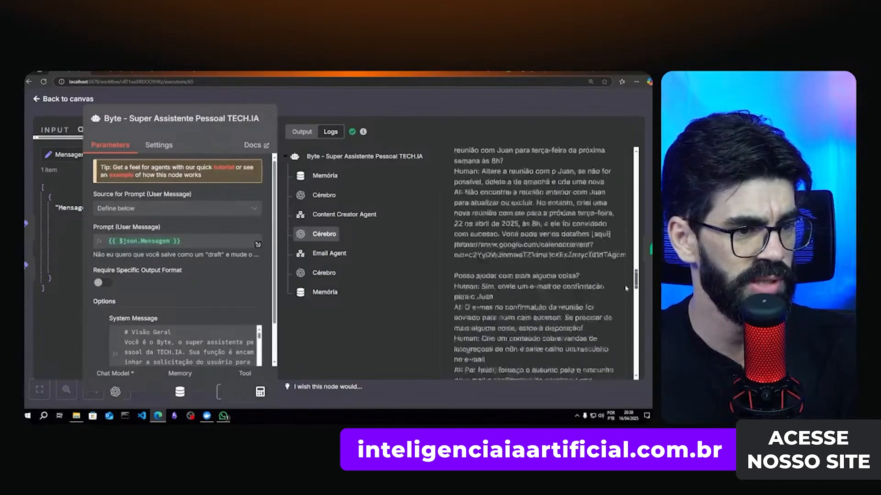
scroll(626, 288, "down", 10)
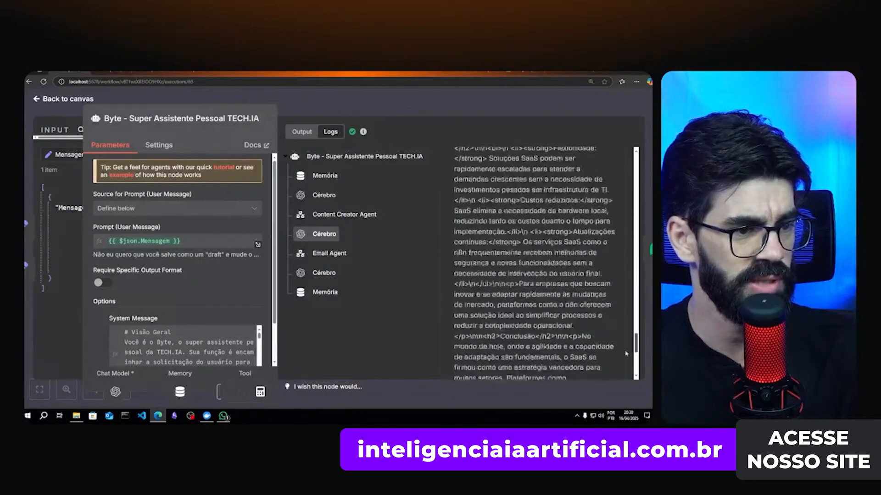
- Review the Email Agent step and the final output asking which e-mail should receive the draft
left_click(315, 256)
scroll(491, 233, "up", 15)
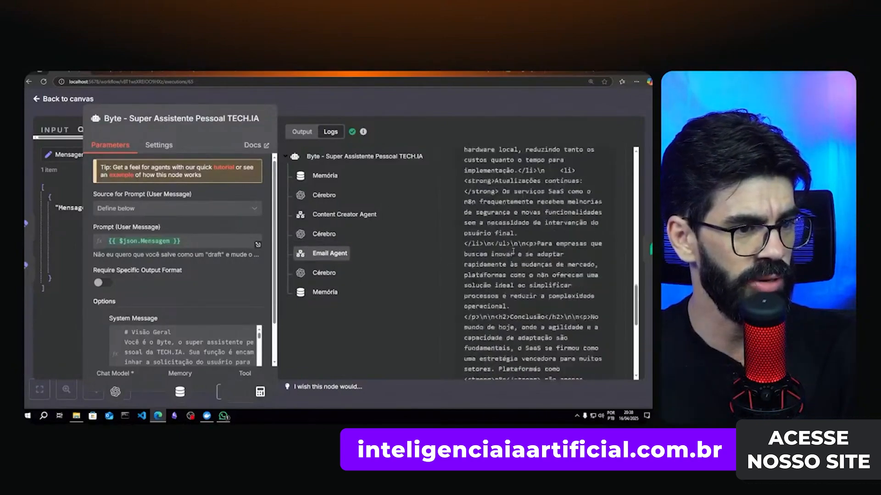
scroll(491, 234, "up", 10)
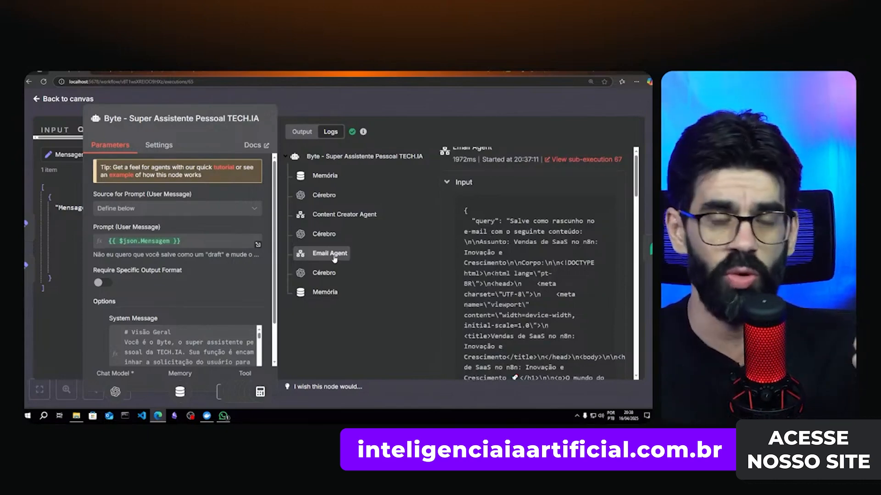
left_click(325, 275)
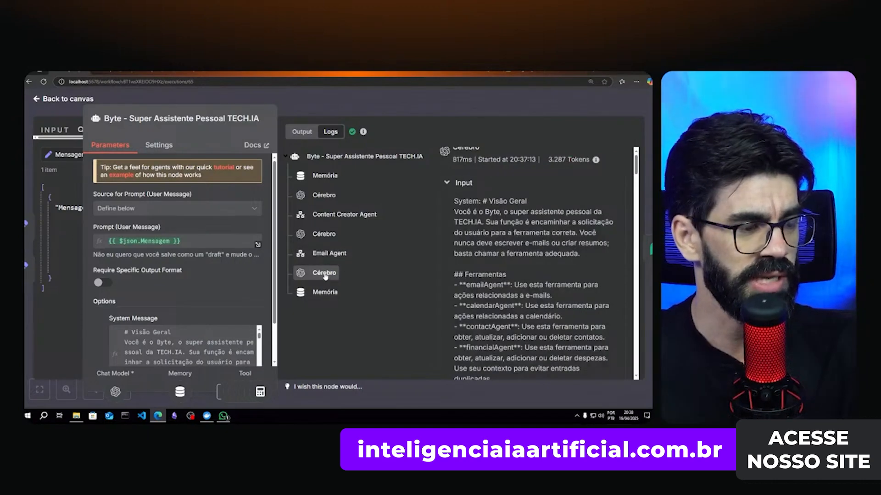
scroll(598, 253, "down", 3)
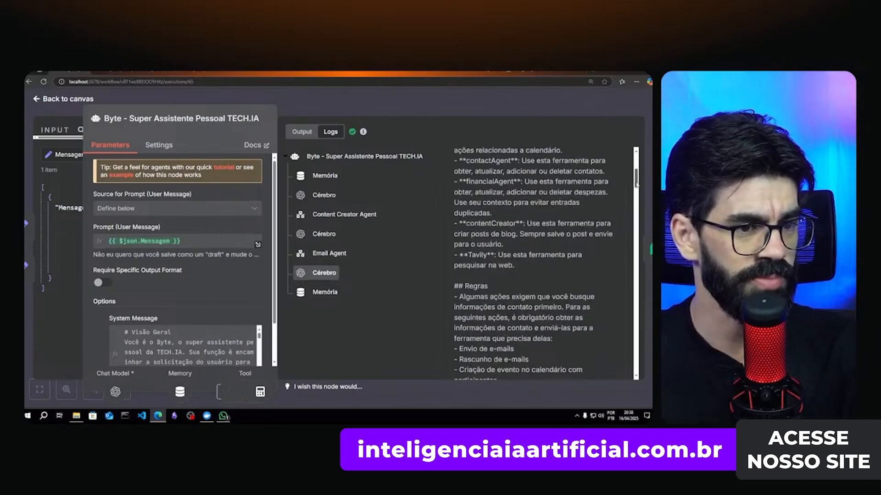
left_click_drag(634, 185, 635, 365)
left_click_drag(459, 342, 504, 345)
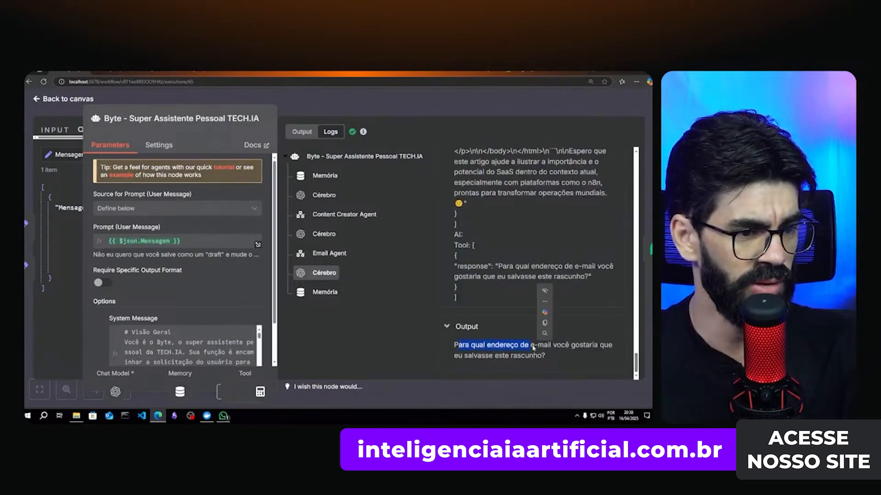
left_click(472, 353)
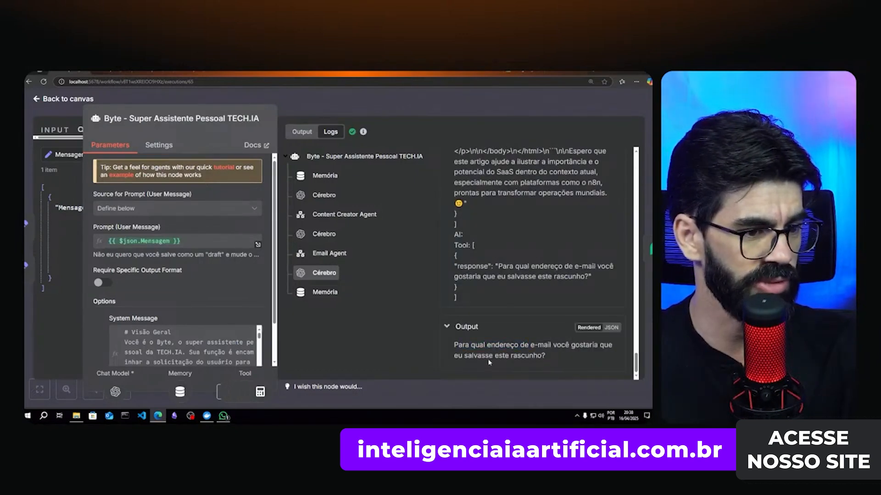
left_click(224, 416)
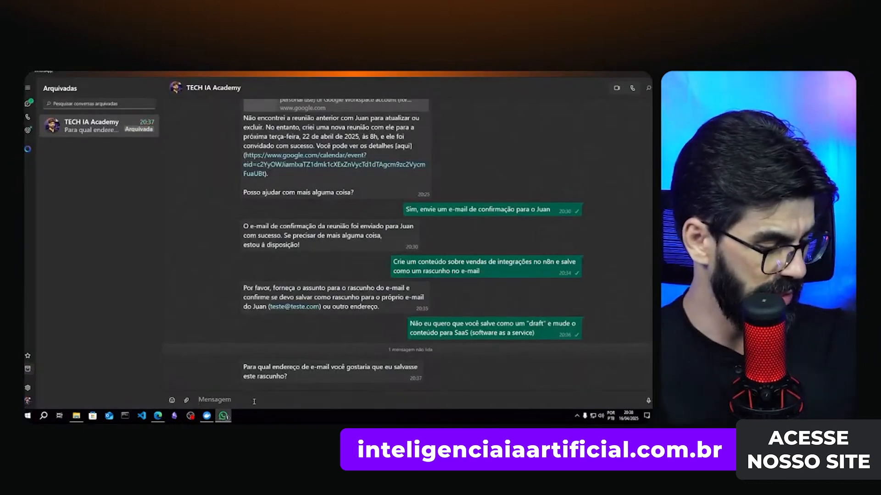
- Reply on WhatsApp with the e-mail address for the draft, then return to n8n's executions
type("robso")
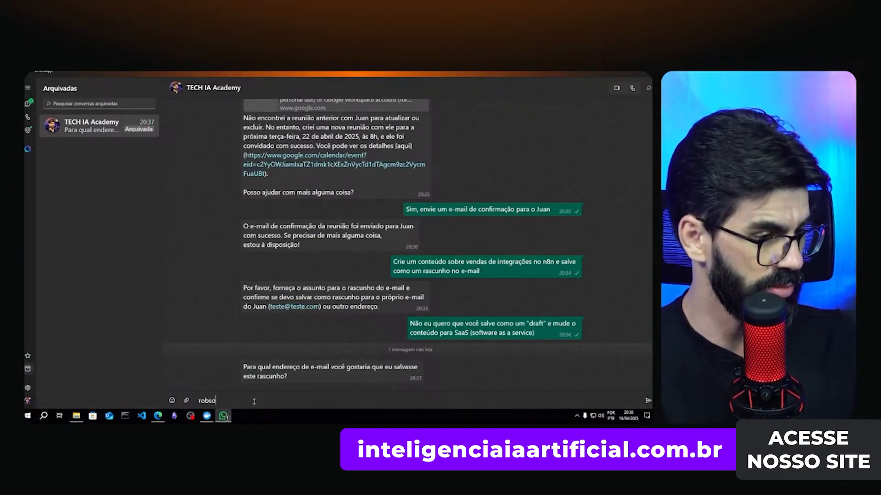
type("n")
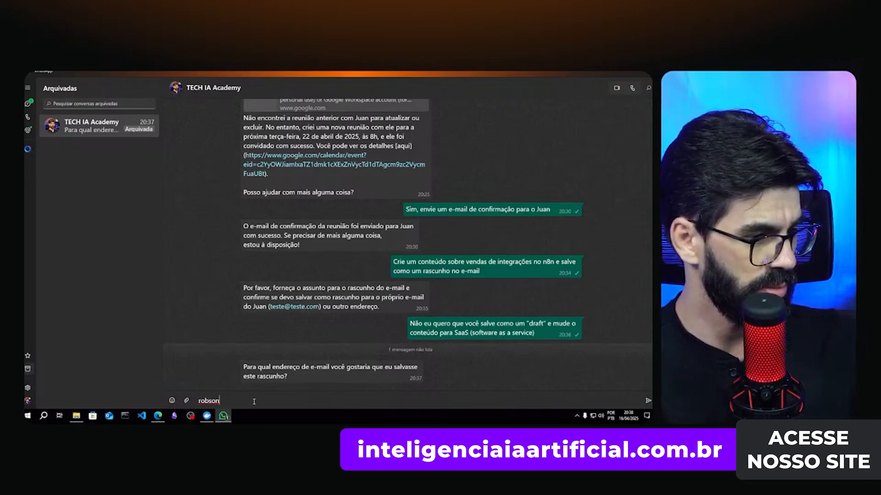
key("ctrl+a")
key("BackSpace")
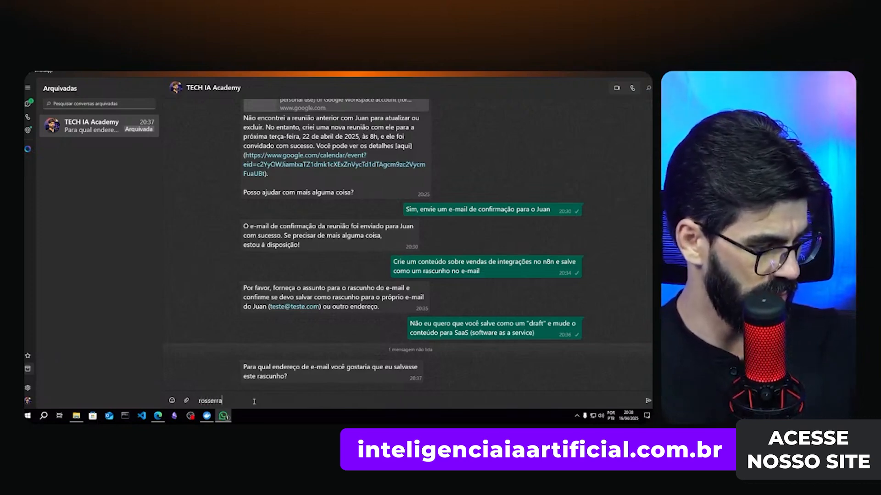
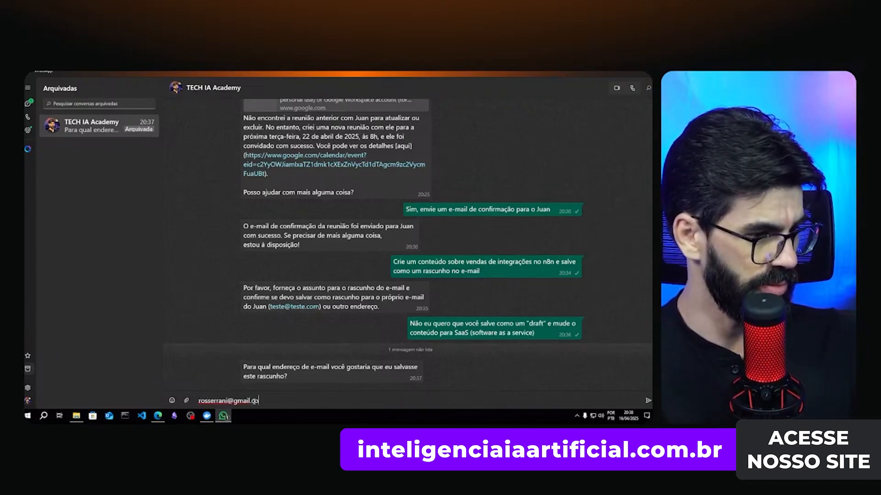
key("Return")
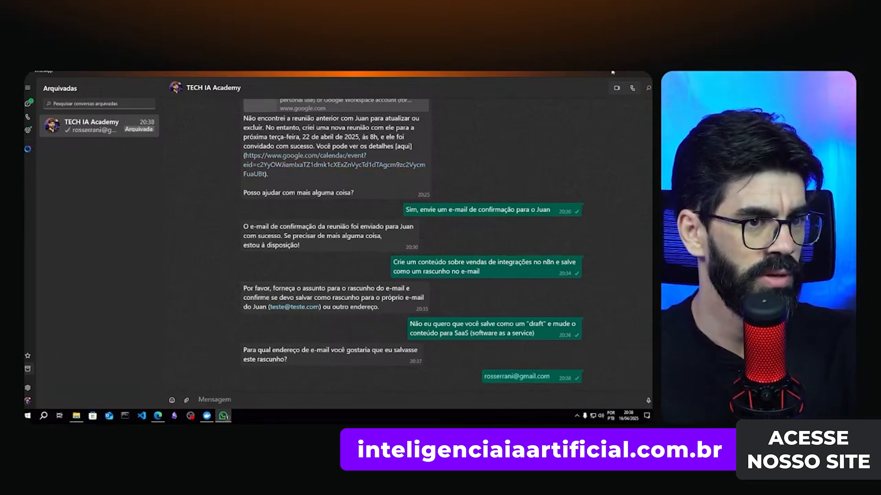
left_click(612, 72)
key("Escape")
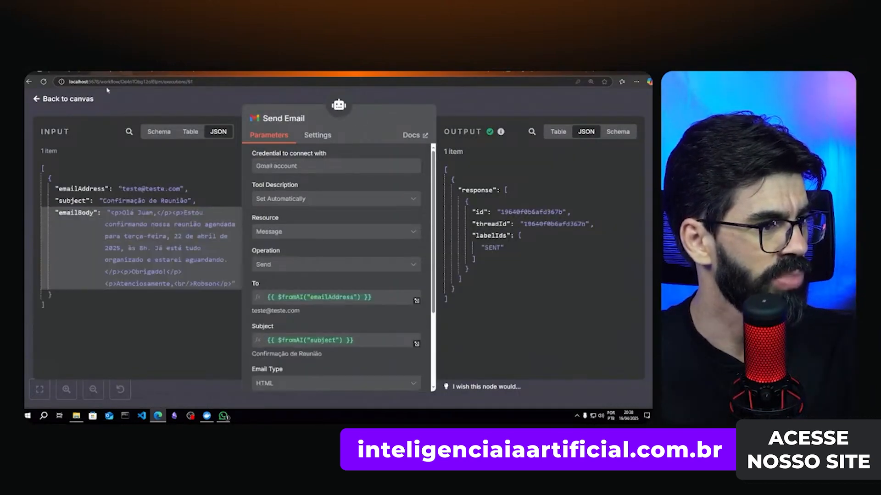
- Check the Super Agente de Email's 20:30:37 and 20:35:03 runs and their node details
left_click(257, 105)
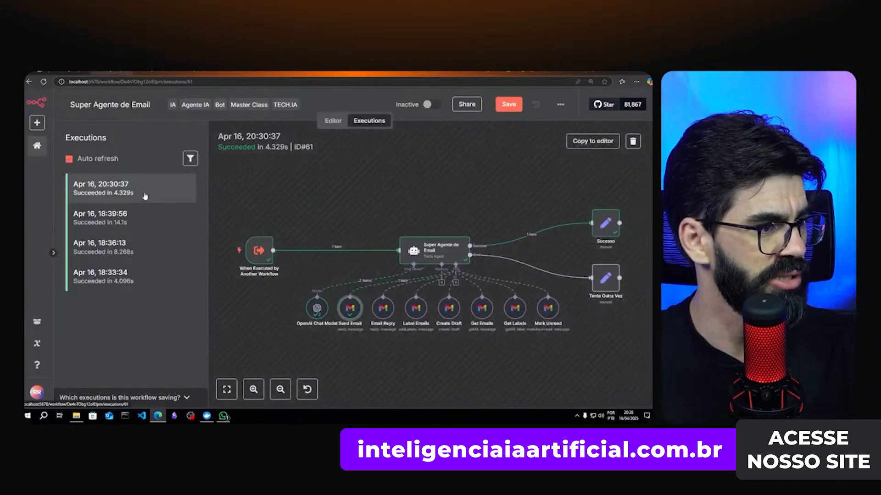
left_click(124, 195)
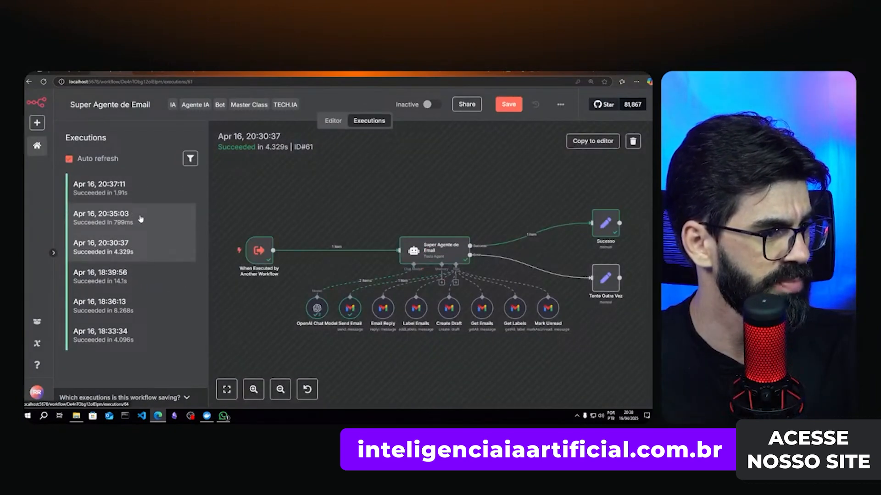
left_click(140, 219)
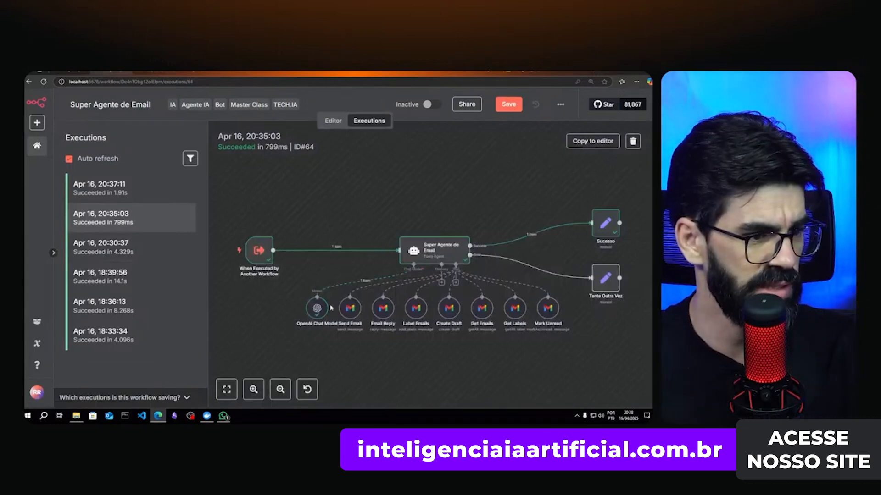
double_click(430, 256)
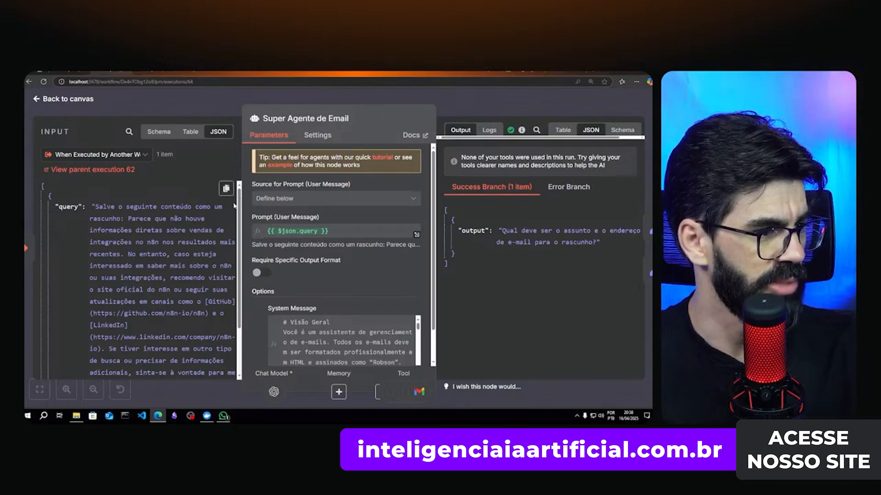
scroll(183, 302, "down", 3)
scroll(158, 250, "up", 3)
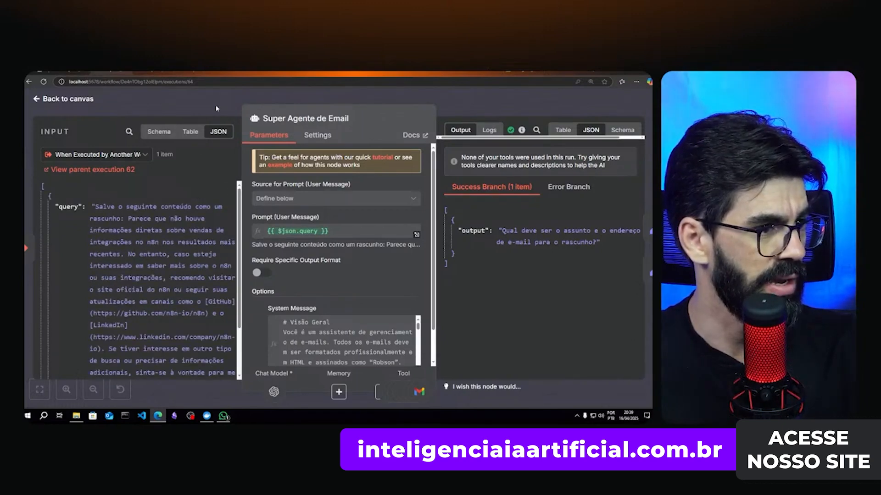
key("Escape")
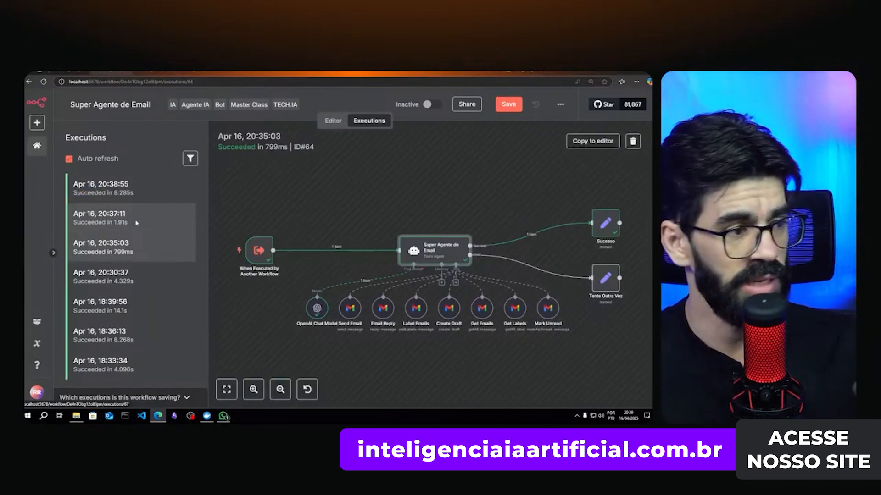
- Read the draft-saving query in the 20:37:11 run's input, then load the 20:38:55 execution
left_click(135, 220)
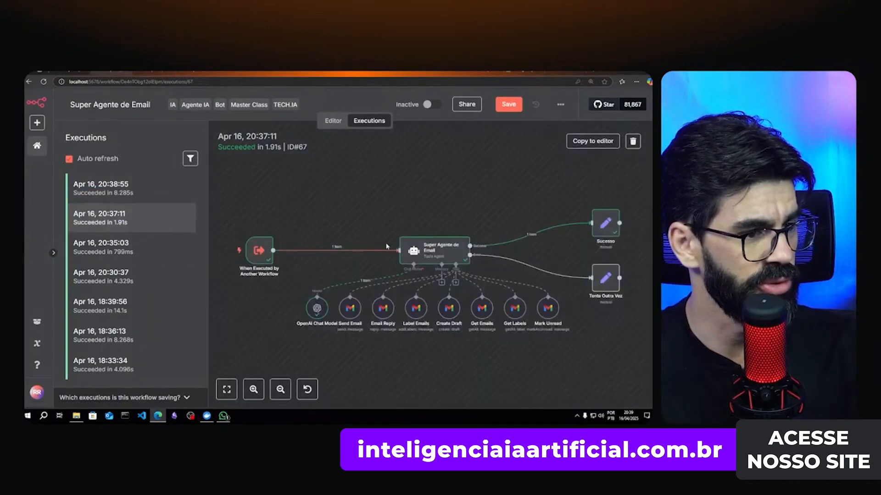
double_click(426, 255)
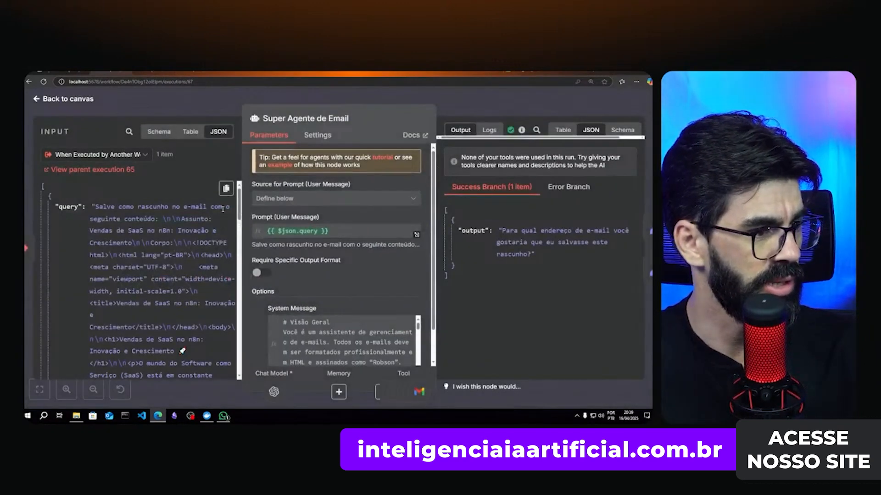
left_click_drag(238, 207, 251, 207)
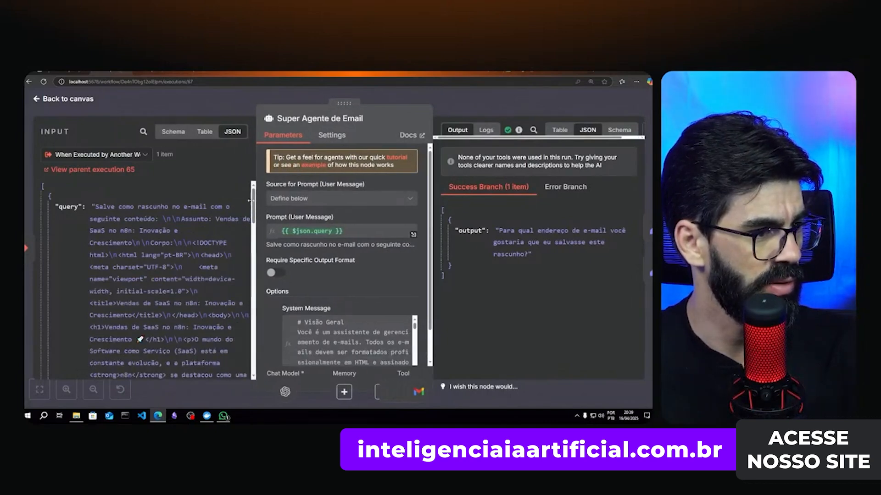
scroll(221, 266, "down", 15)
scroll(221, 265, "down", 3)
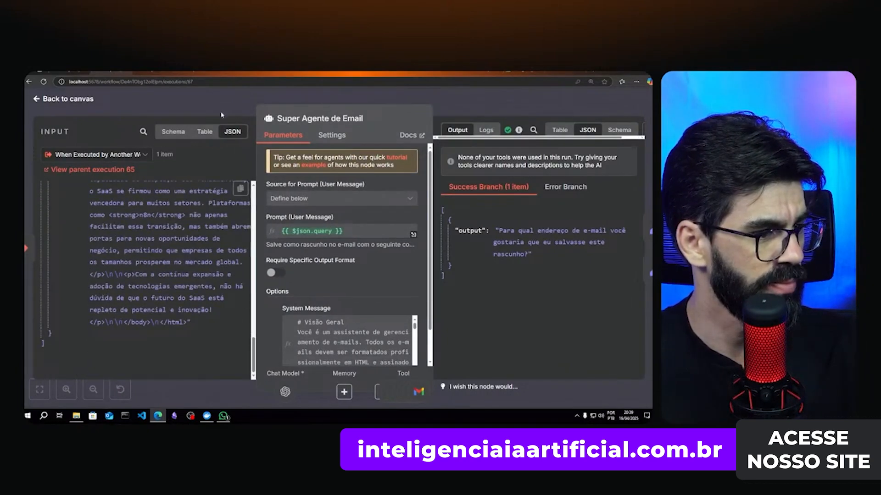
key("Escape")
left_click(123, 187)
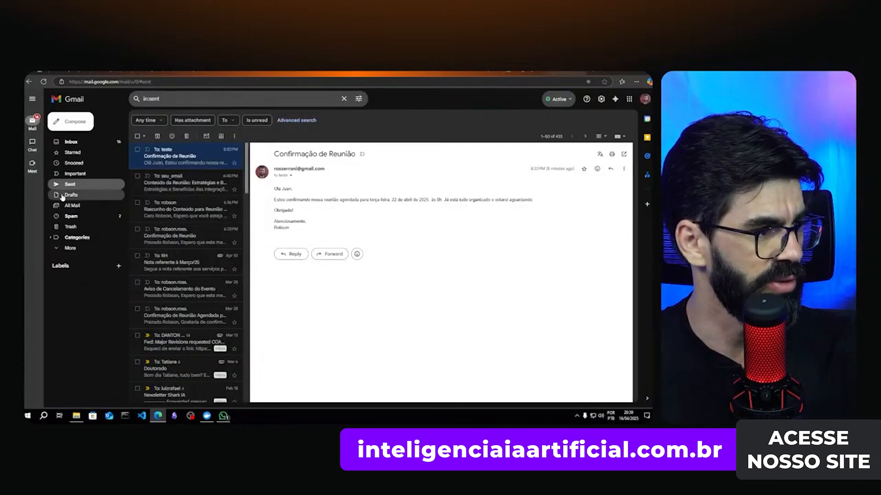
- Open the 'Vendas de Integrações de SaaS no n8n' draft from the refreshed Gmail Drafts folder
left_click(73, 196)
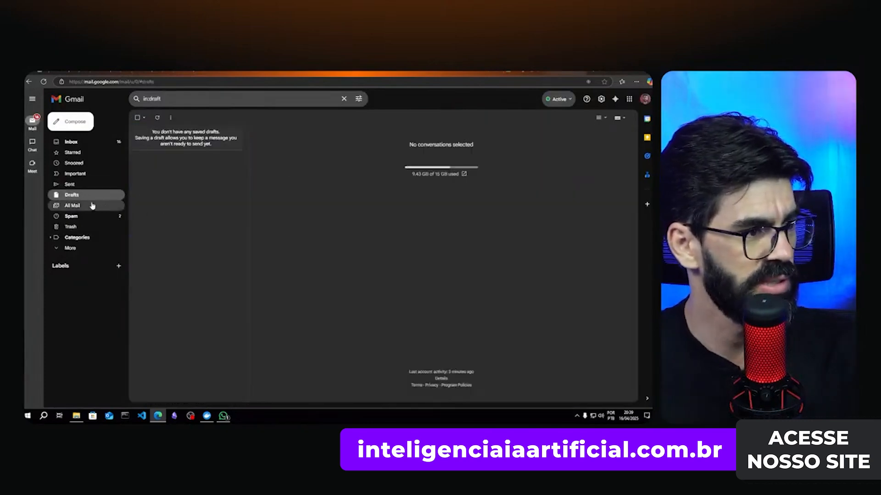
left_click(44, 82)
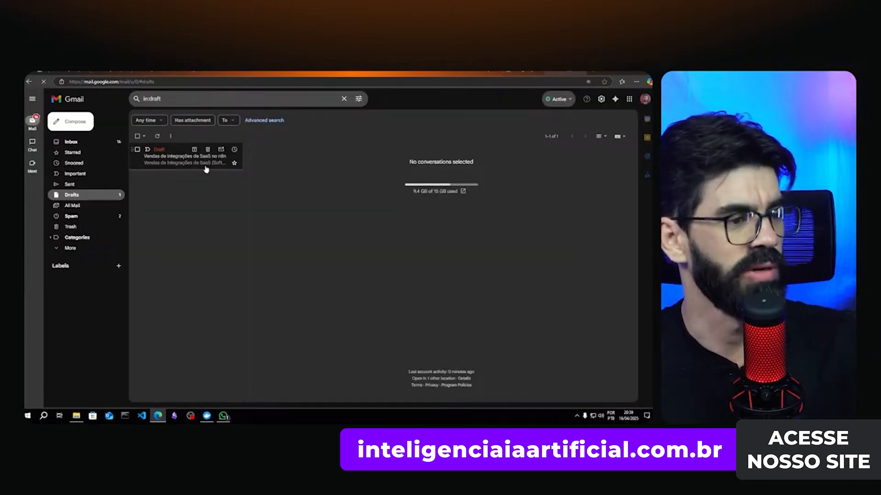
left_click(174, 161)
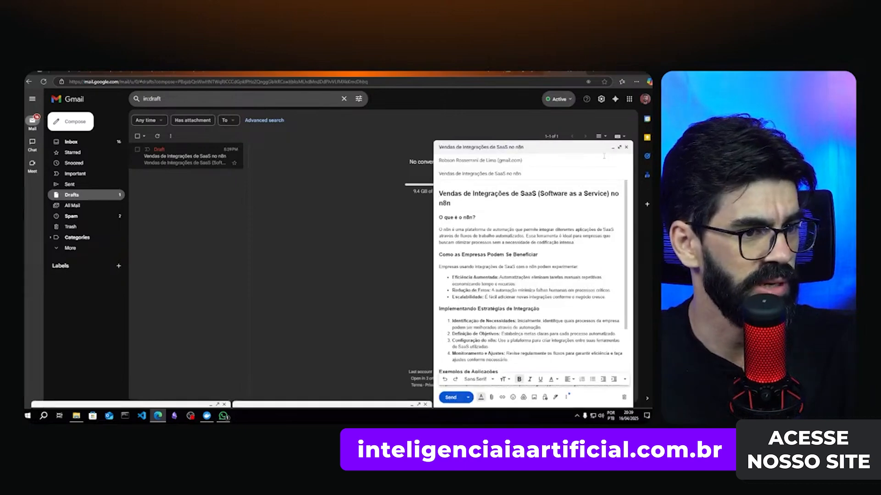
- Expand the SaaS integration draft and read its heading, intro and benefit bullets, then return to n8n executions
left_click(620, 148)
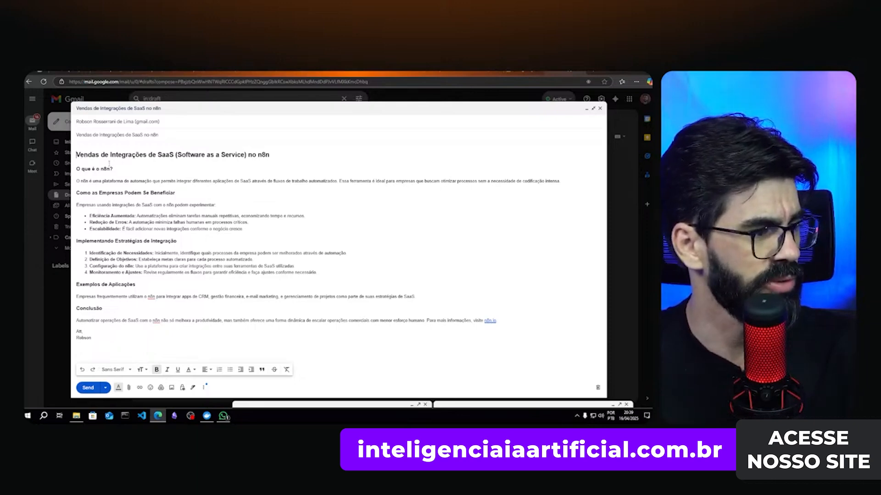
left_click_drag(76, 154, 277, 156)
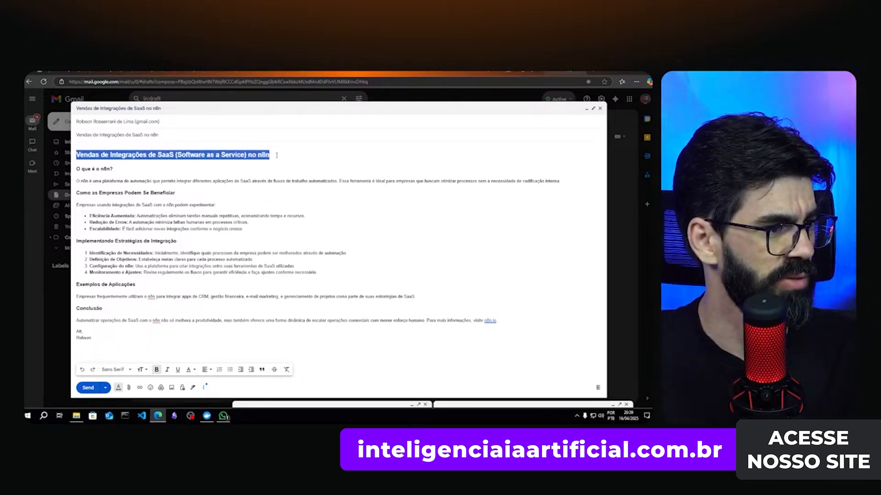
left_click_drag(73, 178, 431, 181)
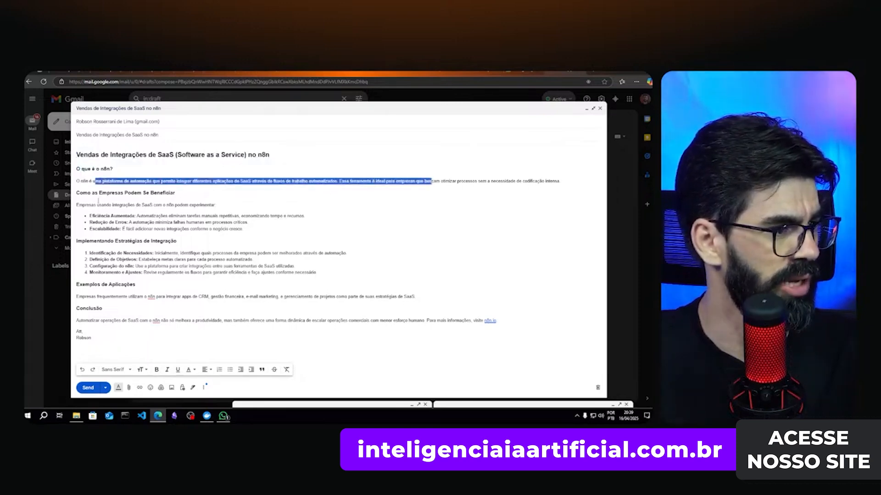
left_click_drag(98, 193, 175, 193)
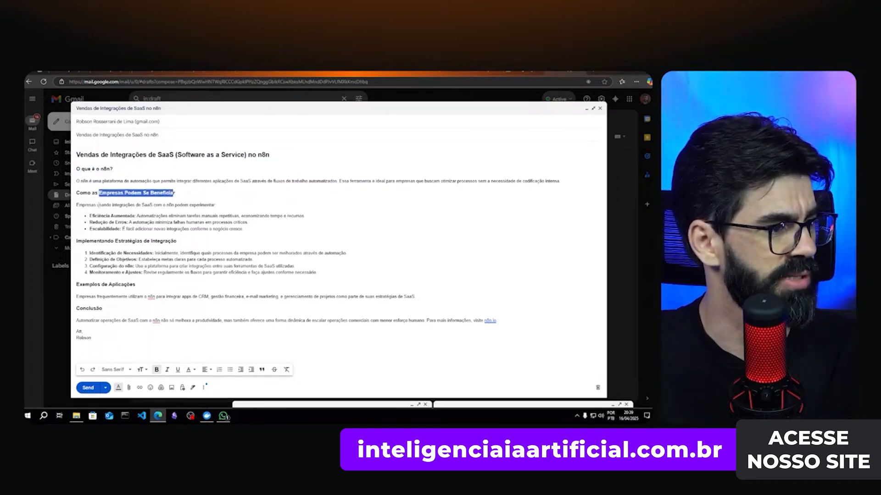
left_click_drag(95, 205, 201, 206)
left_click(98, 208)
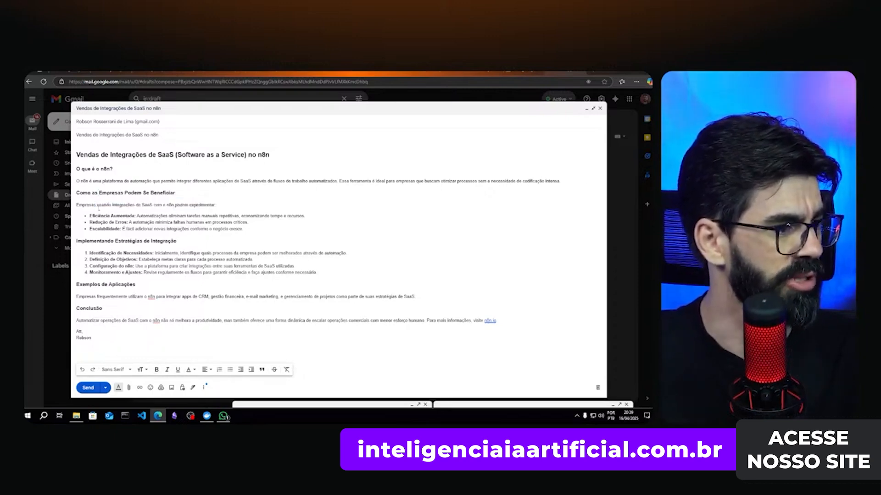
left_click(106, 215)
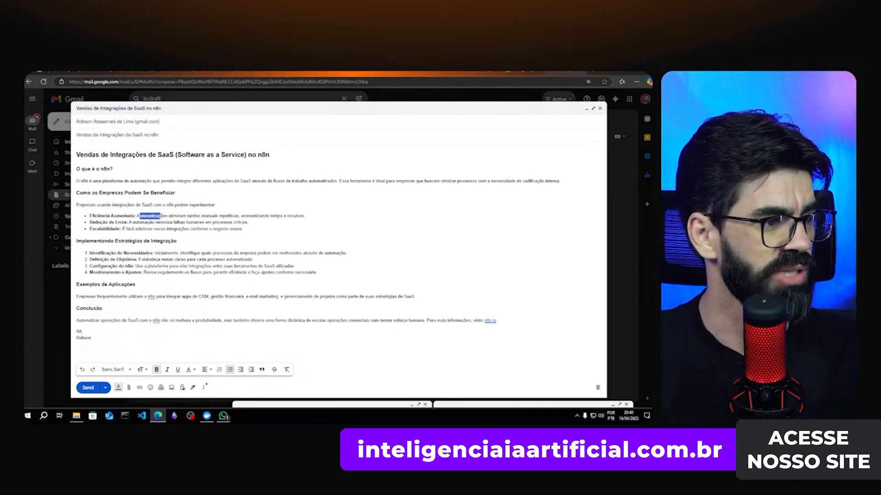
left_click_drag(160, 216, 199, 216)
left_click(219, 216)
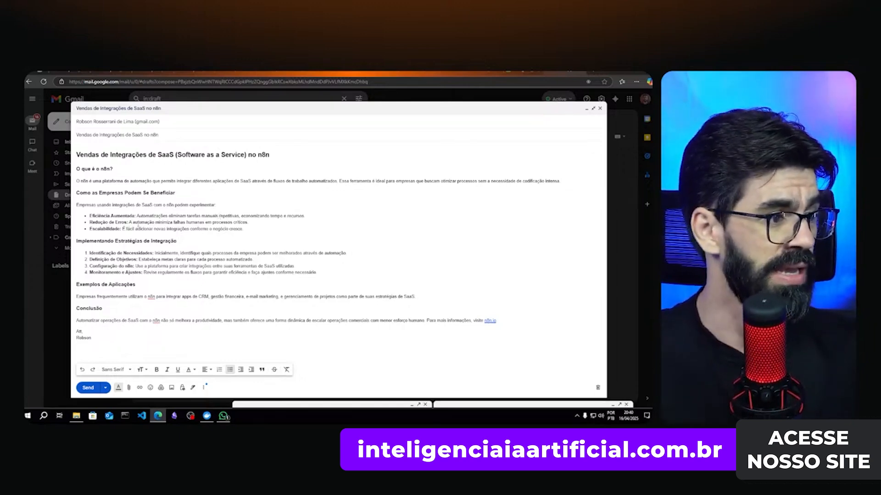
left_click_drag(138, 223, 155, 223)
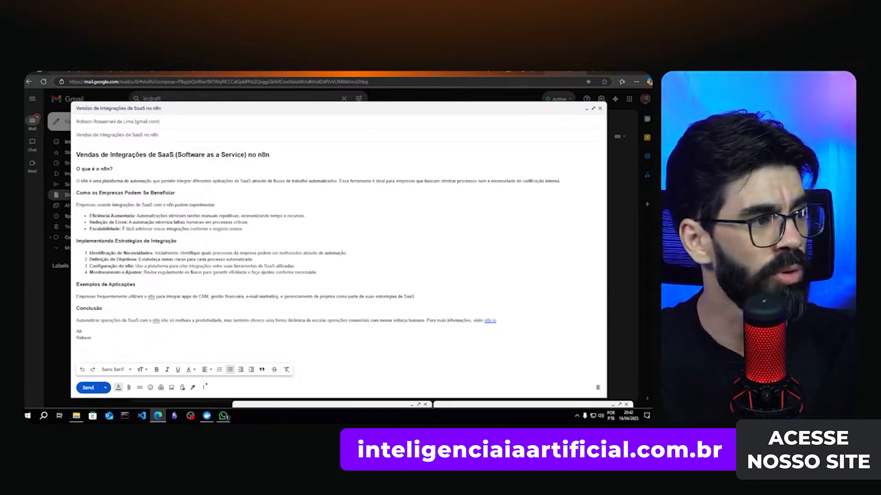
key("ctrl+Tab")
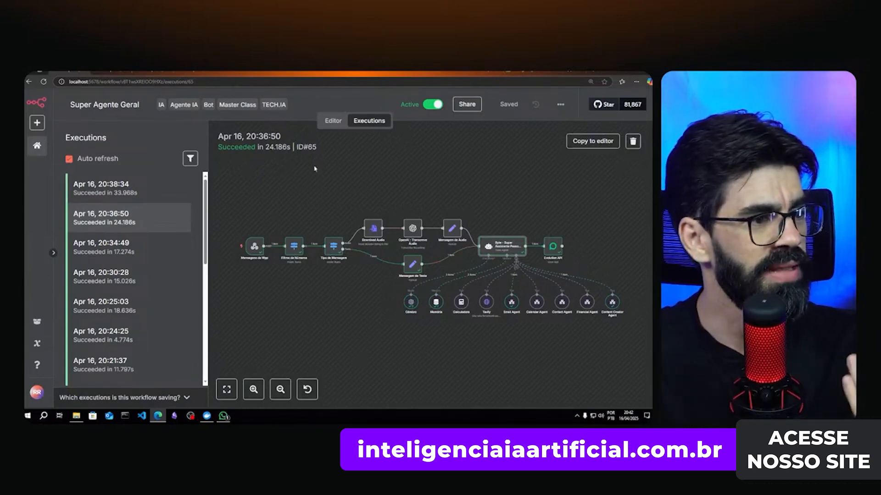
- Review the Geral, Email, Calendário, Contatos and Criação agent workflows, then switch to the Supabase Table Editor
left_click(332, 121)
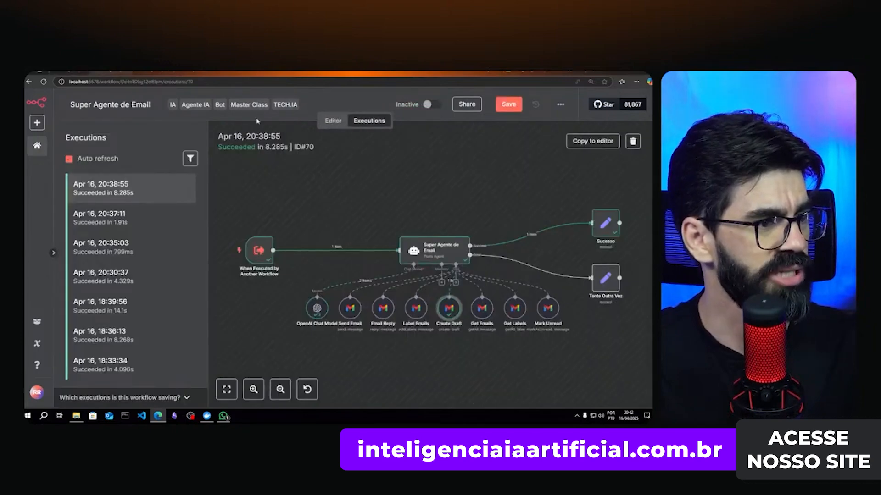
left_click(332, 121)
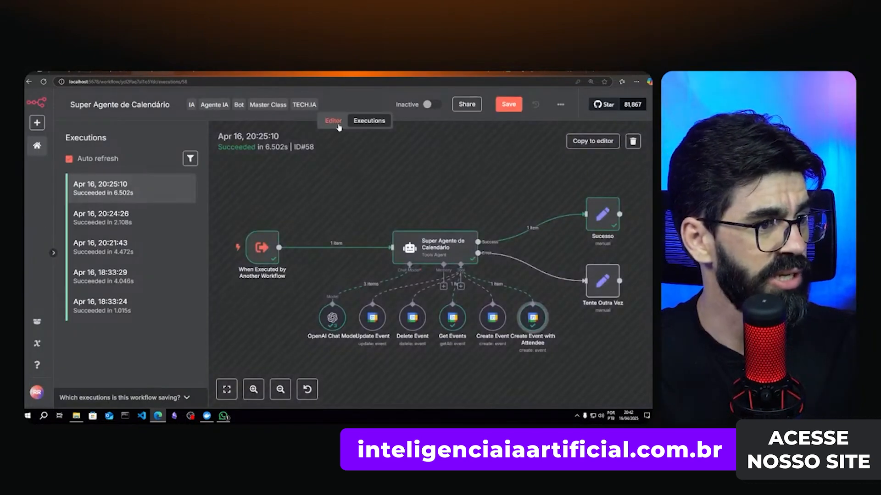
left_click(337, 122)
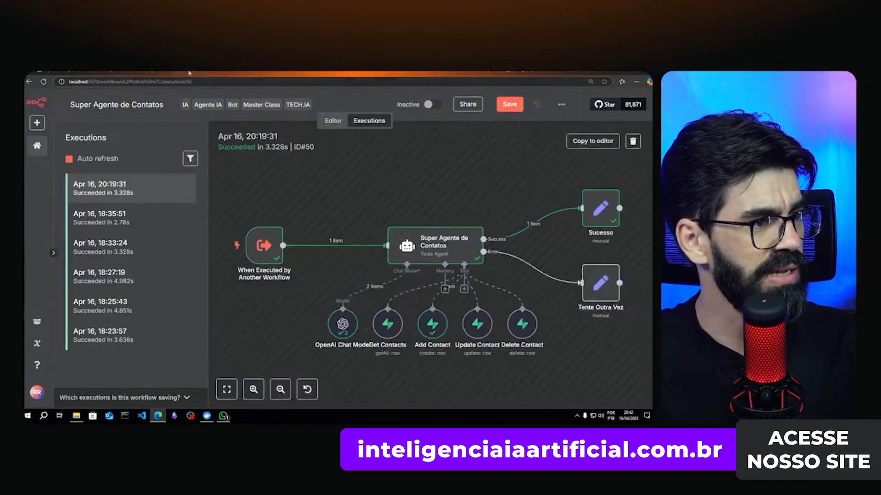
left_click(322, 124)
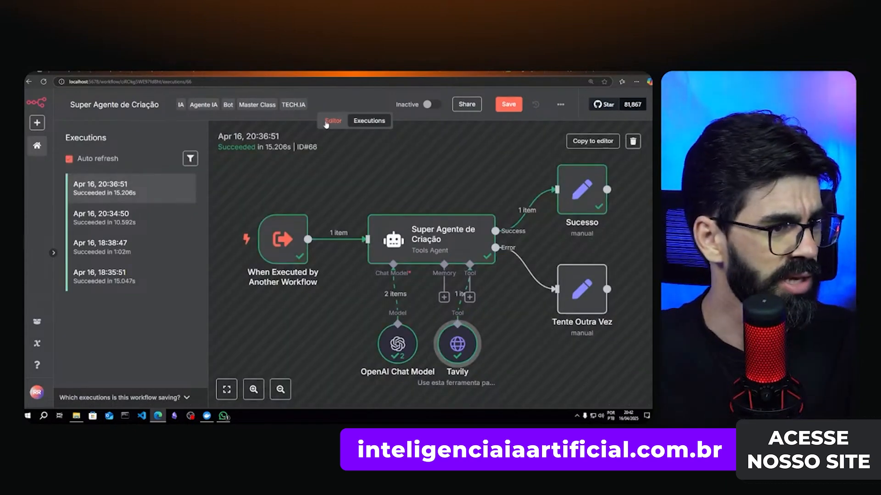
left_click(326, 122)
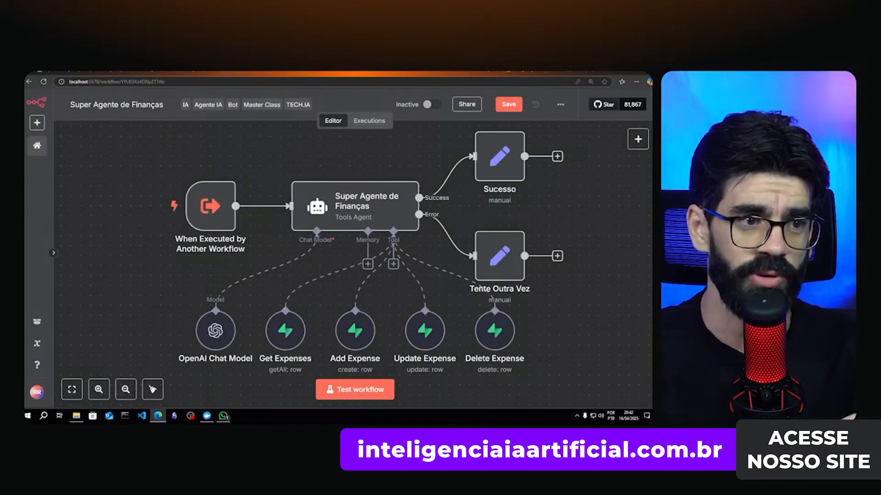
left_click(523, 72)
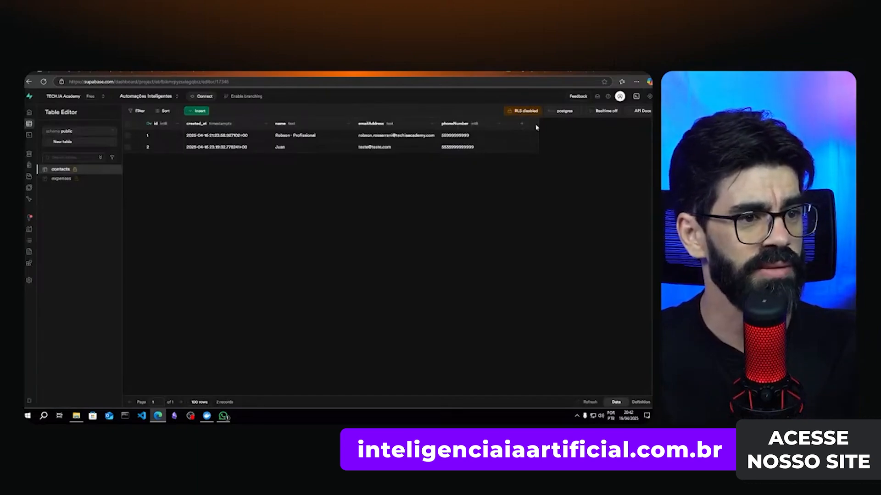
- Check the Supabase expenses and contacts tables, then bring up the WhatsApp chat with the agent
left_click(60, 179)
left_click(60, 169)
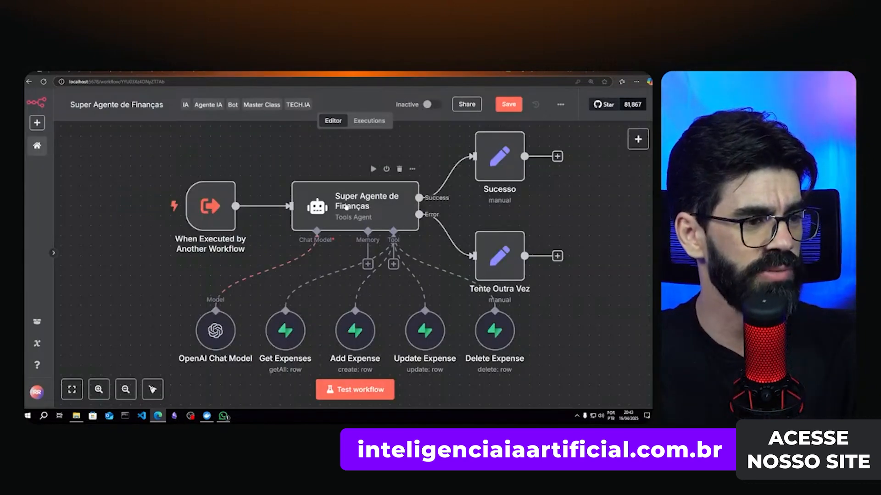
left_click(224, 416)
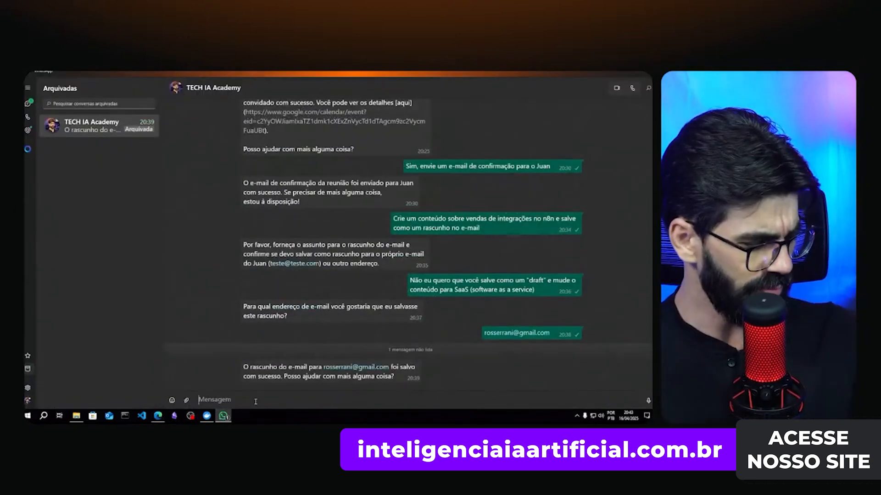
- Send the agent a WhatsApp request to add a 200 reais supermarket expense, then return to n8n
type("Eu quero que")
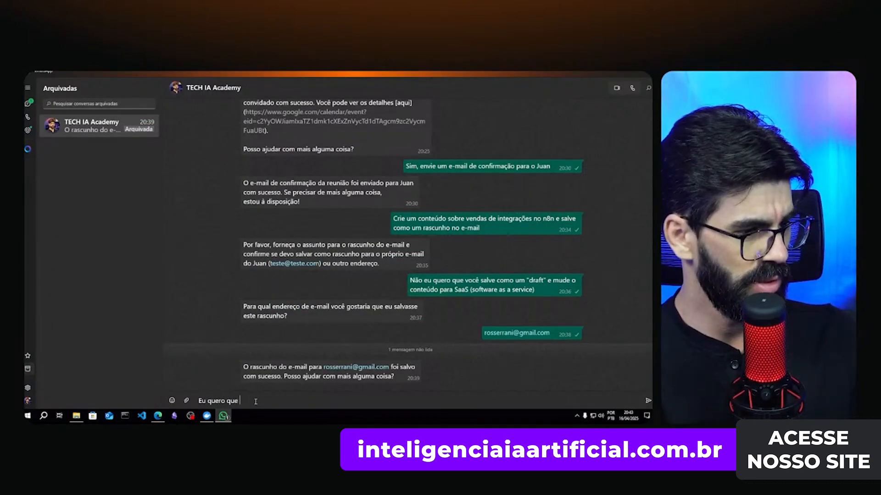
type("você adicione um ga")
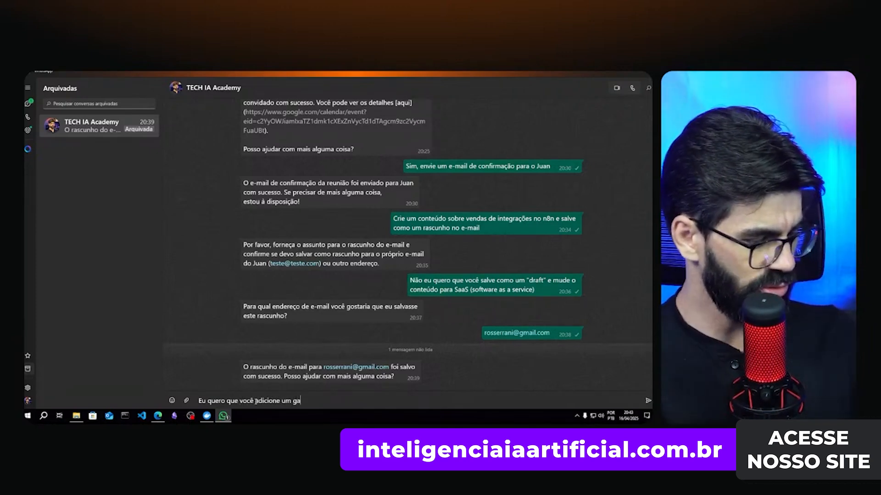
type("sto com supermercado no valor de")
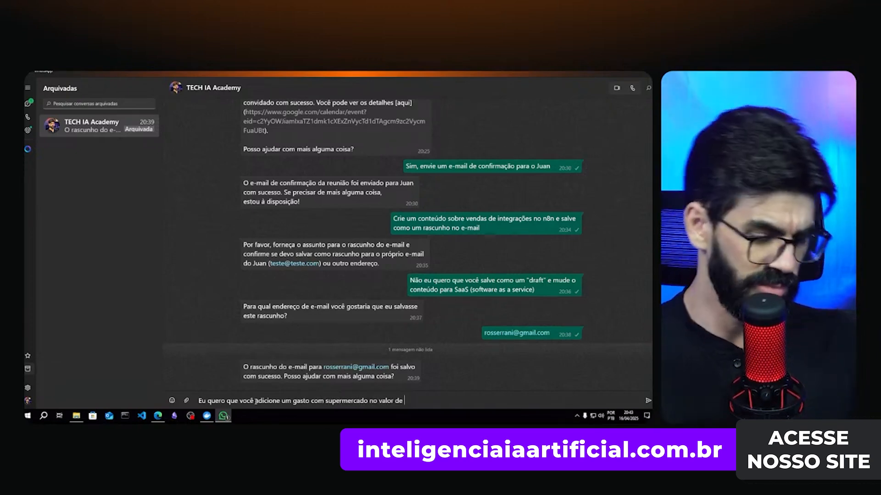
type("rea")
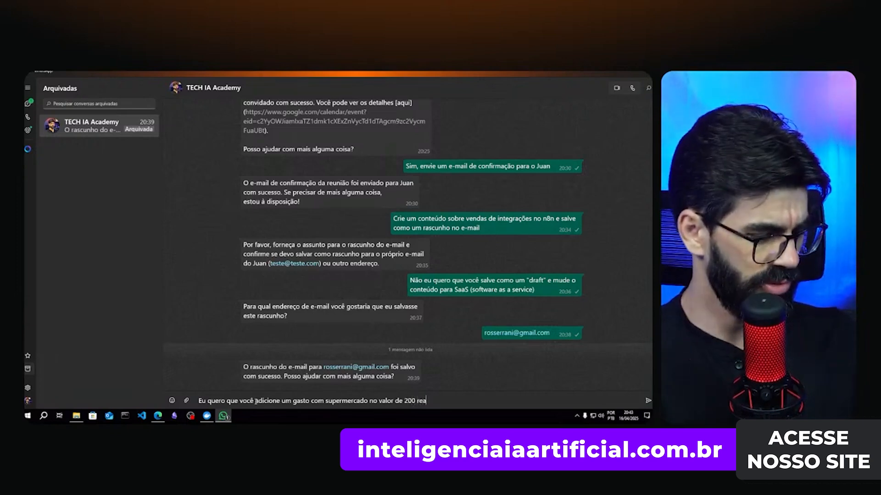
type("is")
key("Return")
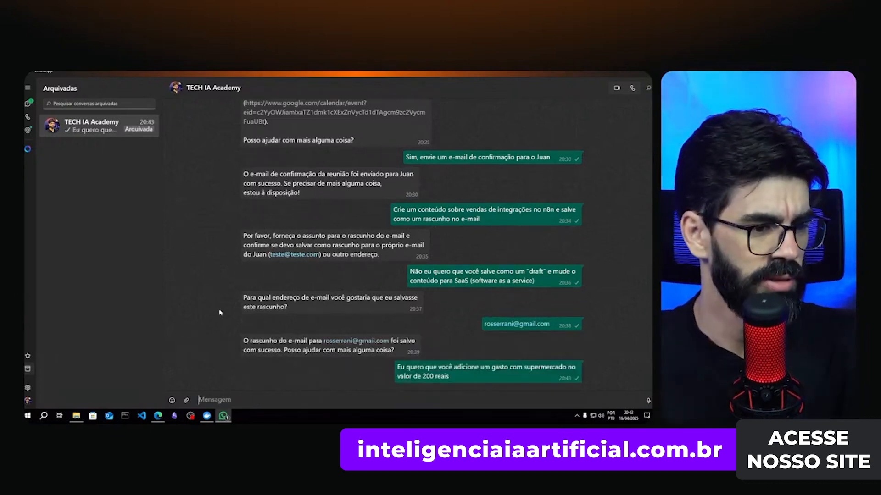
left_click(157, 416)
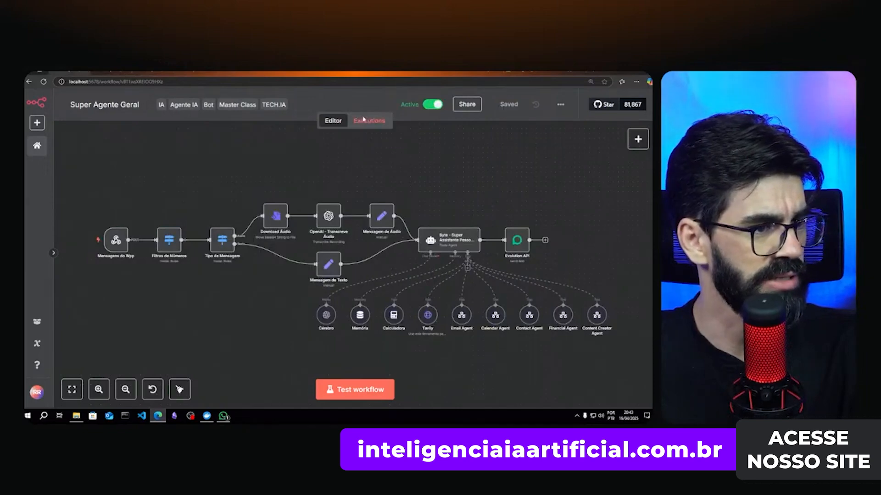
- Open the newly running execution from the workflow's history, then switch to the Supabase tab
left_click(367, 121)
left_click(134, 191)
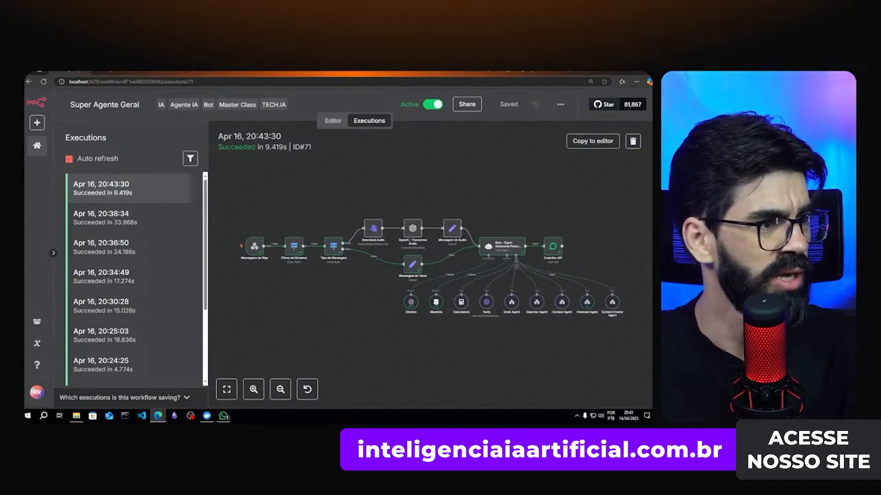
left_click(238, 73)
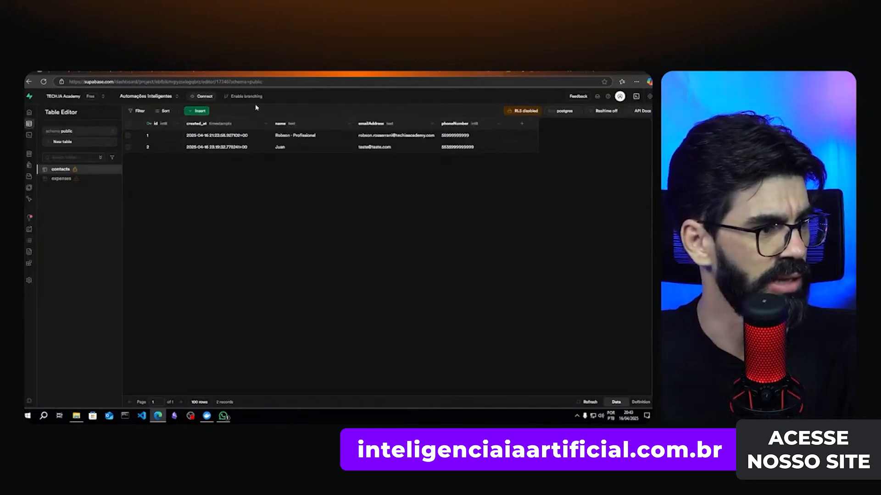
- Reload the expenses table and inspect its rows, including the Petshop expense of 100 under Pets
left_click(61, 179)
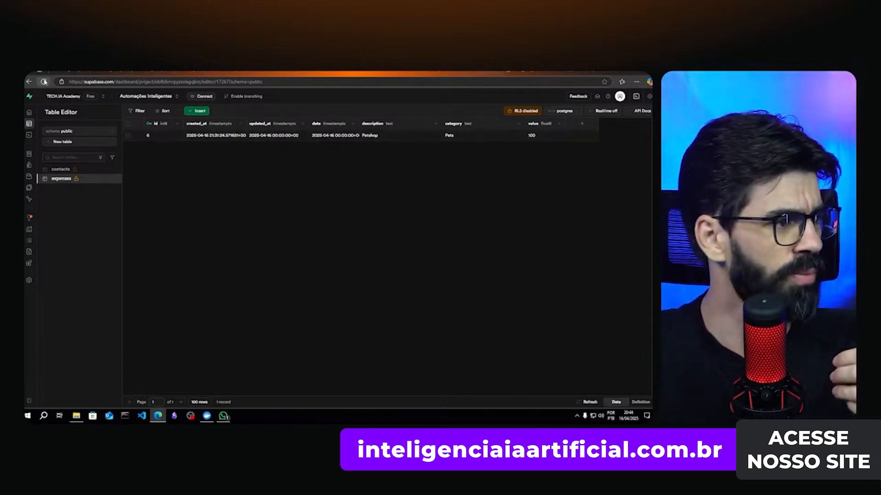
key("F5")
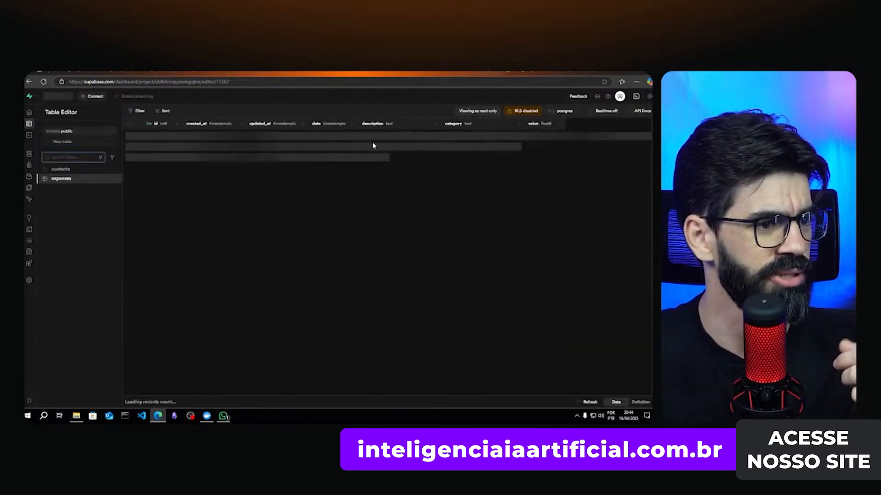
left_click(373, 148)
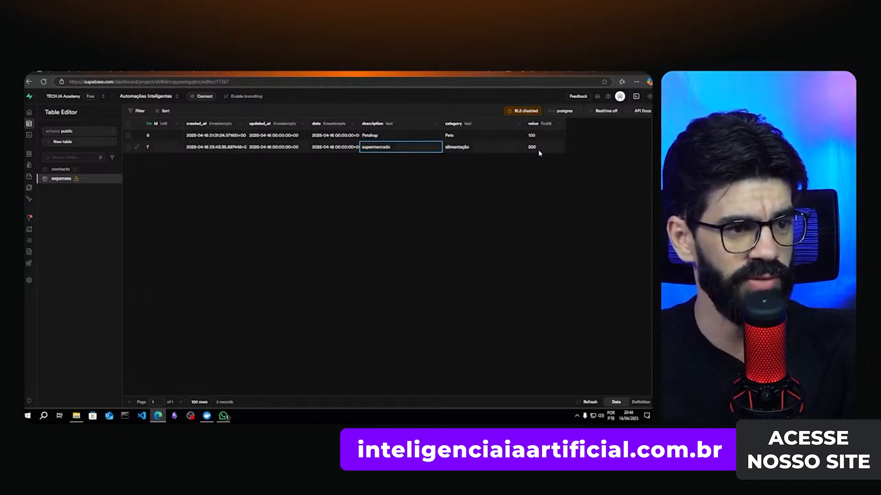
left_click(368, 136)
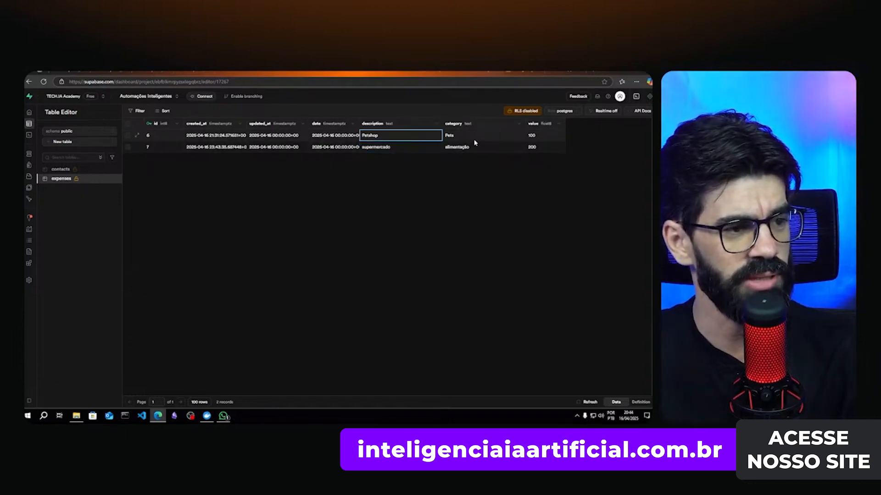
left_click(445, 137)
left_click(397, 140)
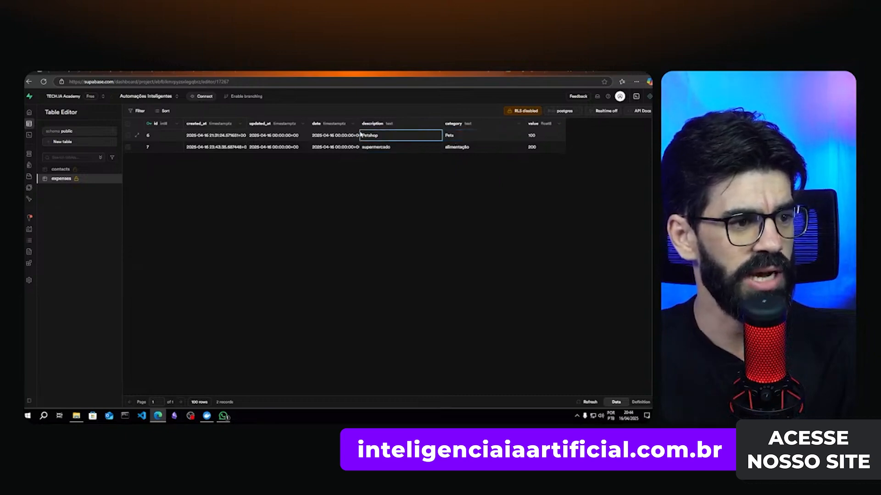
left_click(548, 136)
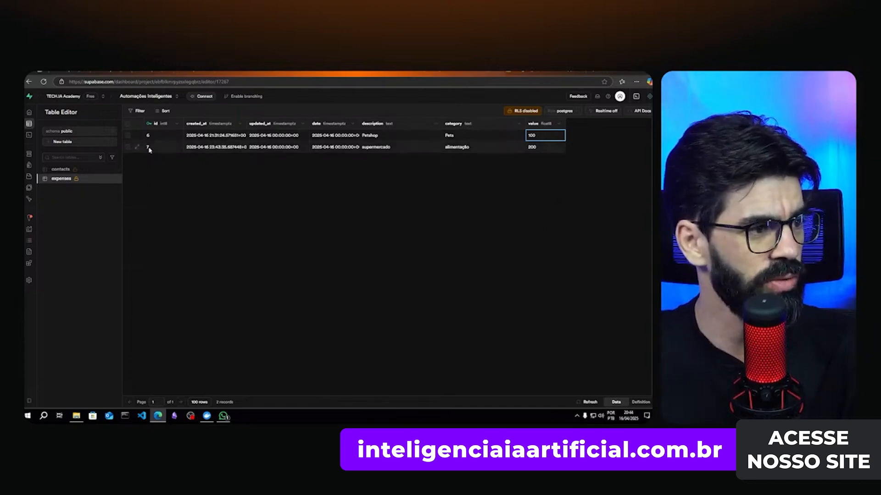
- Verify the new supermercado row's description, alimentação category and value 200, then switch to WhatsApp
key("Down")
key("Left")
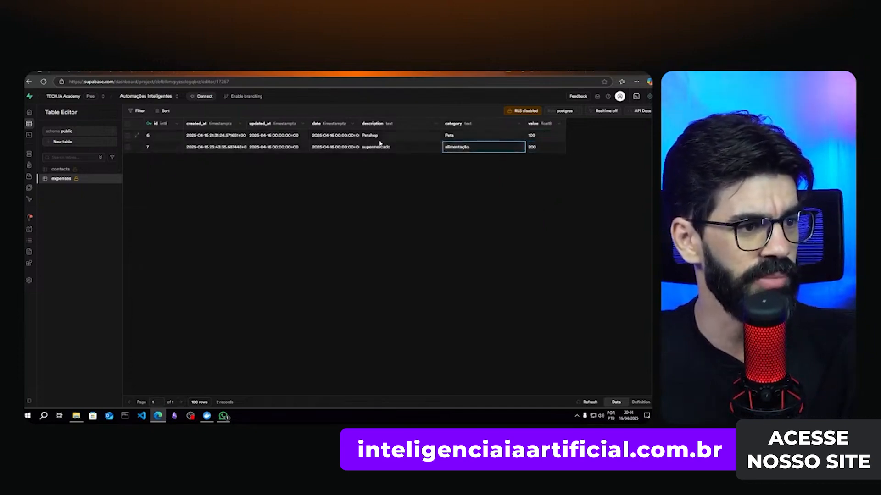
key("Left")
left_click(454, 147)
left_click(531, 147)
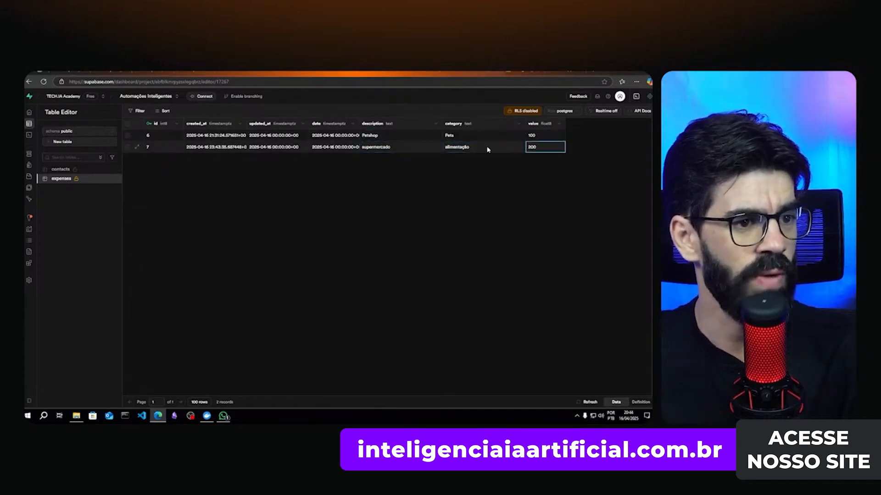
left_click(488, 147)
left_click(406, 148)
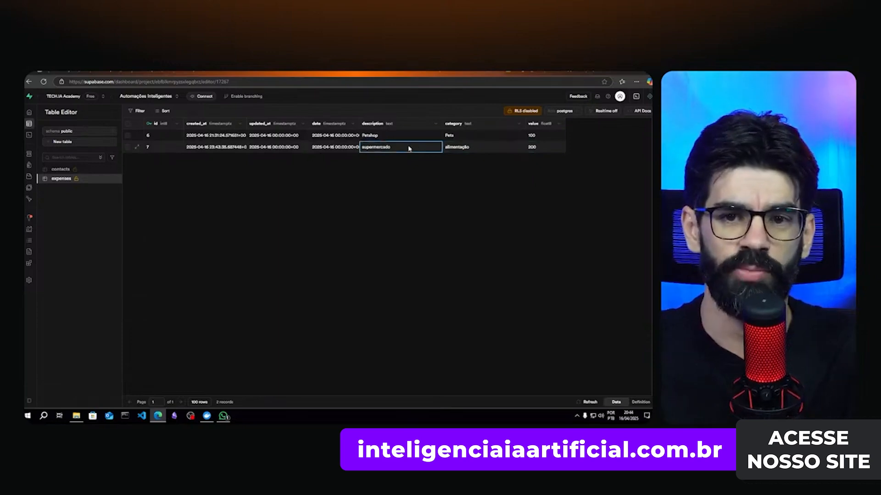
left_click(223, 416)
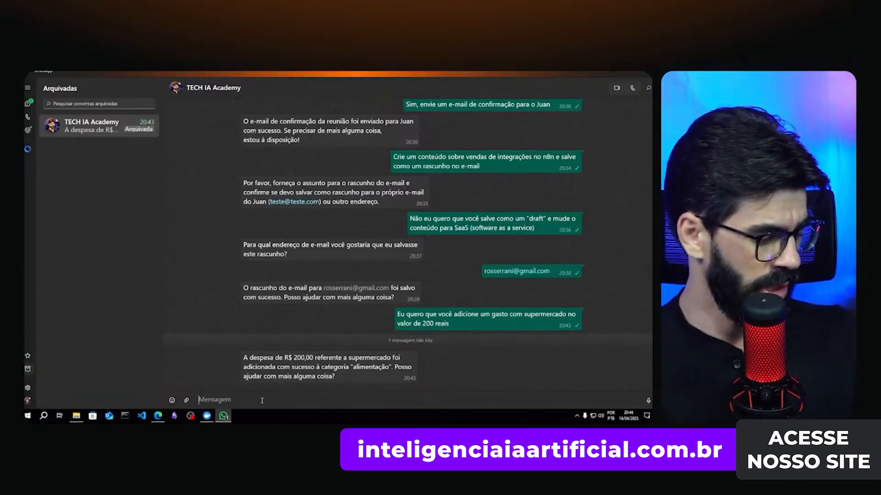
- Send 'Me de um resumo das minhas finanças' to the agent, then return to the n8n executions tab
type("Me de um res")
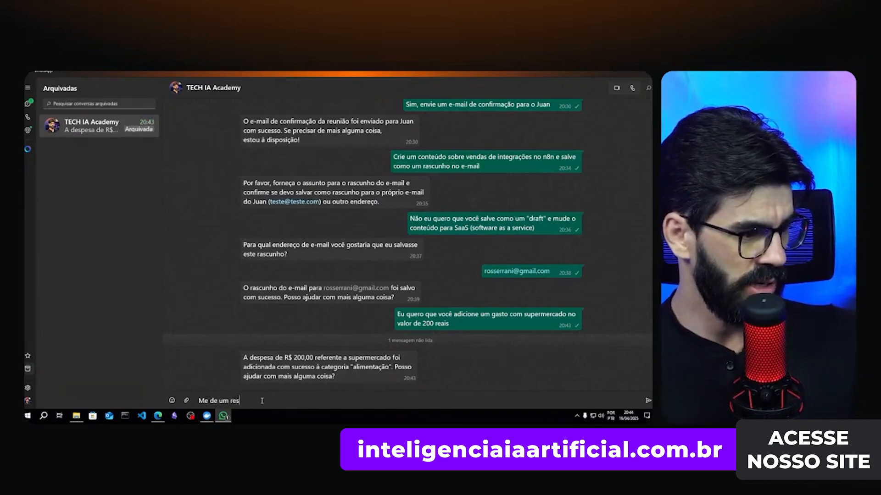
type("umo das minhas finanças")
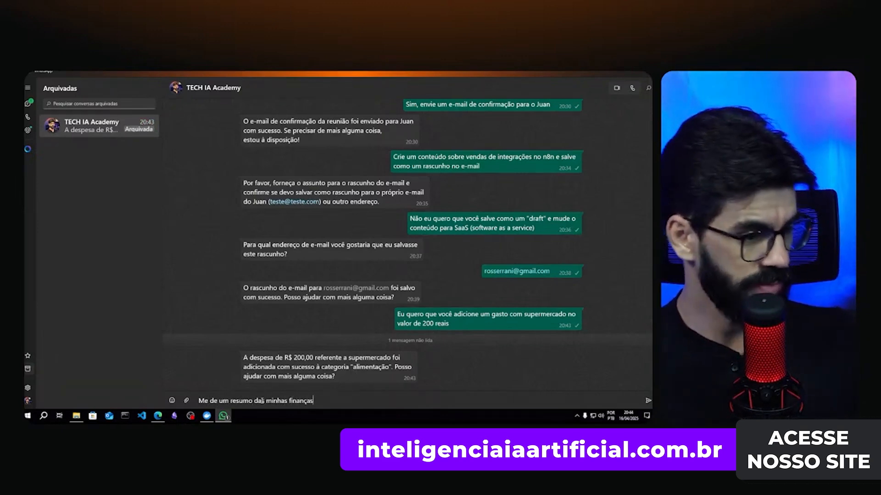
key("Return")
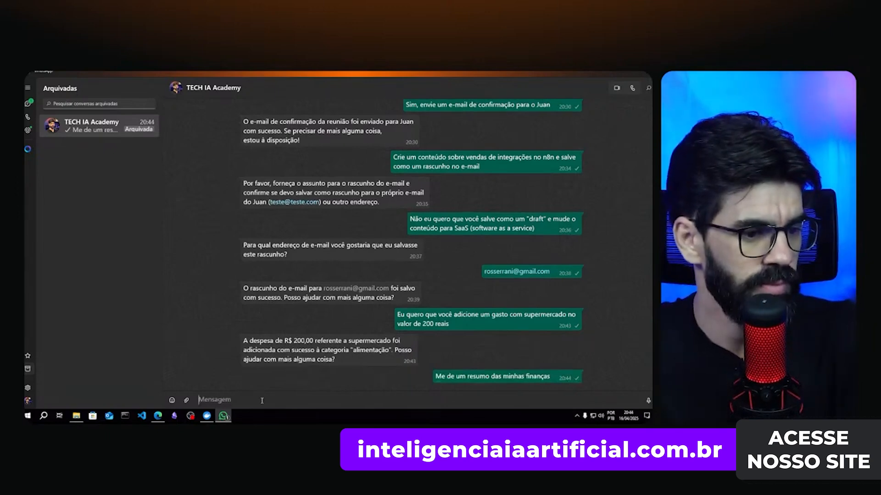
left_click(158, 415)
key("ctrl+Tab")
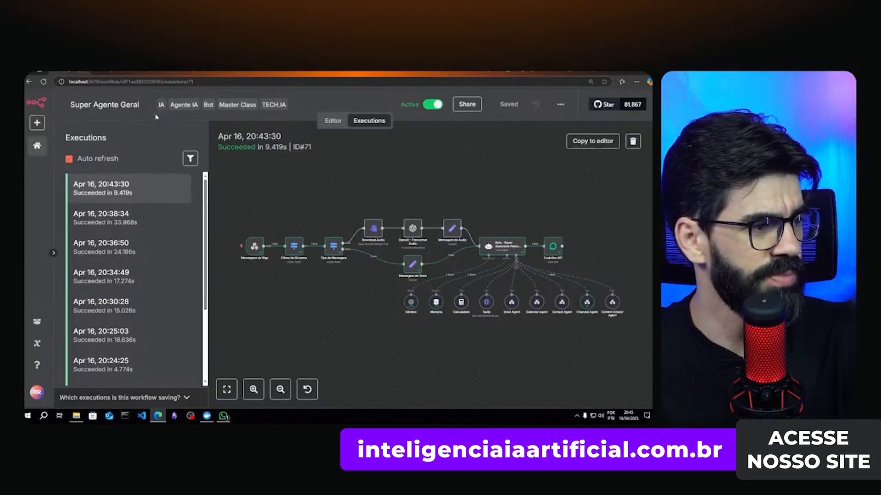
- Switch to the Super Agente de Finanças workflow and open its execution history
key("ctrl+Tab")
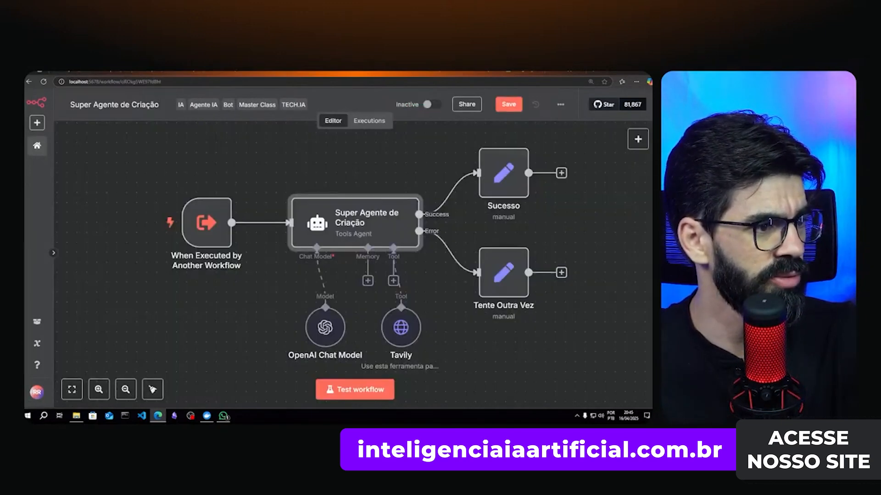
key("ctrl+Tab")
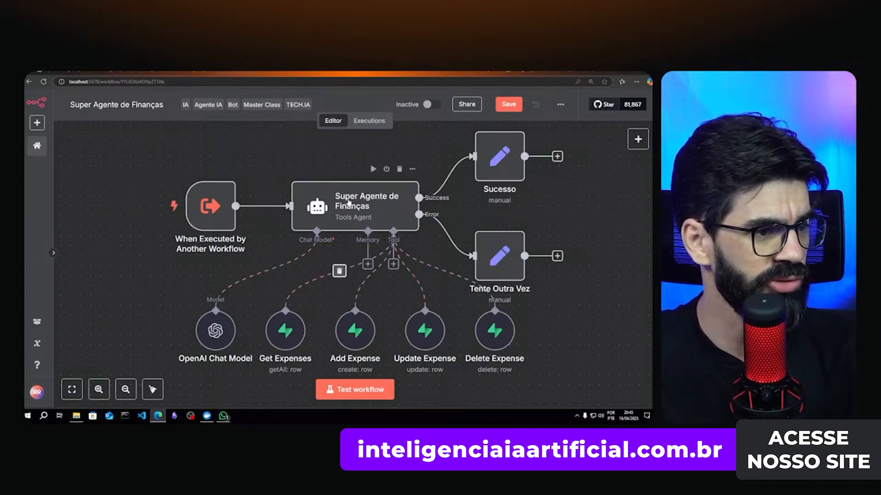
double_click(372, 120)
left_click(372, 120)
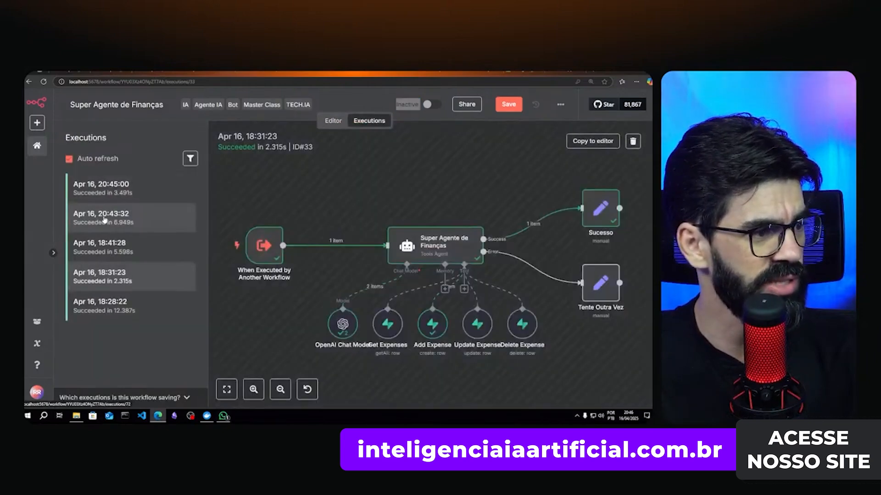
- Open the 20:43:32 finance run and check what the Add Expense tool stored
left_click(104, 219)
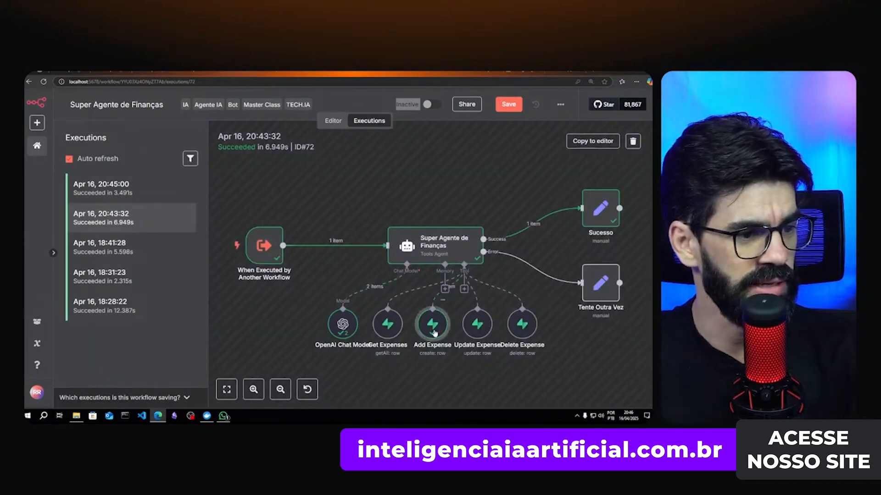
double_click(433, 328)
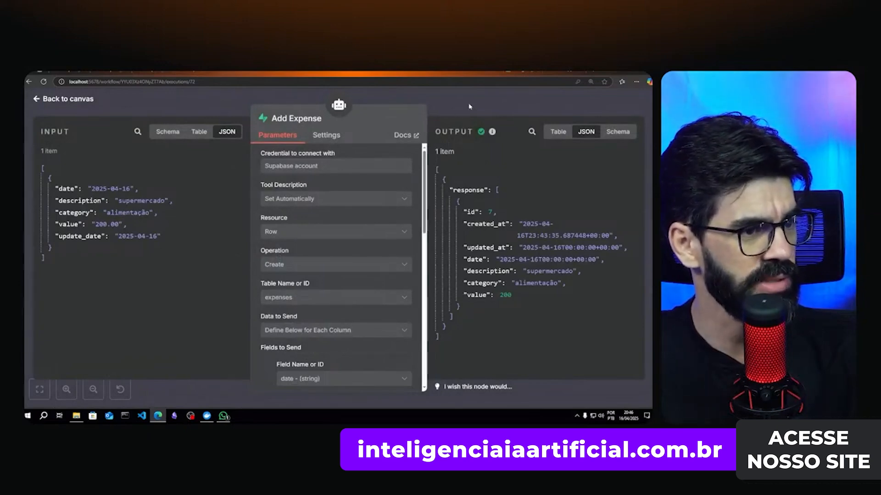
key("Escape")
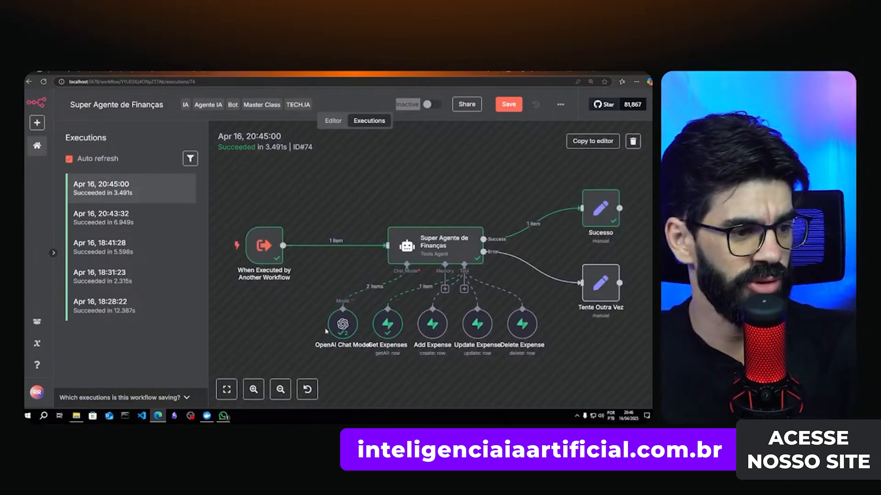
- Inspect the Get Expenses output to confirm both expenses were returned
double_click(391, 330)
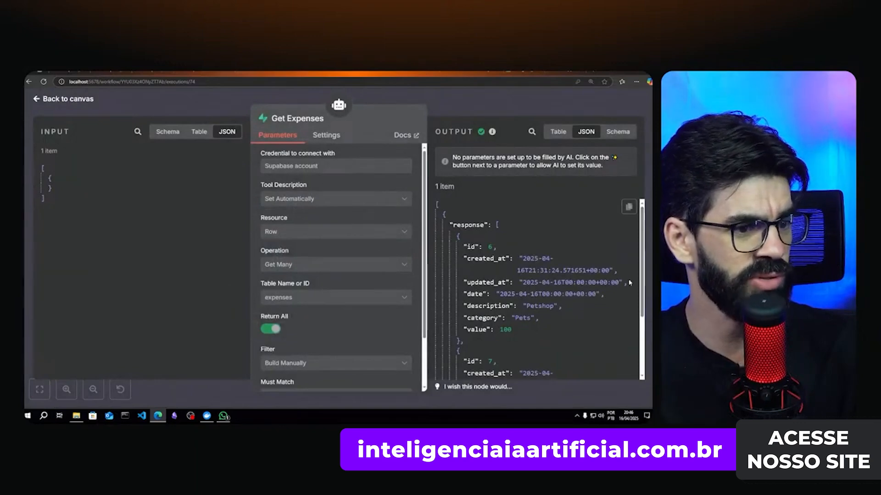
scroll(629, 283, "down", 2)
scroll(518, 259, "up", 2)
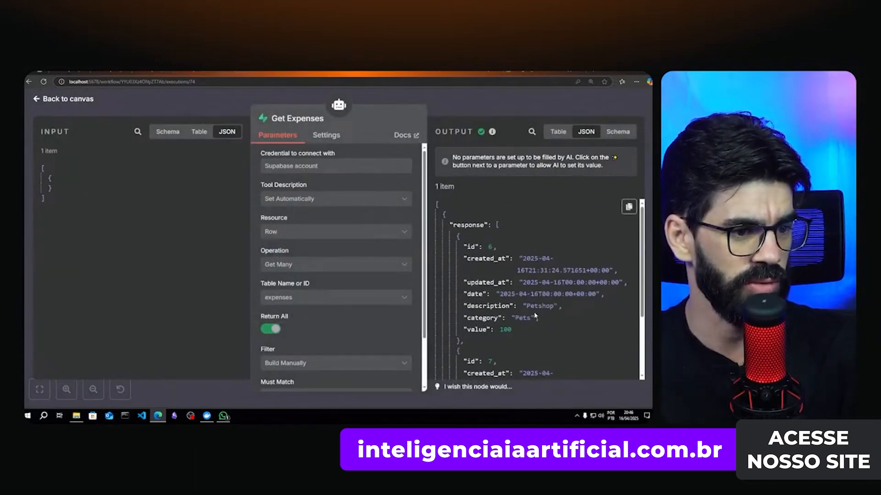
scroll(537, 319, "down", 3)
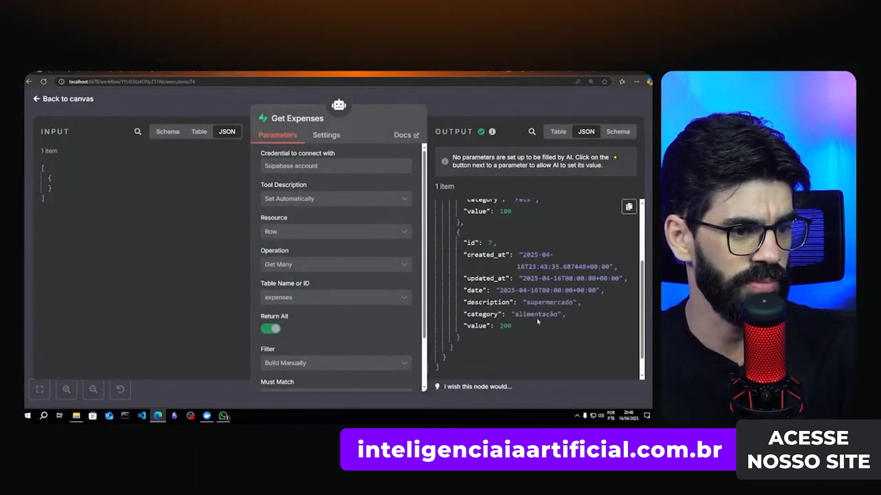
left_click(511, 109)
- Read the agent's WhatsApp finance summary with its Petshop and Supermercado entries
left_click(227, 418)
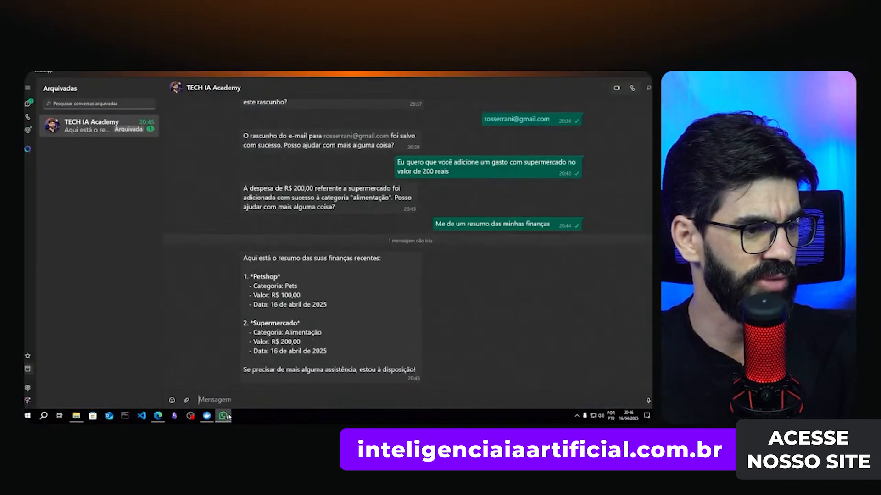
left_click_drag(270, 258, 380, 256)
left_click_drag(262, 277, 277, 277)
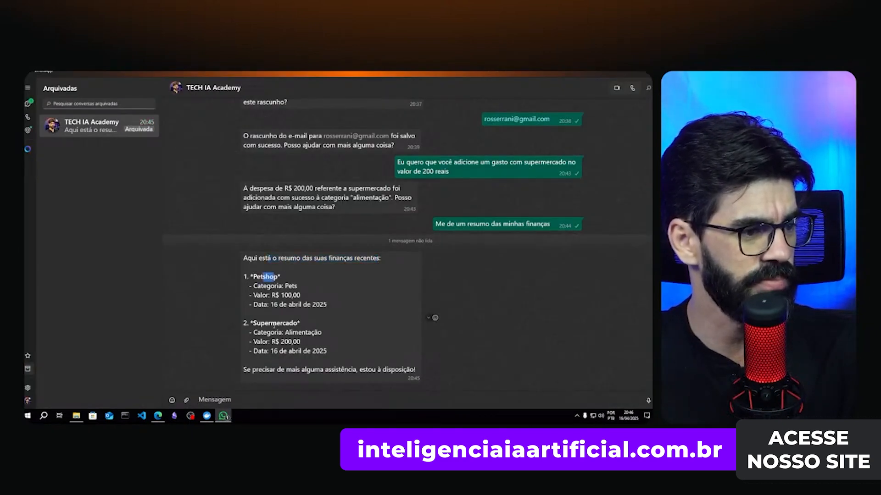
left_click_drag(270, 324, 301, 324)
left_click(433, 317)
left_click_drag(274, 370, 307, 370)
- Send a request to add a 2000 reais salary balance, update supermercado to 300, and report the balance
left_click(305, 397)
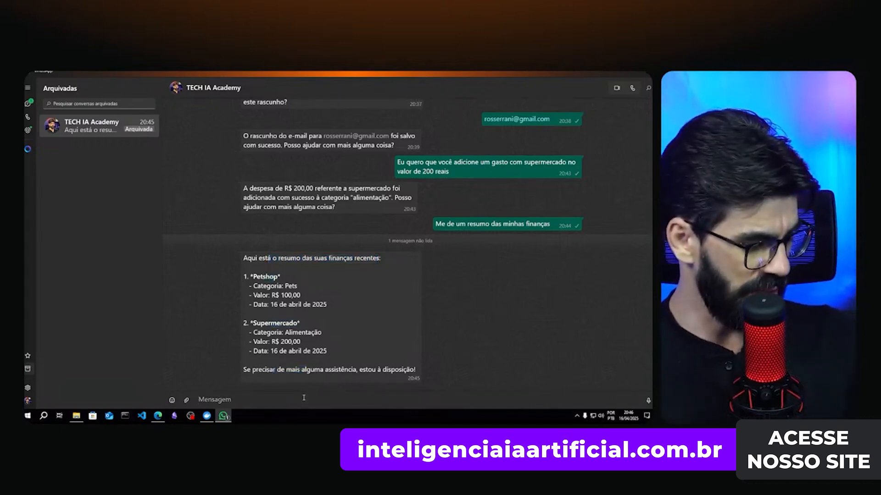
type("EE")
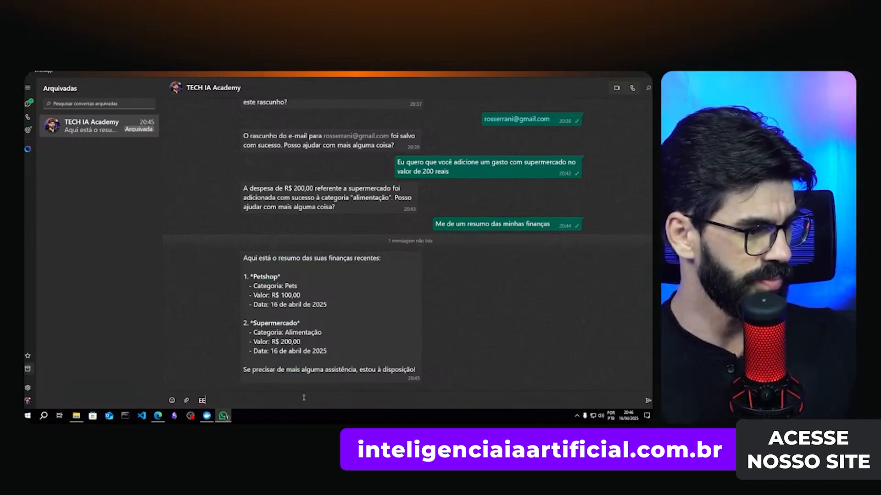
type("u preciso adi")
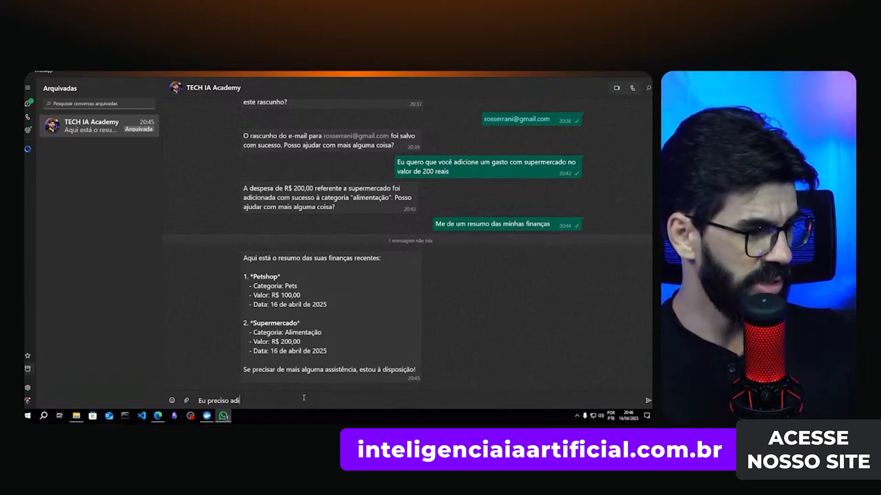
type("cionar um ")
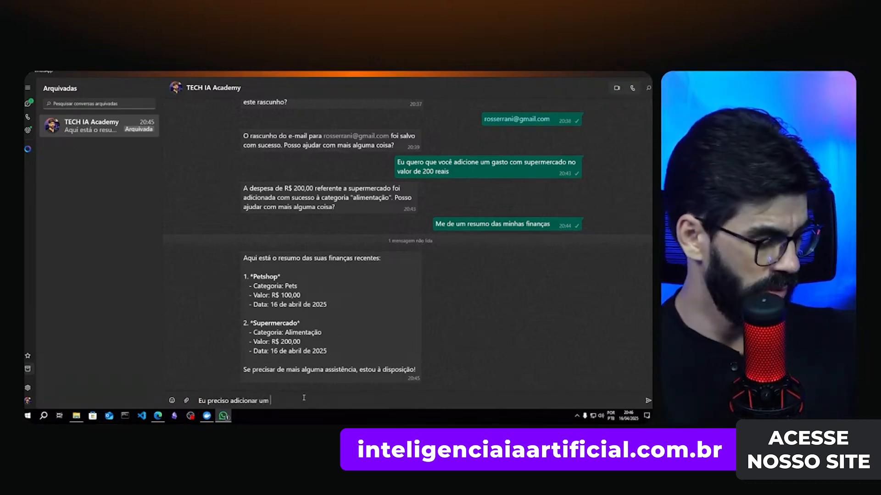
type("saldo relat")
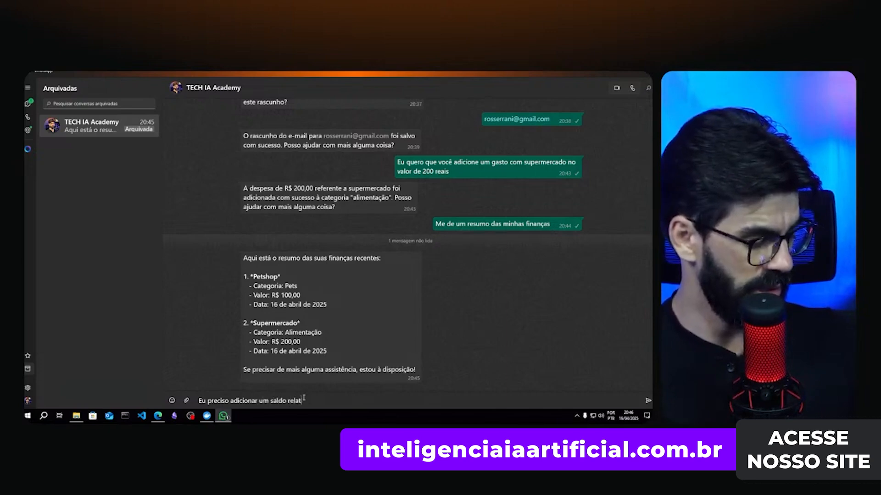
type("ivo ao meu salário")
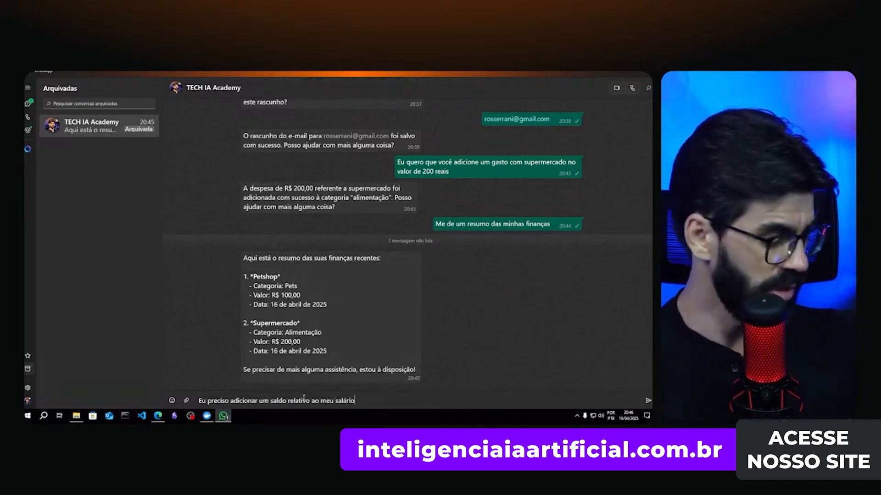
type(" no valor d")
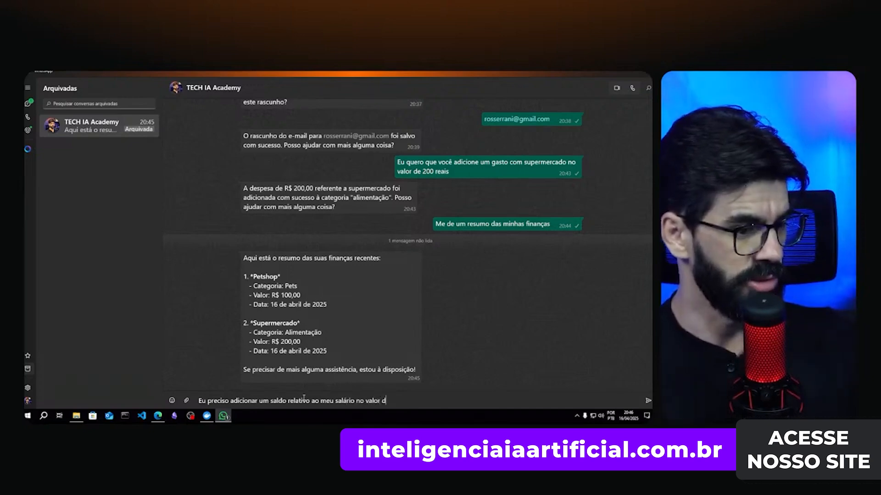
type("e 200")
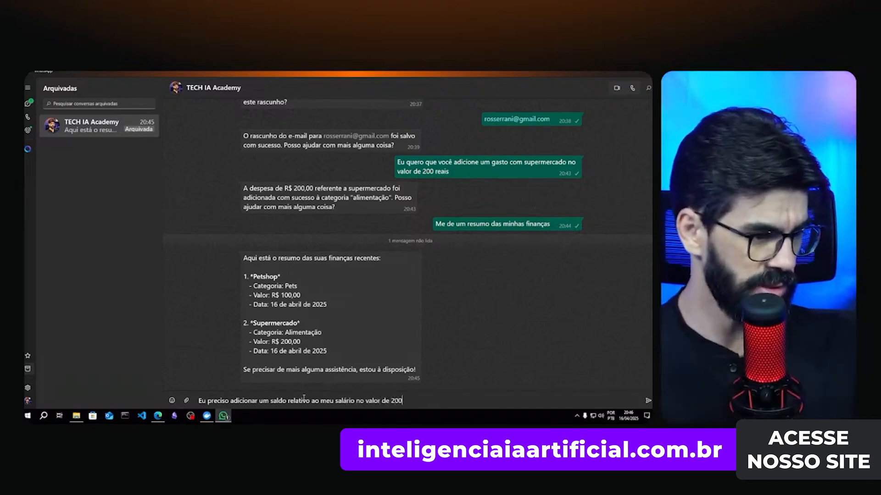
type("0 re")
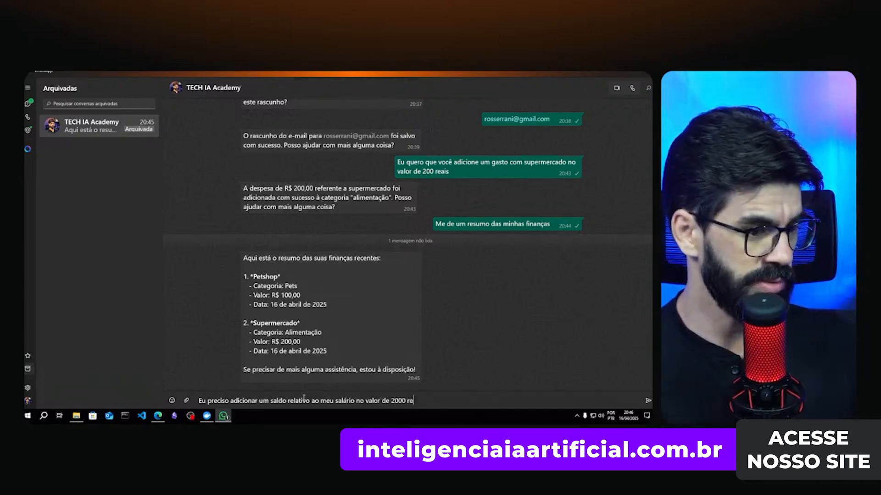
type("ais e atualizar")
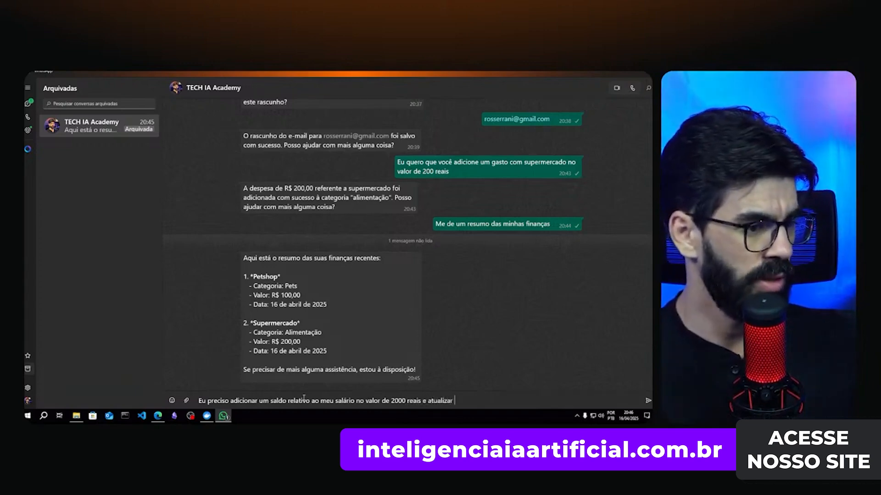
type(" o gast")
key("BackSpace")
key("BackSpace")
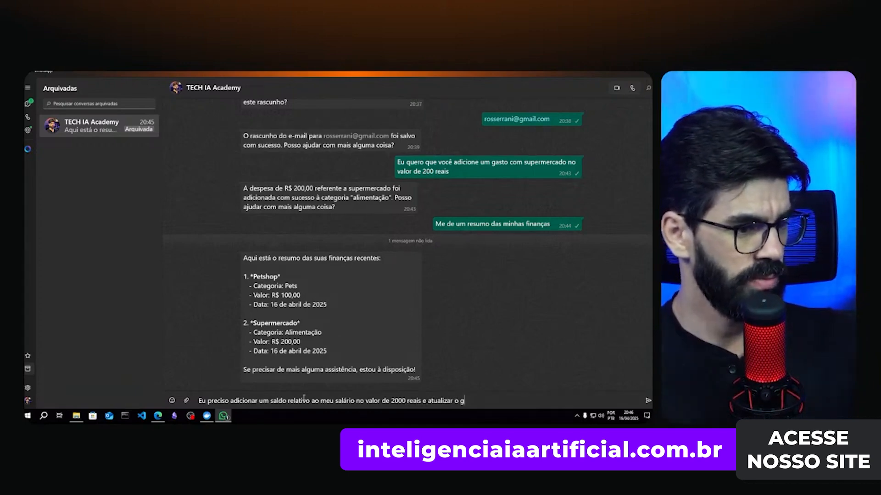
type("asto com s")
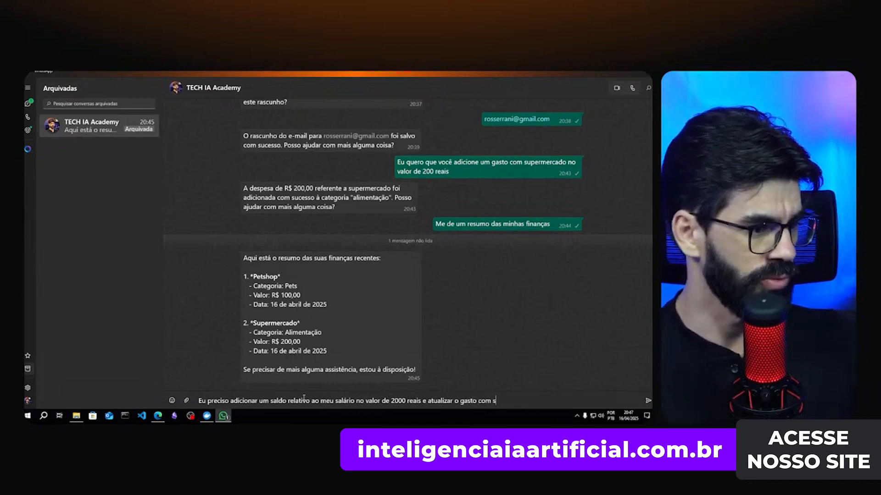
type("uper")
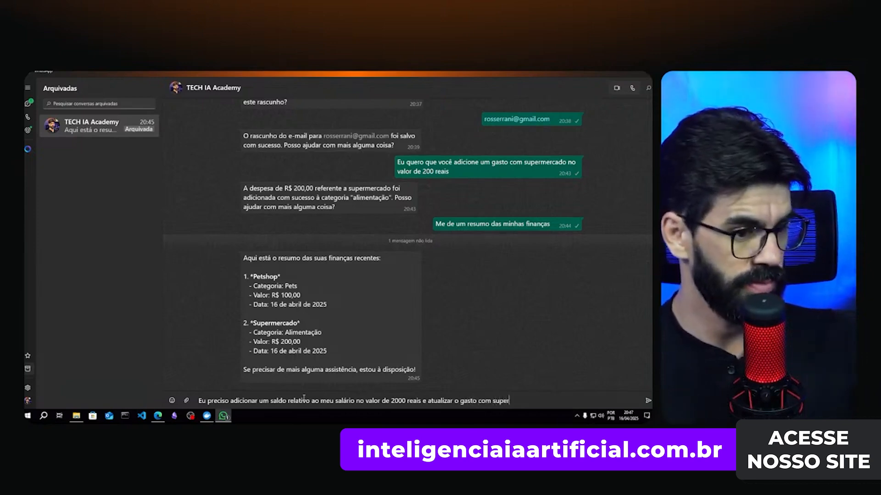
type("mercado para 30")
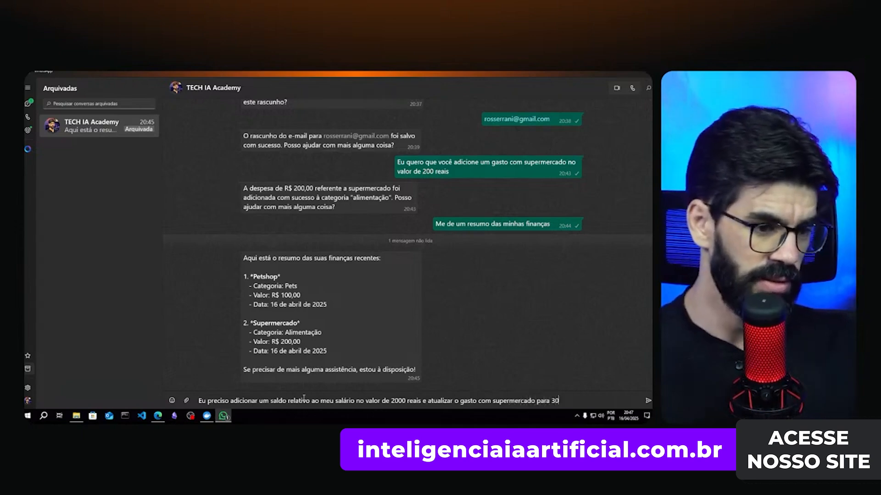
type("0. o ")
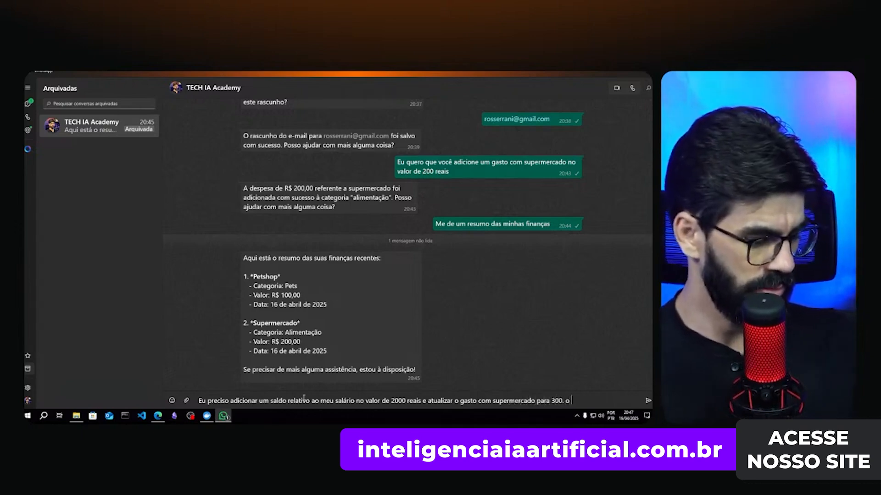
type("fi")
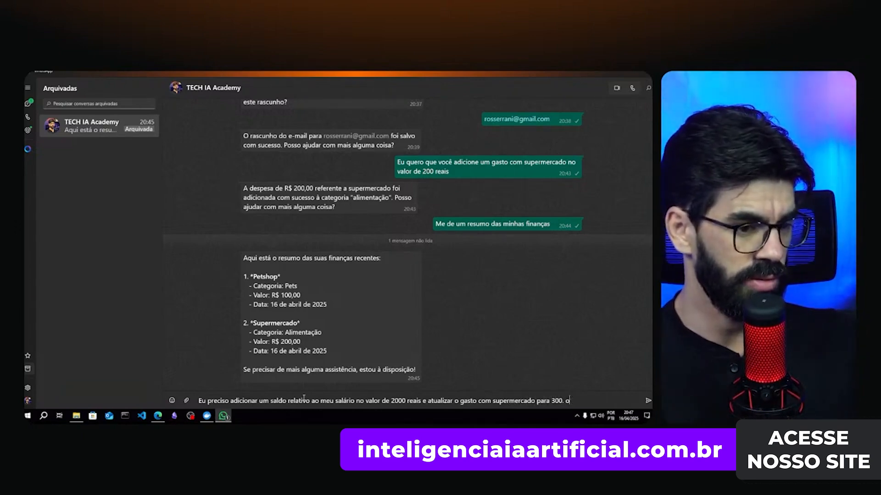
type("No fim ")
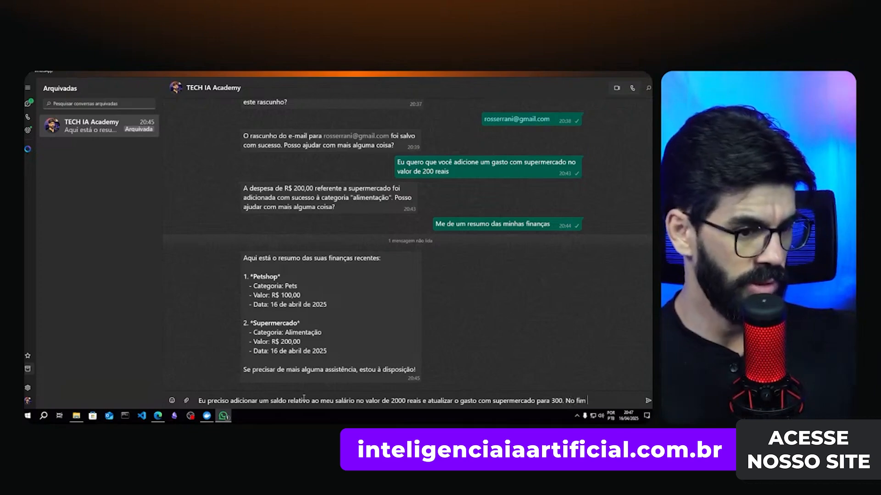
type(", me de ")
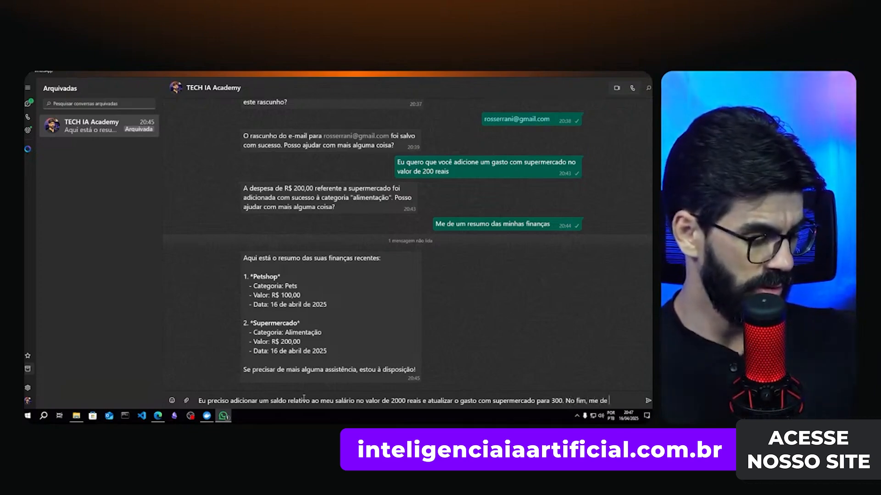
type("meui n")
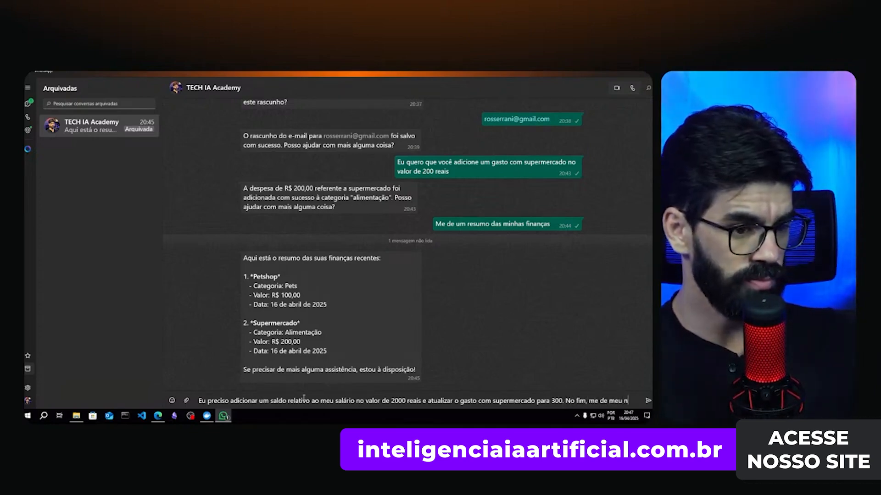
type("ovo balanço")
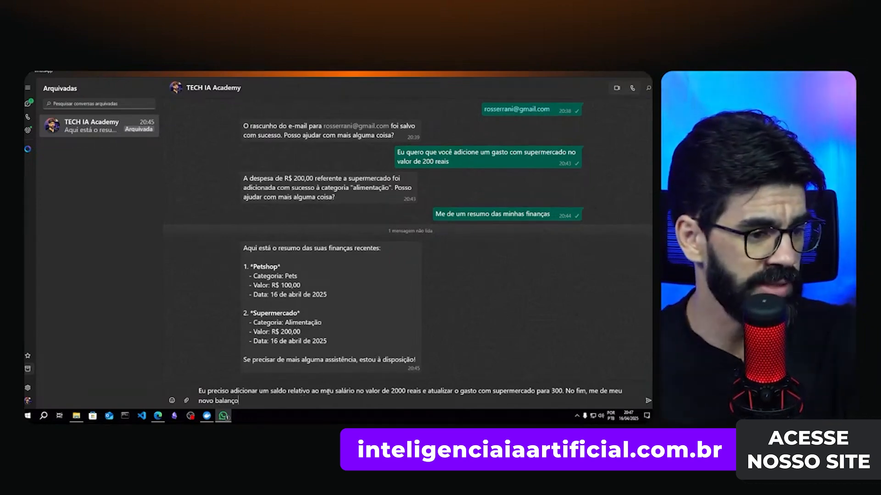
left_click_drag(392, 391, 405, 392)
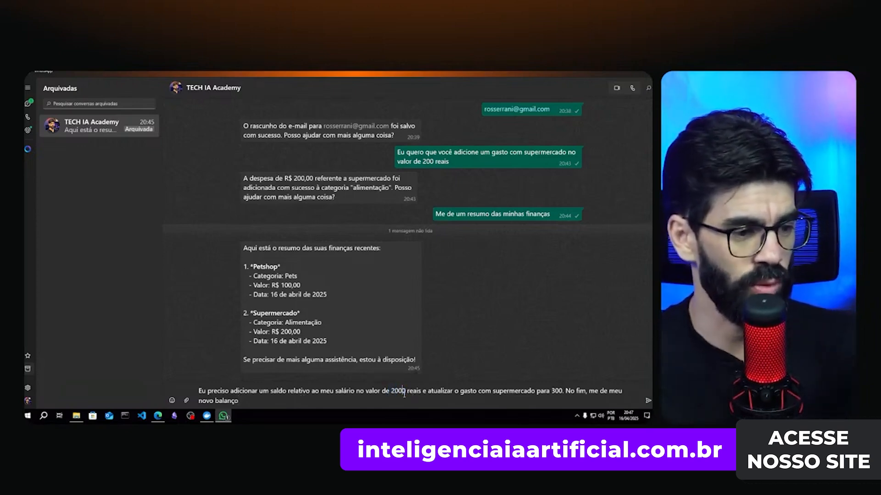
double_click(398, 391)
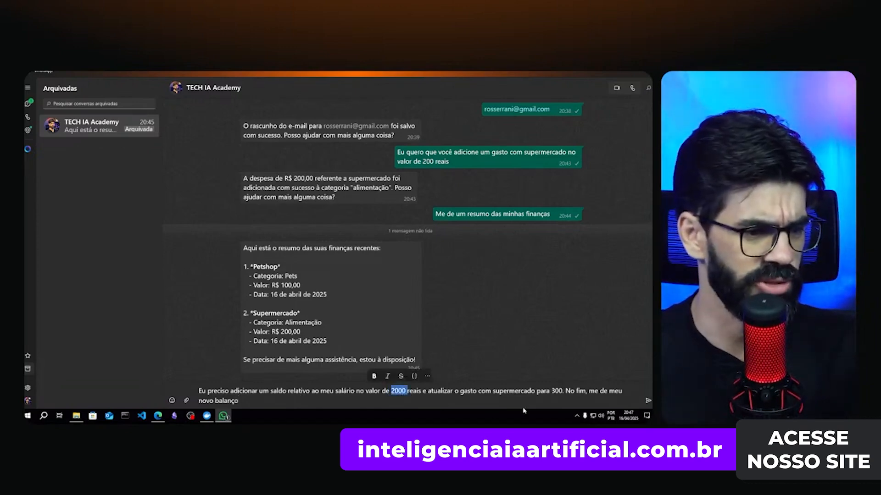
left_click_drag(551, 391, 562, 392)
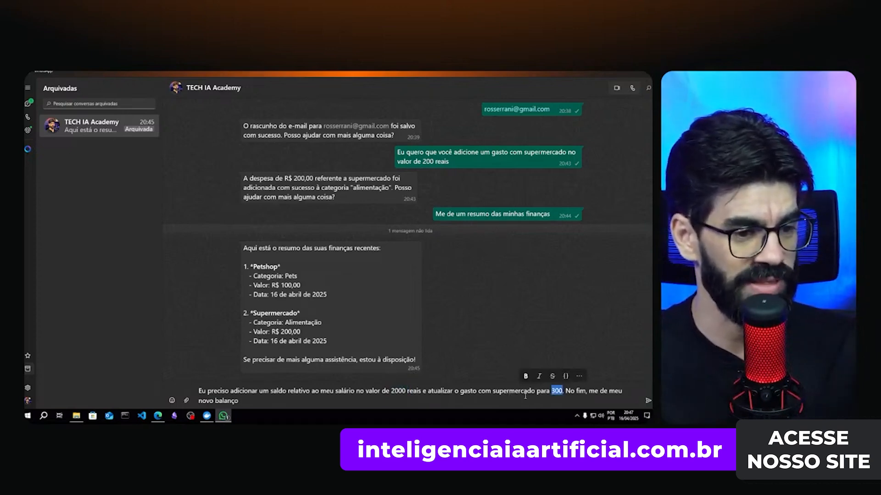
key("ctrl+End")
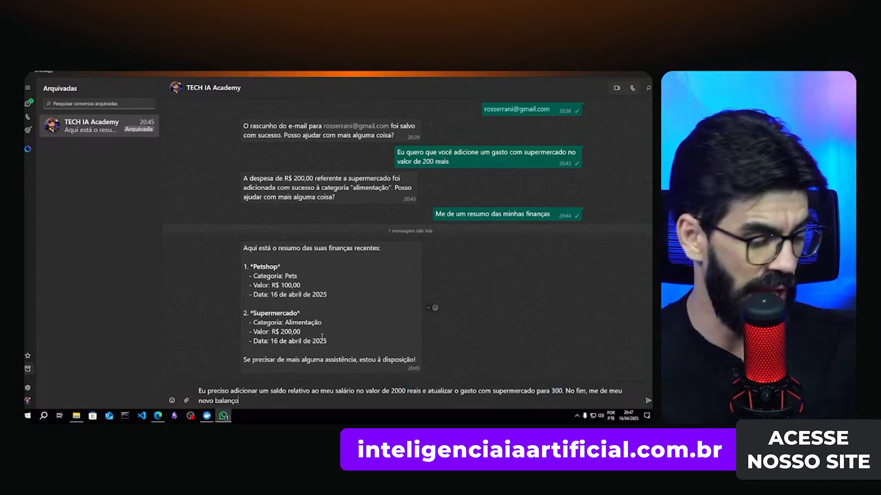
key("Return")
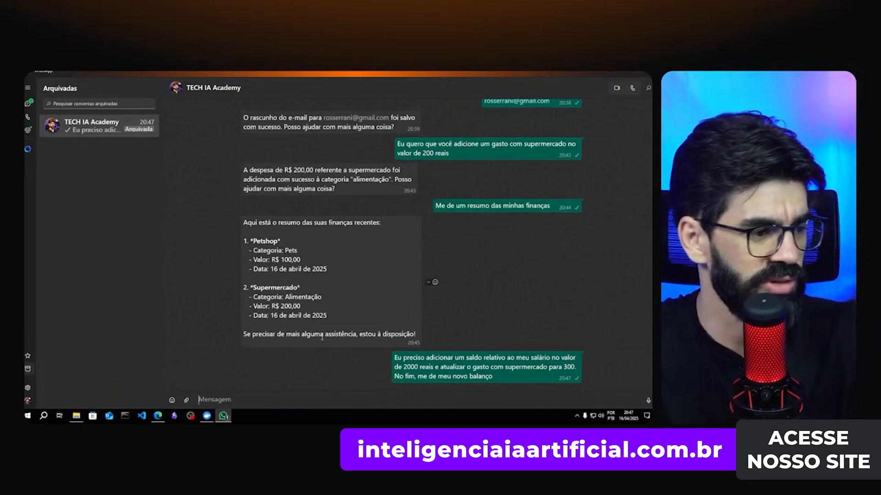
- Open the Super Agente de Finanças execution from 20:47:36 in n8n
left_click(158, 416)
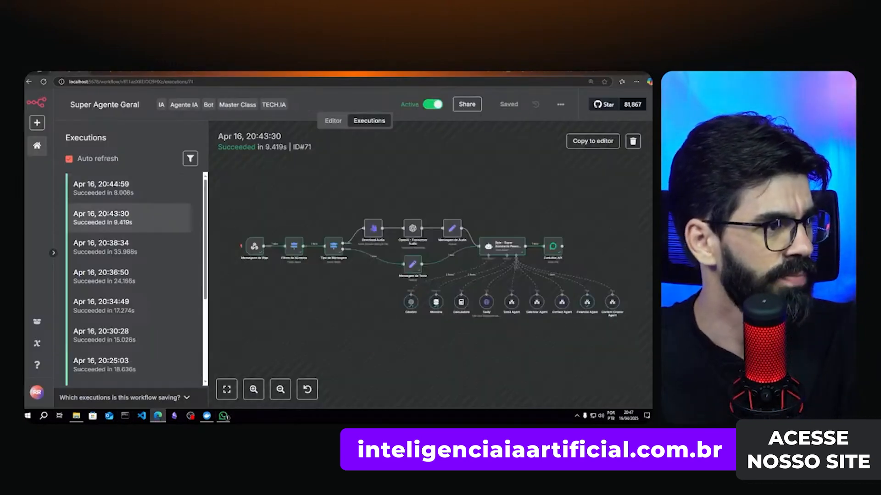
scroll(220, 219, "up", 3)
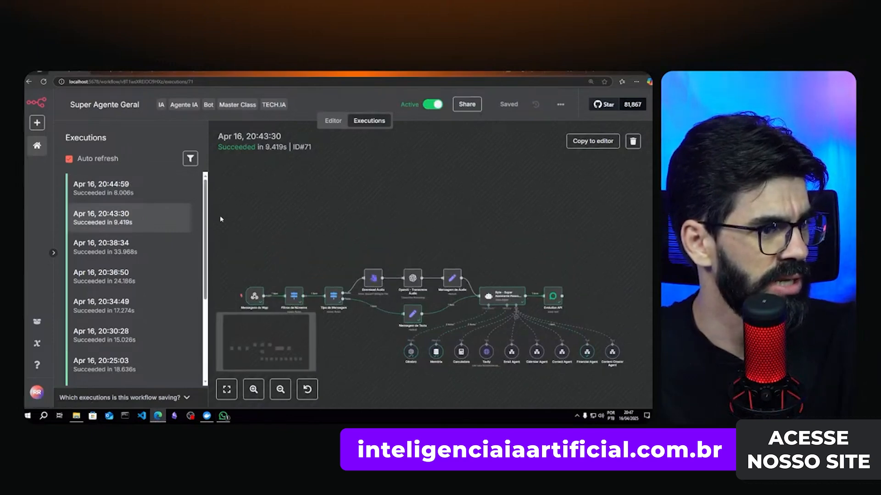
scroll(229, 225, "down", 2)
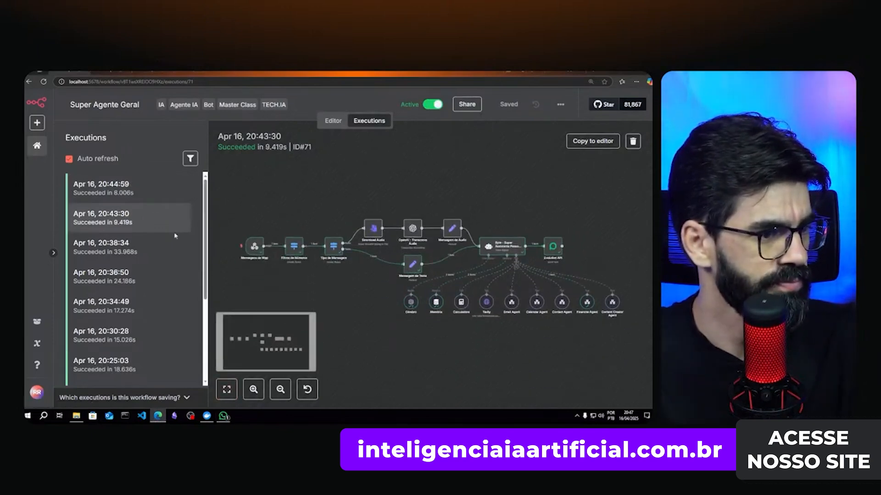
left_click(112, 188)
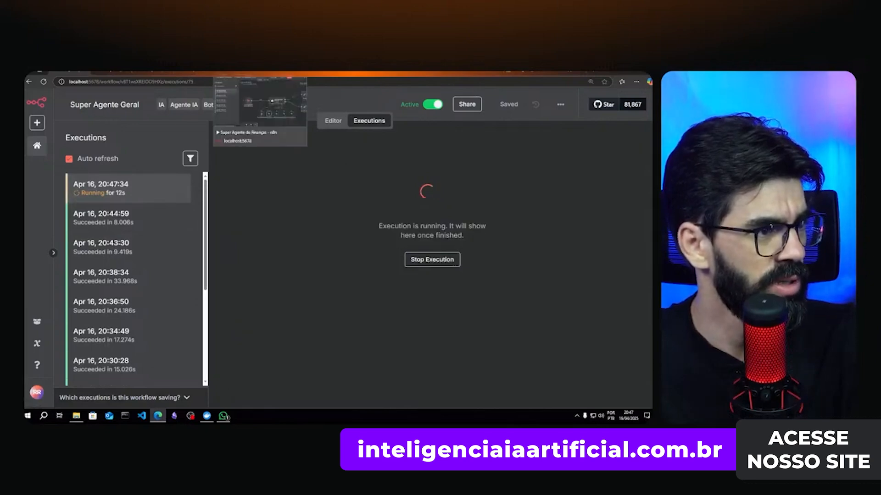
left_click(243, 72)
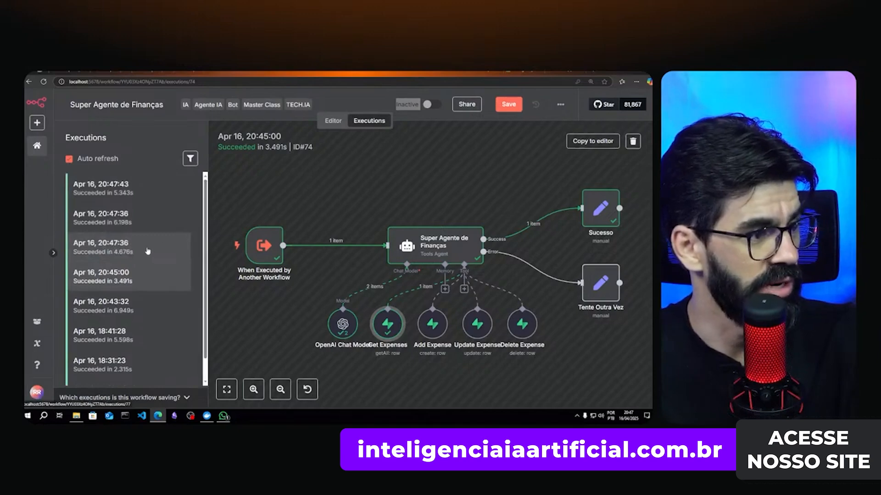
left_click(148, 249)
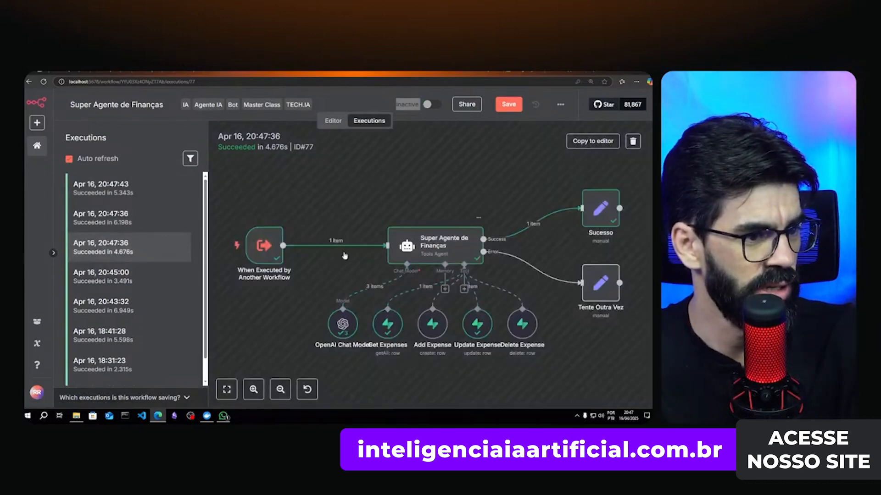
- Inspect the Get Expenses node's input and output in that run
double_click(387, 327)
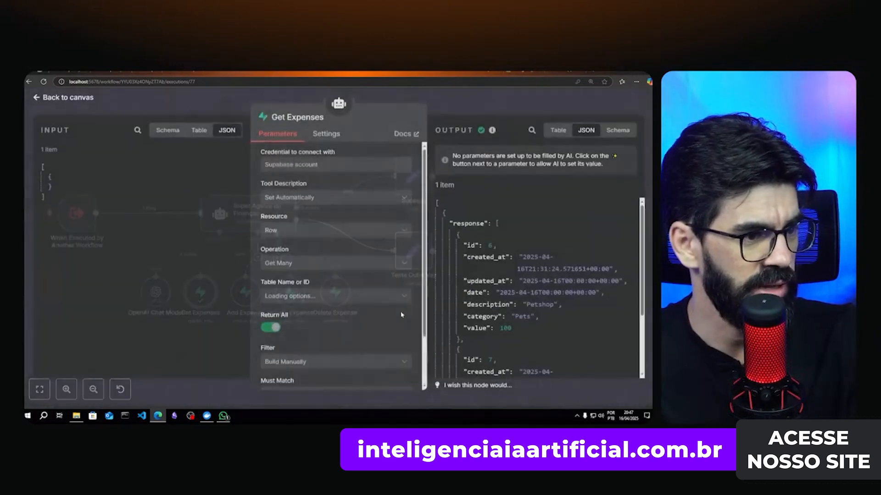
scroll(521, 297, "down", 2)
scroll(521, 297, "up", 2)
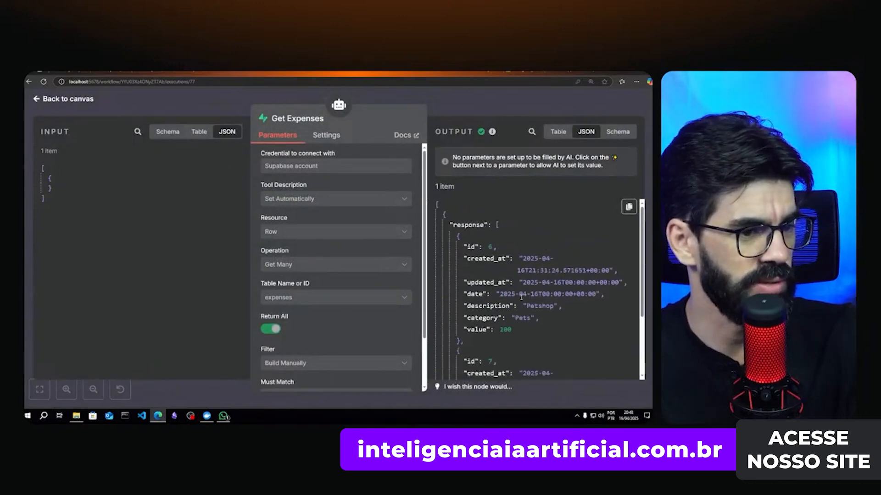
scroll(506, 323, "down", 4)
key("Escape")
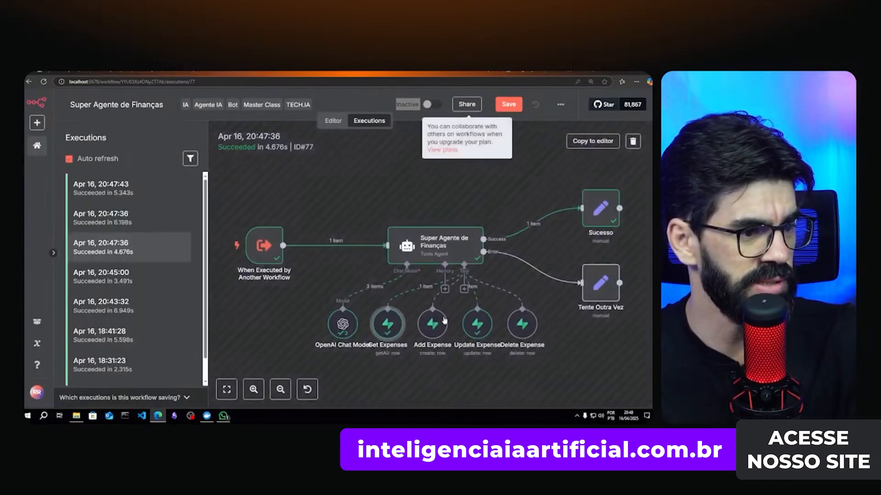
- Check Update Expense's output setting supermercado to 300, then return to WhatsApp
double_click(477, 326)
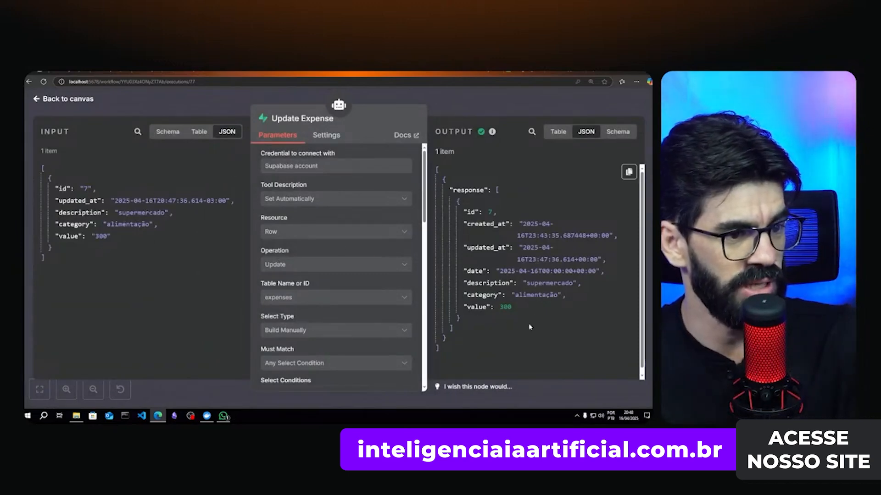
left_click(478, 102)
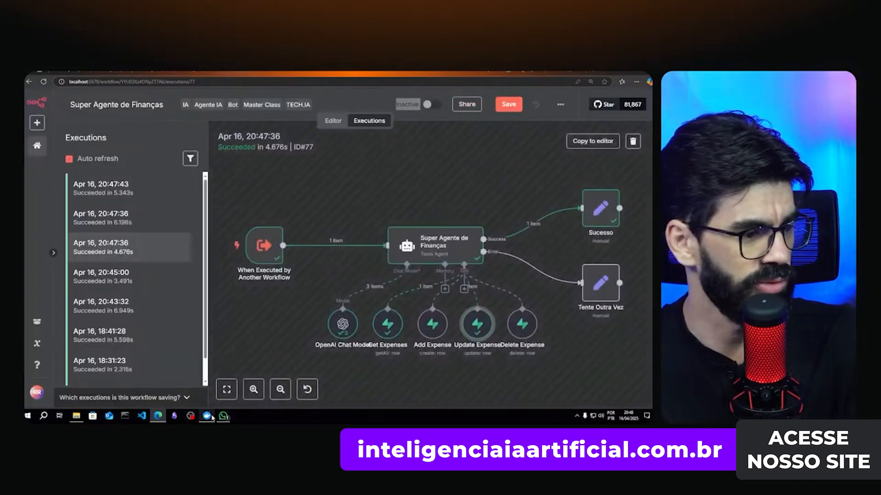
left_click(223, 418)
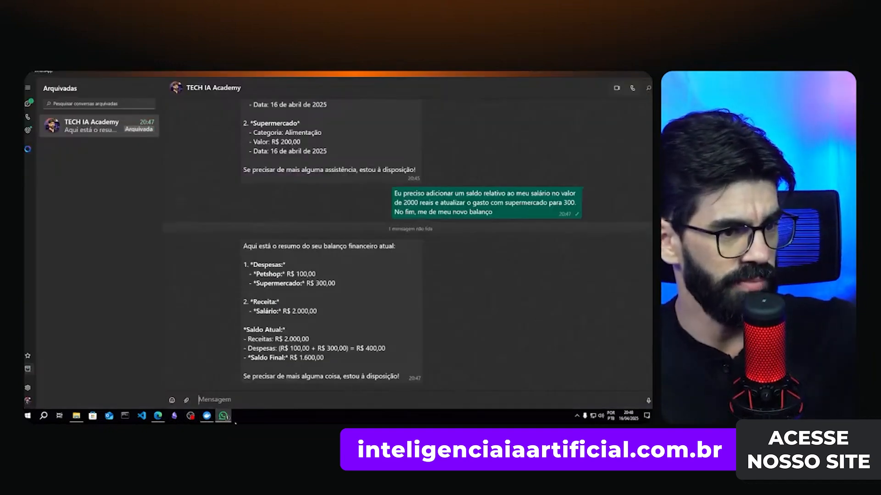
- Inspect the Add Expense tool's output in the 20:47:36 execution
left_click(157, 416)
left_click(147, 227)
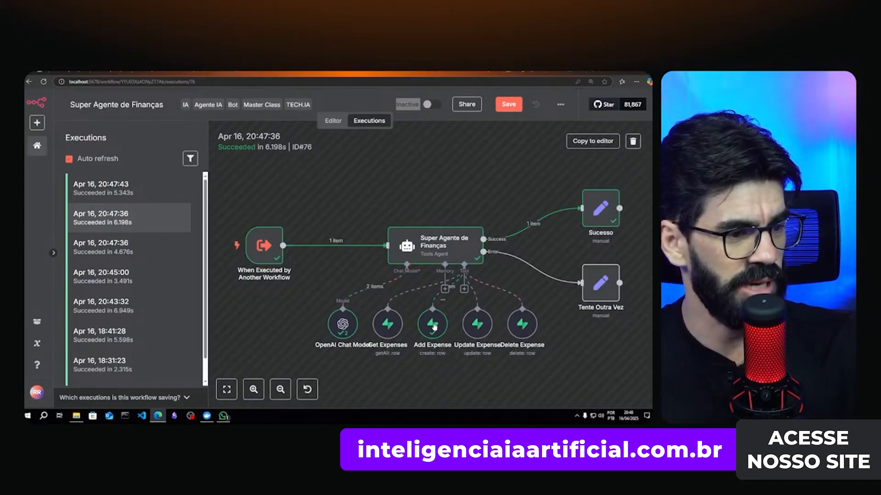
double_click(432, 325)
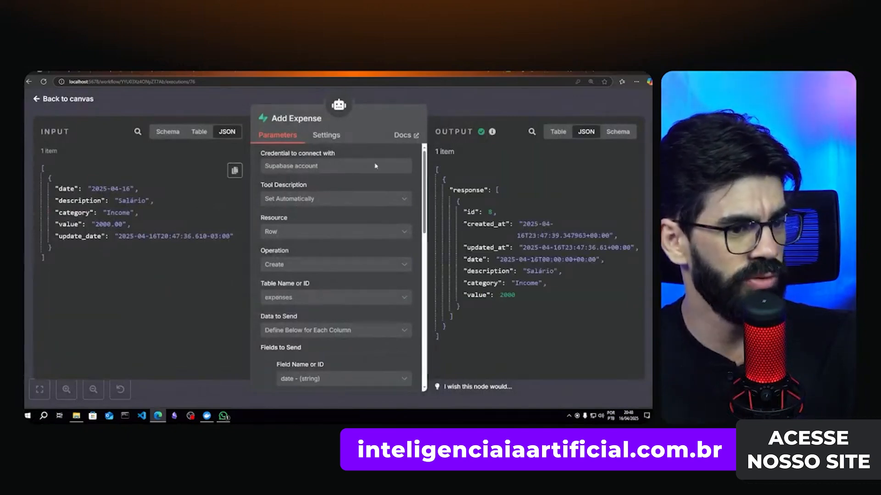
left_click(451, 111)
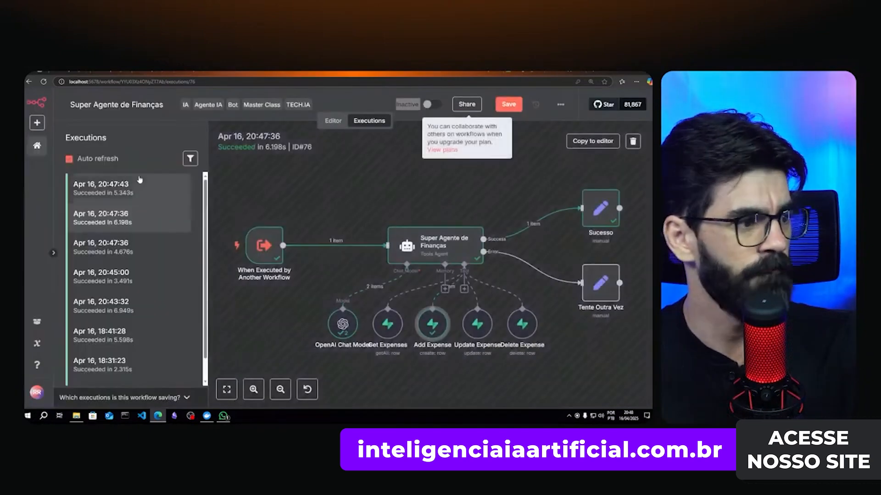
- Review Get Expenses in the 20:47:43 run and the 20:44:59 execution, then return to WhatsApp
left_click(110, 185)
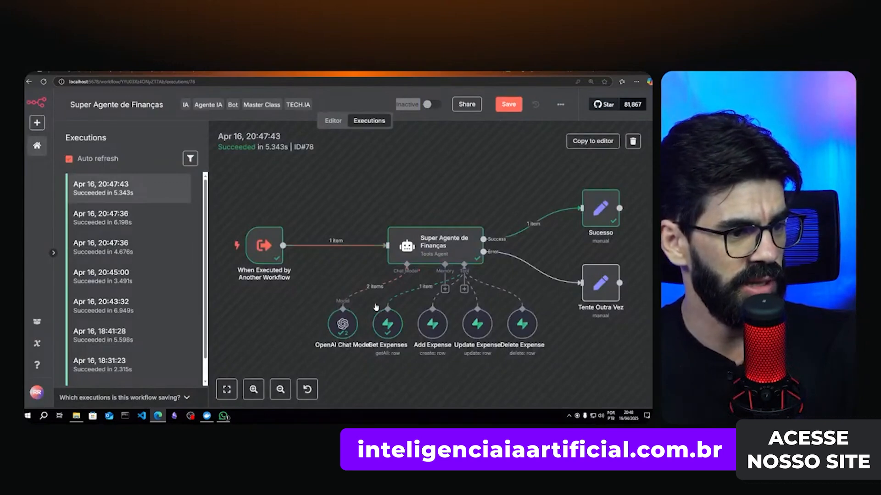
double_click(381, 329)
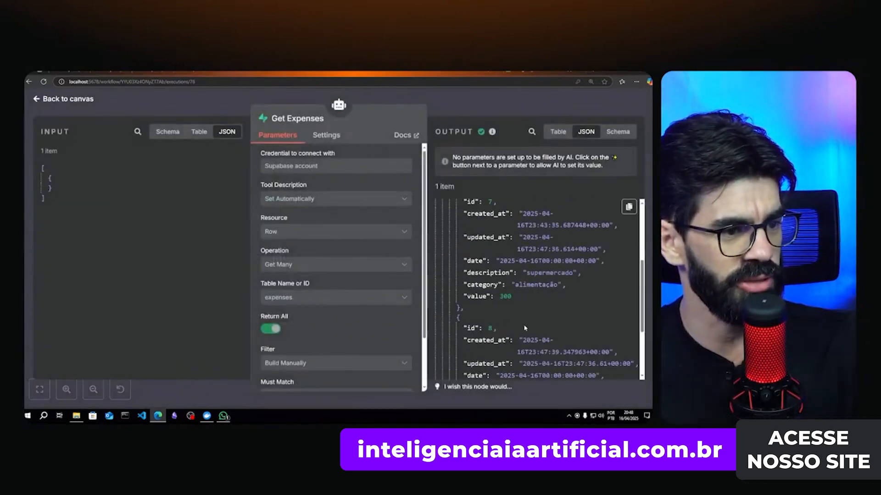
scroll(529, 306, "up", 3)
key("Escape")
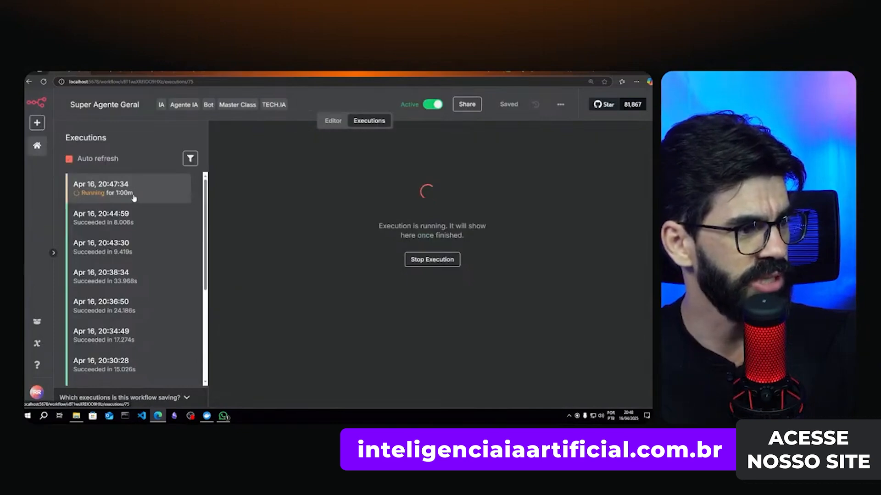
left_click(131, 197)
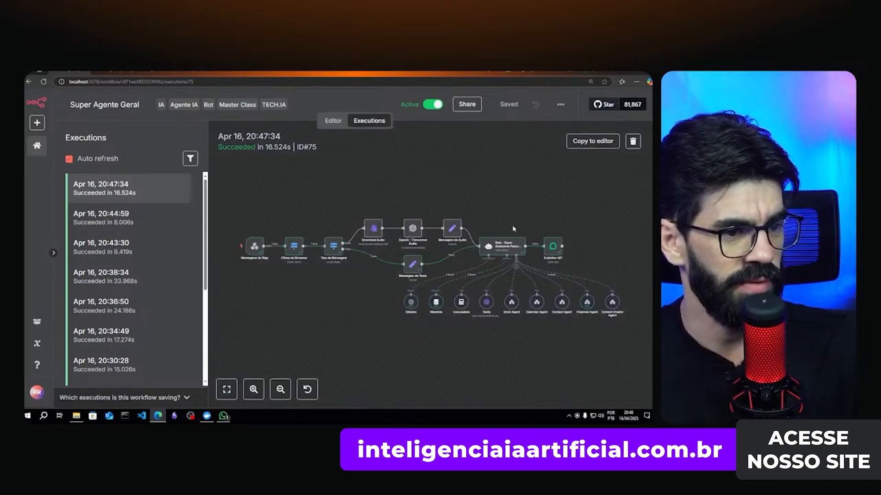
left_click(223, 415)
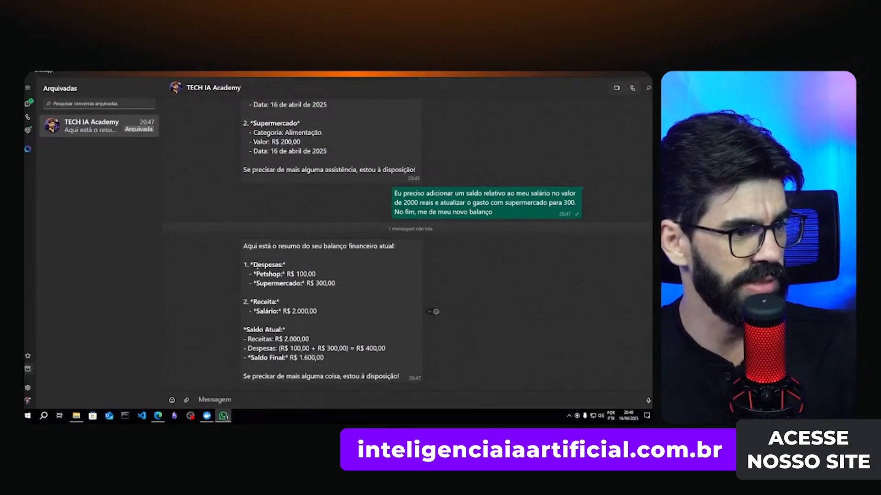
double_click(260, 265)
left_click(270, 283)
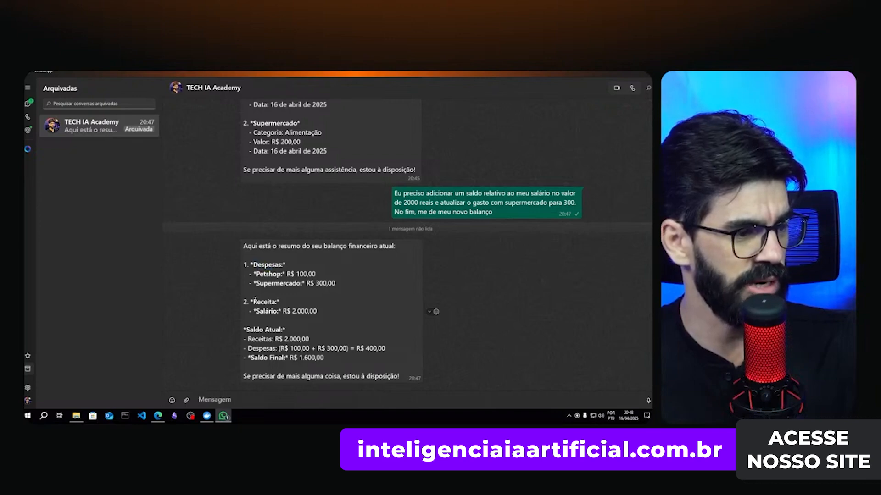
double_click(259, 301)
left_click(297, 313)
left_click_drag(255, 330, 278, 330)
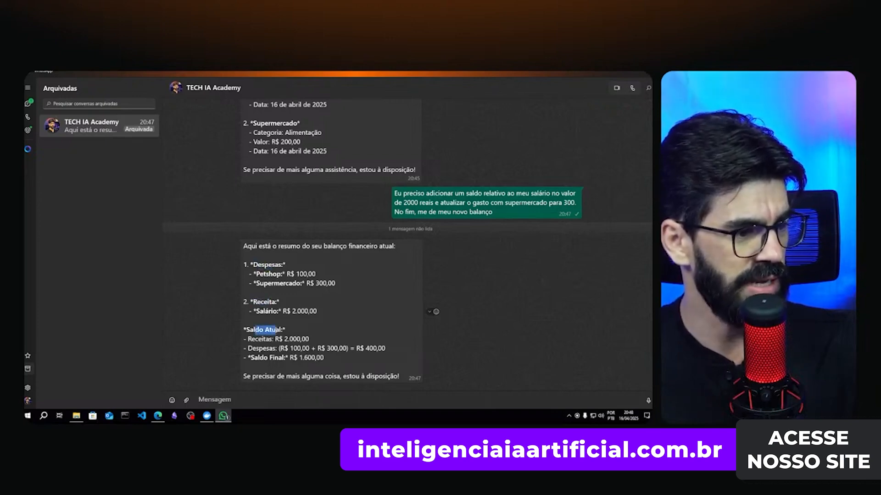
left_click(285, 355)
left_click_drag(305, 357, 321, 358)
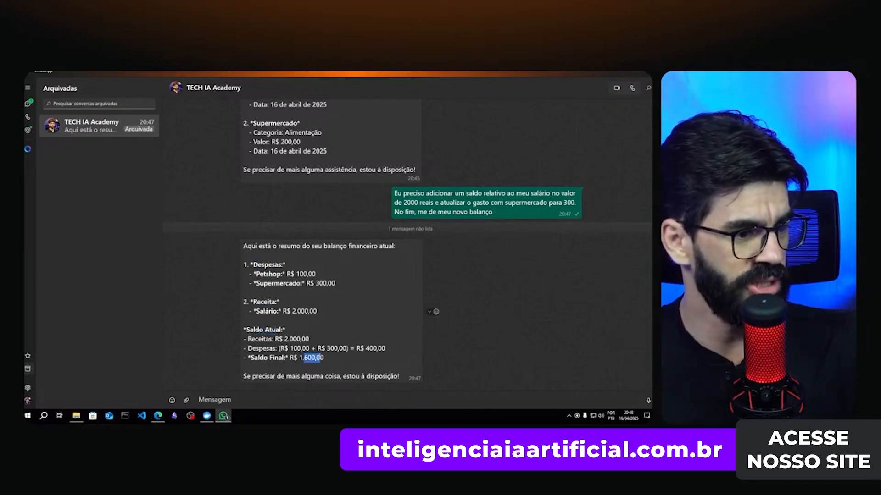
left_click(354, 368)
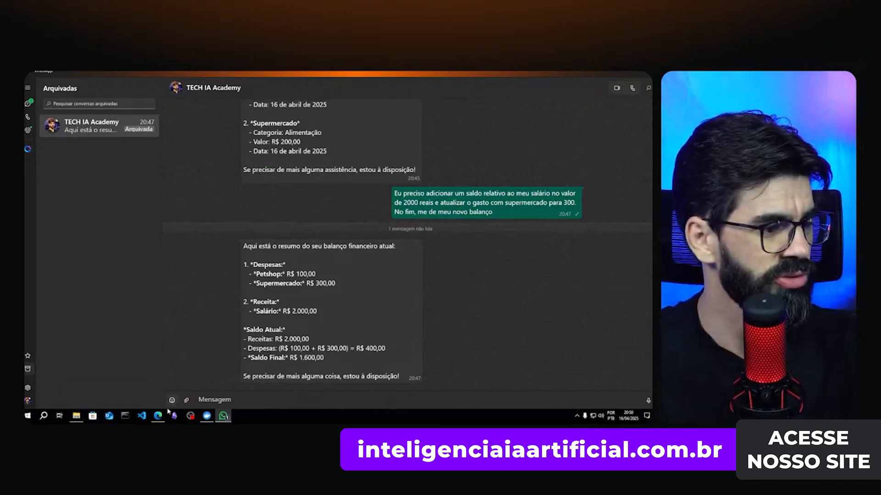
mouse_move(159, 421)
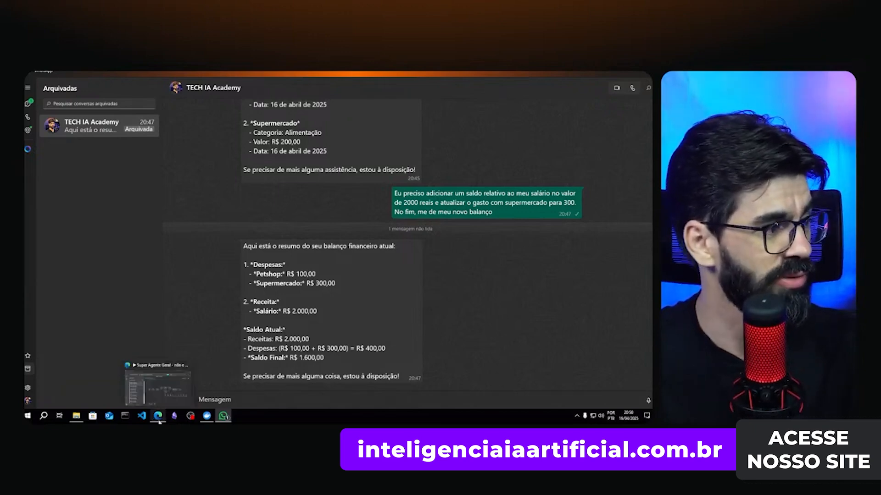
- Open Super Agente Geral execution ID#79 from 20:51:06, which succeeded in 8.526s
left_click(160, 394)
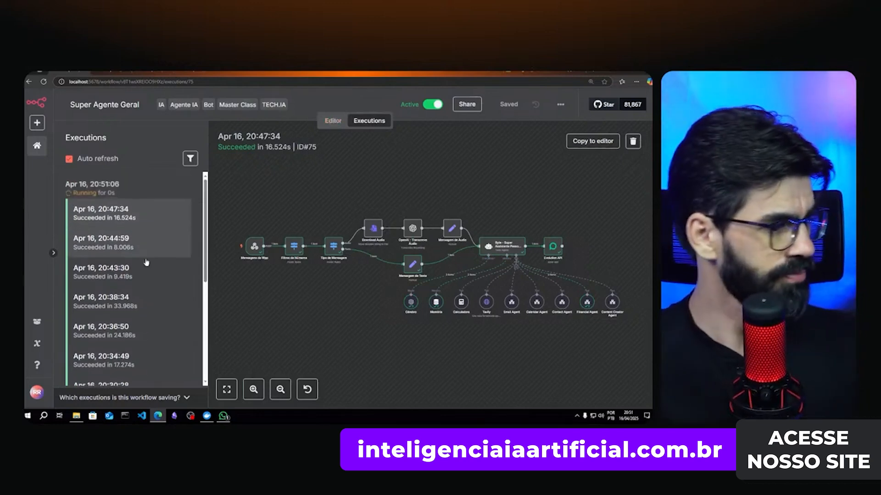
left_click(122, 184)
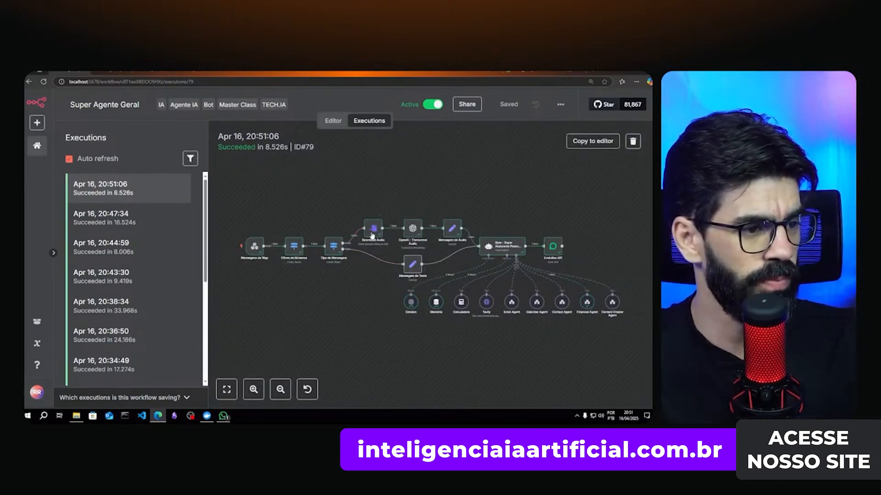
double_click(373, 229)
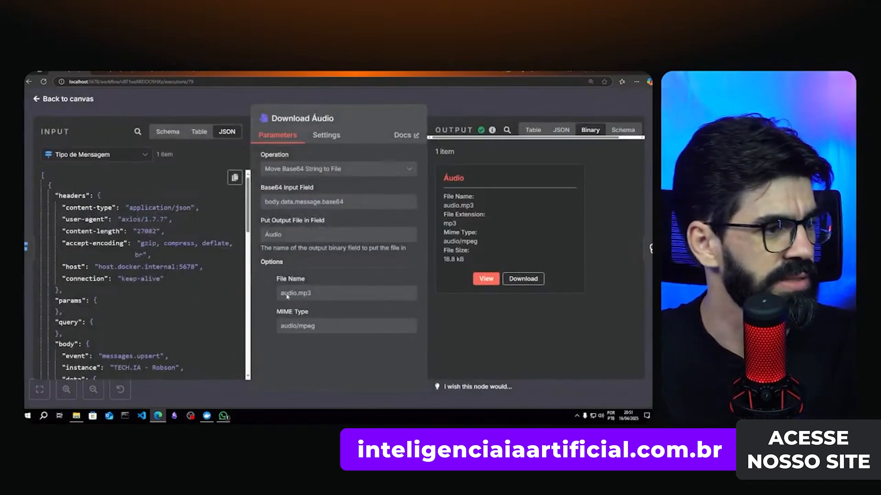
scroll(153, 206, "down", 5)
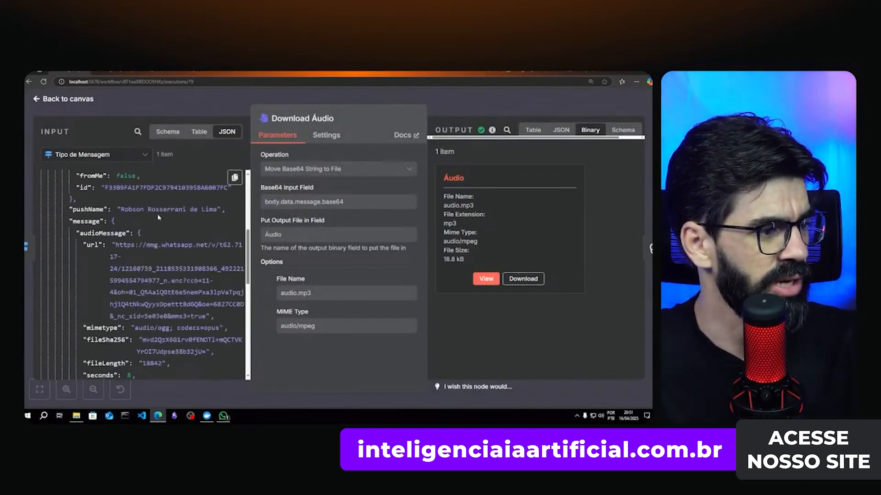
scroll(155, 213, "up", 6)
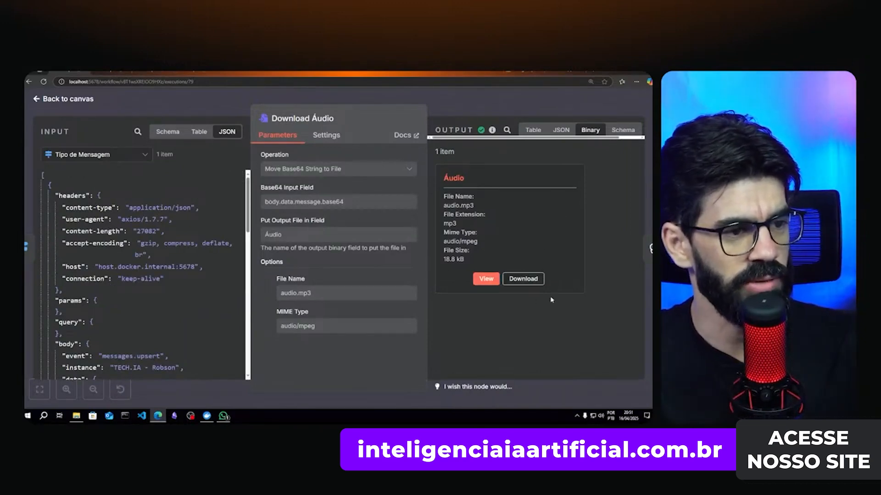
left_click(485, 278)
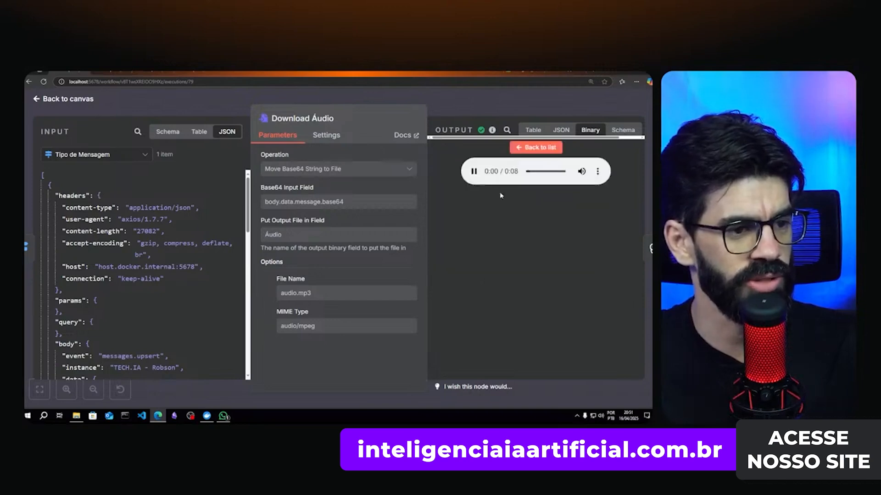
left_click(473, 173)
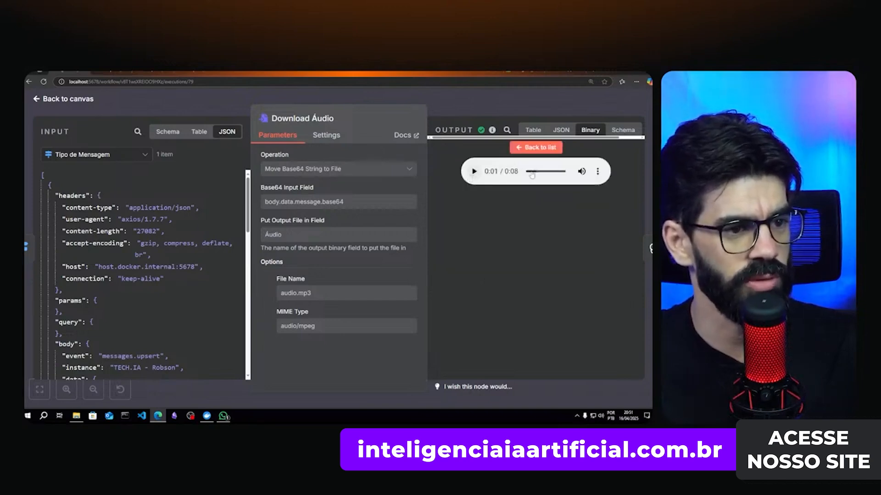
left_click(536, 147)
key("Escape")
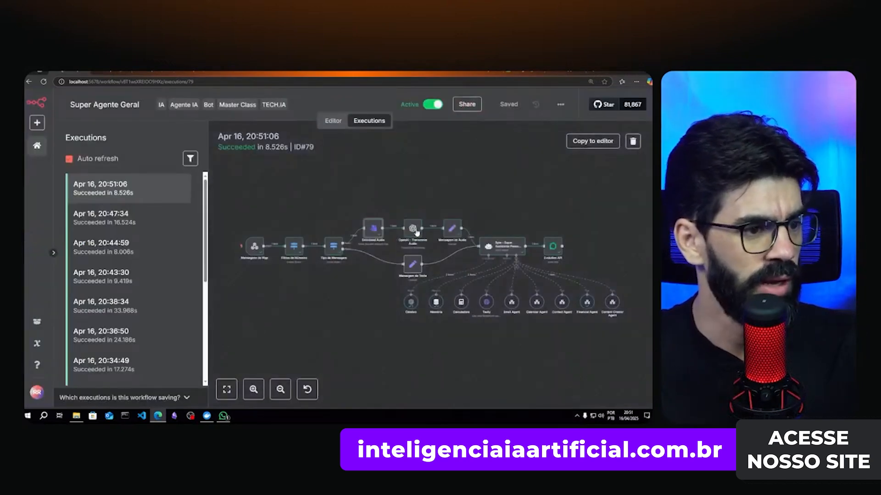
double_click(414, 230)
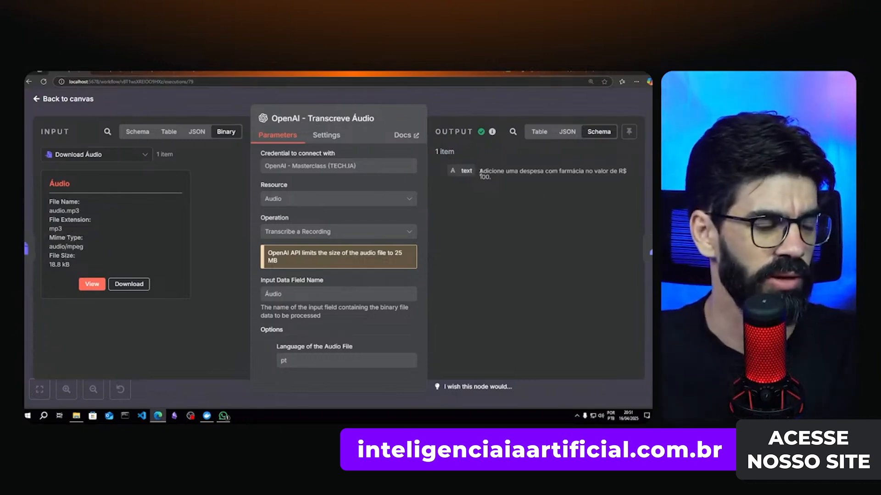
left_click_drag(486, 172, 606, 172)
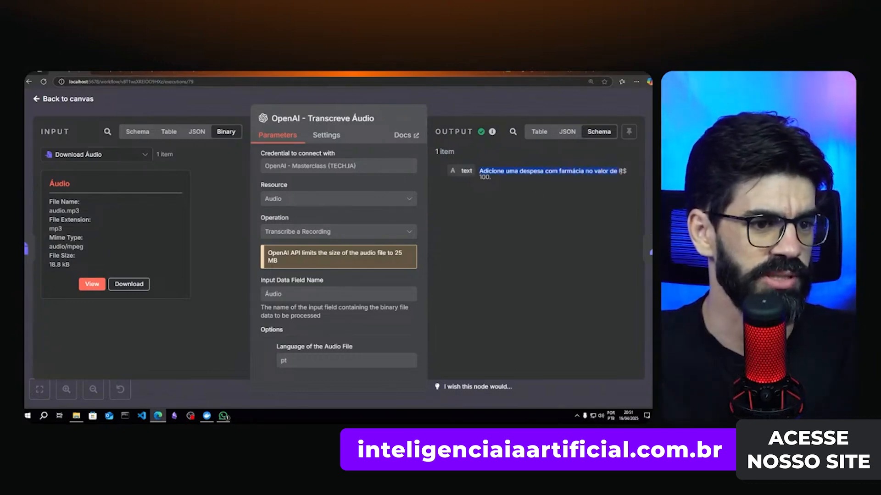
left_click(538, 190)
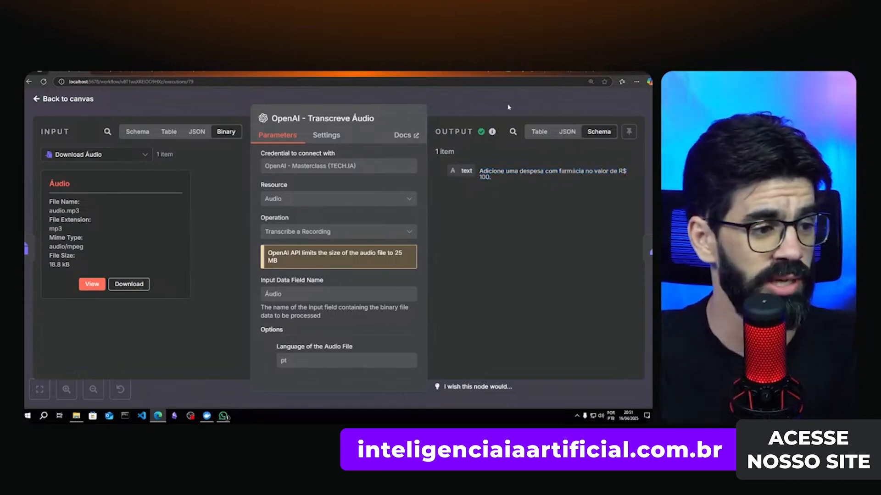
key("Escape")
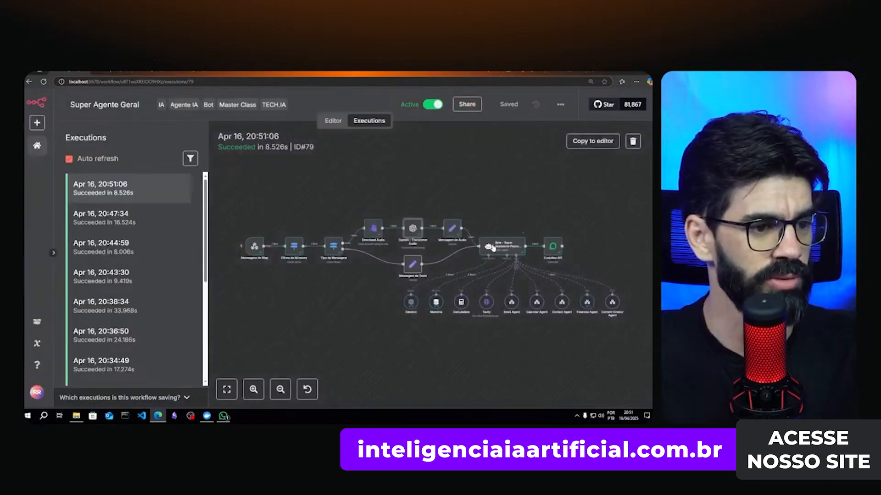
double_click(493, 248)
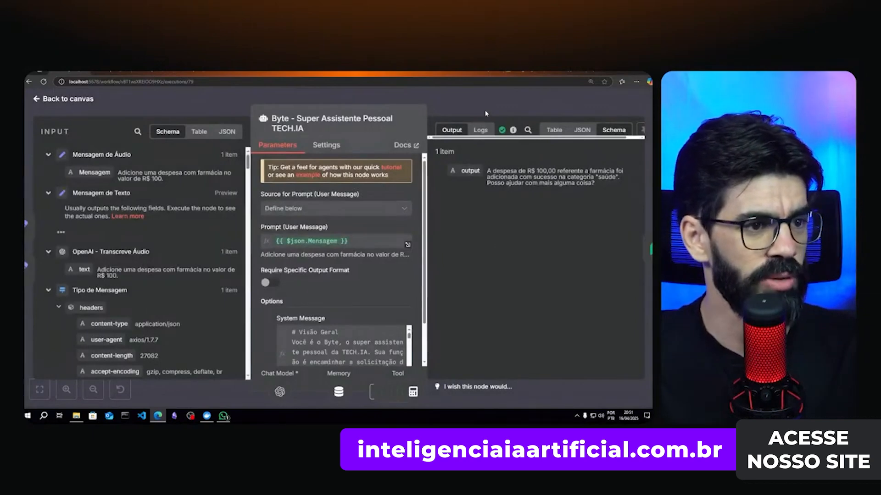
key("Escape")
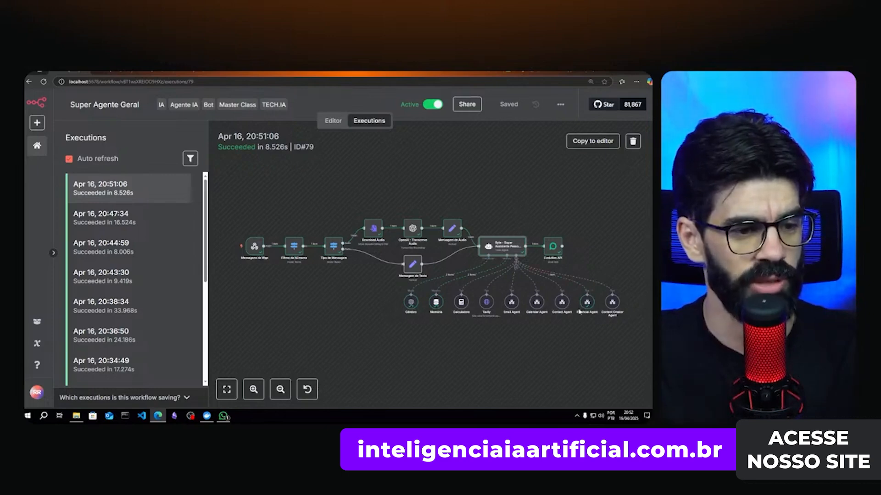
left_click(142, 72)
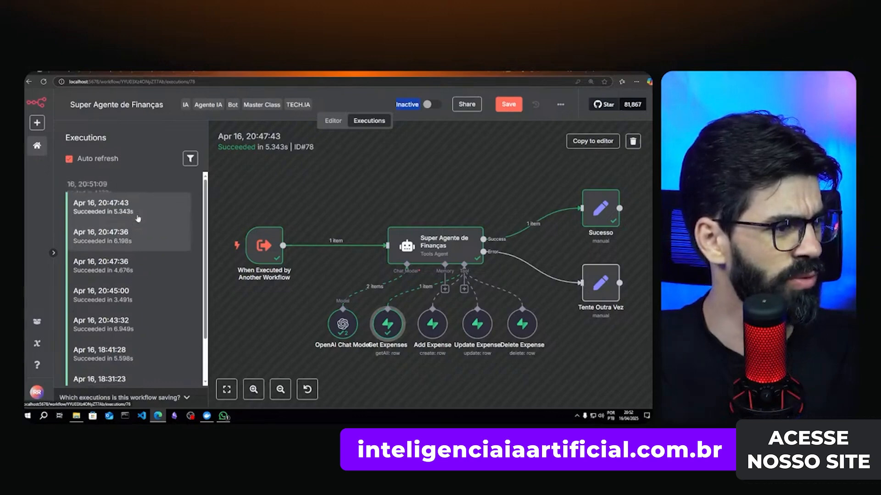
left_click(134, 189)
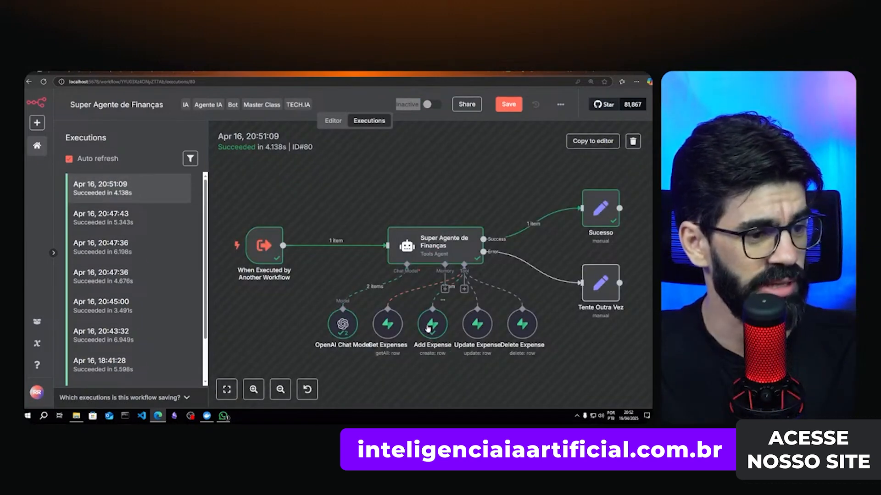
double_click(428, 328)
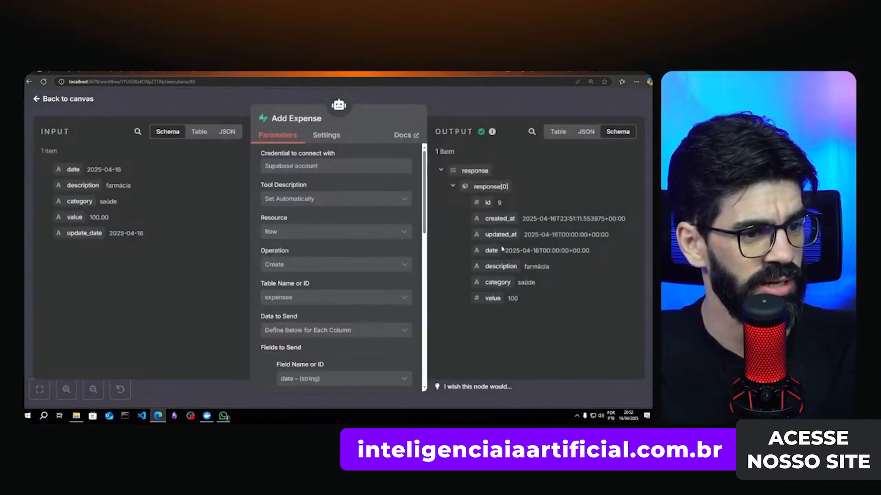
left_click(476, 73)
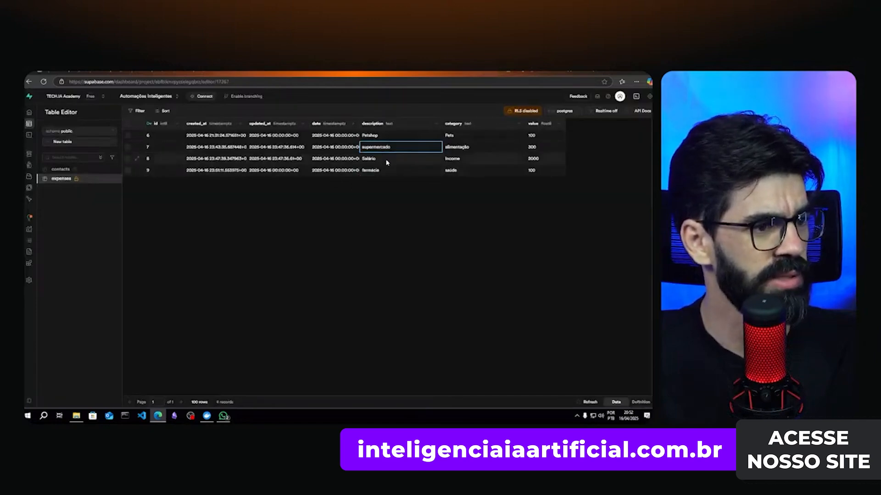
left_click(386, 161)
left_click(380, 170)
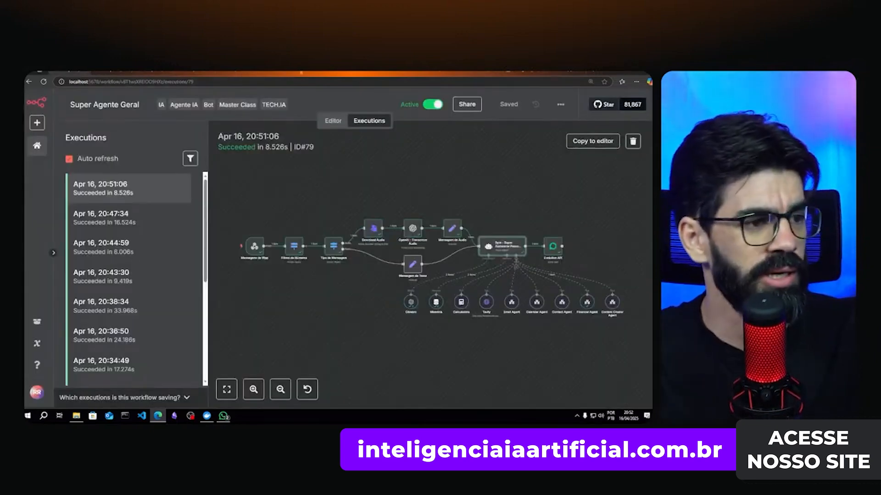
- Switch from the execution history to the Super Agente Geral editor canvas
left_click(327, 122)
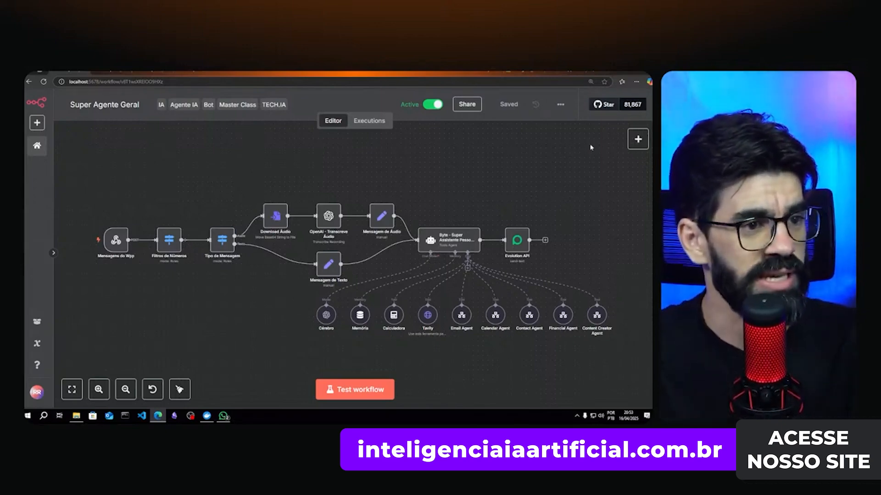
left_click(560, 105)
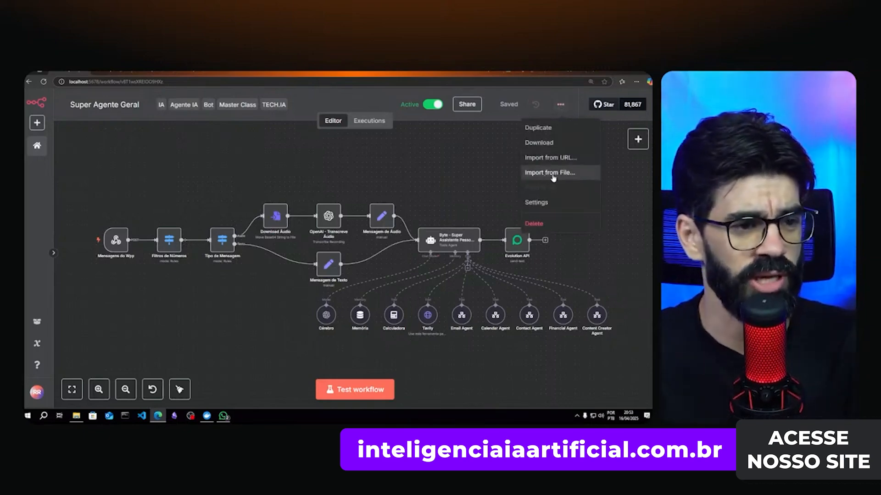
left_click(559, 107)
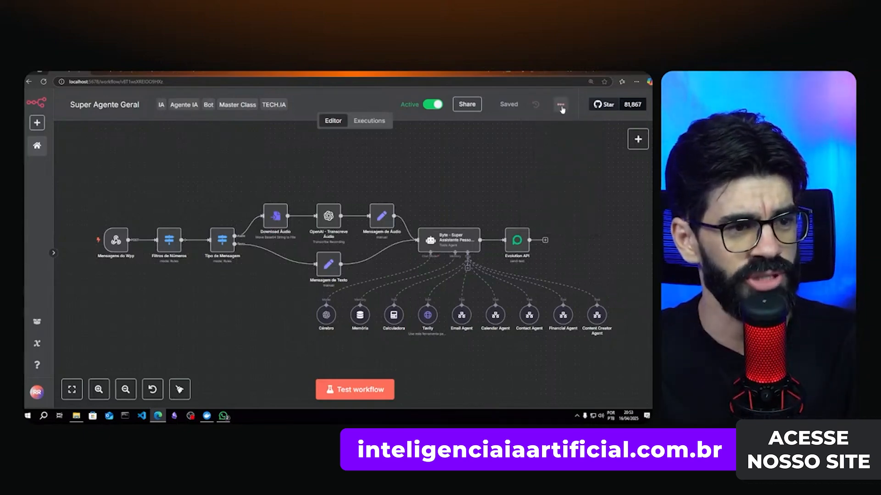
left_click(559, 108)
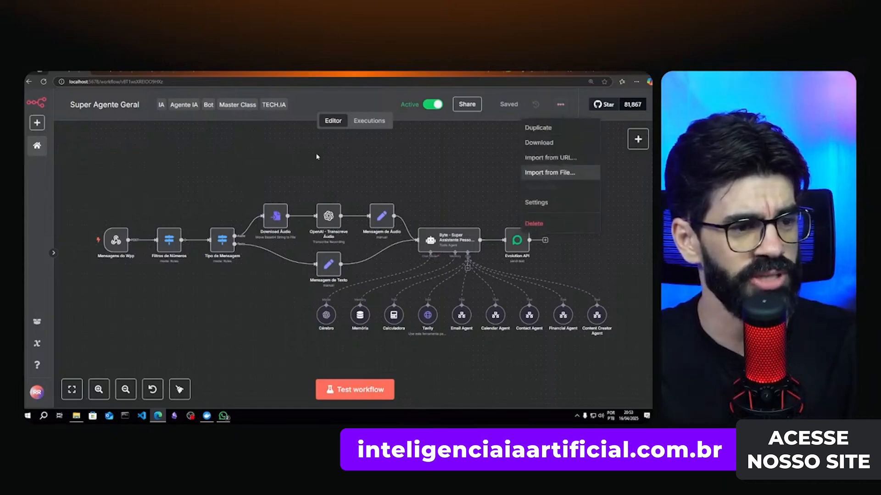
left_click(36, 145)
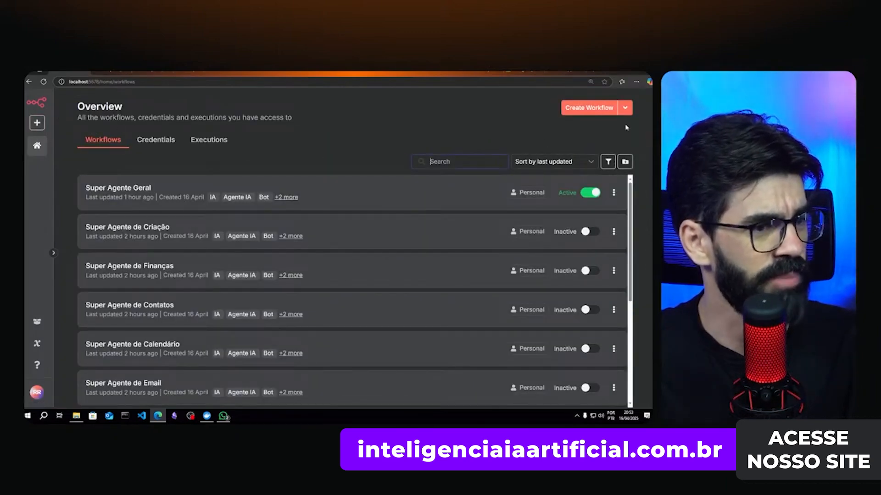
left_click(595, 110)
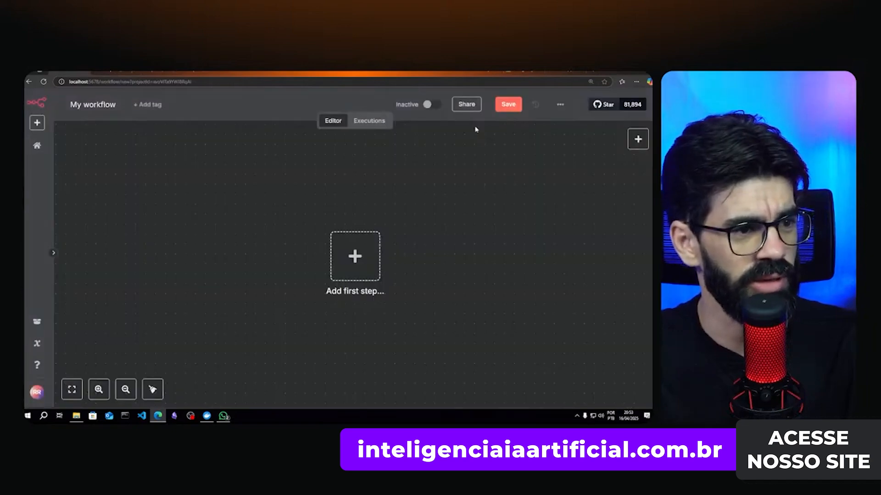
left_click(559, 104)
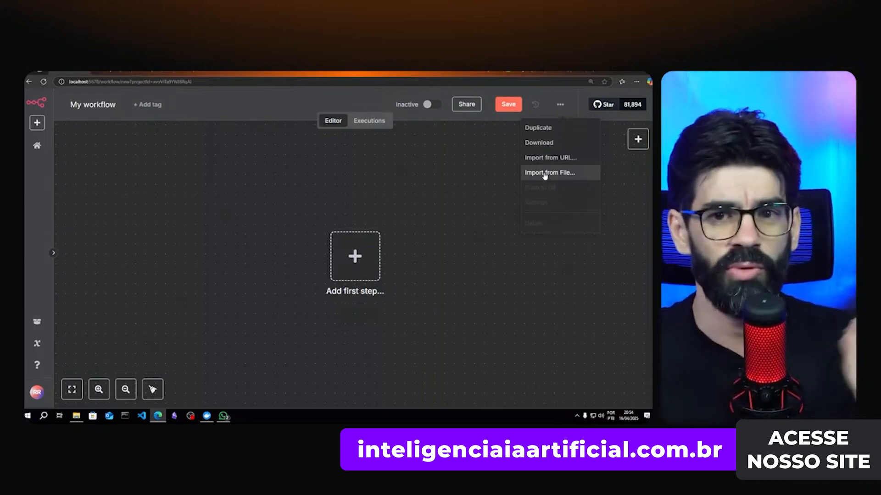
left_click(120, 176)
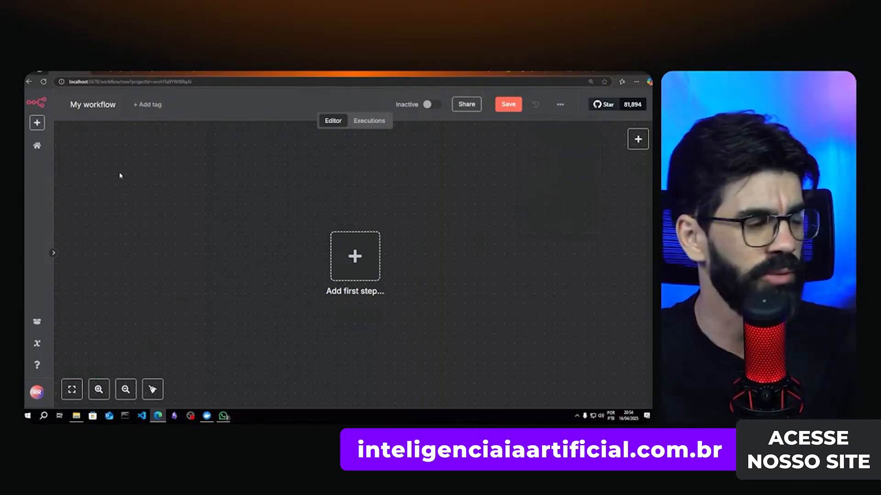
left_click(36, 147)
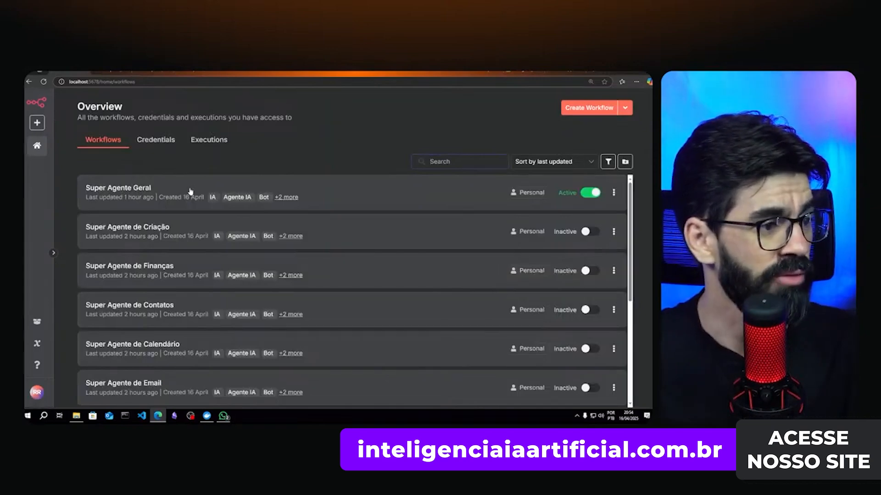
left_click(190, 192)
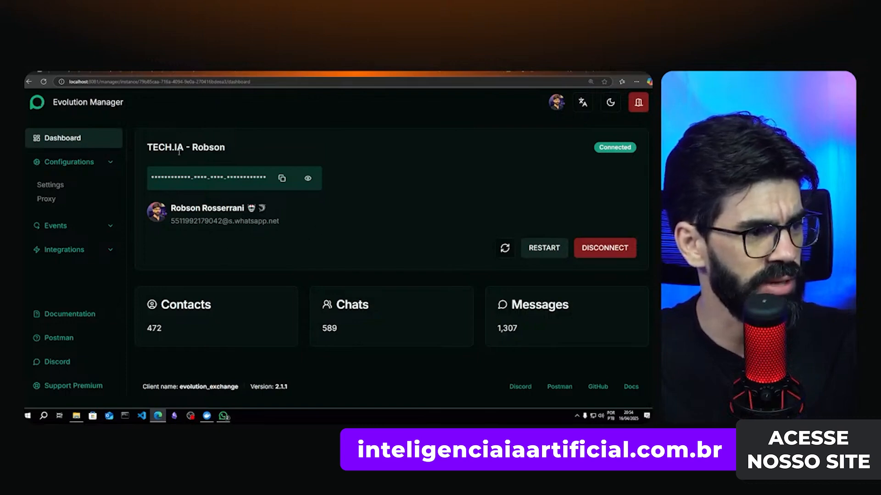
- Check Evolution Manager's webhook for the n8n_evolutionAPI URL, then return to the n8n tab
left_click(56, 227)
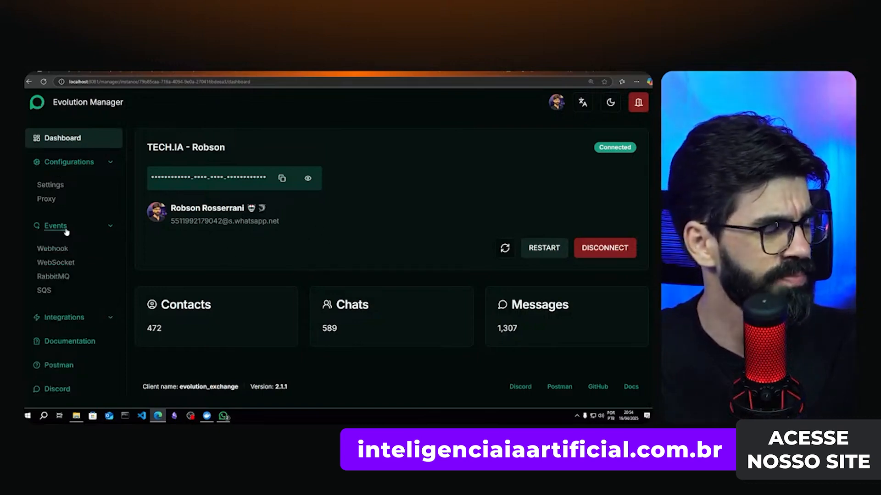
left_click(52, 249)
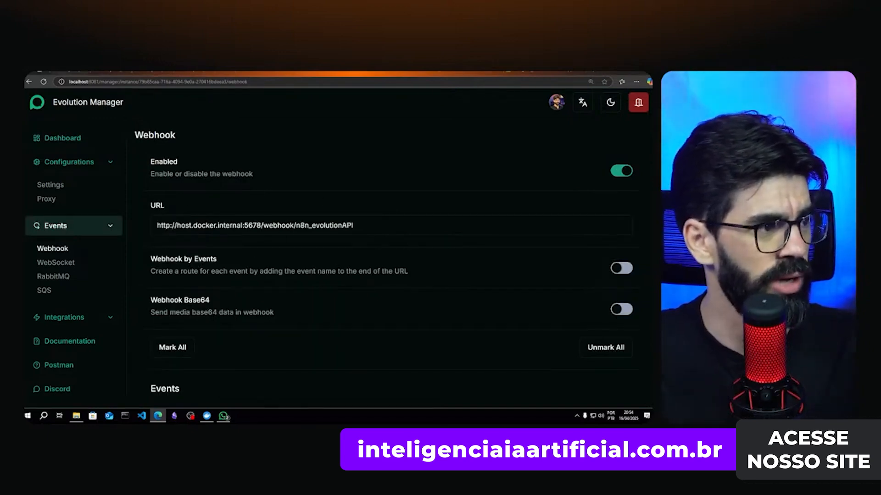
key("ctrl+Tab")
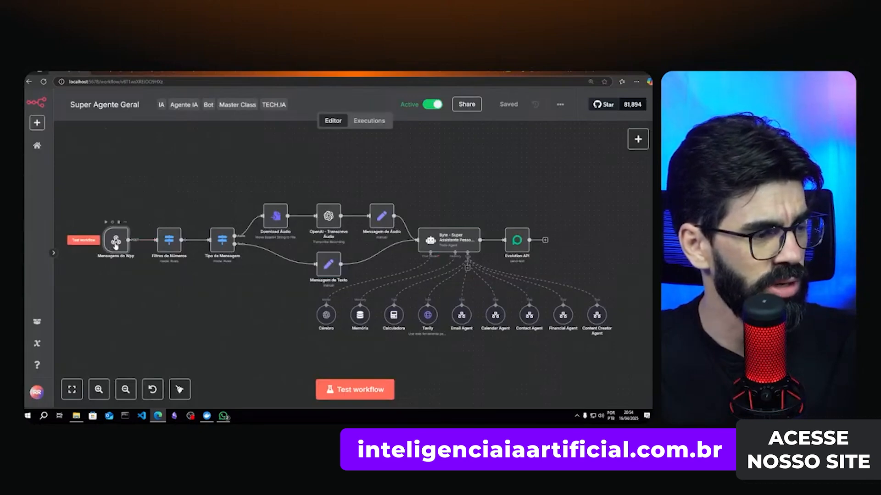
- Copy the Mensagens do Wpp node's production webhook URL
double_click(115, 247)
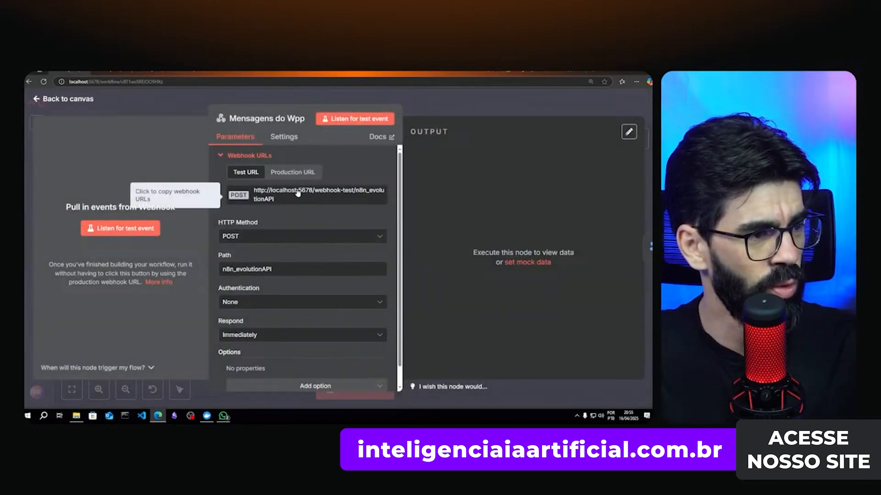
left_click(284, 176)
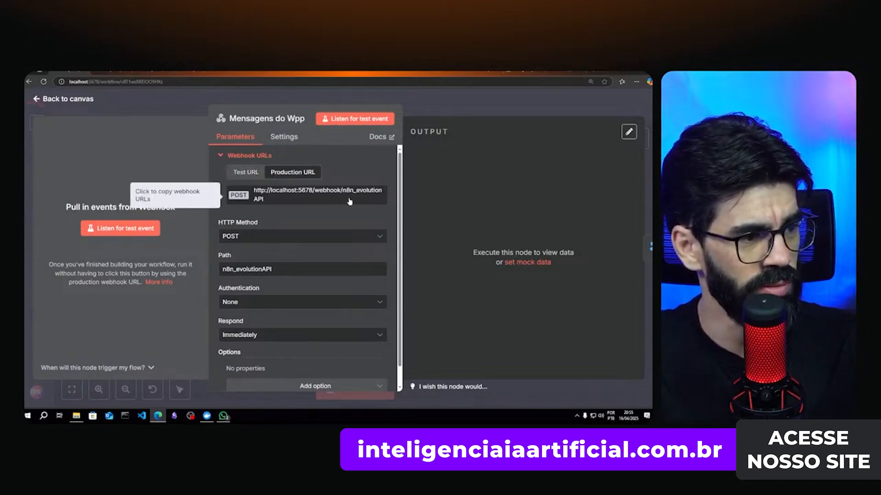
left_click(312, 201)
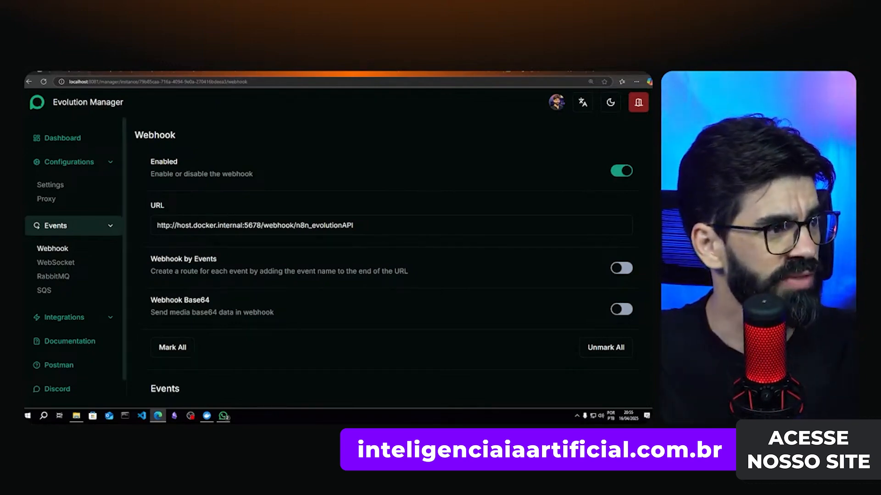
- Match Evolution Manager's webhook to host.docker.internal:5678/webhook/n8n_evolutionAPI and save it
left_click(80, 72)
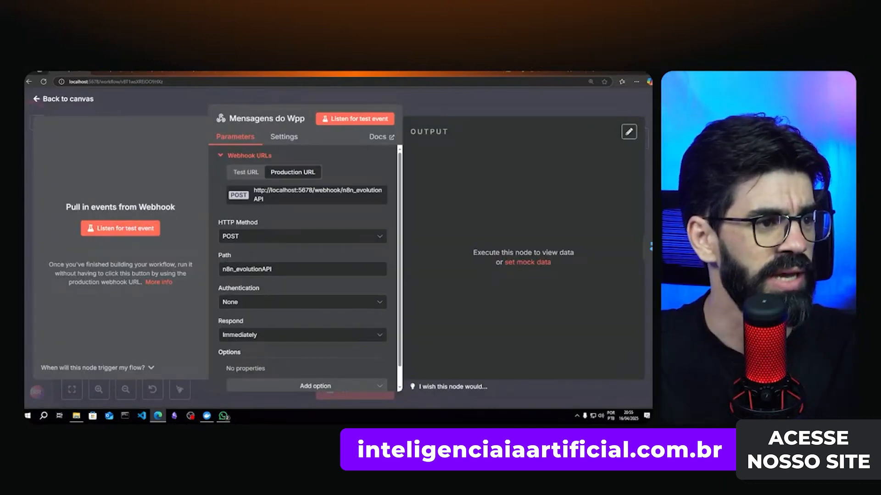
left_click(262, 73)
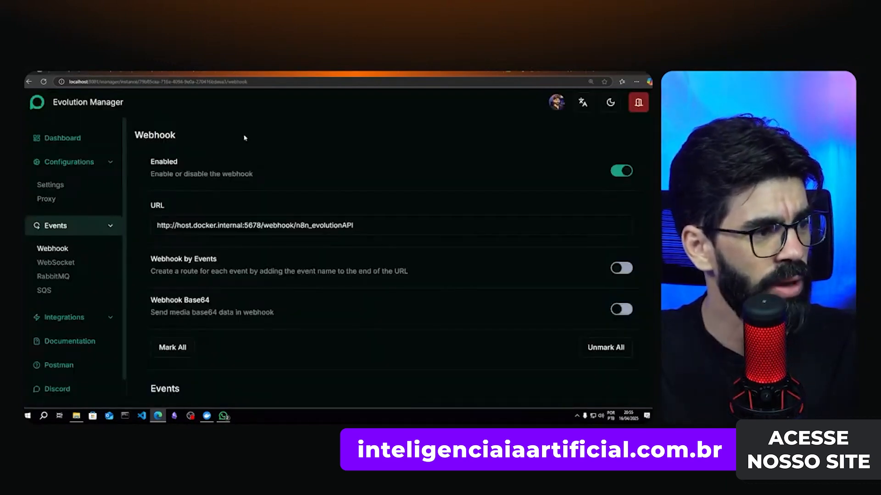
key("ctrl+shift+Tab")
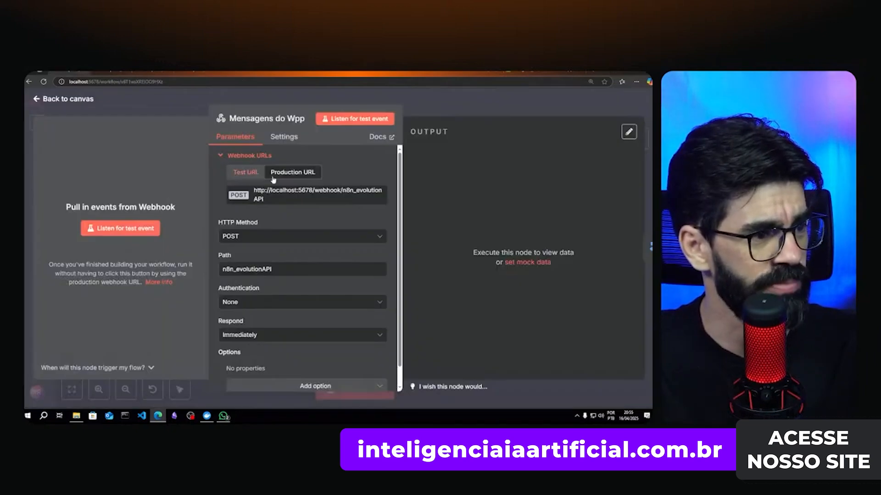
key("ctrl+Tab")
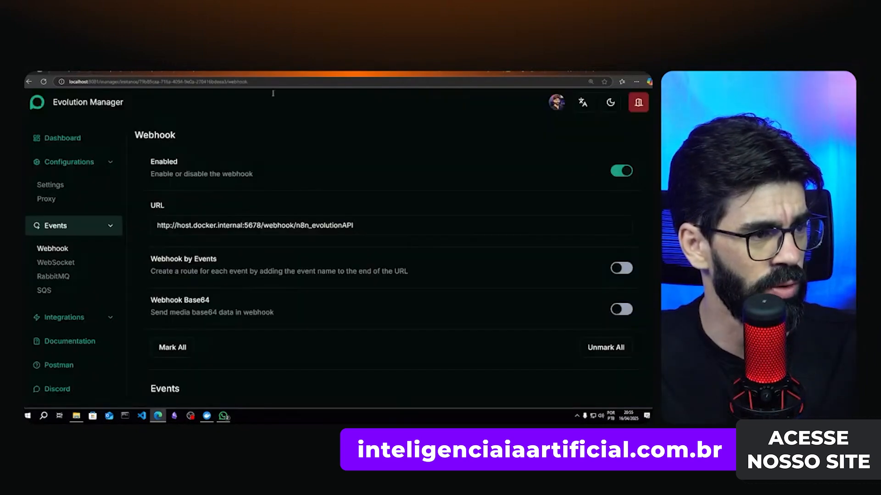
left_click(179, 226)
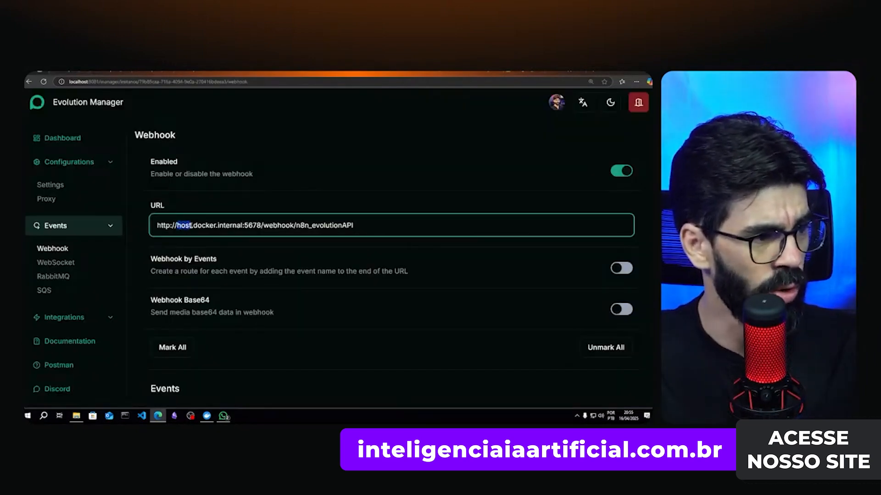
left_click_drag(192, 225, 241, 225)
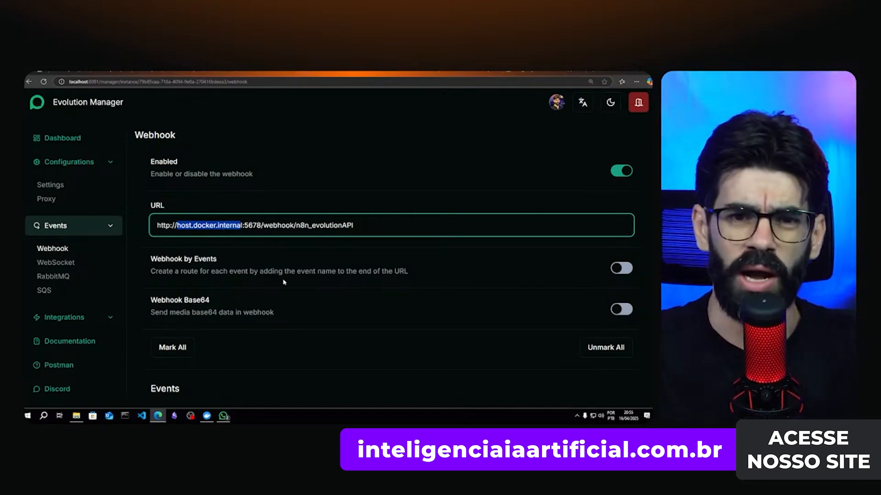
scroll(580, 331, "down", 15)
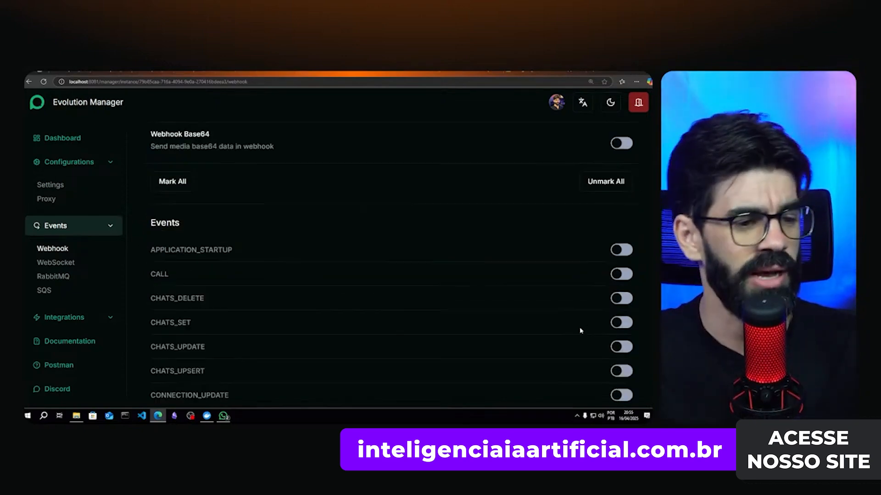
left_click(610, 364)
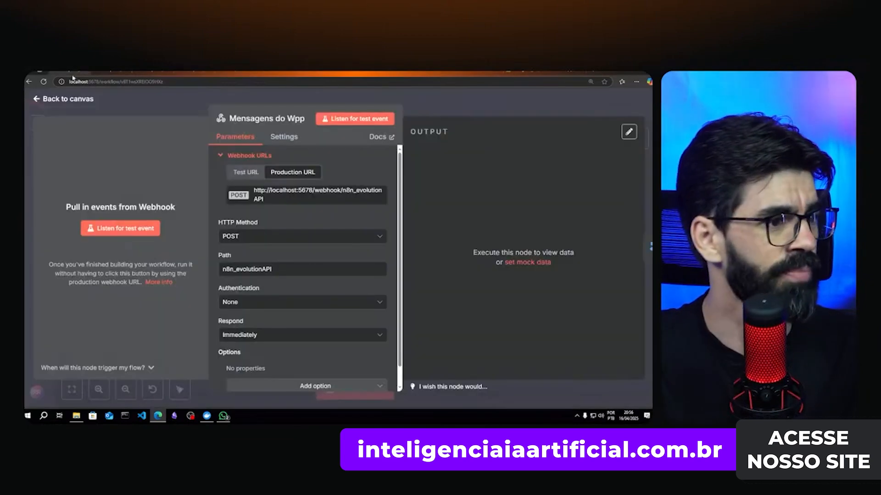
key("Escape")
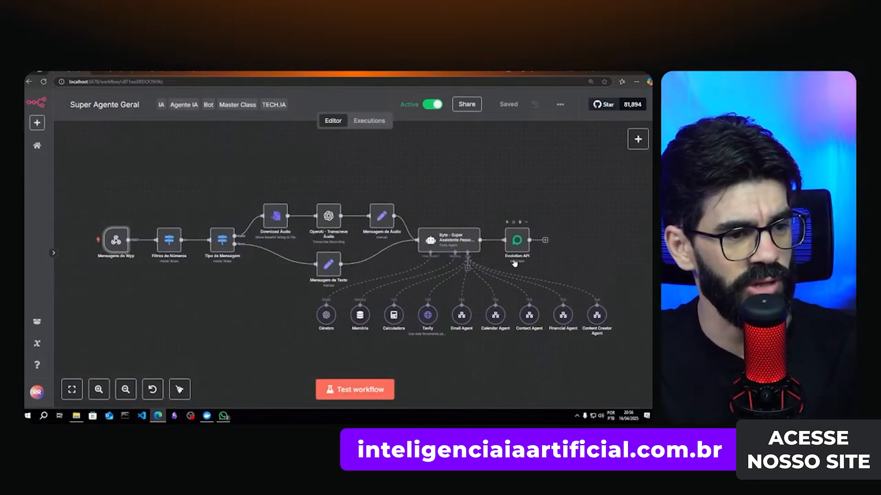
- Review the Evolution API send-text node's parameters, then open the account menu
scroll(513, 262, "up", 4)
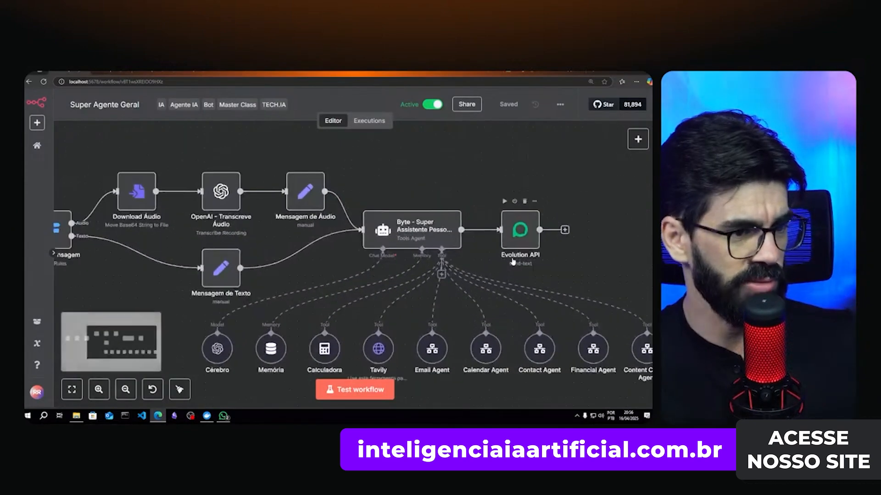
scroll(525, 253, "right", 2)
mouse_move(427, 220)
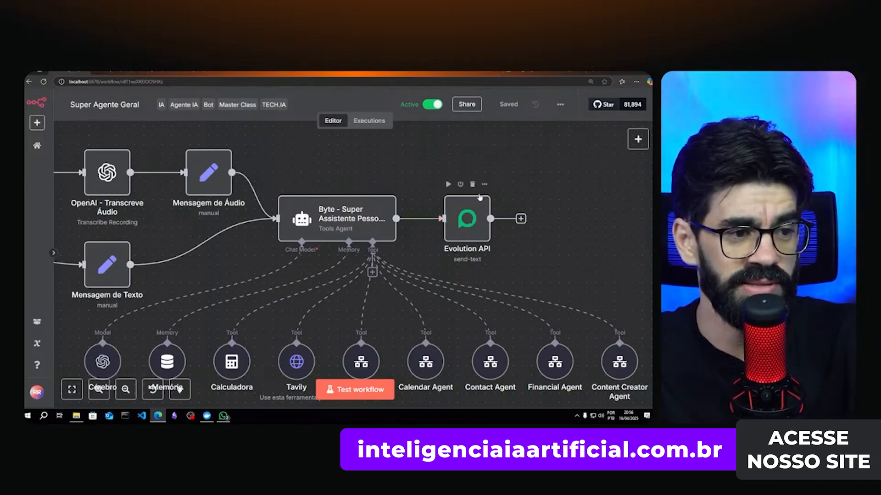
left_click(464, 228)
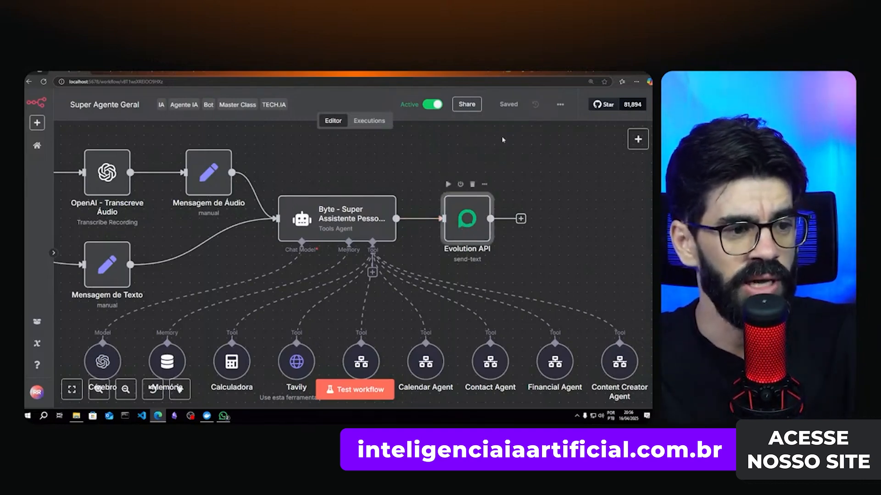
key("Return")
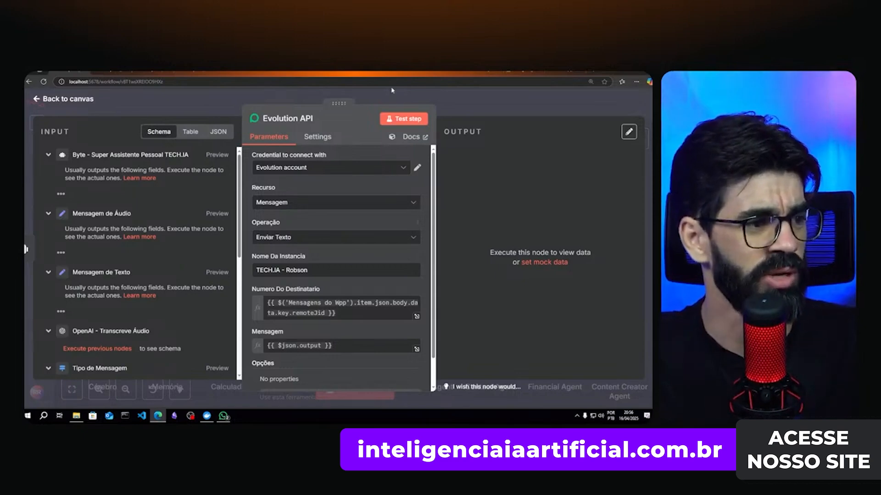
scroll(344, 215, "down", 1)
scroll(339, 239, "up", 1)
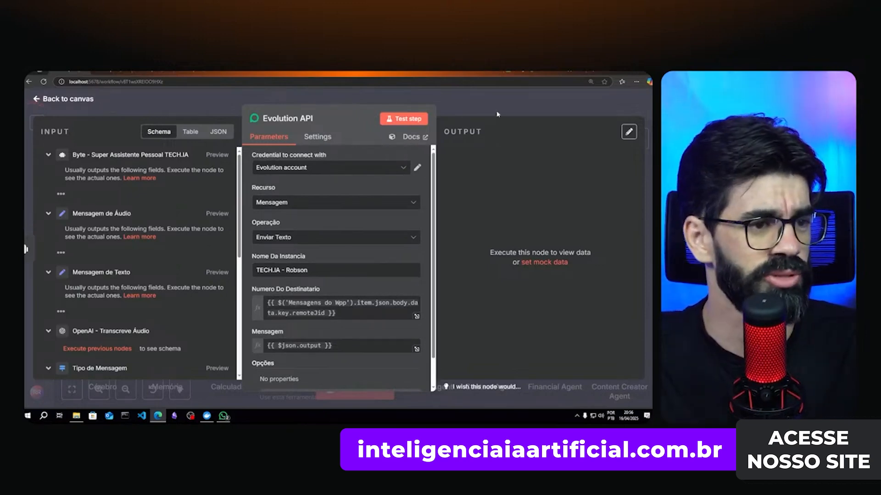
left_click(497, 113)
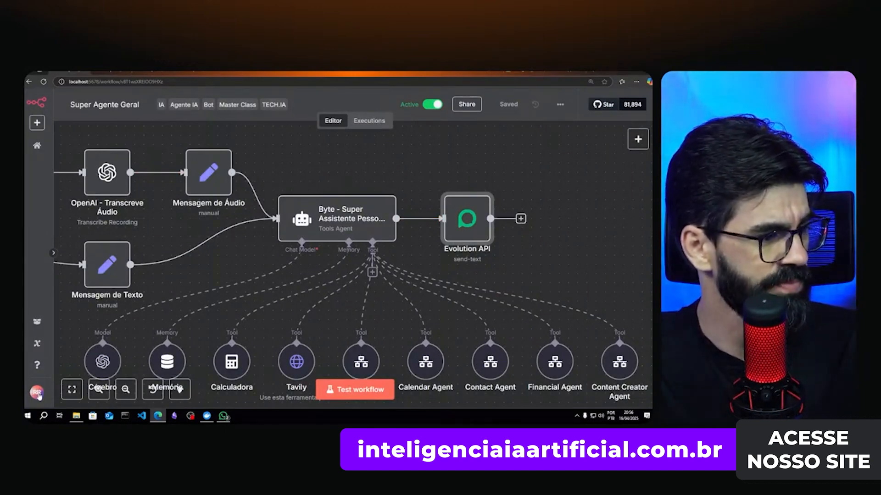
left_click(38, 395)
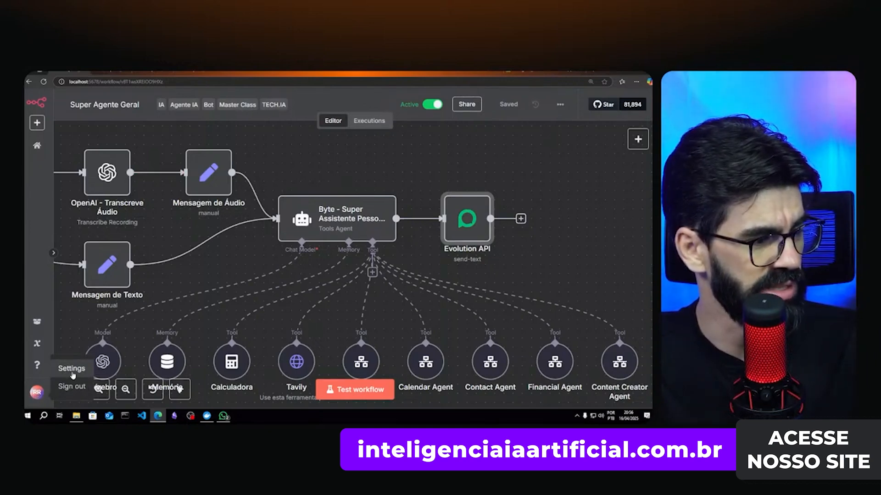
- Go to Settings > Community nodes, start an install, and browse npm for packages
left_click(73, 375)
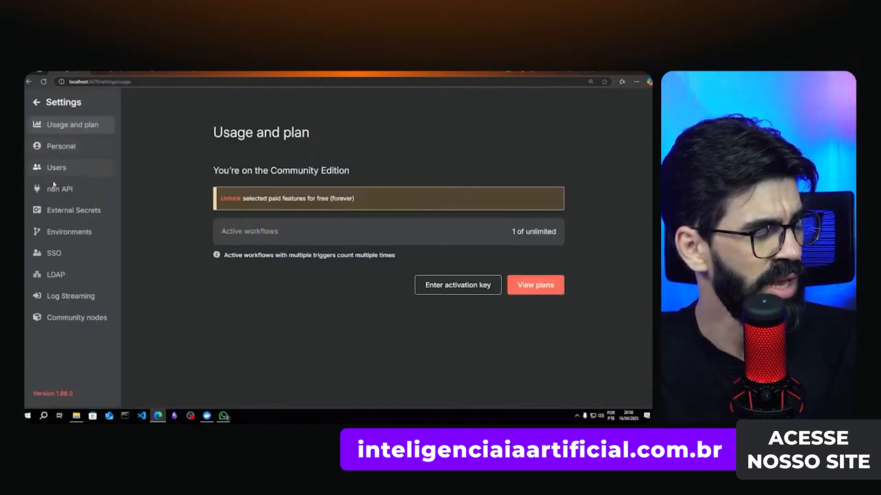
left_click(82, 324)
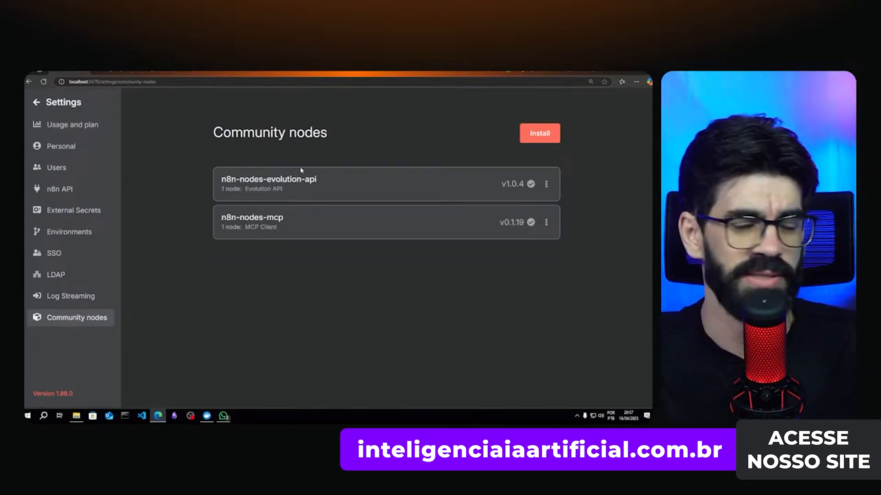
left_click(536, 138)
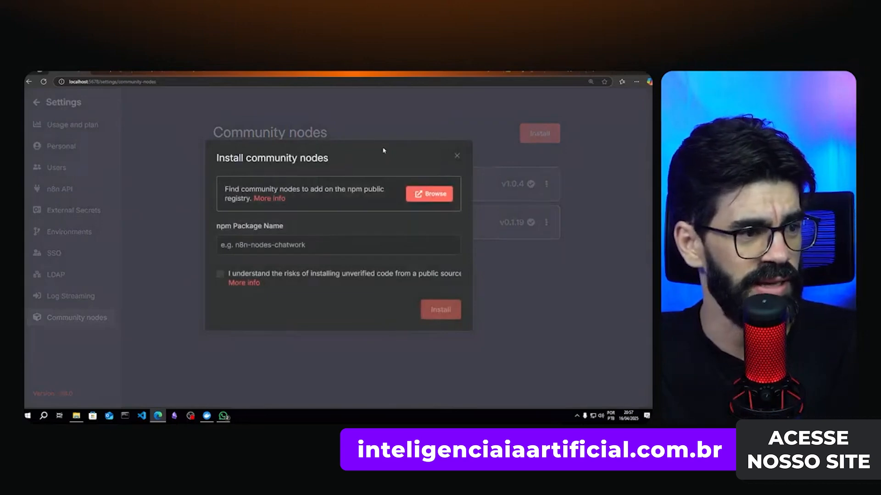
left_click(257, 244)
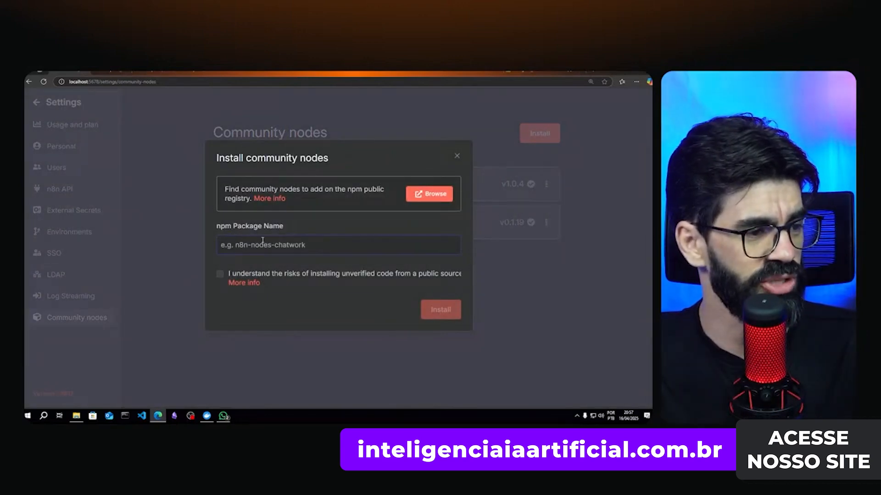
left_click(410, 199)
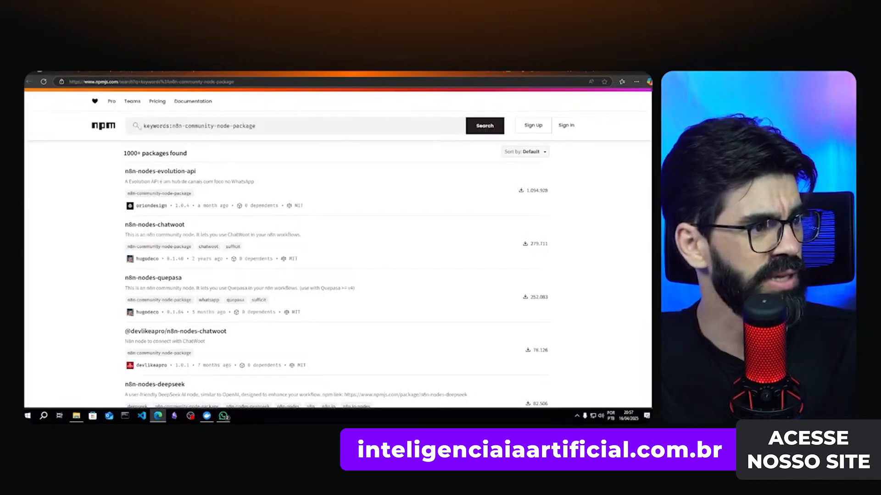
- Search npm for evolution-api community node packages
left_click(148, 173)
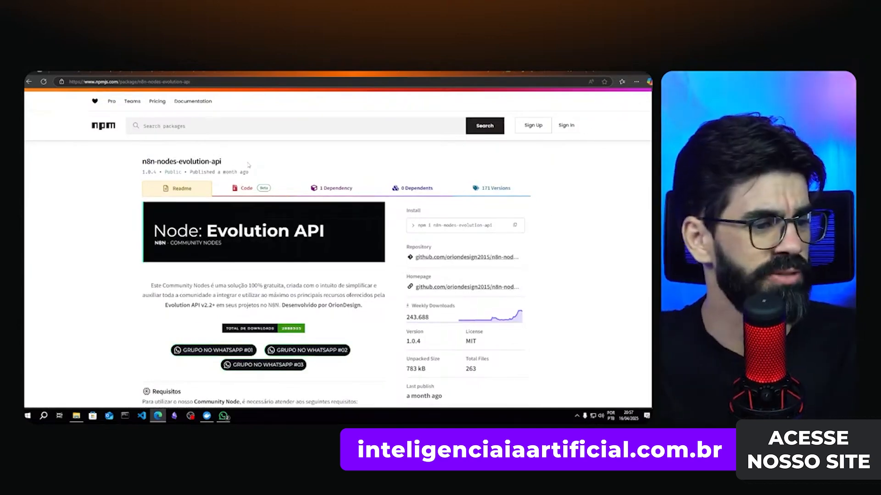
key("ctrl+w")
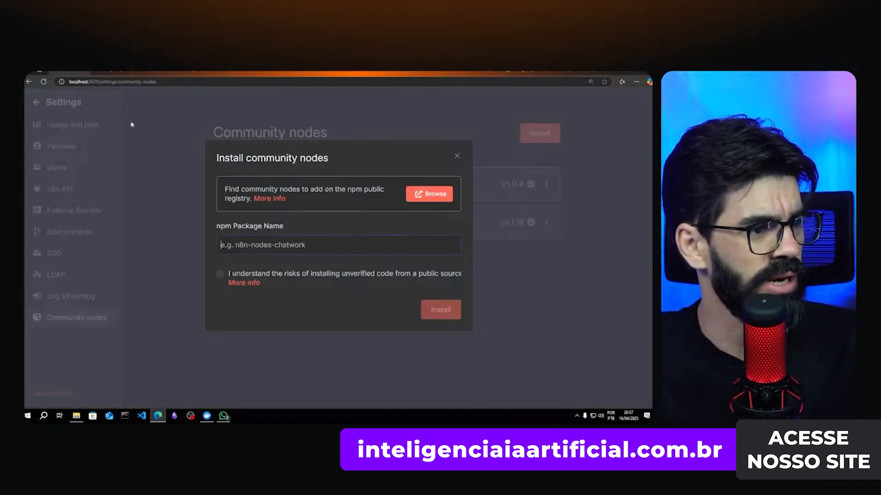
left_click(430, 195)
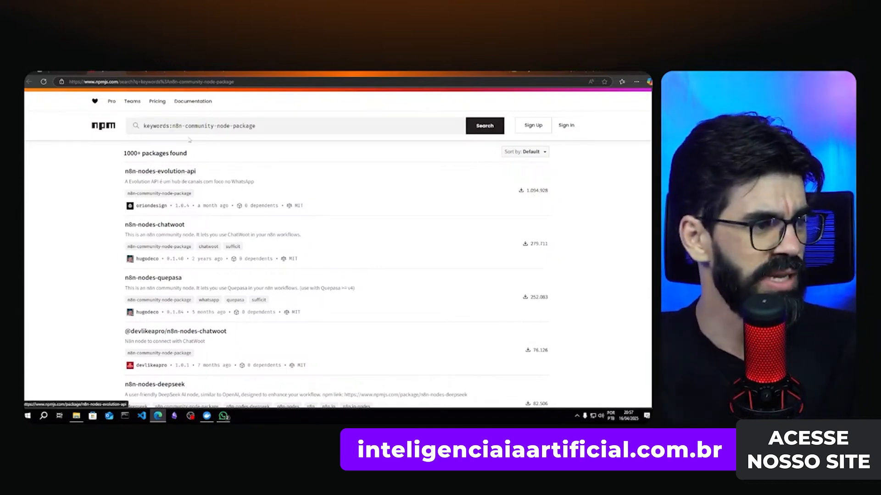
left_click(190, 128)
key("ctrl+a")
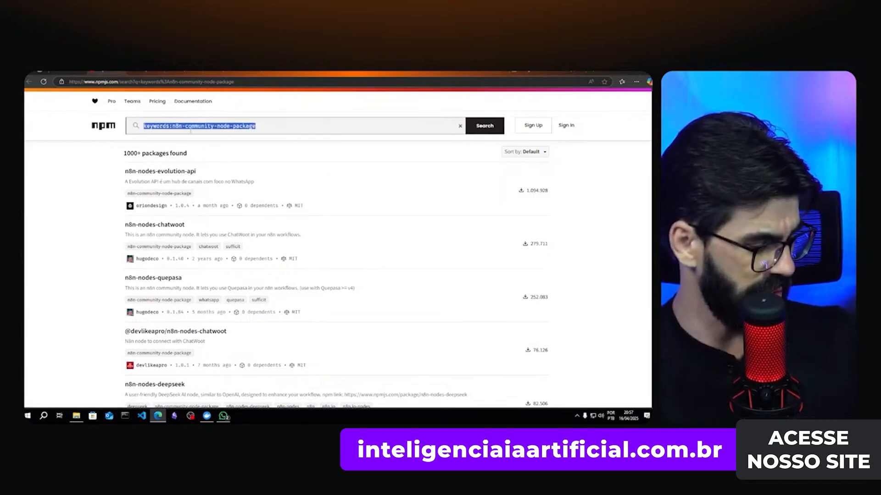
type("evolution")
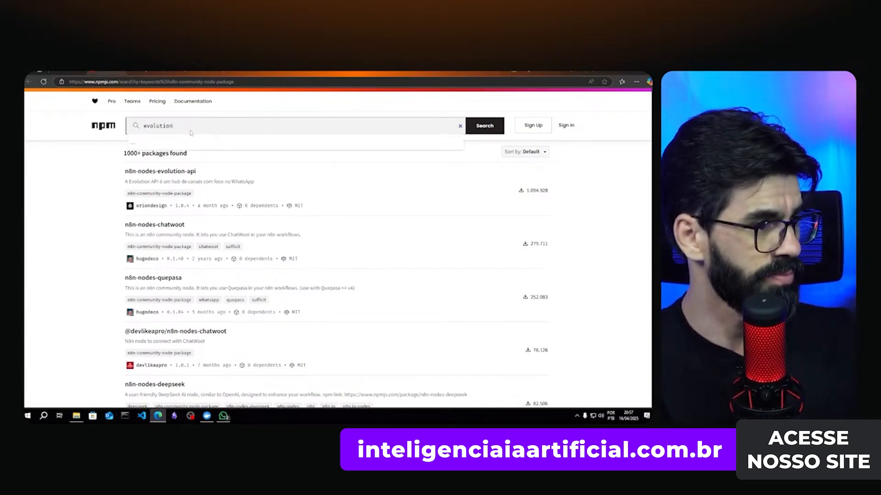
left_click(484, 126)
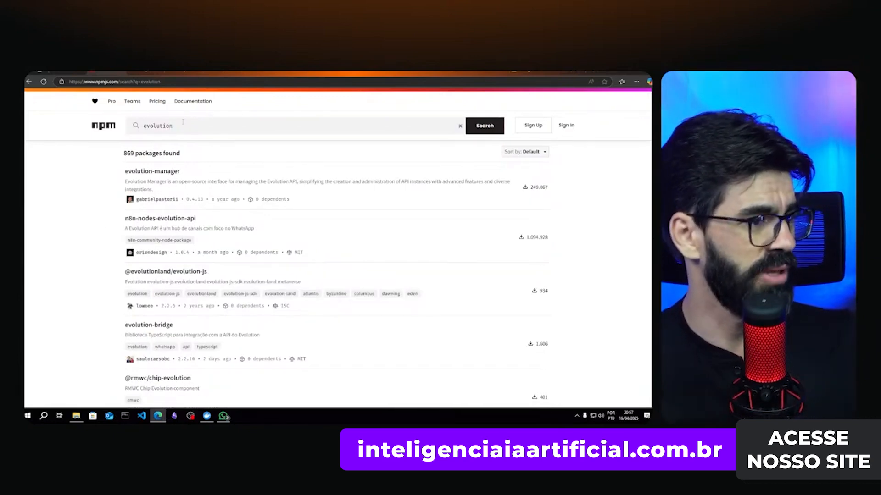
left_click(183, 123)
type("-api")
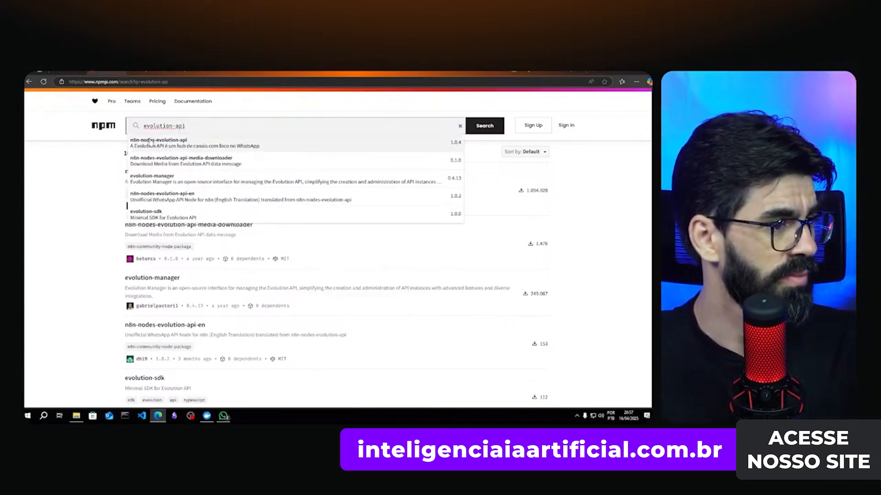
- Copy the n8n-nodes-evolution-api package name from its npm page
left_click(150, 141)
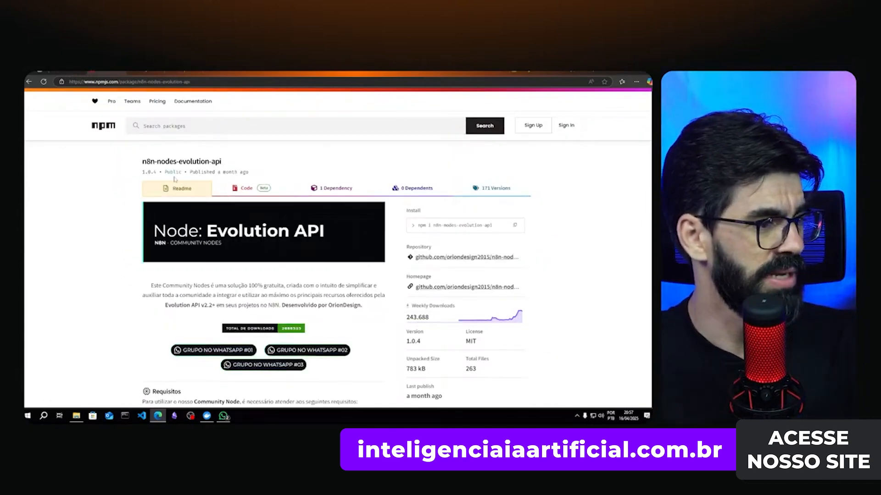
left_click_drag(226, 162, 138, 161)
key("ctrl+c")
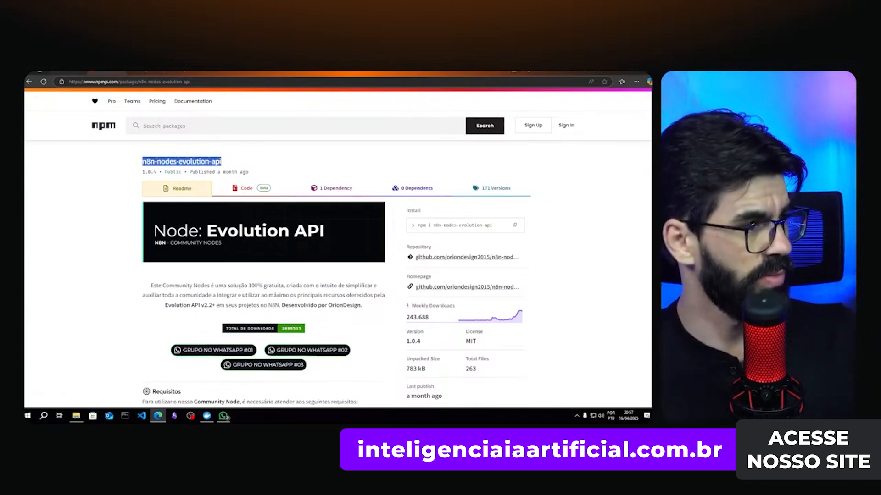
left_click(77, 74)
- Install n8n-nodes-evolution-api after accepting the risk notice, then return to the workflow
left_click(241, 245)
key("ctrl+v")
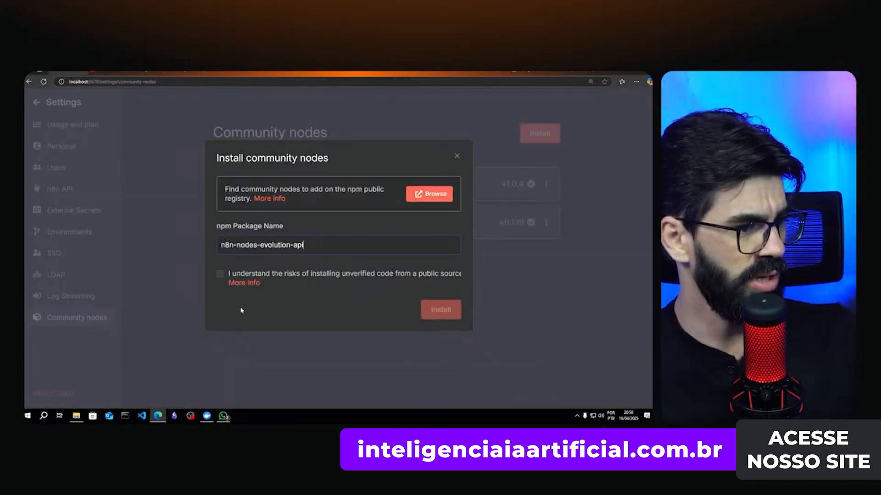
left_click(221, 275)
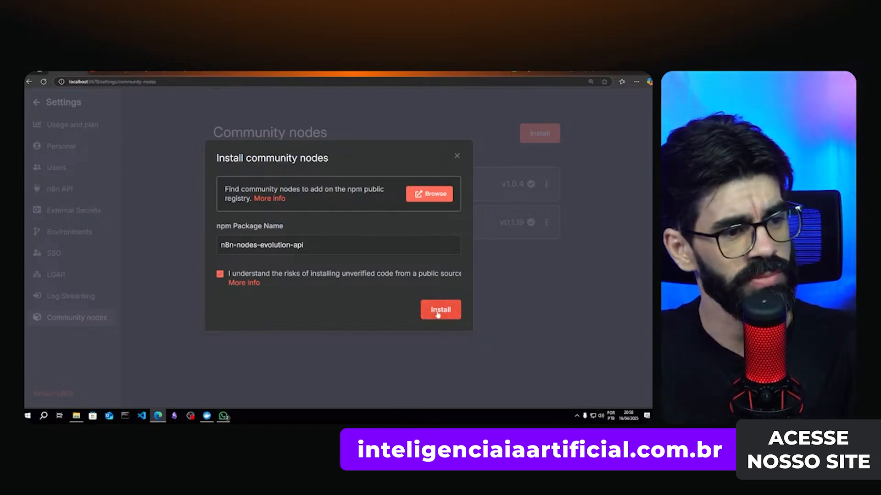
left_click(457, 158)
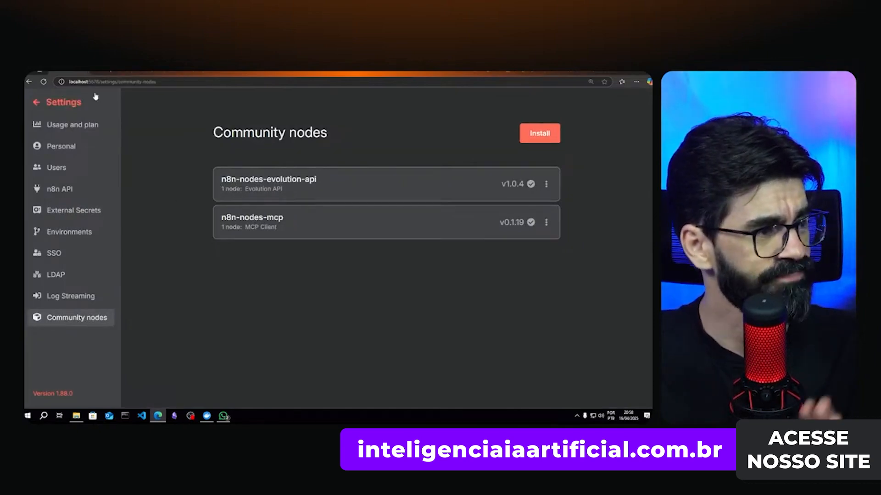
left_click(53, 102)
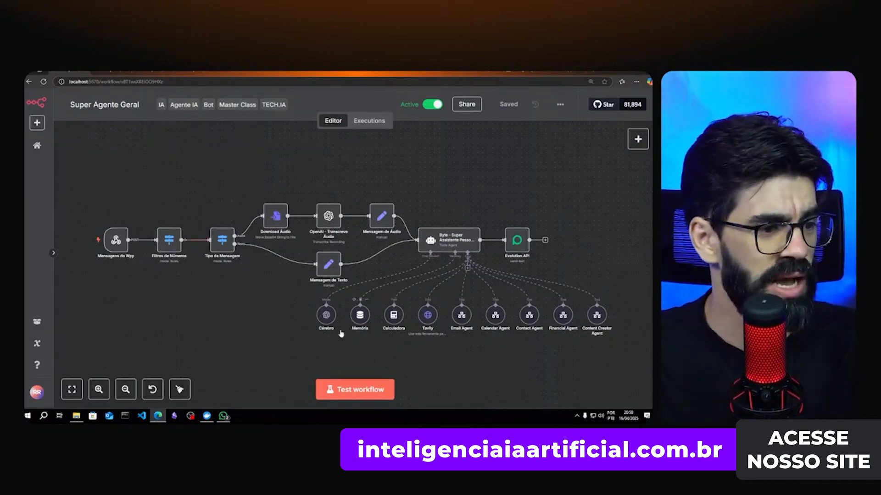
- Inspect the Cérebro model and Tavily tool node settings, then move to the Tavily dashboard
double_click(326, 316)
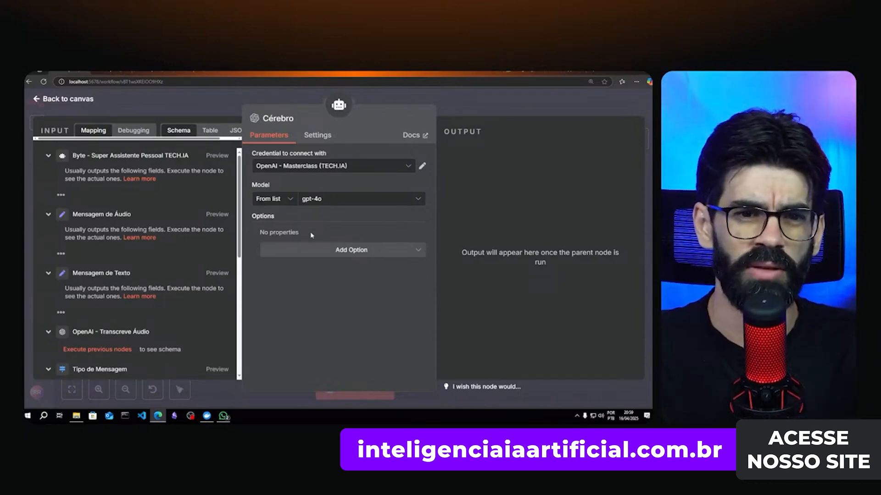
left_click(527, 115)
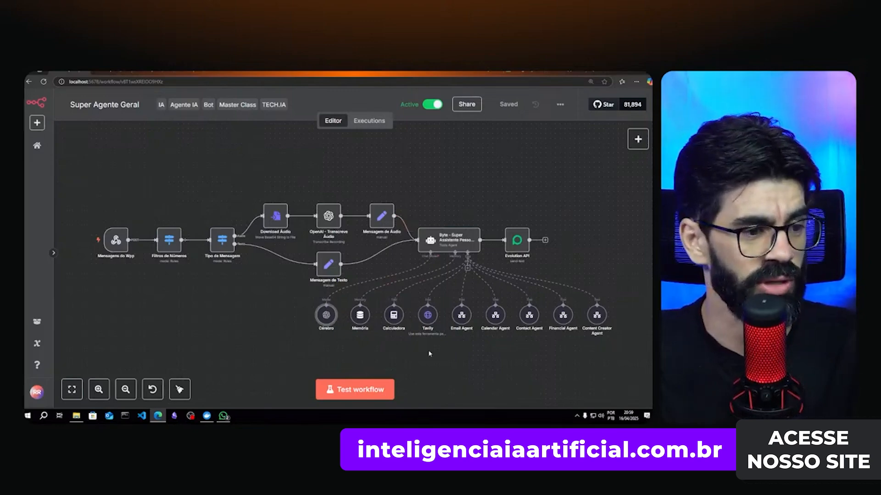
double_click(427, 321)
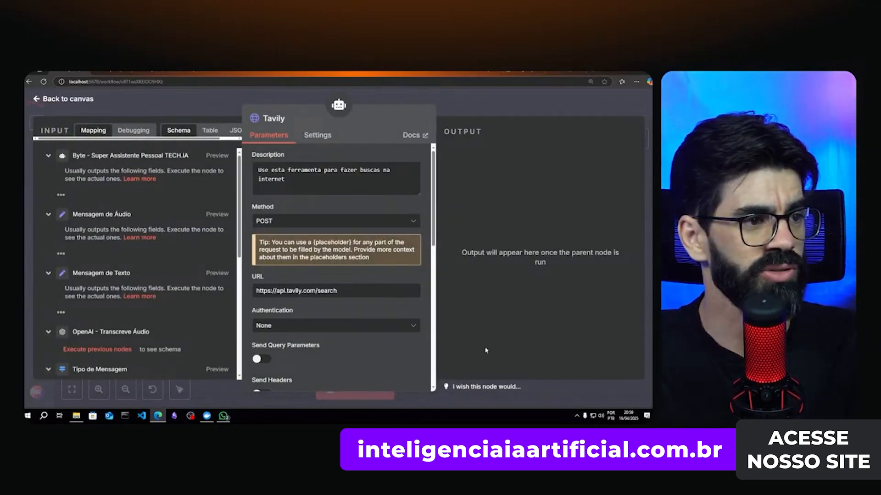
key("ctrl+Tab")
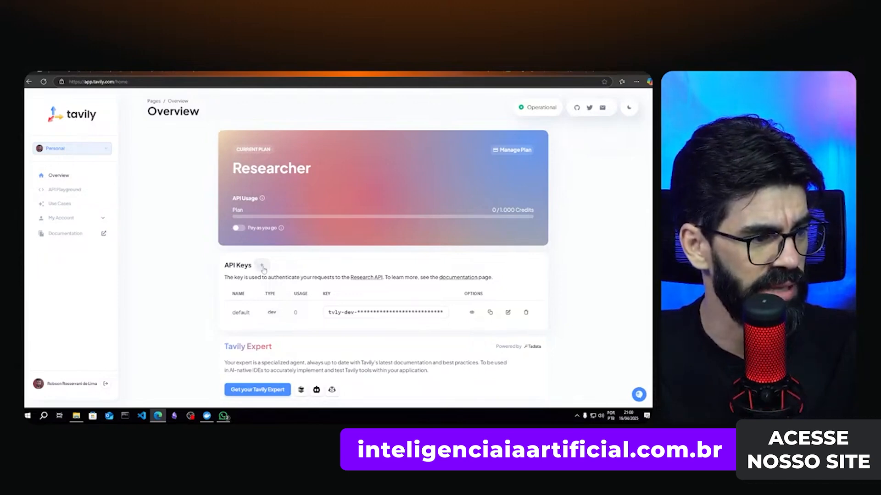
- Begin a new Tavily API key, then cancel it so no key is created
left_click(263, 266)
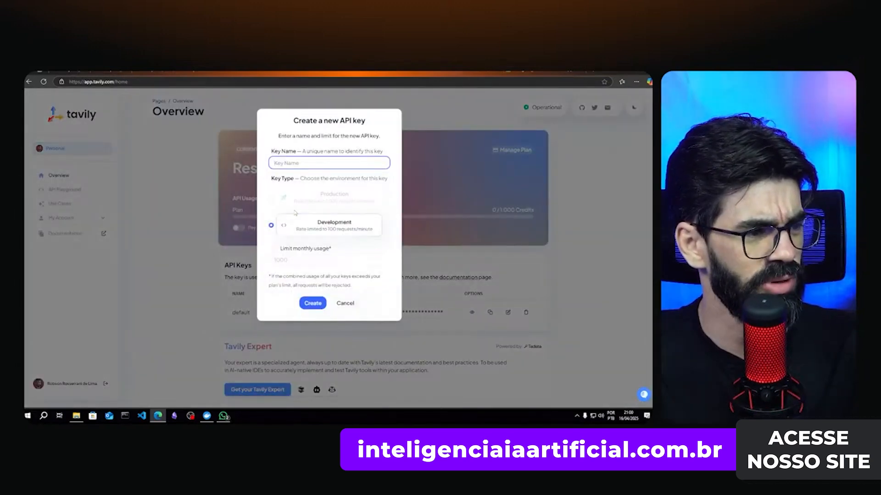
left_click(349, 304)
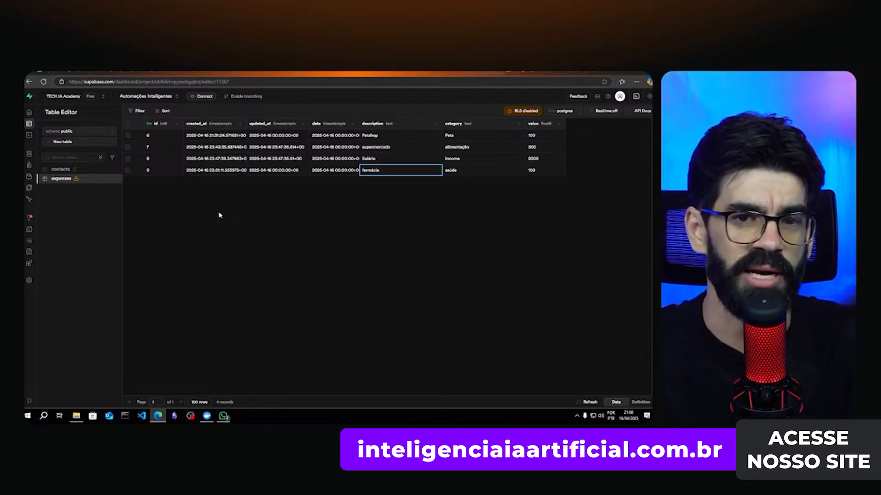
- Compare rows in the contacts and expenses tables, ending on expenses
left_click(58, 170)
left_click(57, 179)
left_click(59, 170)
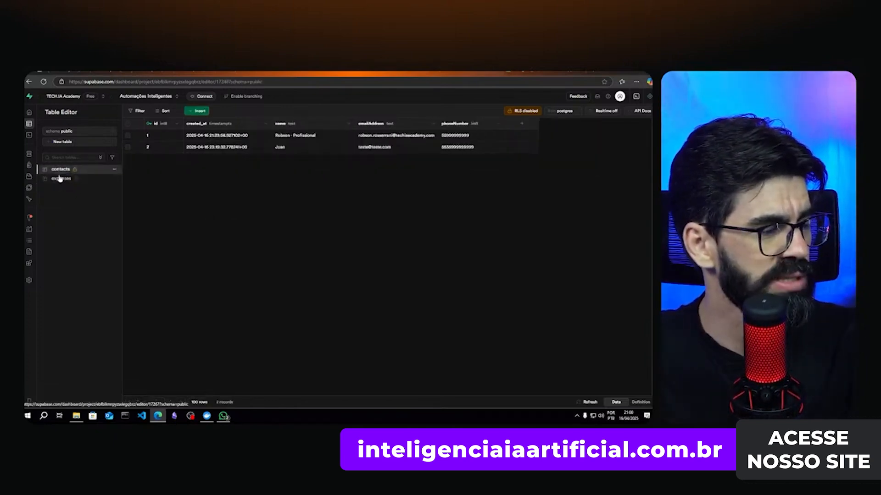
left_click(60, 179)
left_click(62, 170)
left_click(60, 179)
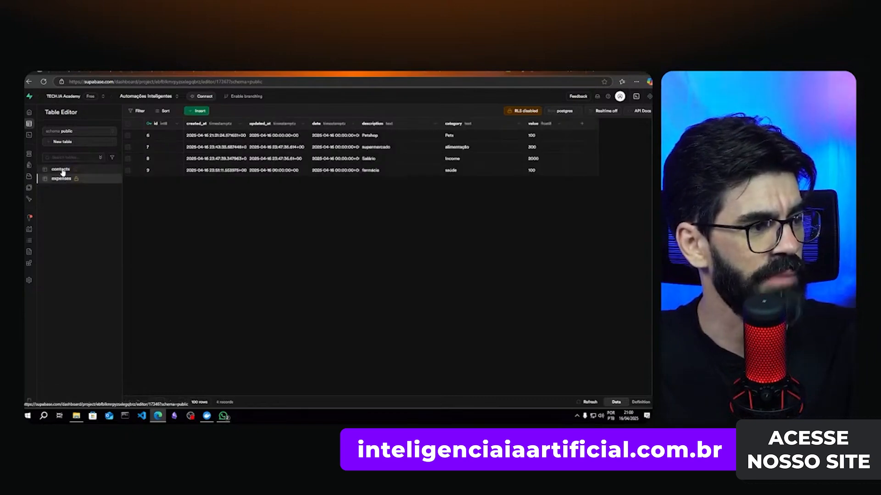
left_click(60, 170)
left_click(62, 182)
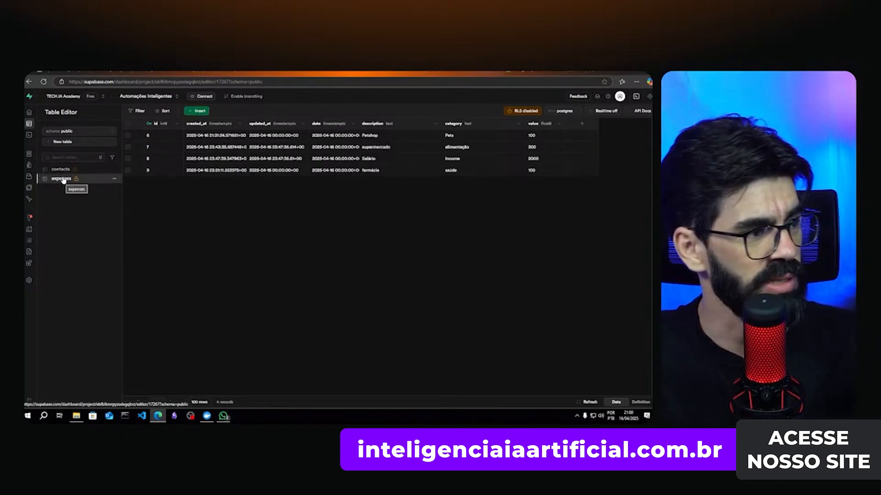
left_click(60, 170)
left_click(65, 179)
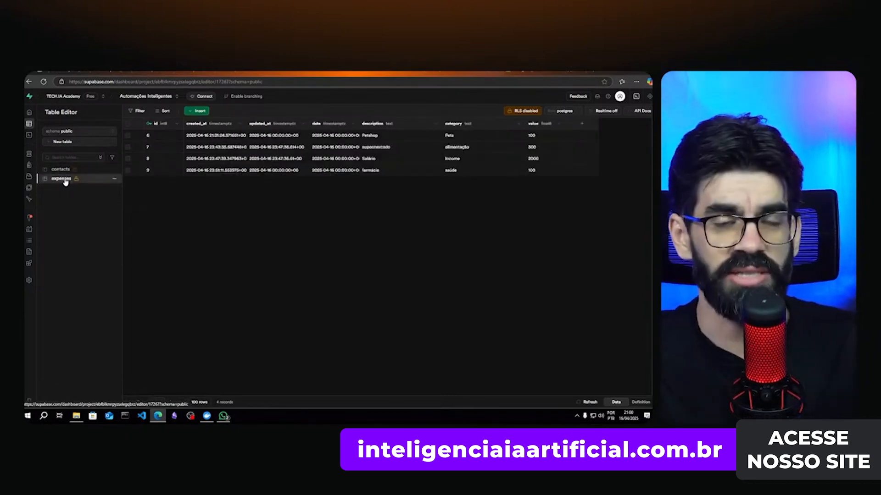
- Select the expenses table's SQL definition, then open the SQL Editor
left_click(647, 402)
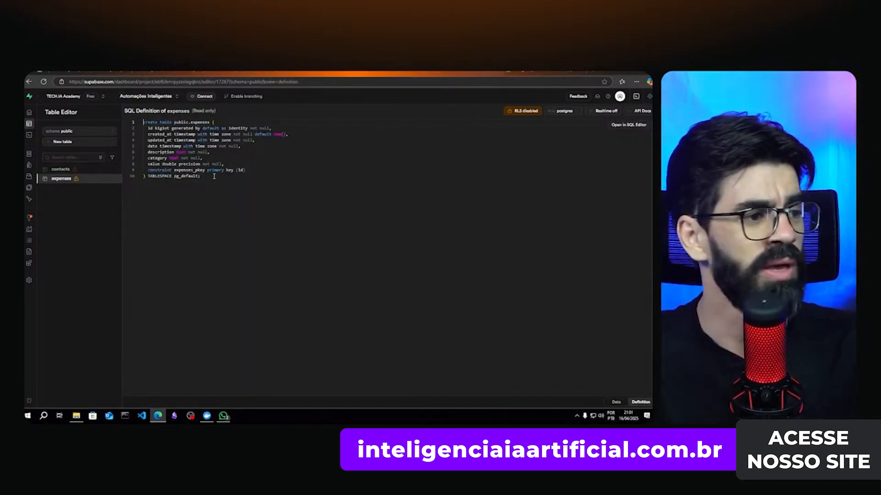
left_click_drag(210, 176, 130, 123)
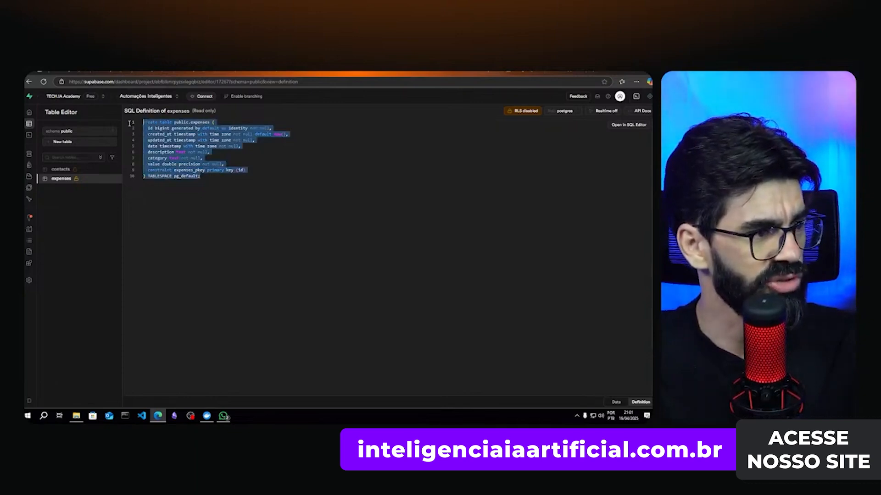
mouse_move(29, 135)
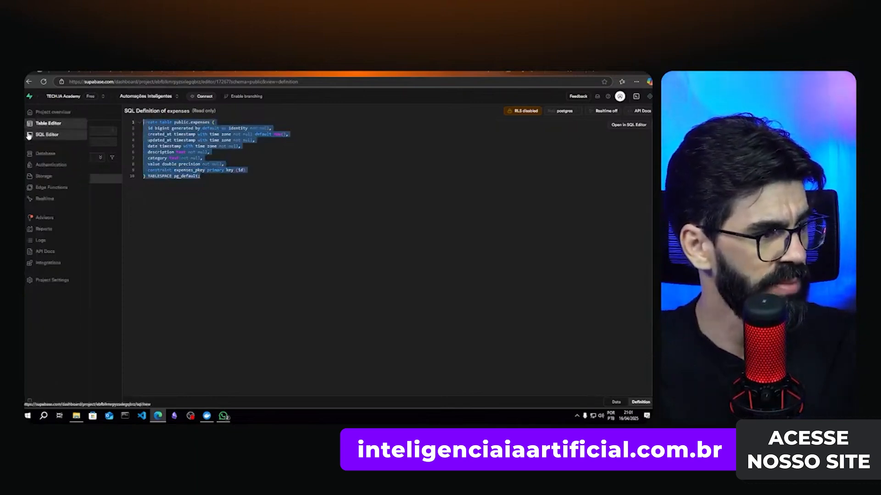
left_click(53, 136)
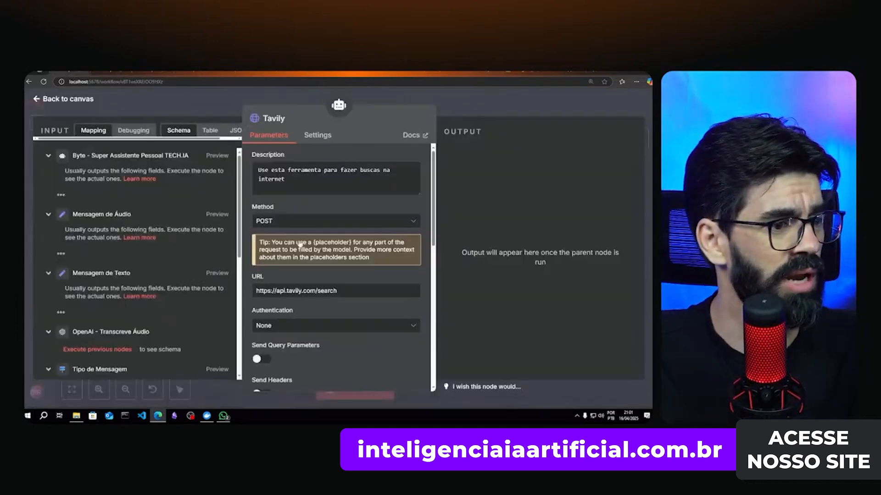
key("Escape")
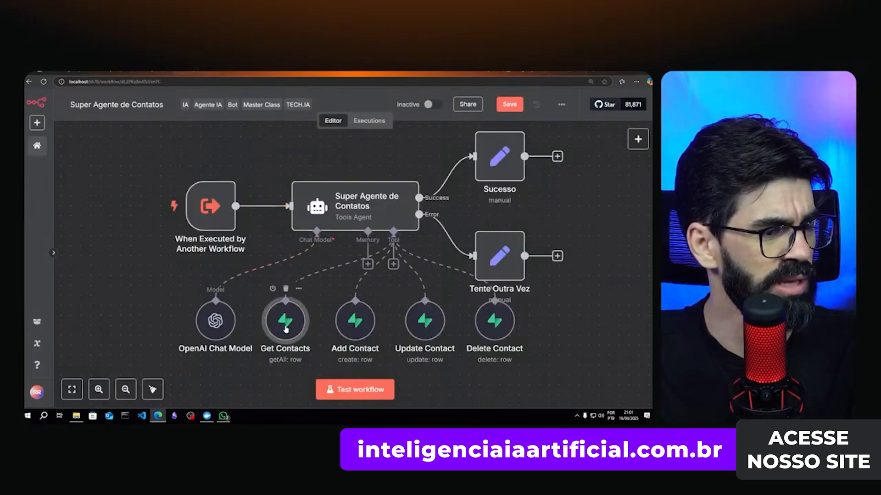
- Open the Get Contacts node's Supabase account credential and select its host URL and service role secret
double_click(287, 326)
left_click(418, 167)
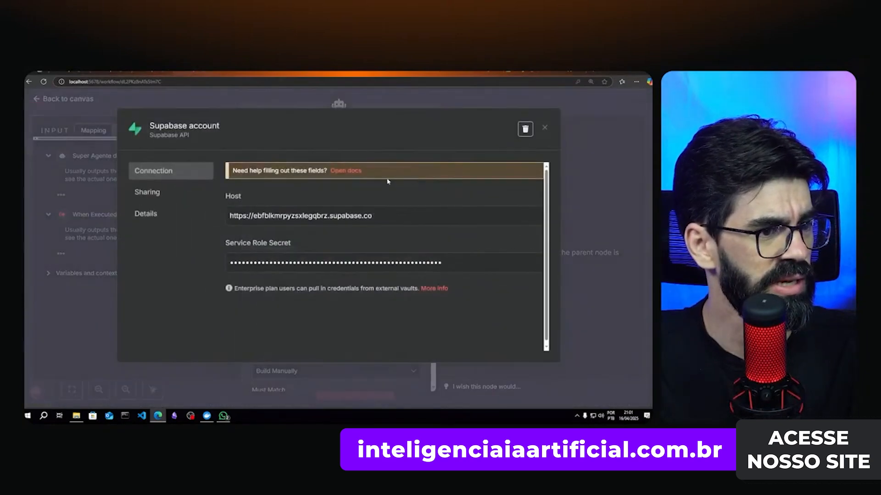
left_click_drag(243, 257, 410, 249)
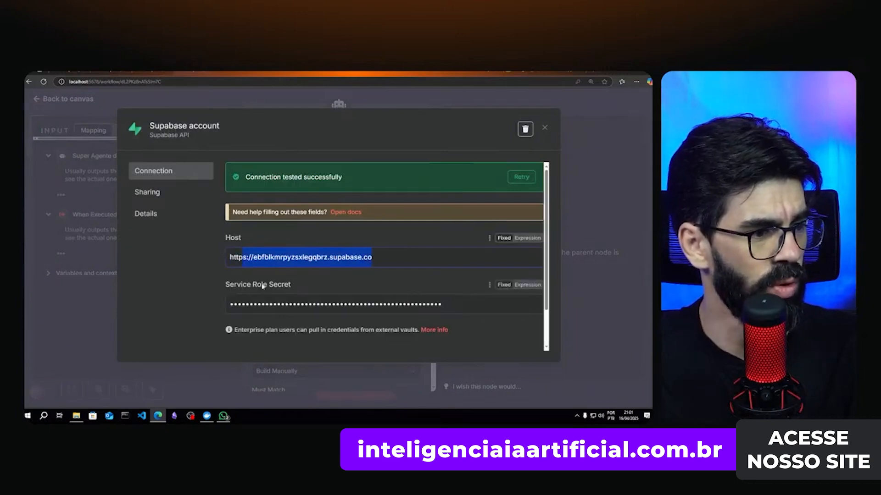
left_click_drag(260, 304, 403, 304)
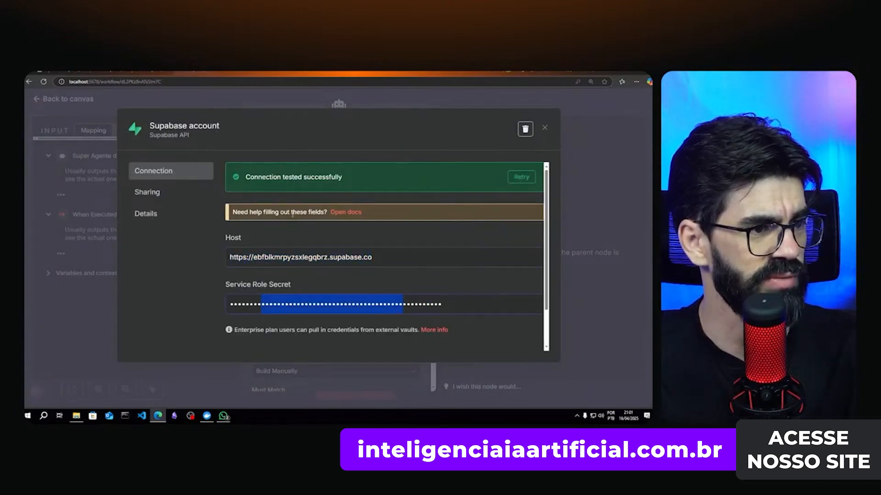
left_click(341, 213)
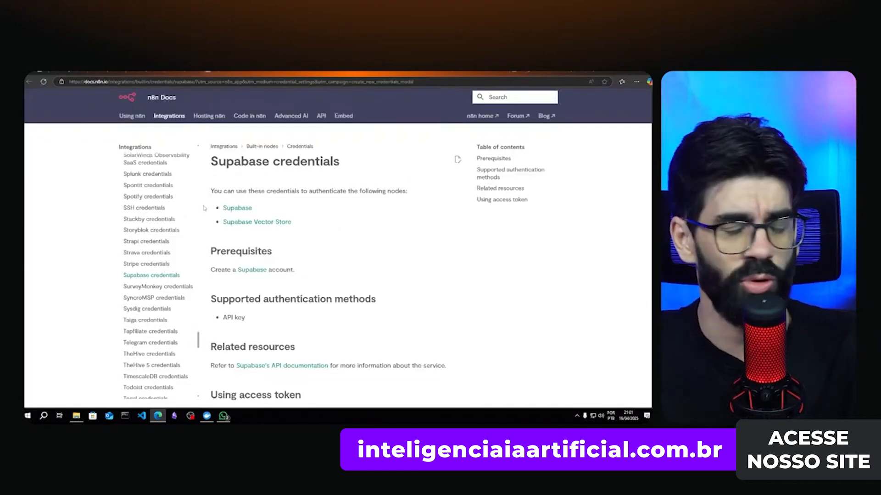
scroll(369, 261, "down", 5)
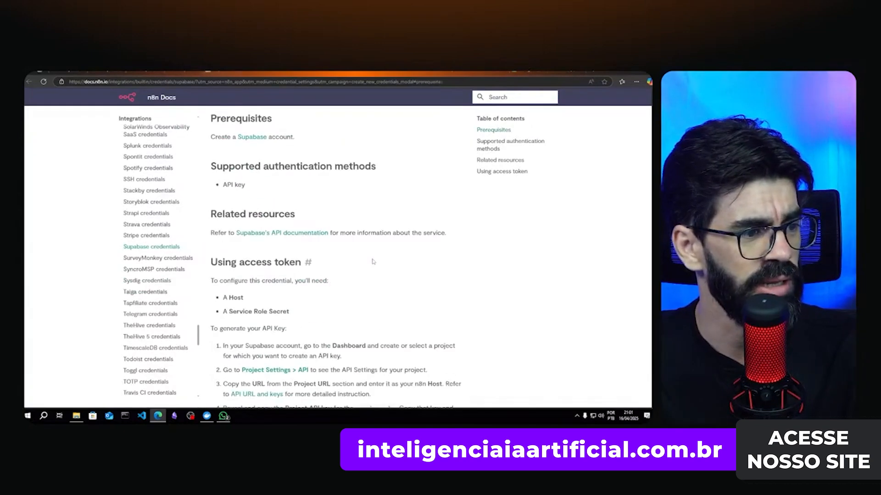
scroll(372, 262, "up", 1)
scroll(372, 263, "up", 4)
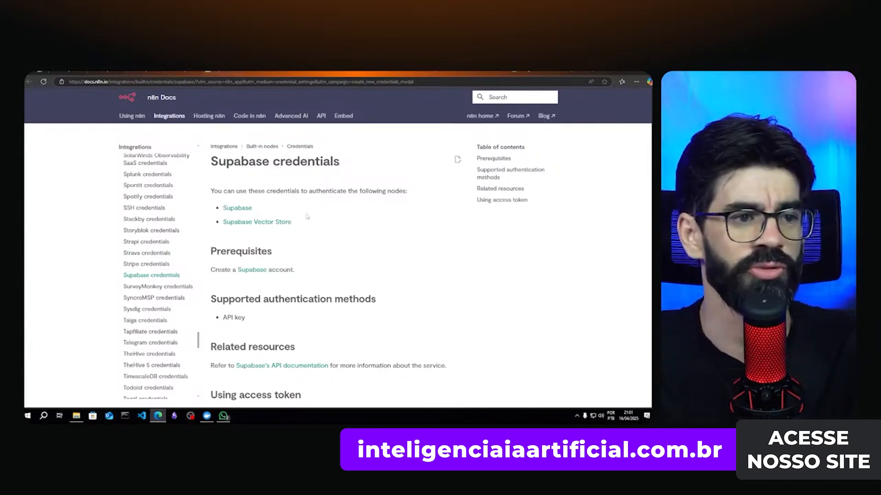
key("ctrl+w")
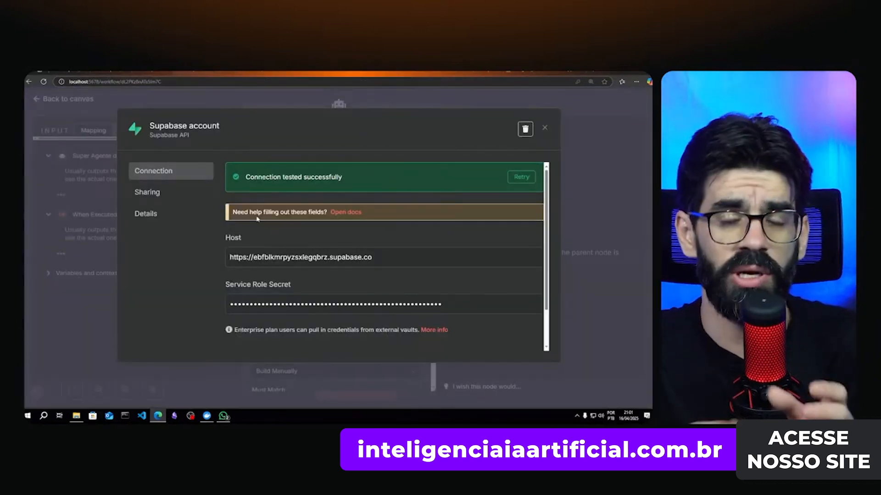
- Close the Supabase credential and Get Contacts panel, then move over to Google Calendar
left_click(546, 127)
left_click(574, 112)
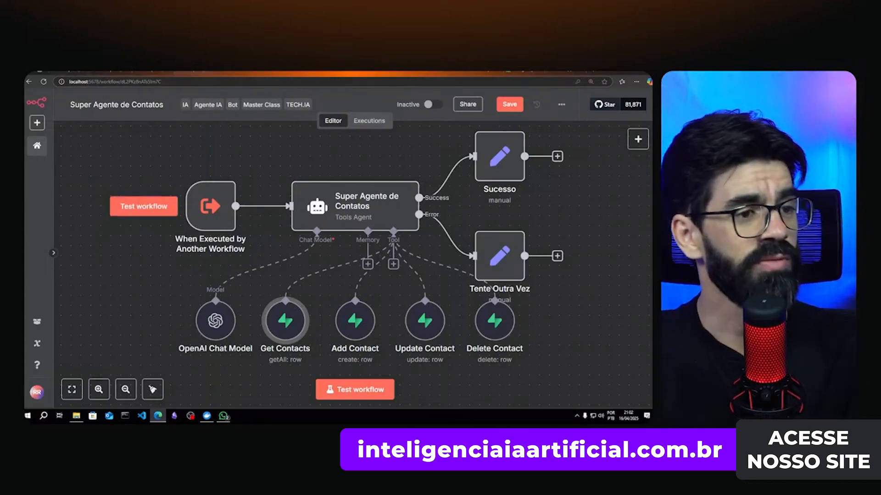
key("ctrl+Tab")
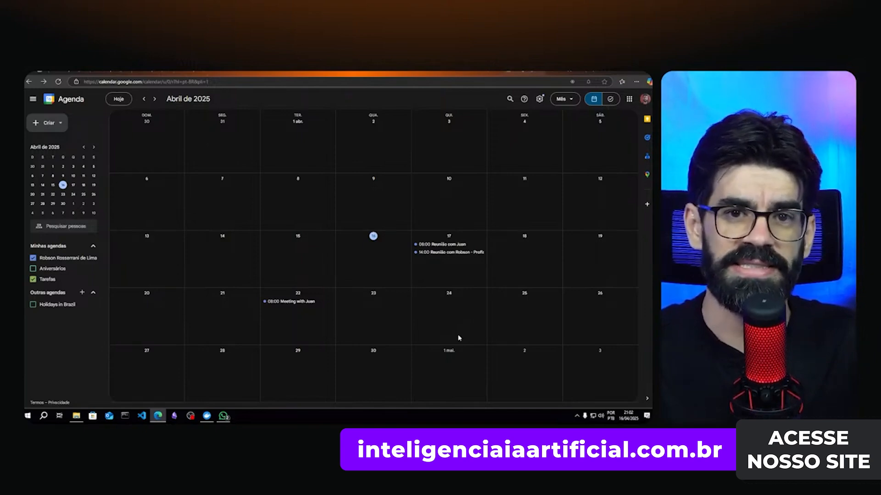
- Leave the April 2025 calendar view for the n8n Super Agente Geral workflow
key("ctrl+Tab")
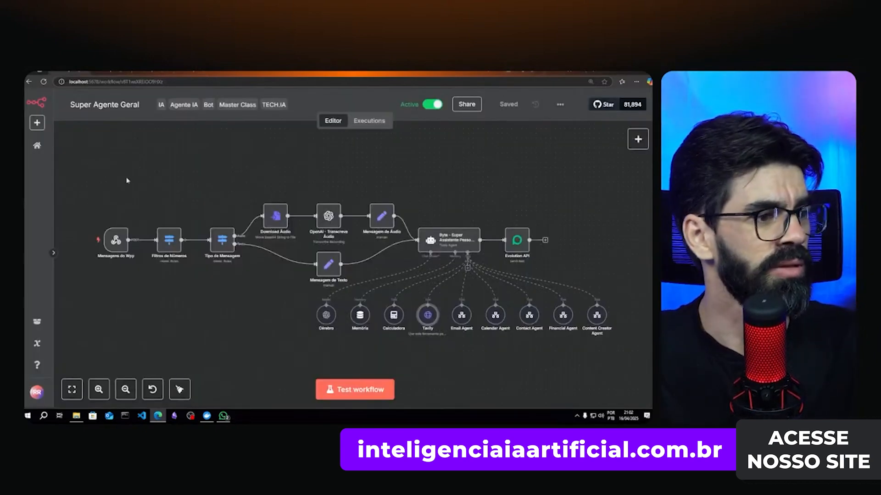